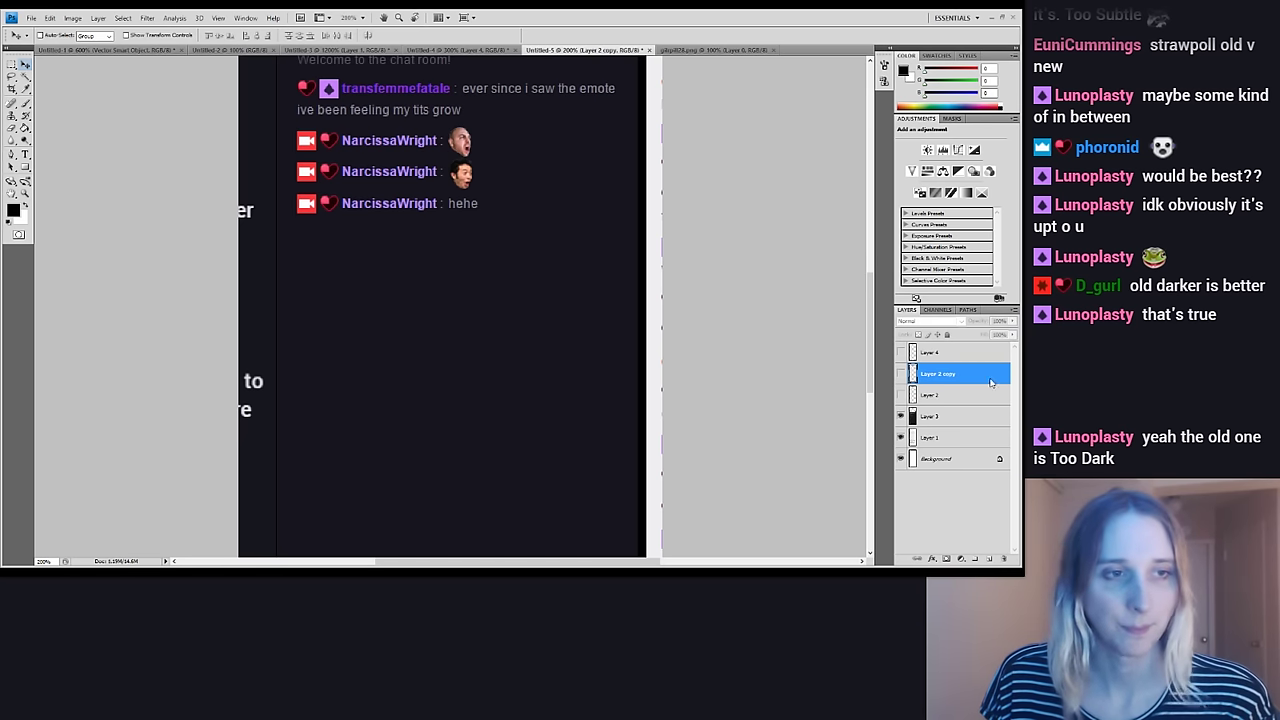
Show Layer 4 and Layer 2 copy so both pill emote versions appear beside the faces in the chat mock-up
click(901, 352)
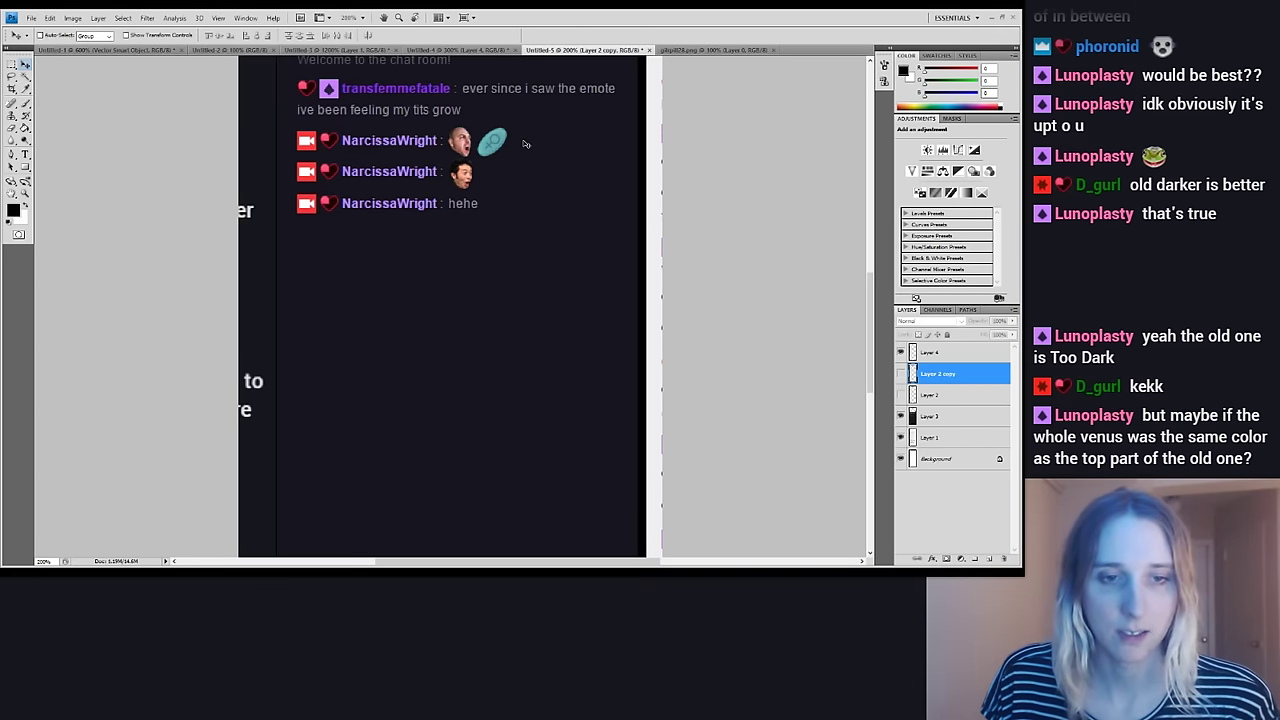
click(900, 374)
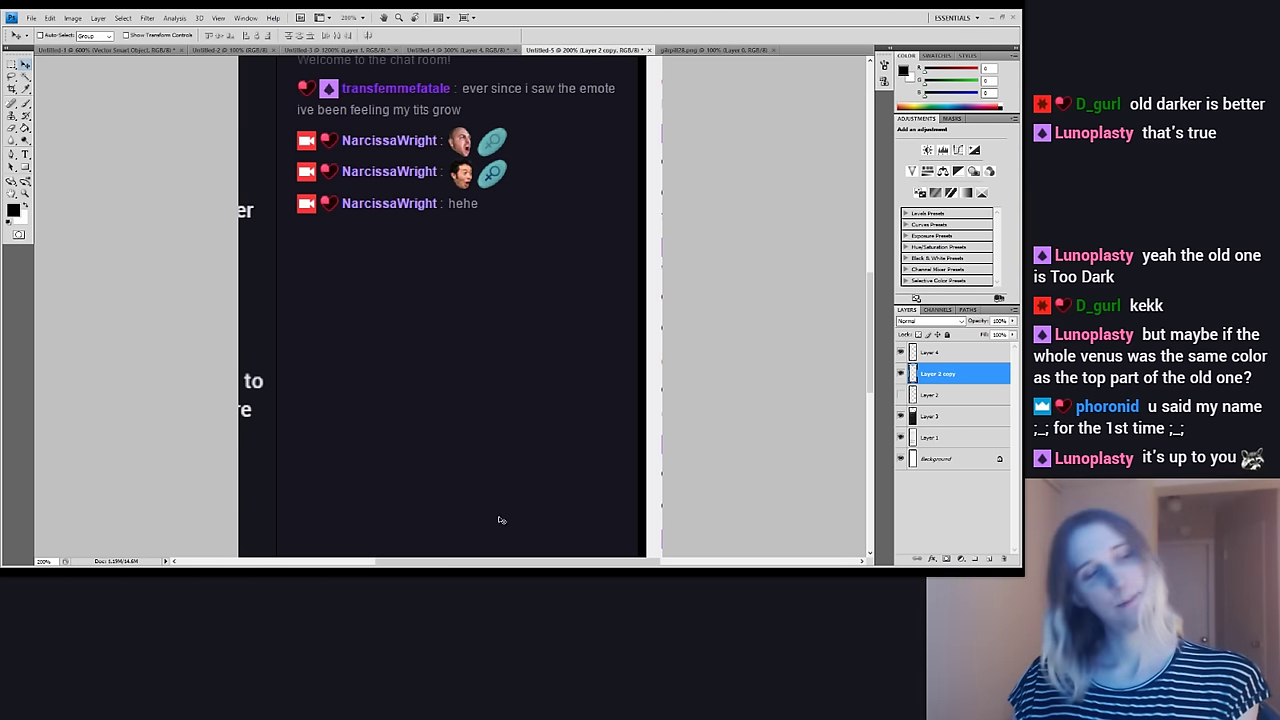
scroll(344, 246, up, 1)
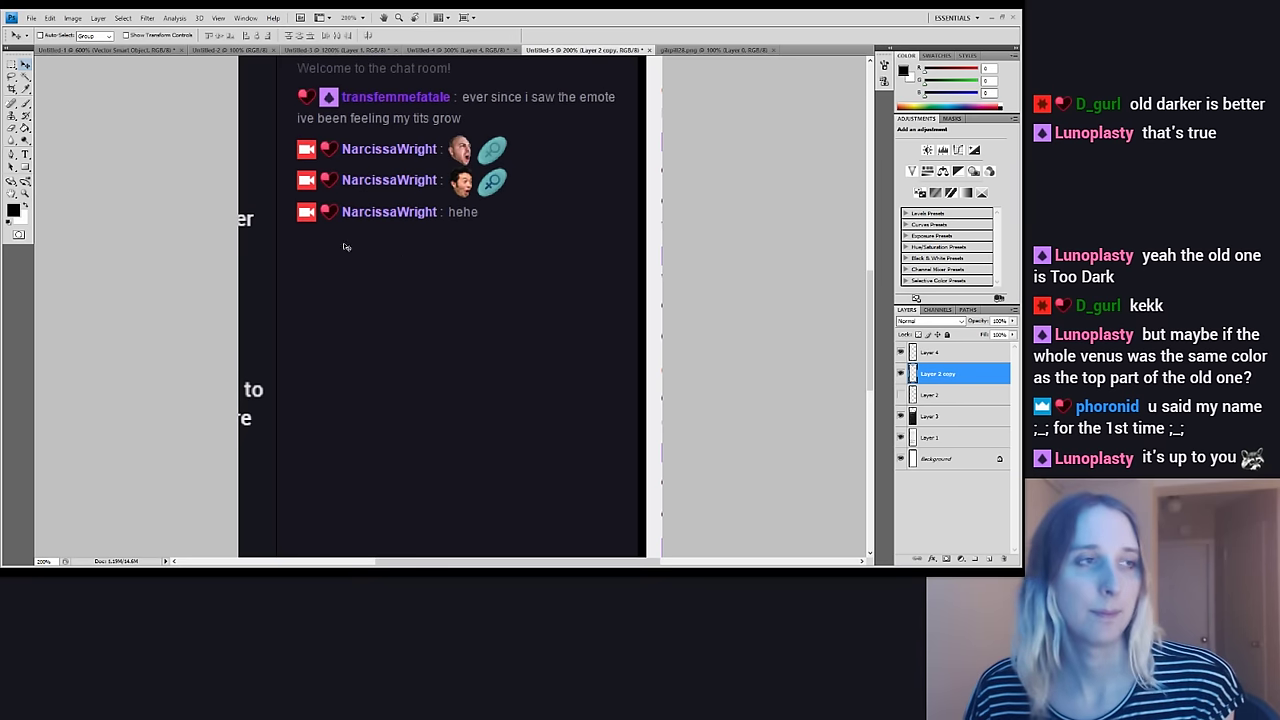
Crop the chat mock-up to a rectangular selection around the chat messages and clear the selection
click(11, 64)
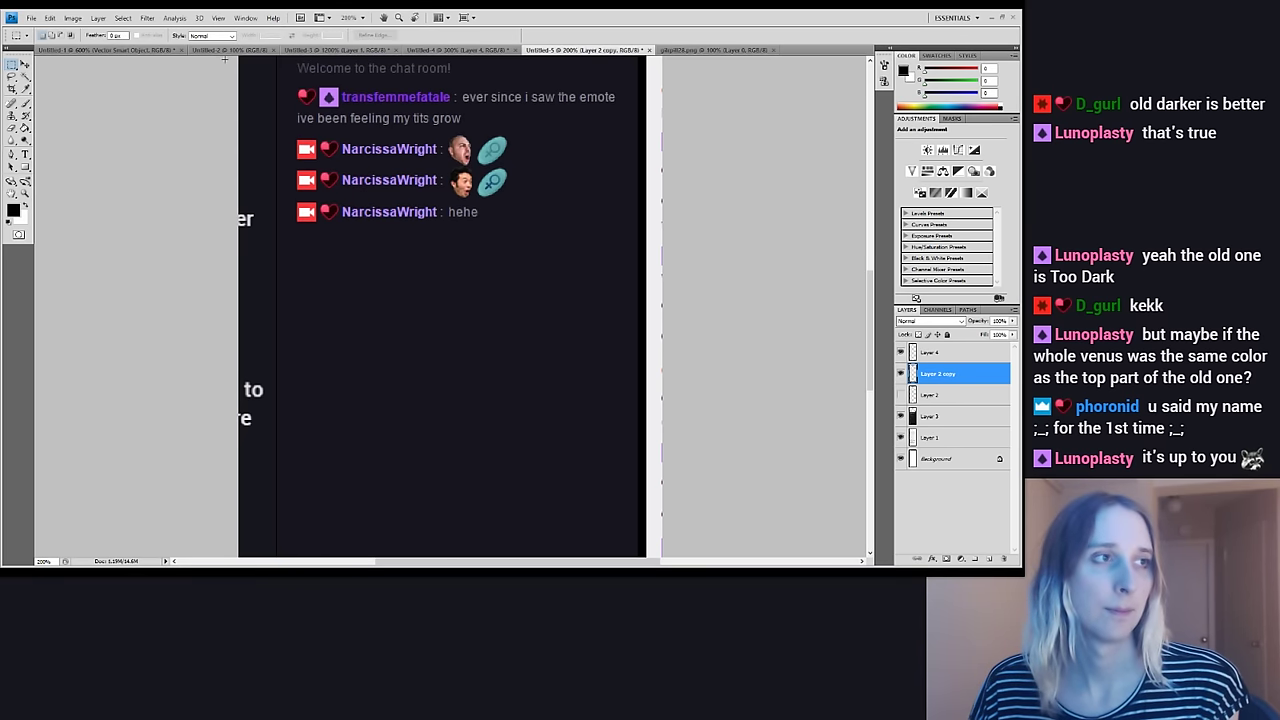
drag(225, 60, 662, 515)
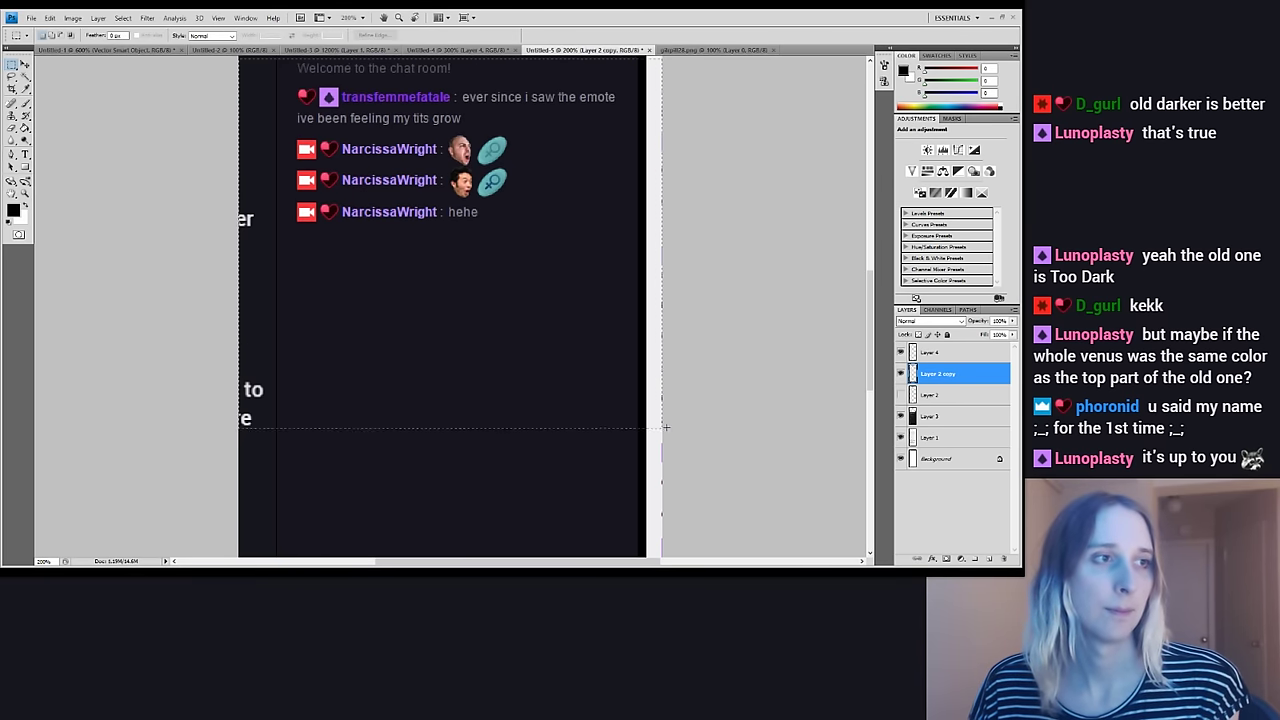
click(73, 17)
click(95, 162)
key(ctrl+1)
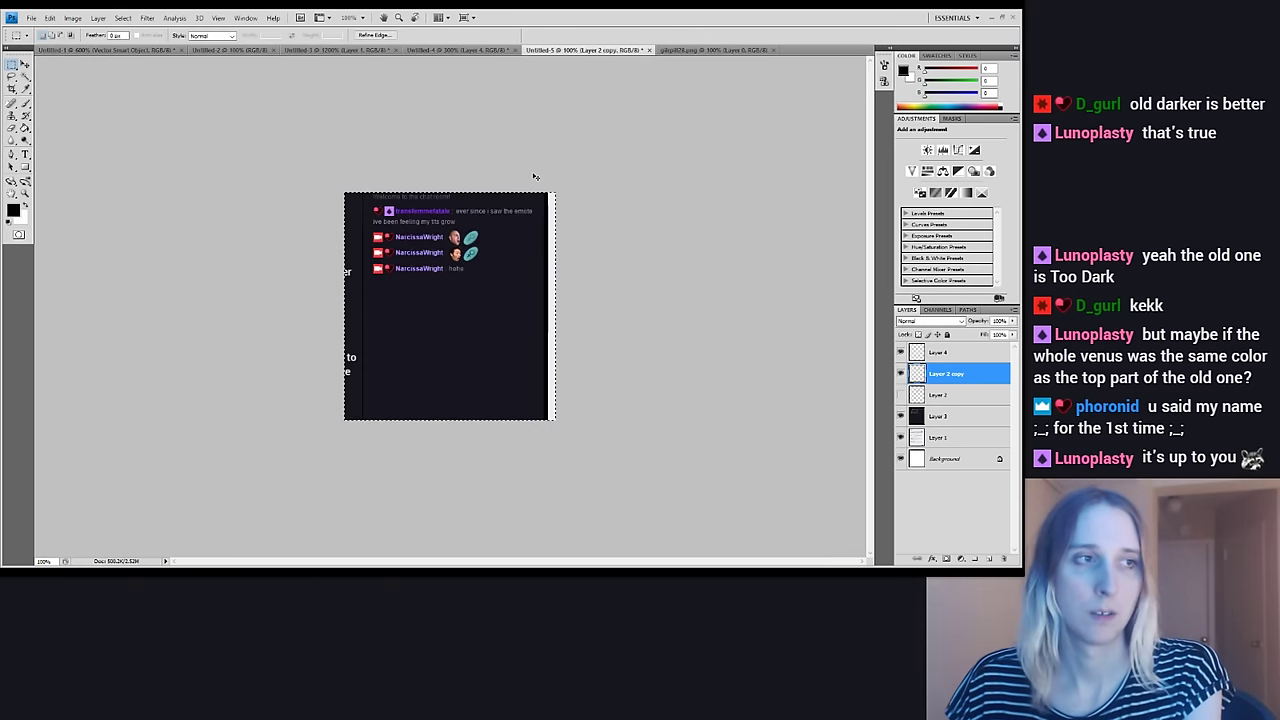
key(ctrl+d)
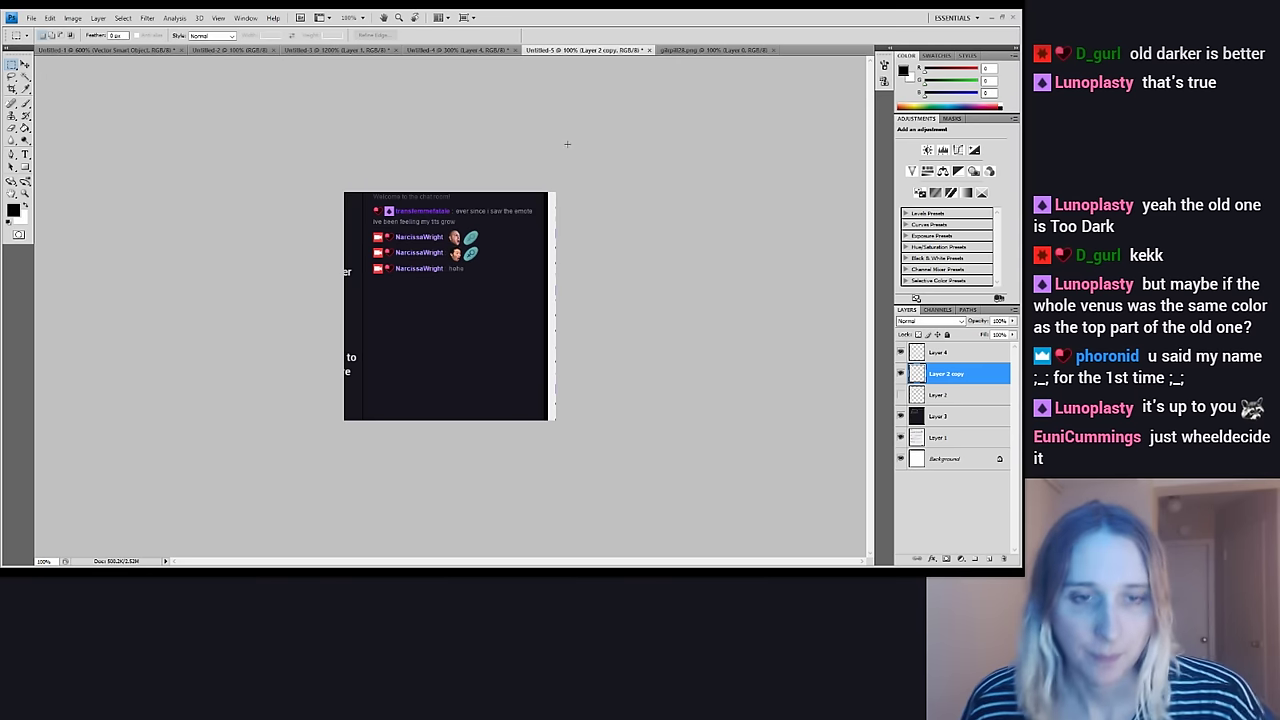
In the Untitled-4 pill document, set the Venus symbol layer's (Layer 4) opacity to about 43%
click(213, 50)
click(328, 51)
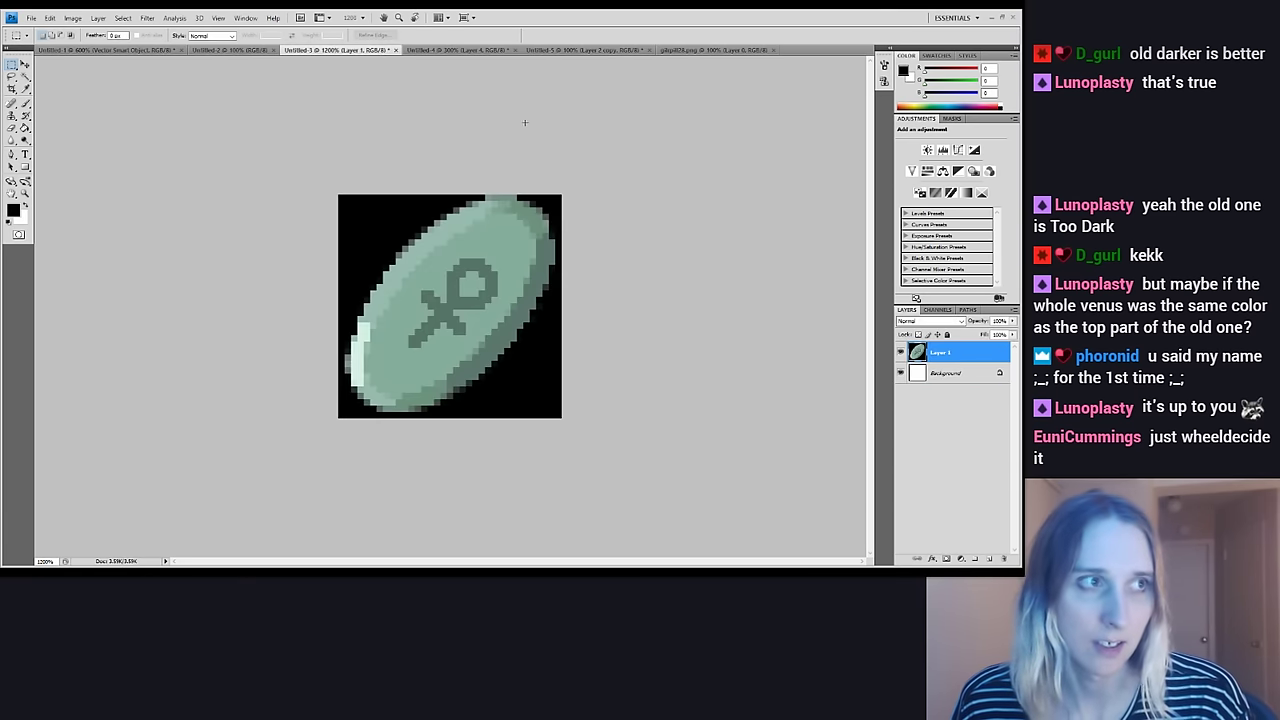
click(456, 50)
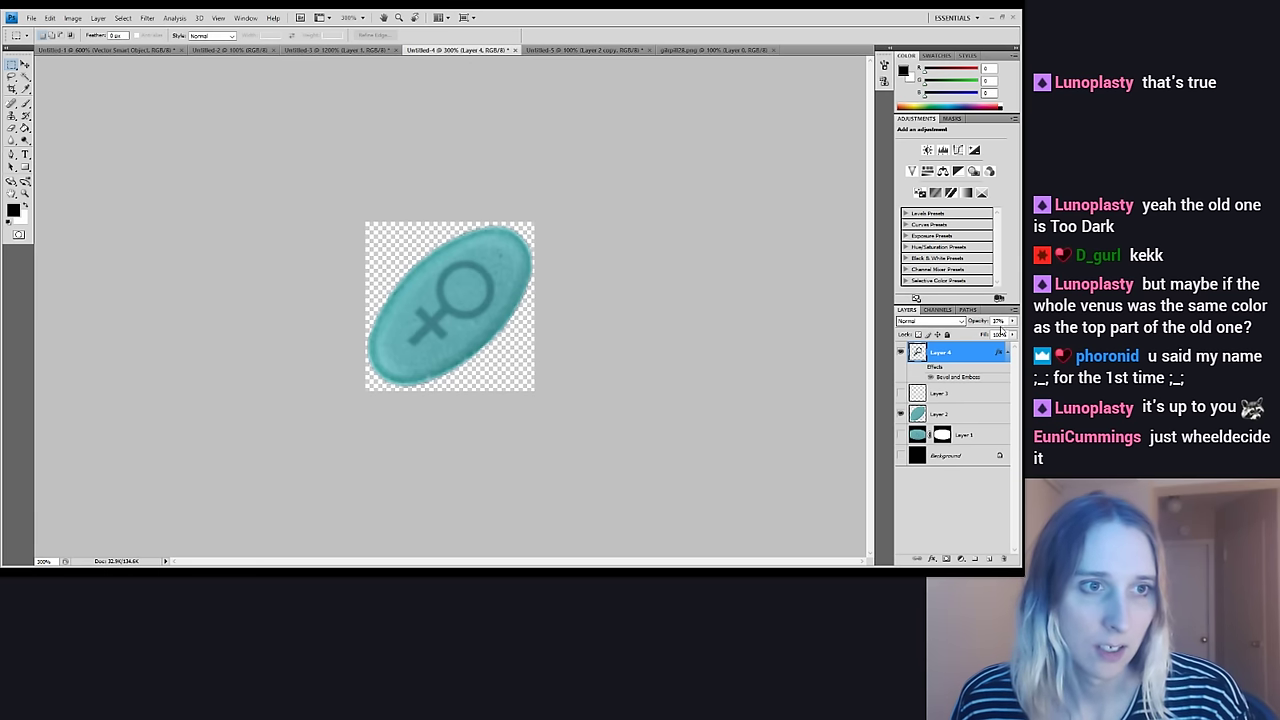
key(4)
key(5)
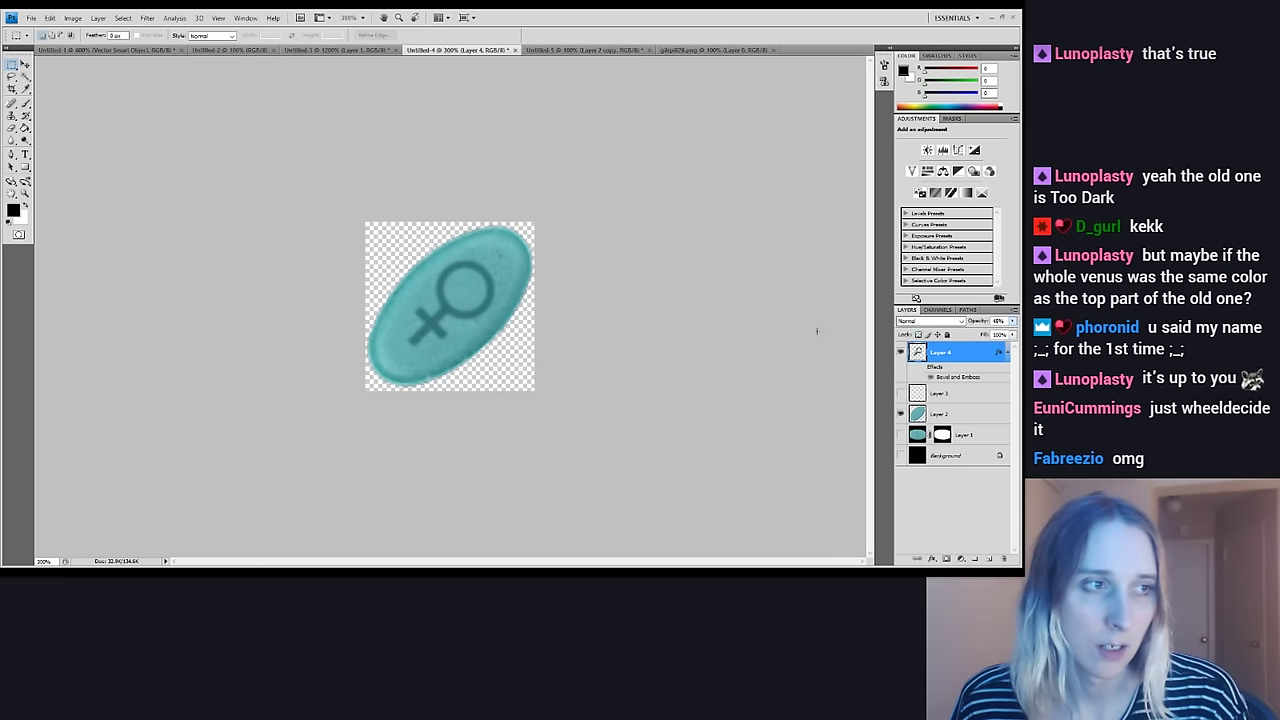
click(25, 64)
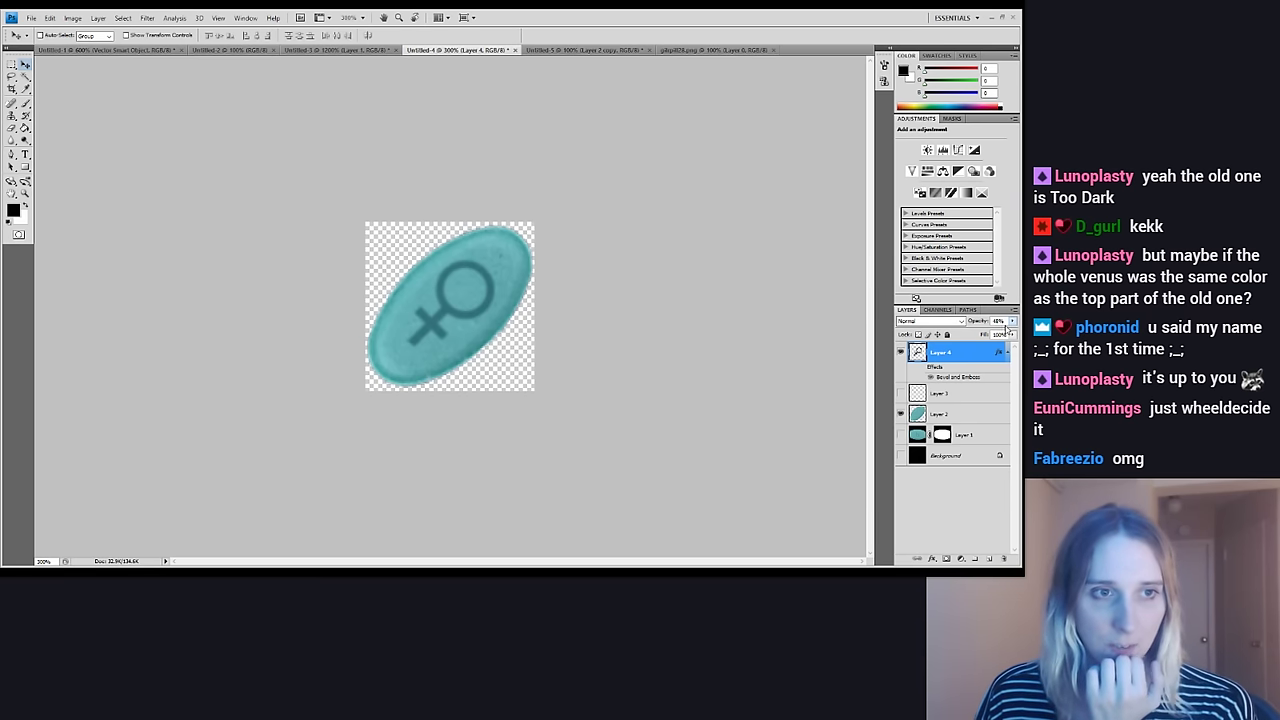
drag(1010, 324, 986, 334)
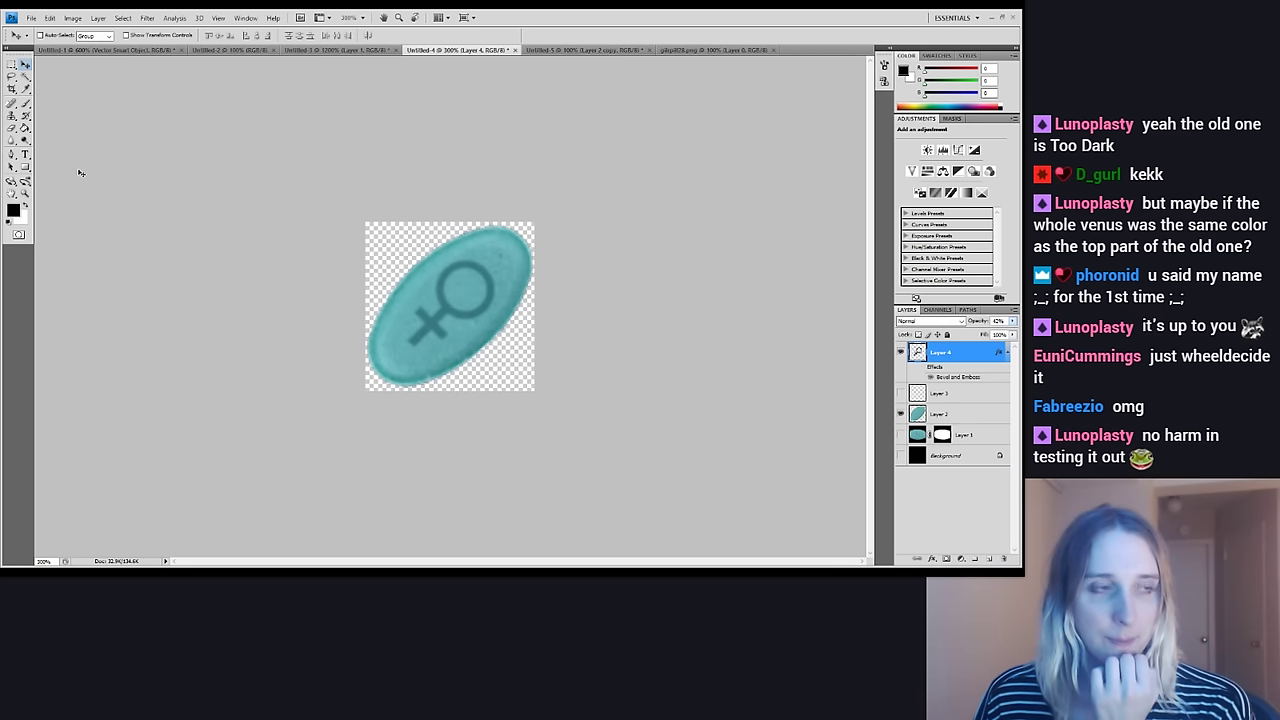
Examine the adjusted pill emote at 100% and compare it with the versions in the Untitled-5 chat mock-up
key(ctrl+minus)
key(ctrl+minus)
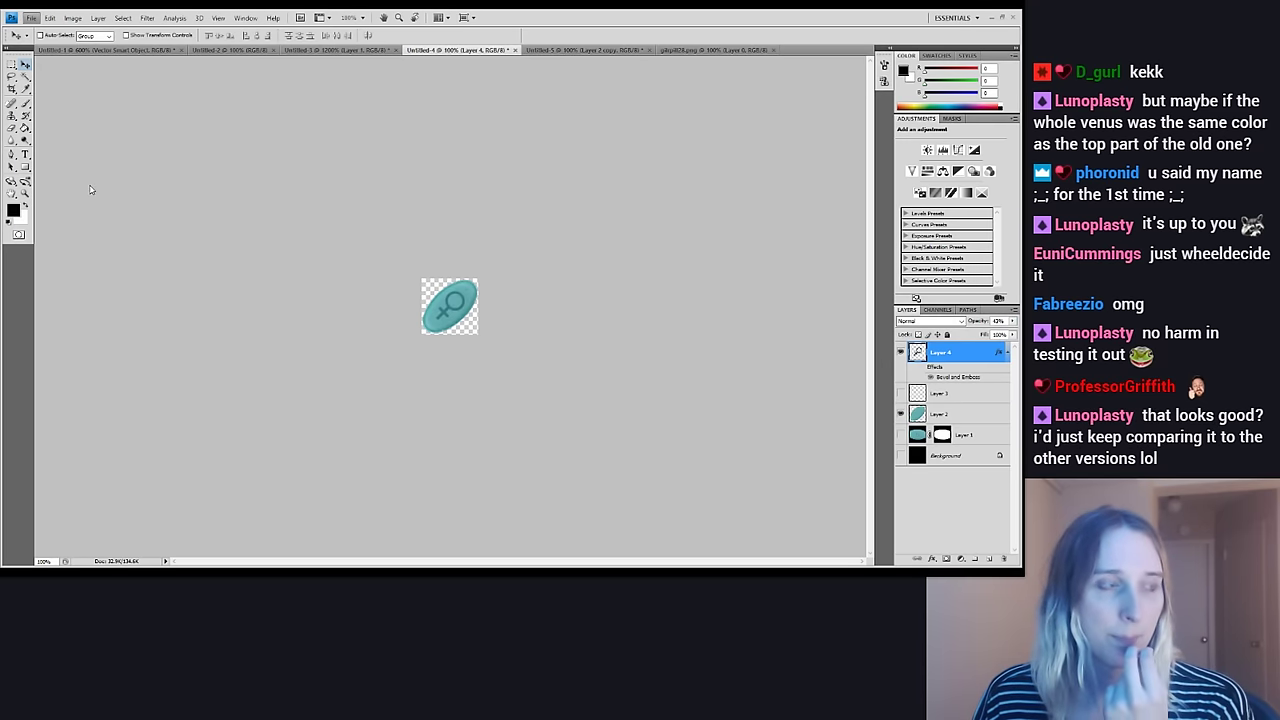
click(580, 49)
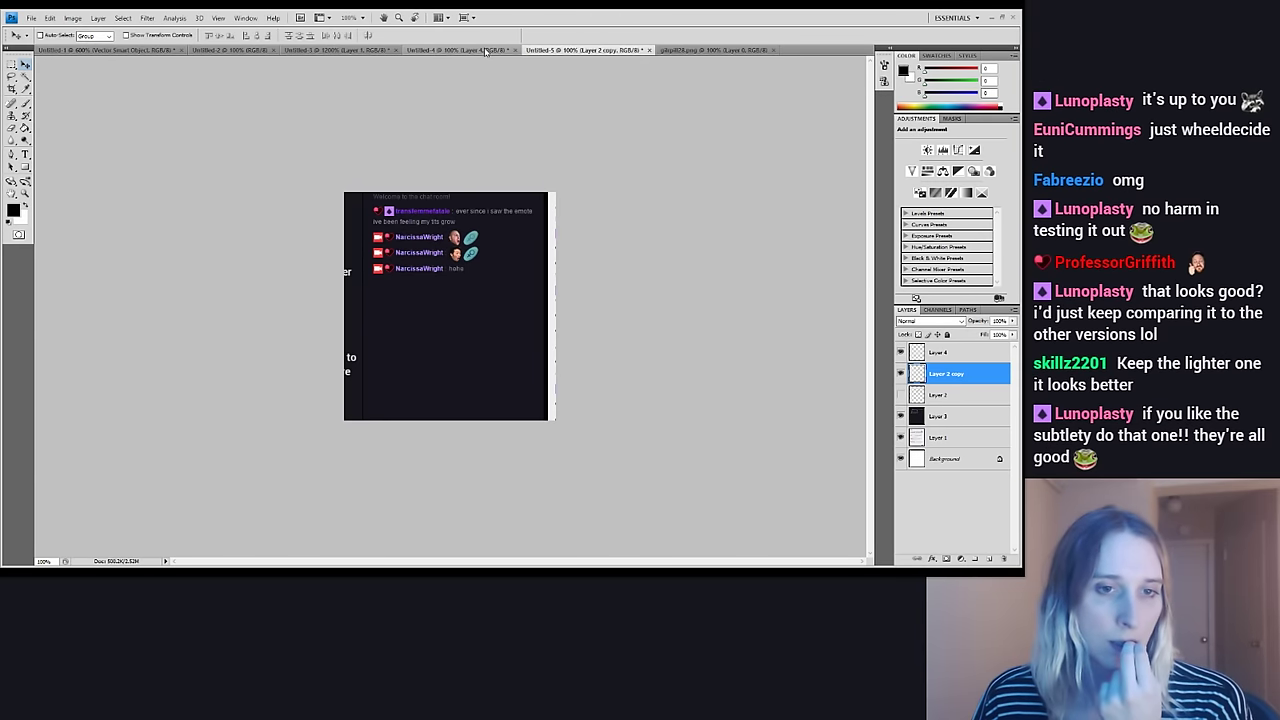
click(485, 50)
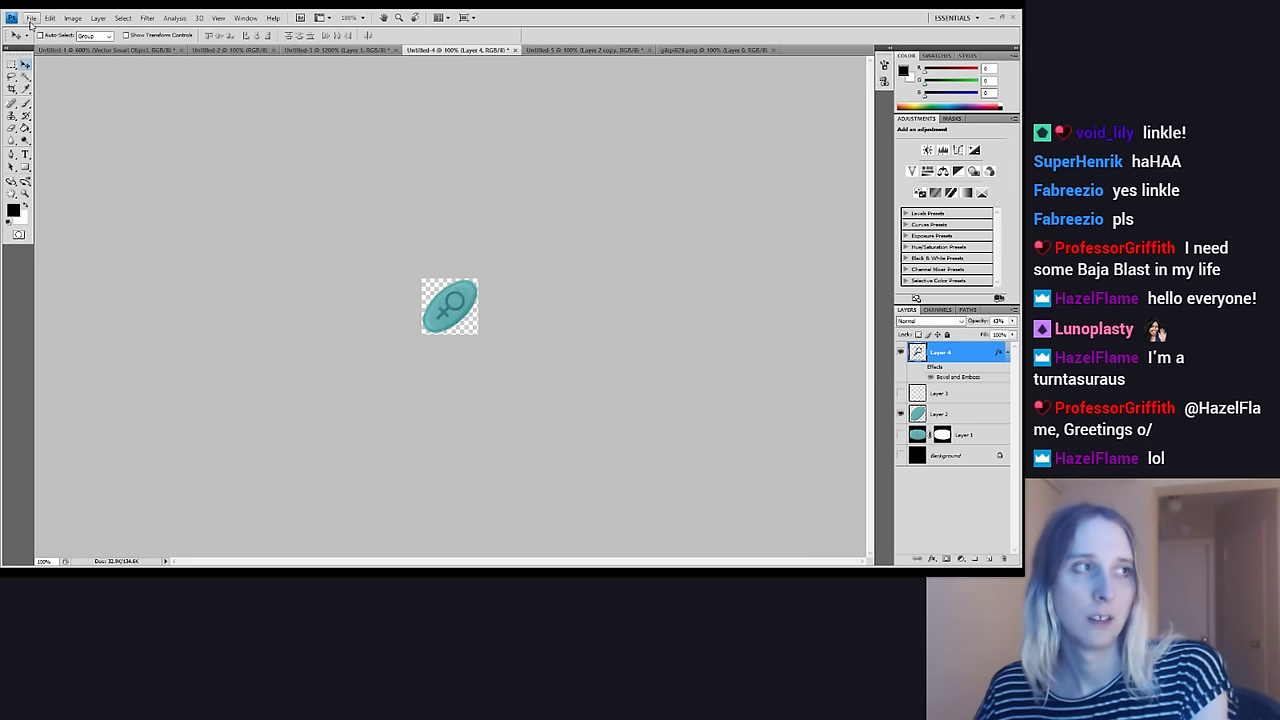
Create a new document, paste the dog photo into it and view it at 100%
key(Return)
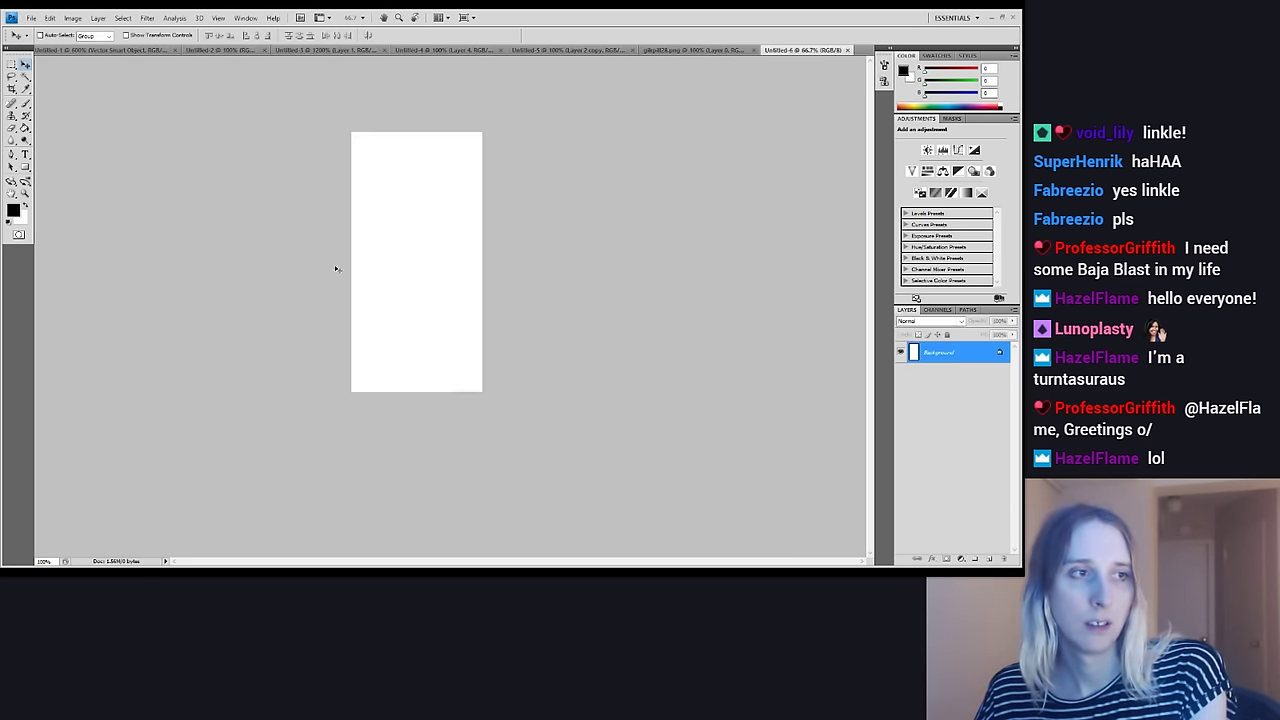
key(ctrl+v)
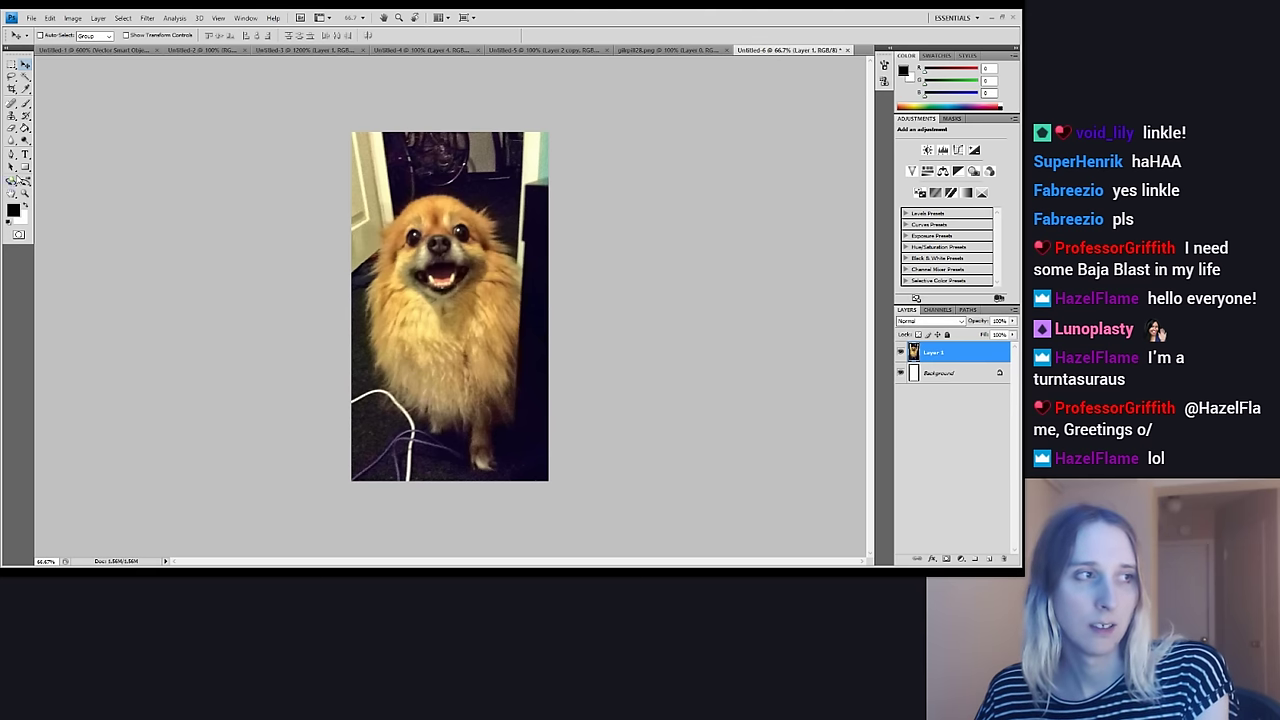
click(26, 193)
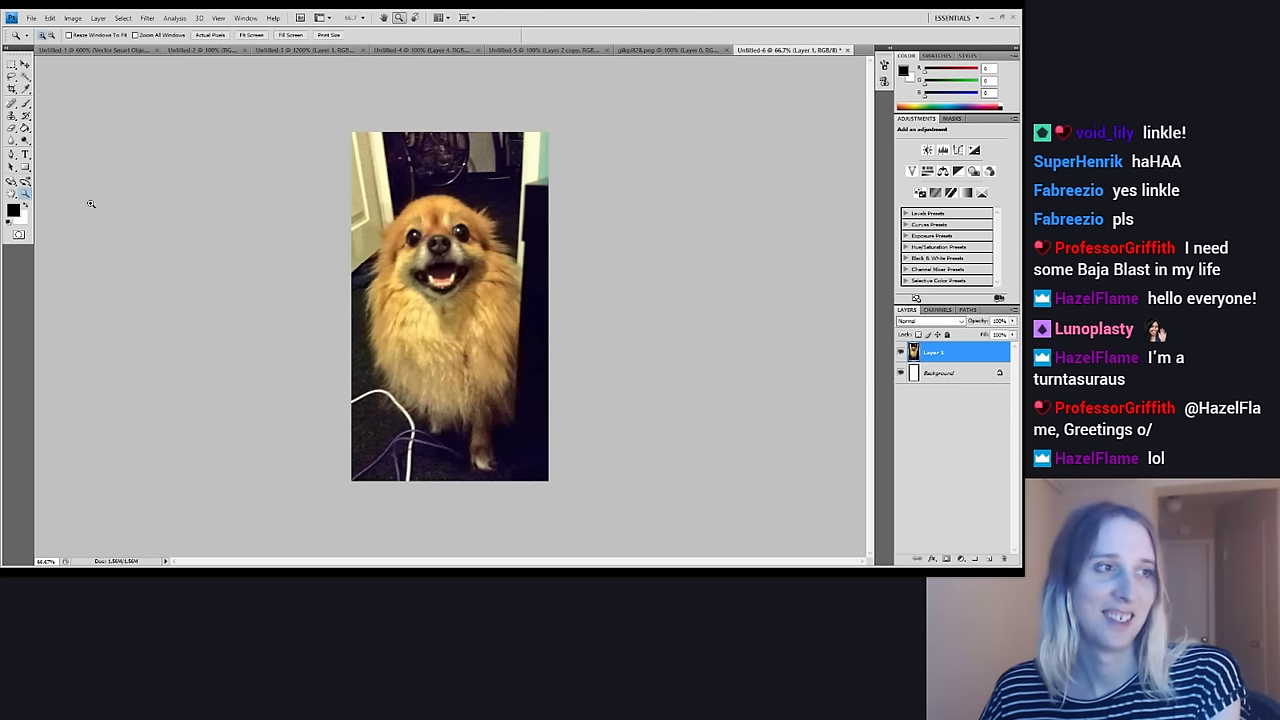
click(451, 278)
scroll(452, 285, down, 1)
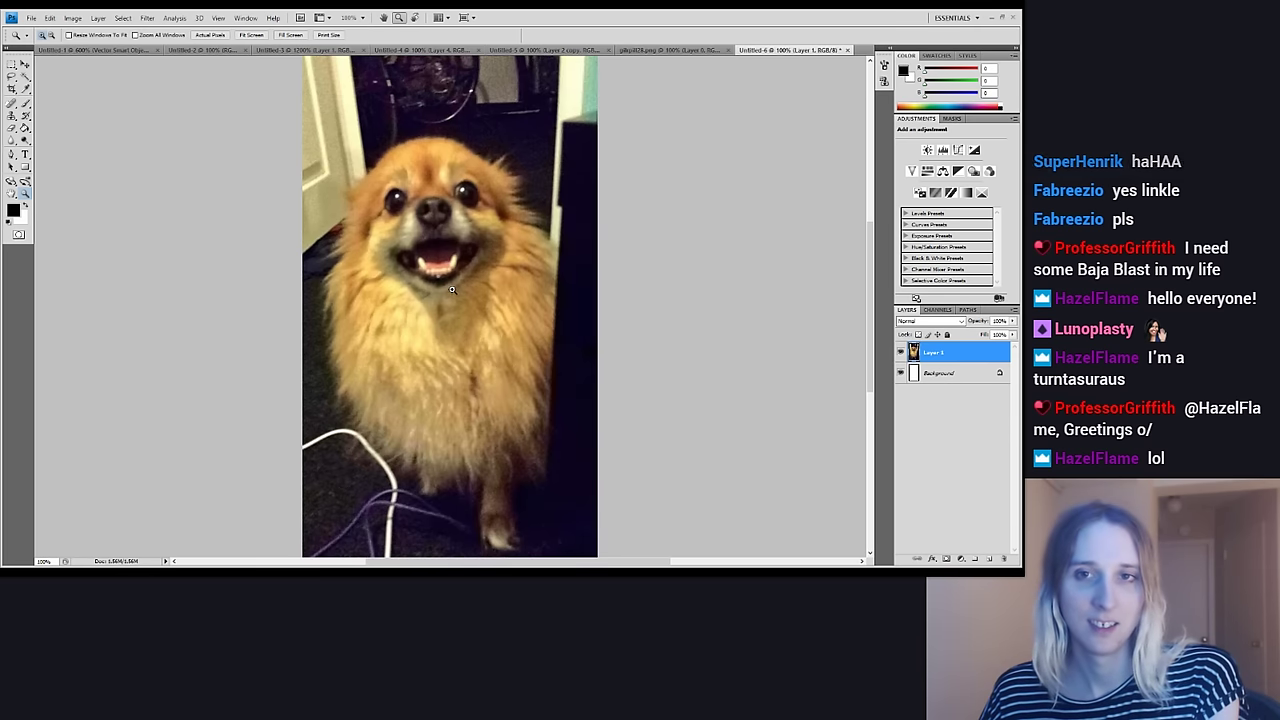
scroll(771, 314, down, 1)
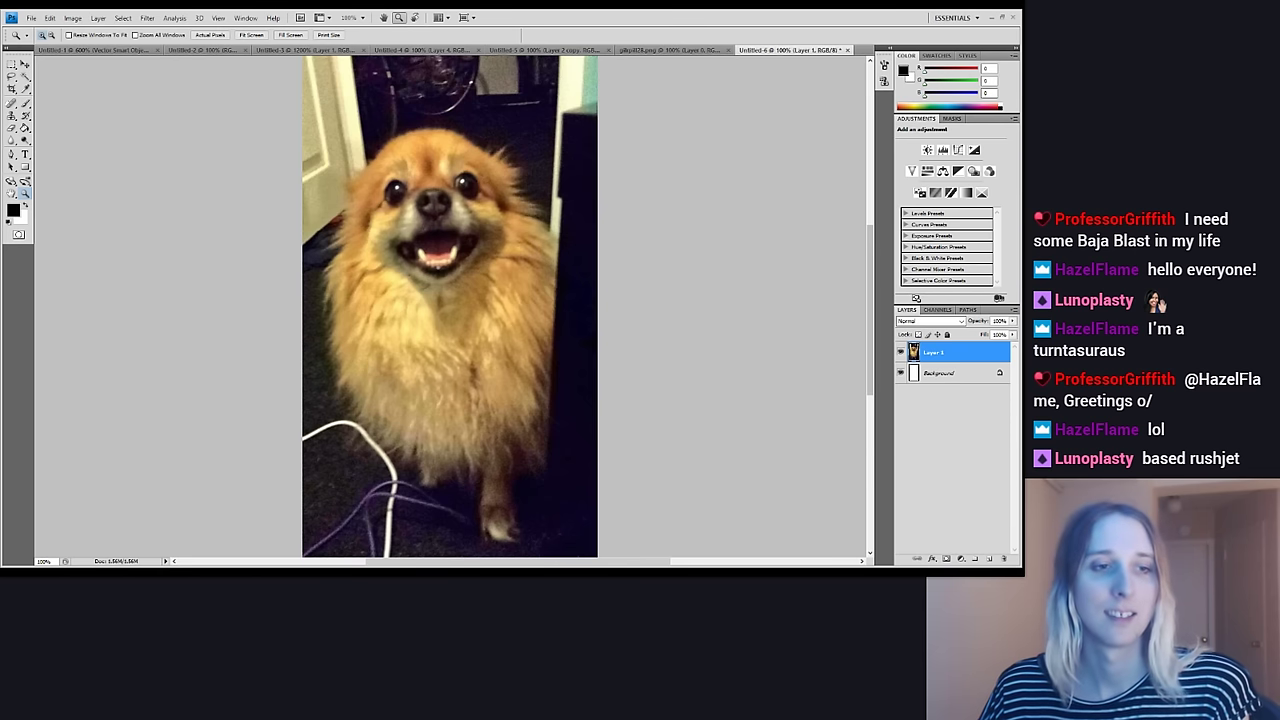
Add a layer mask to the dog photo's layer and brush a first black stroke over the door edge
click(946, 558)
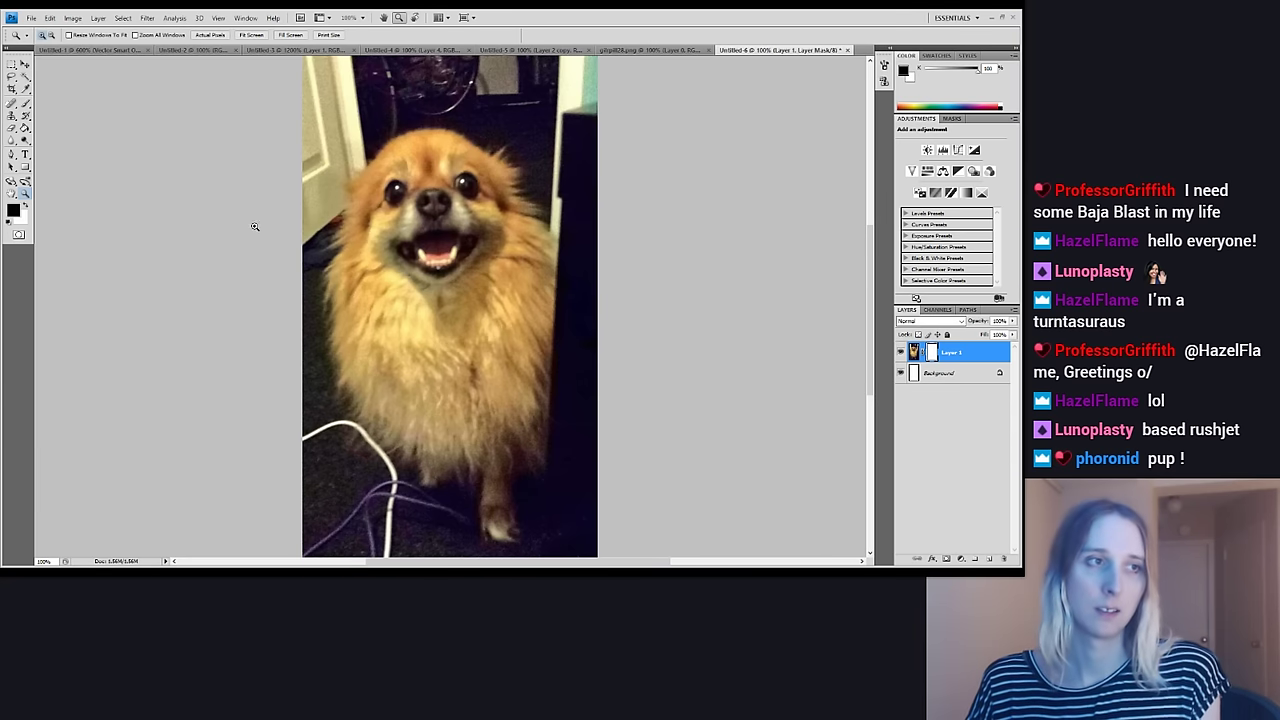
click(25, 104)
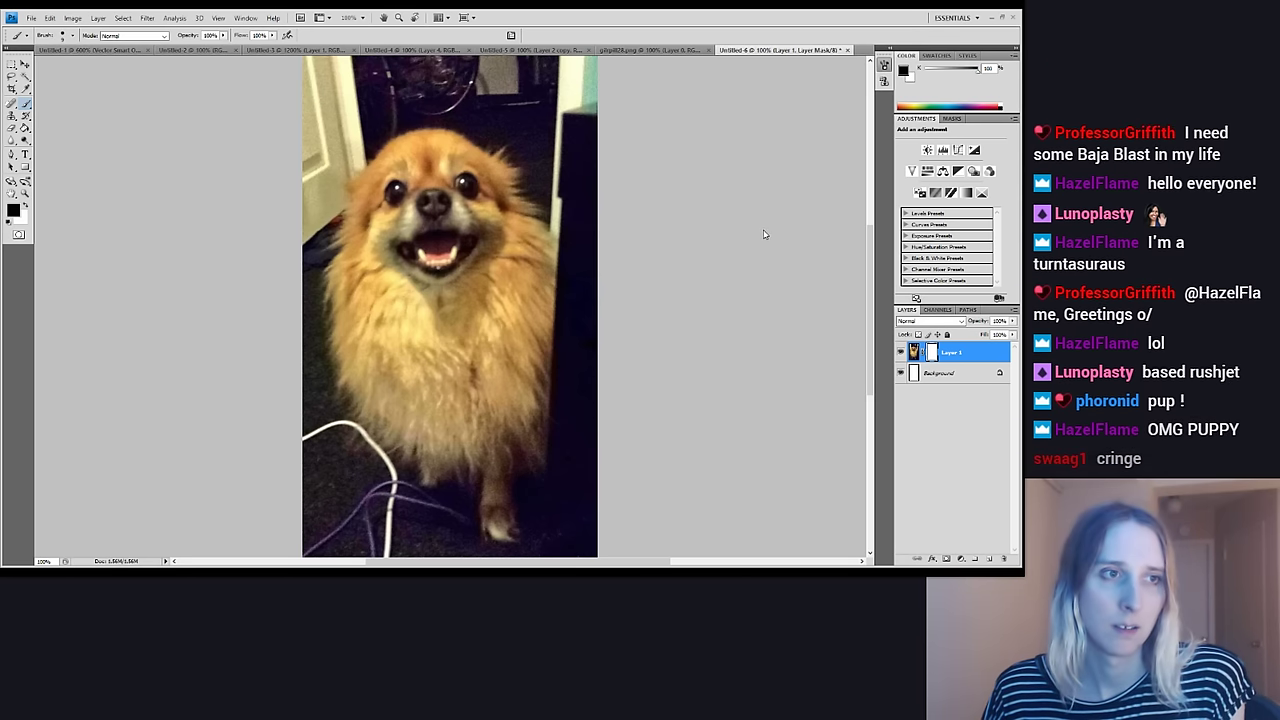
drag(360, 116, 318, 152)
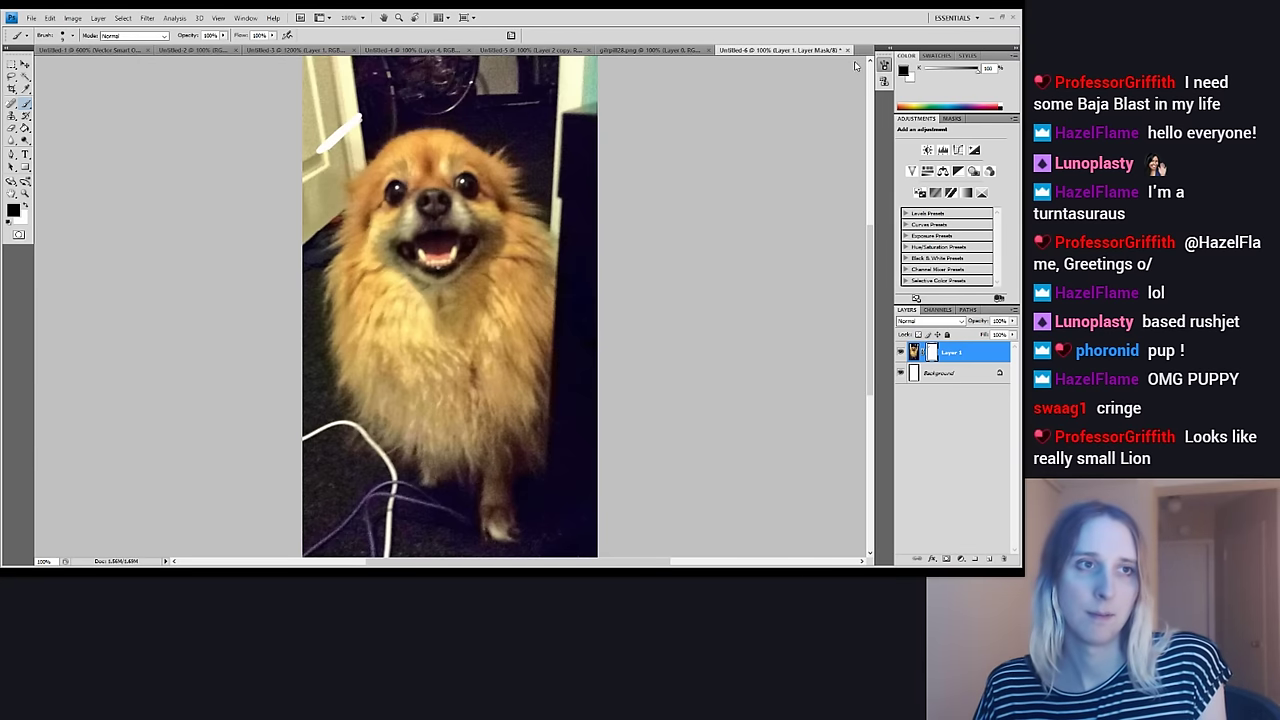
Mask out the background directly above the dog's head and beside its ear with an enlarged black brush
key(bracketright)
key(bracketright)
key(bracketright)
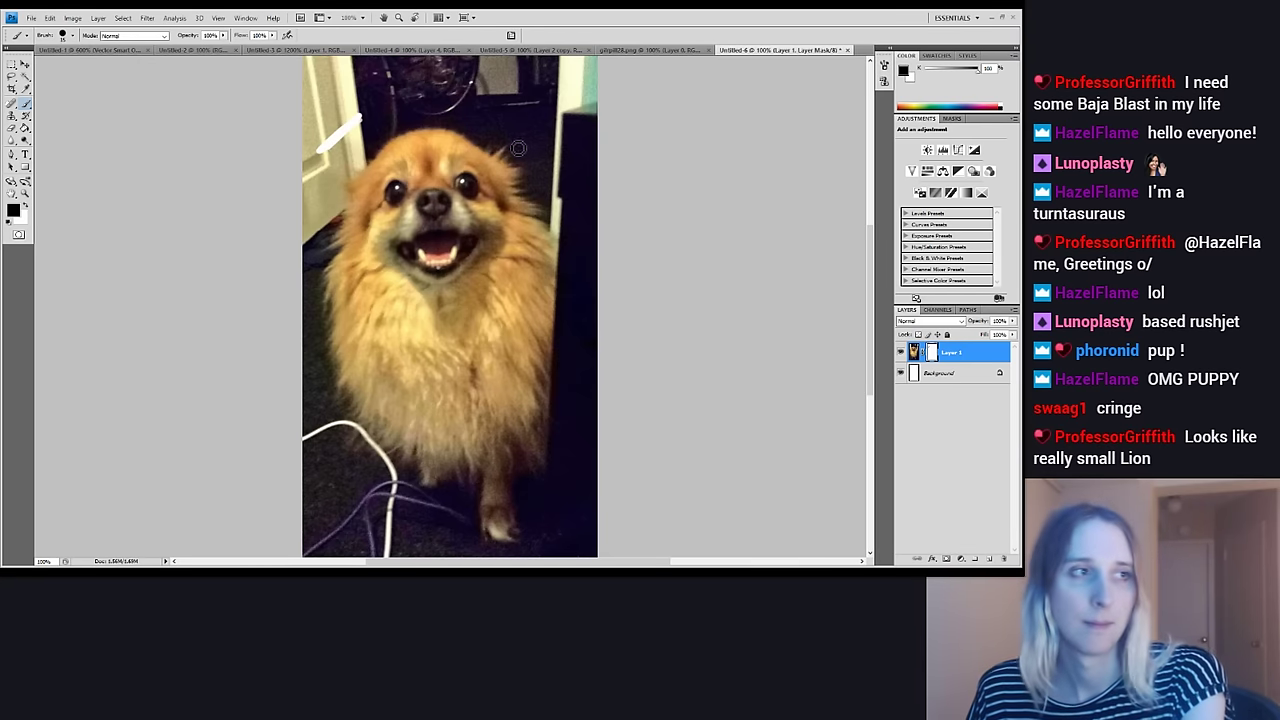
mouse_move(335, 125)
mouse_down()
mouse_move(330, 150)
mouse_move(412, 100)
mouse_move(486, 104)
mouse_move(458, 124)
mouse_move(441, 111)
mouse_up()
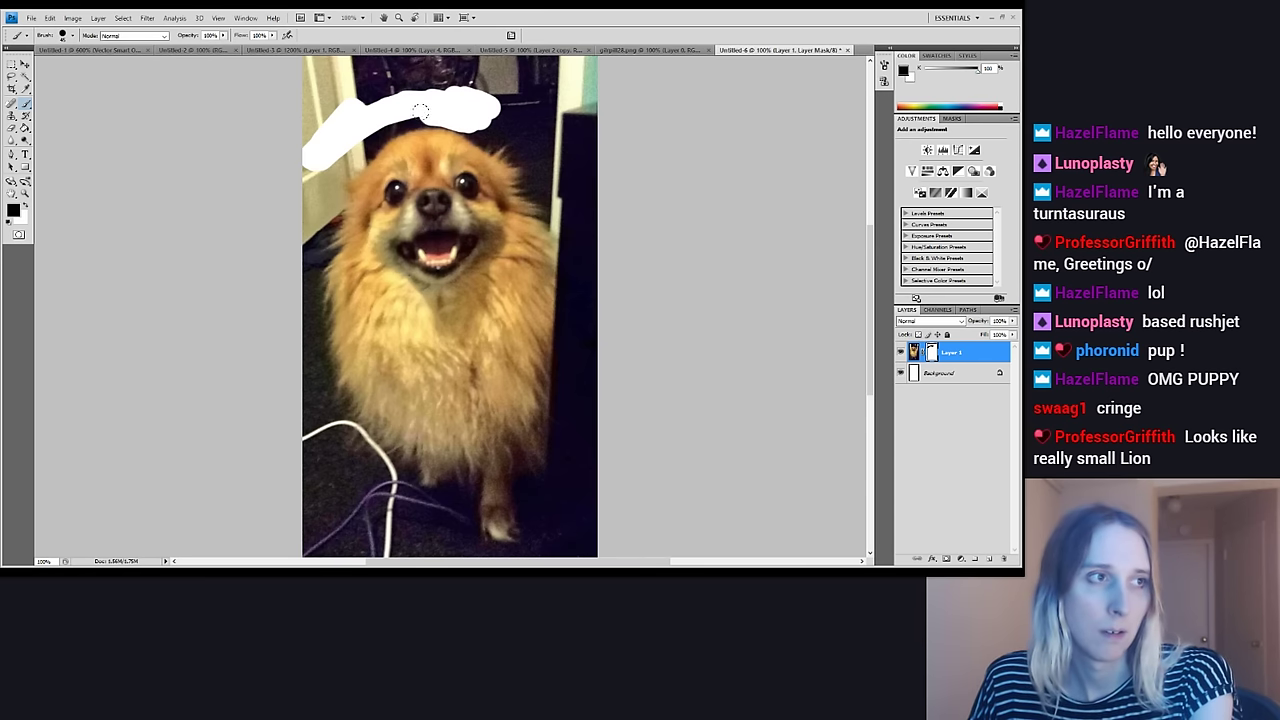
drag(405, 112, 446, 116)
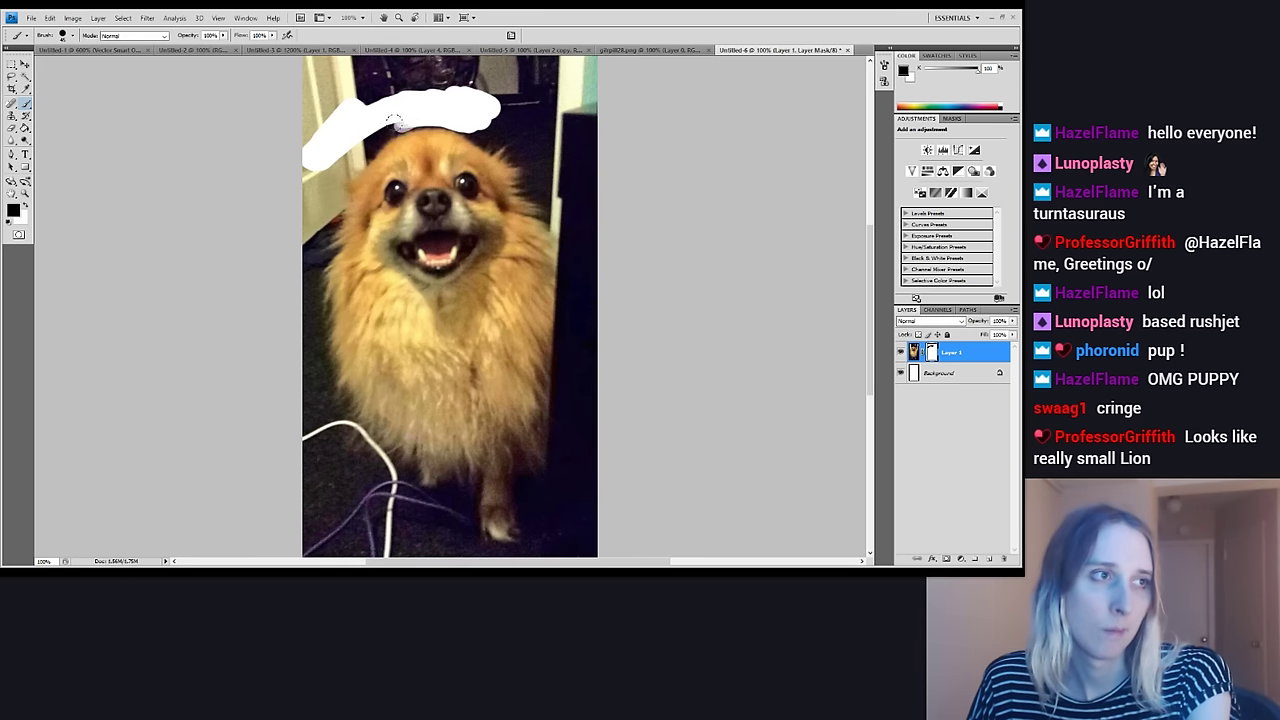
mouse_move(404, 118)
mouse_down()
mouse_move(344, 153)
mouse_move(329, 116)
mouse_move(380, 88)
mouse_up()
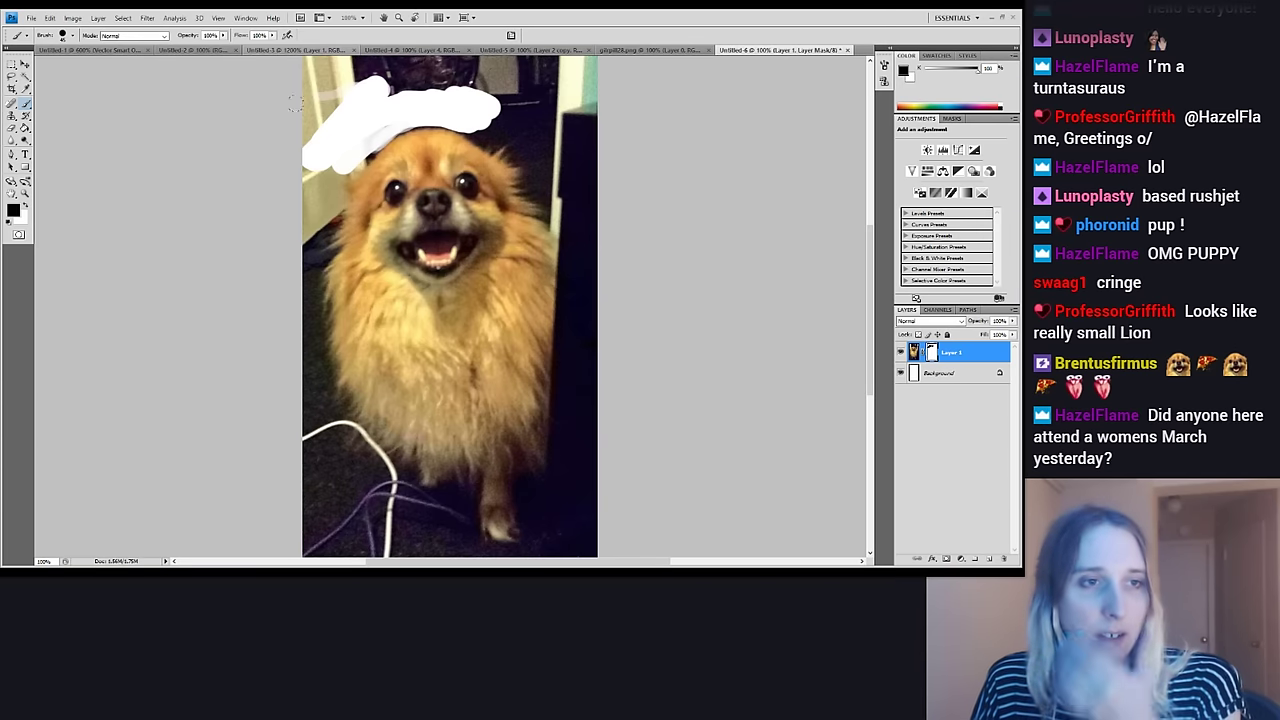
Mask out the rest of the background above the dog, from the door across to the photo's far edge
click(246, 18)
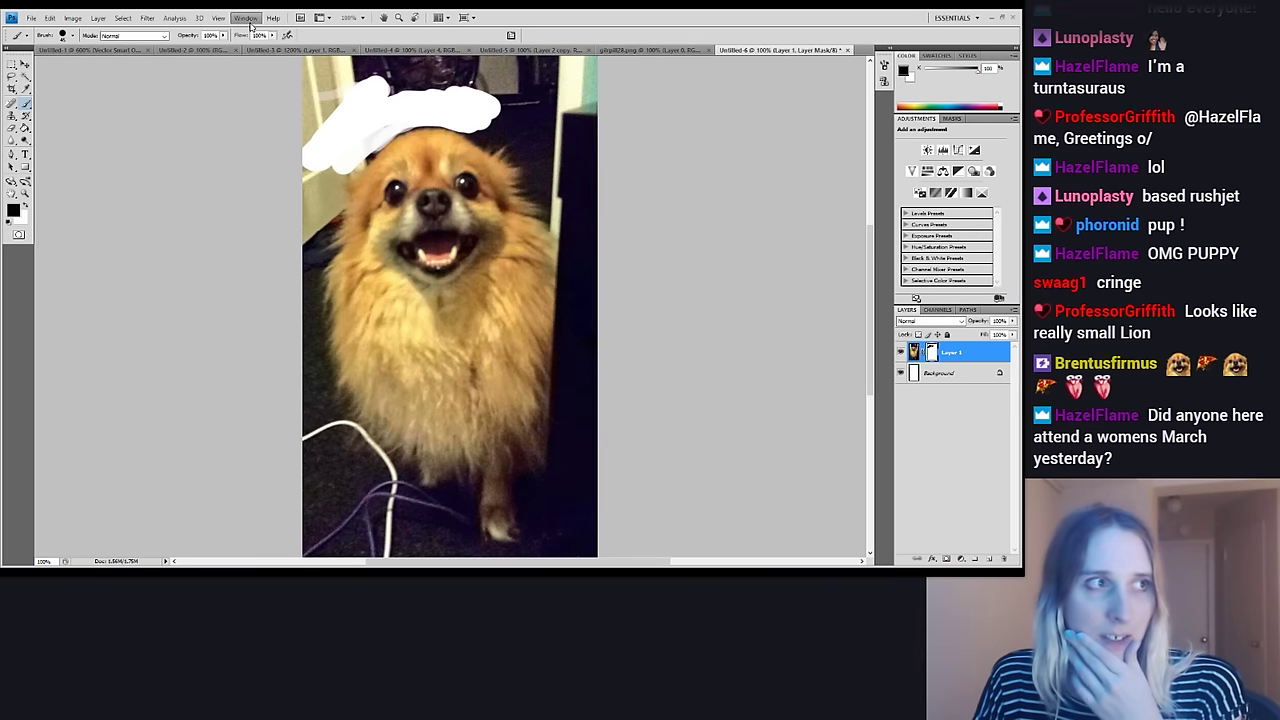
click(247, 106)
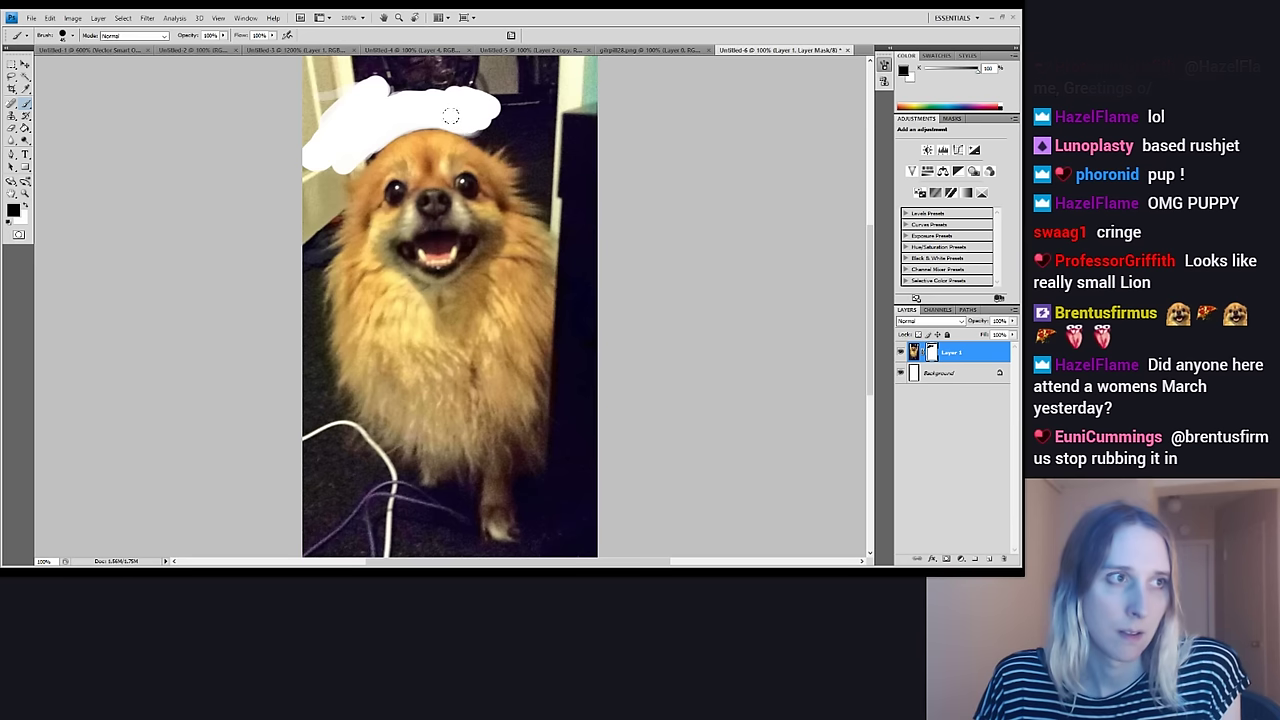
mouse_move(468, 136)
mouse_down()
mouse_move(545, 122)
mouse_move(558, 110)
mouse_move(553, 121)
mouse_move(608, 90)
mouse_move(498, 100)
mouse_move(494, 86)
mouse_move(524, 64)
mouse_move(494, 61)
mouse_move(440, 67)
mouse_move(332, 112)
mouse_move(279, 83)
mouse_up()
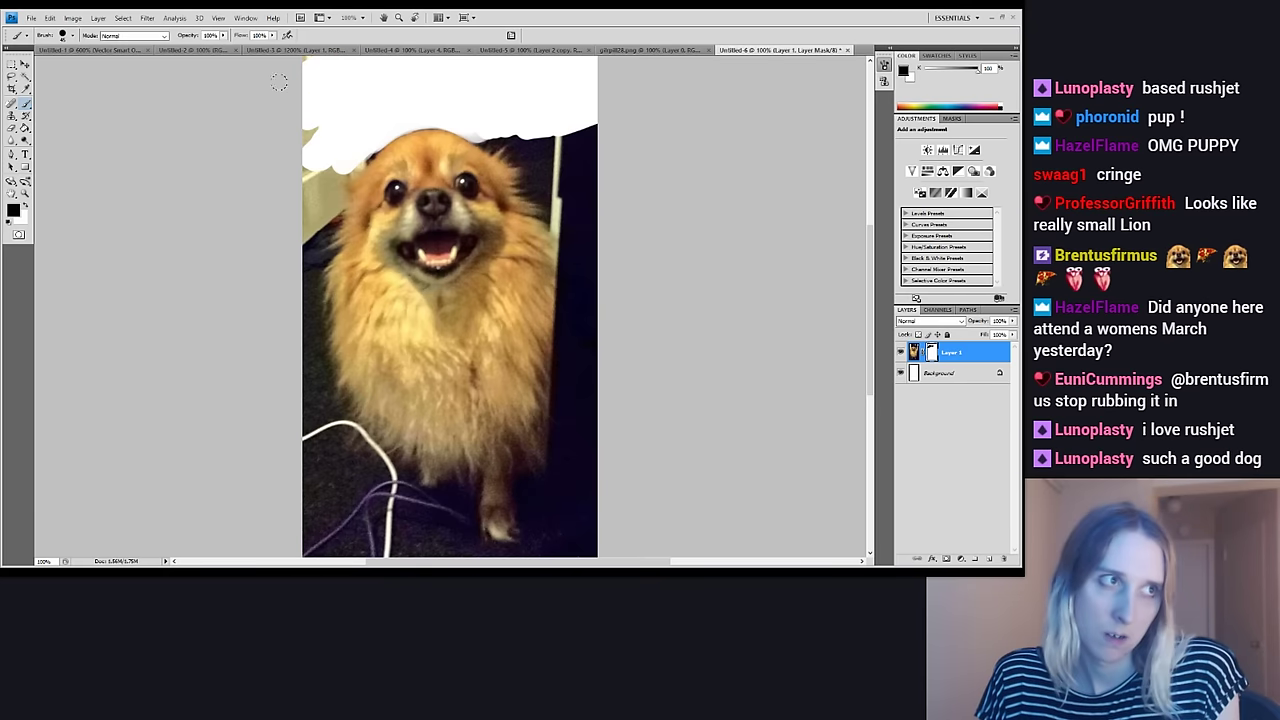
mouse_move(318, 133)
mouse_down()
mouse_move(275, 219)
mouse_move(342, 153)
mouse_up()
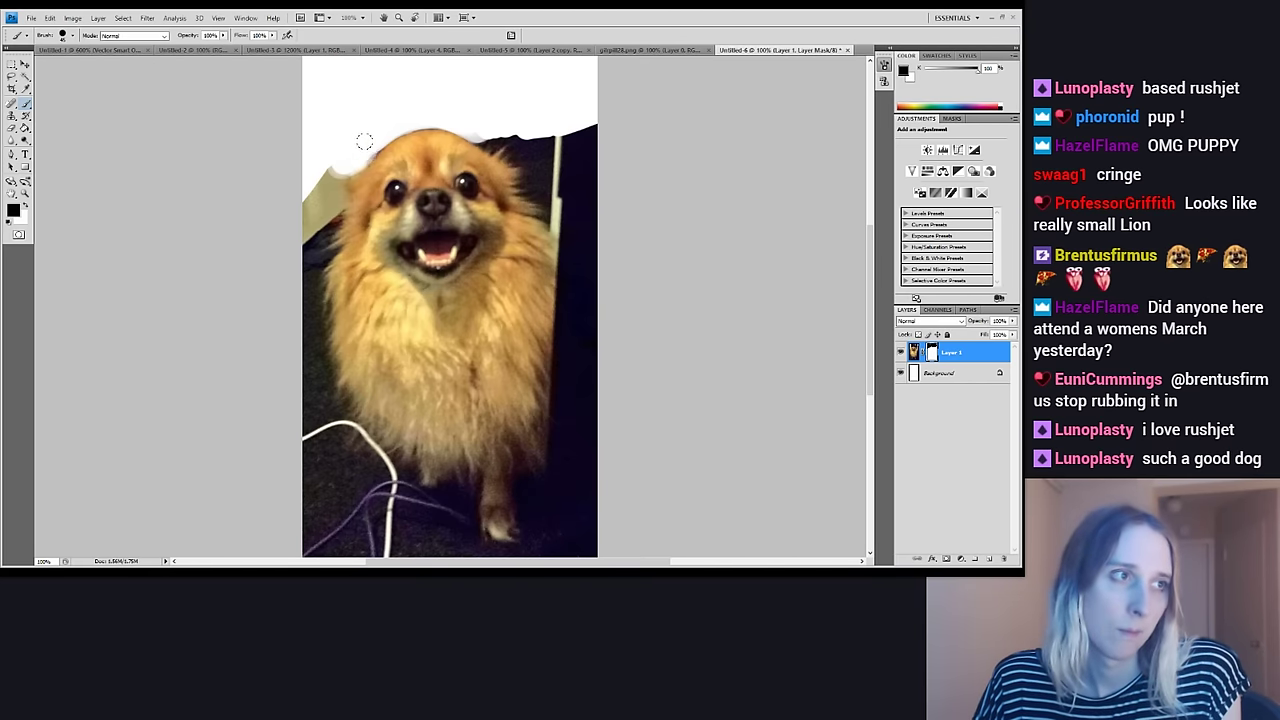
mouse_move(481, 131)
mouse_down()
mouse_move(466, 120)
mouse_move(515, 145)
mouse_move(514, 134)
mouse_move(562, 142)
mouse_move(595, 125)
mouse_up()
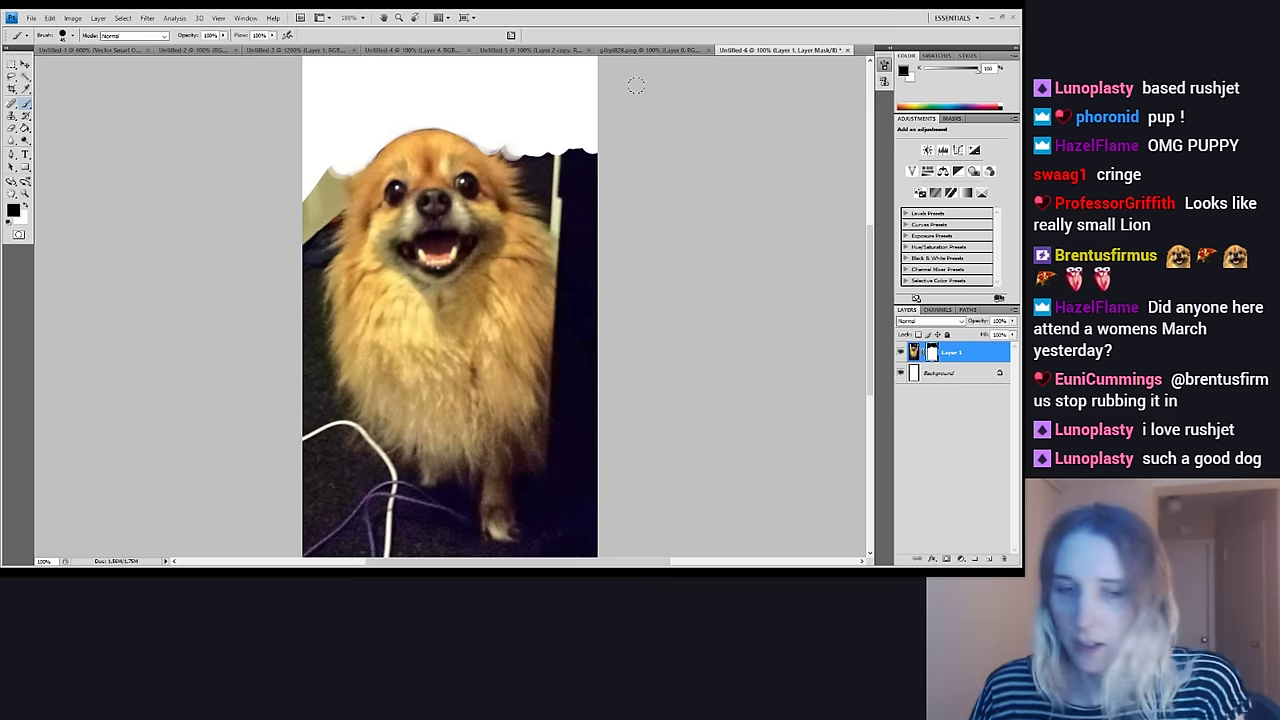
Fill the Background layer with bright green (R 0, G 255, B 140) behind the masked dog photo
click(930, 376)
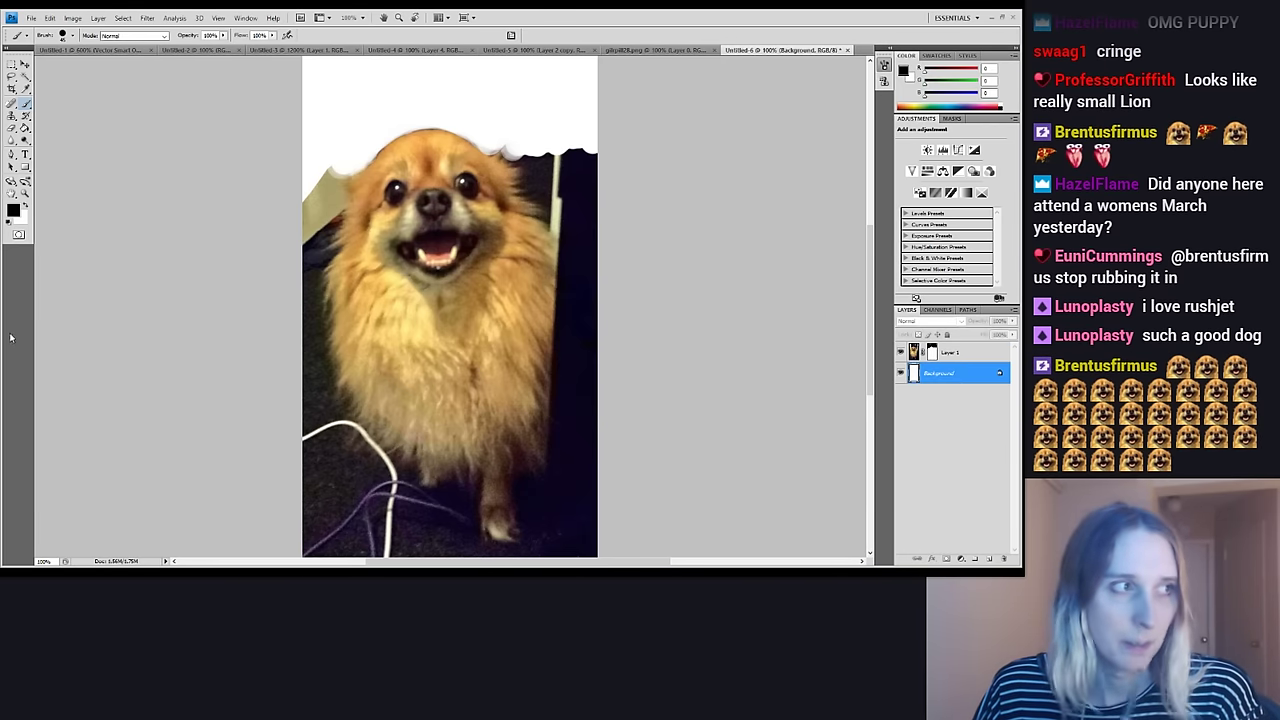
key(i)
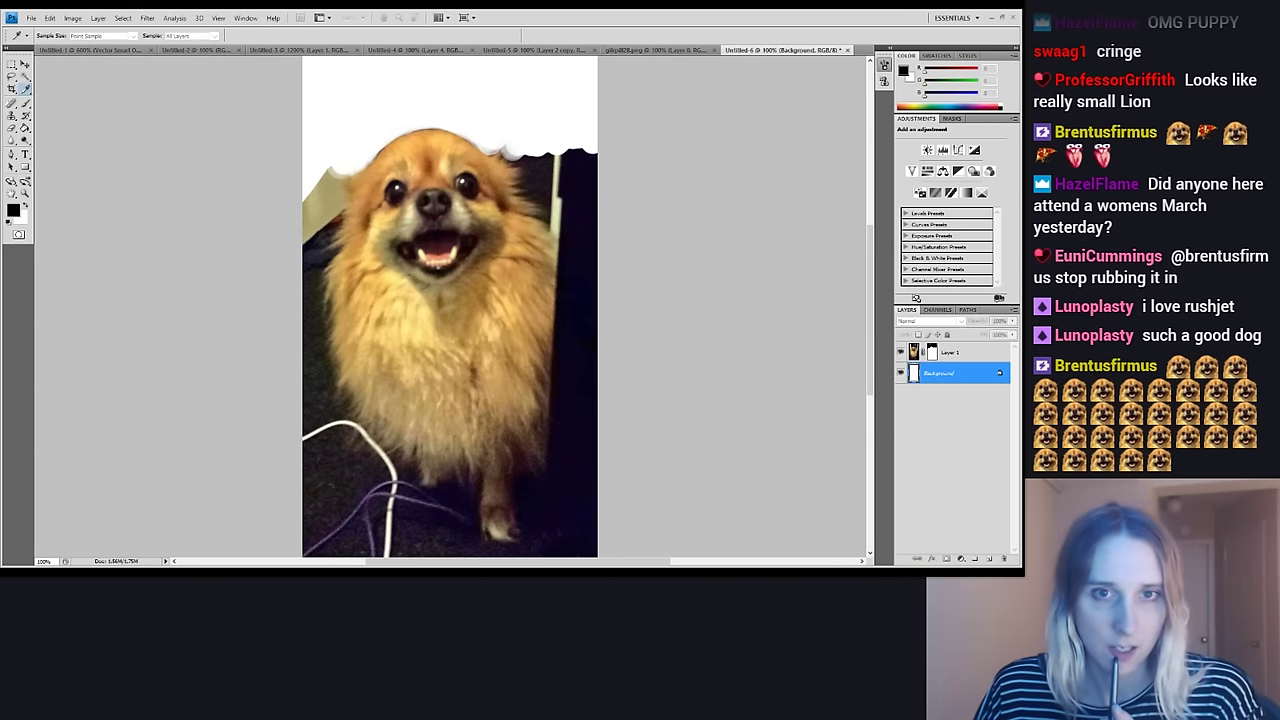
click(940, 104)
key(g)
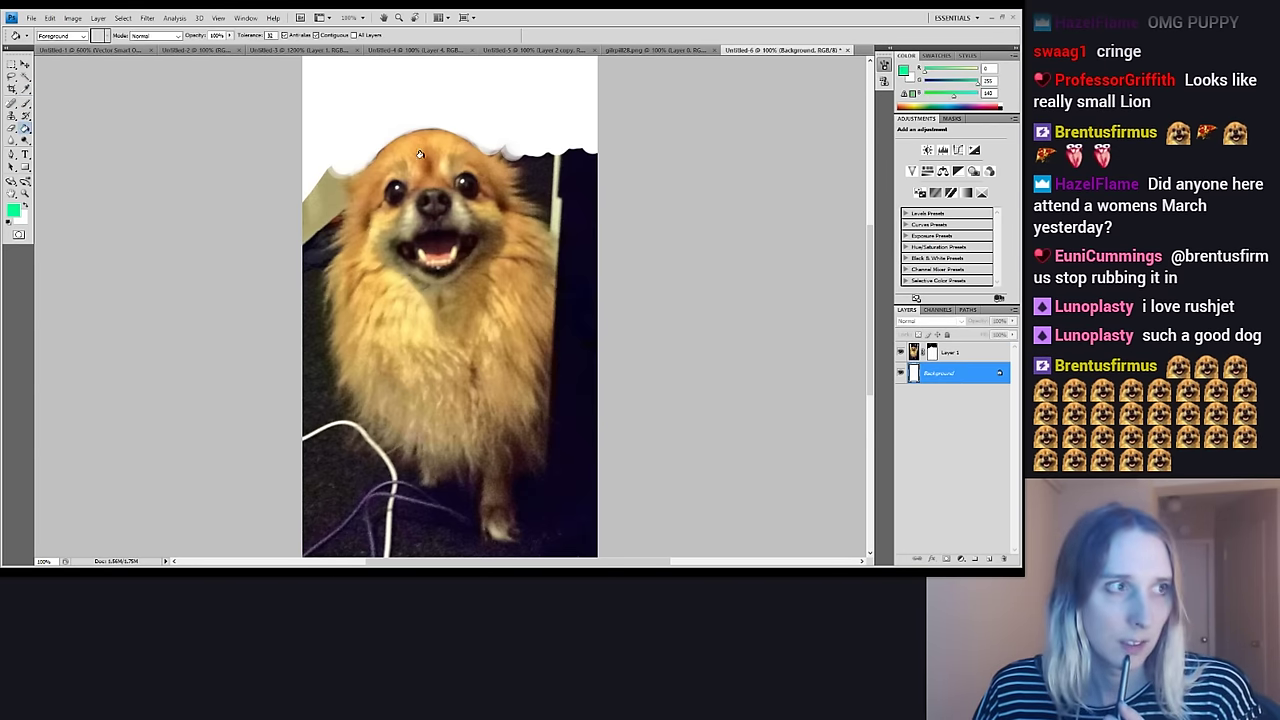
click(540, 100)
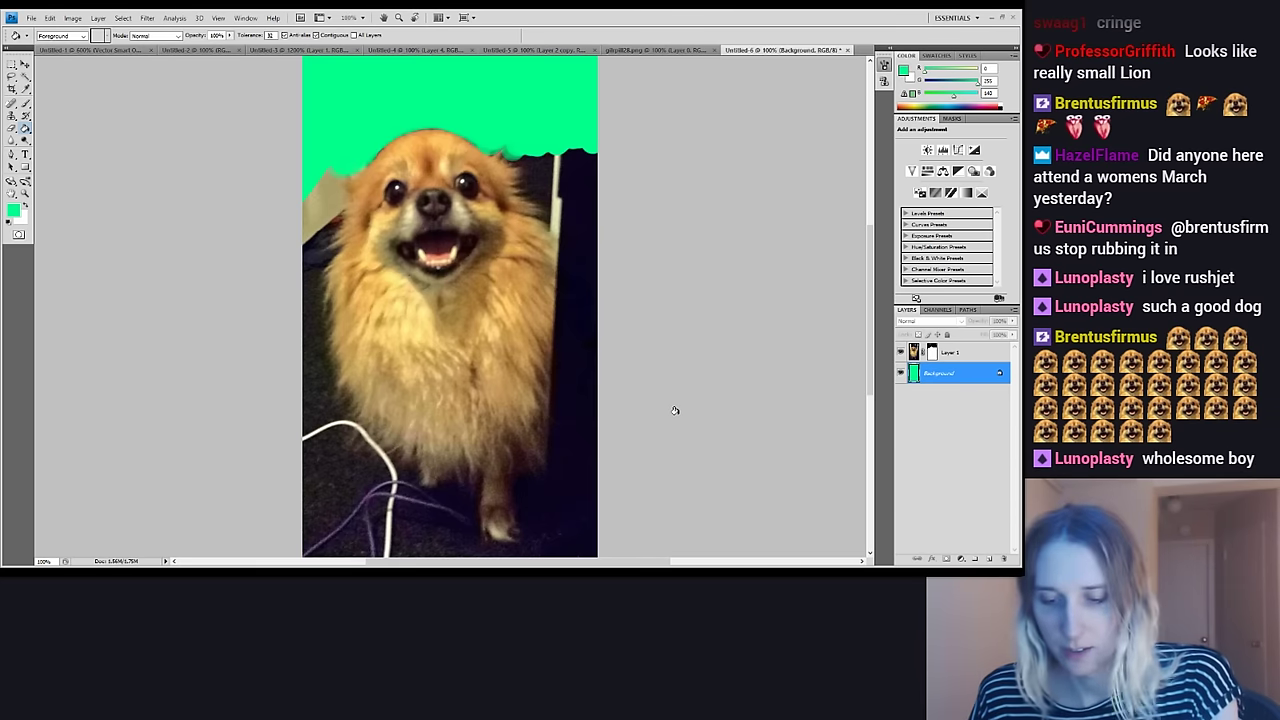
Mask out the background beside the dog's head and shoulders on both sides by brushing black on the photo's layer mask
key(b)
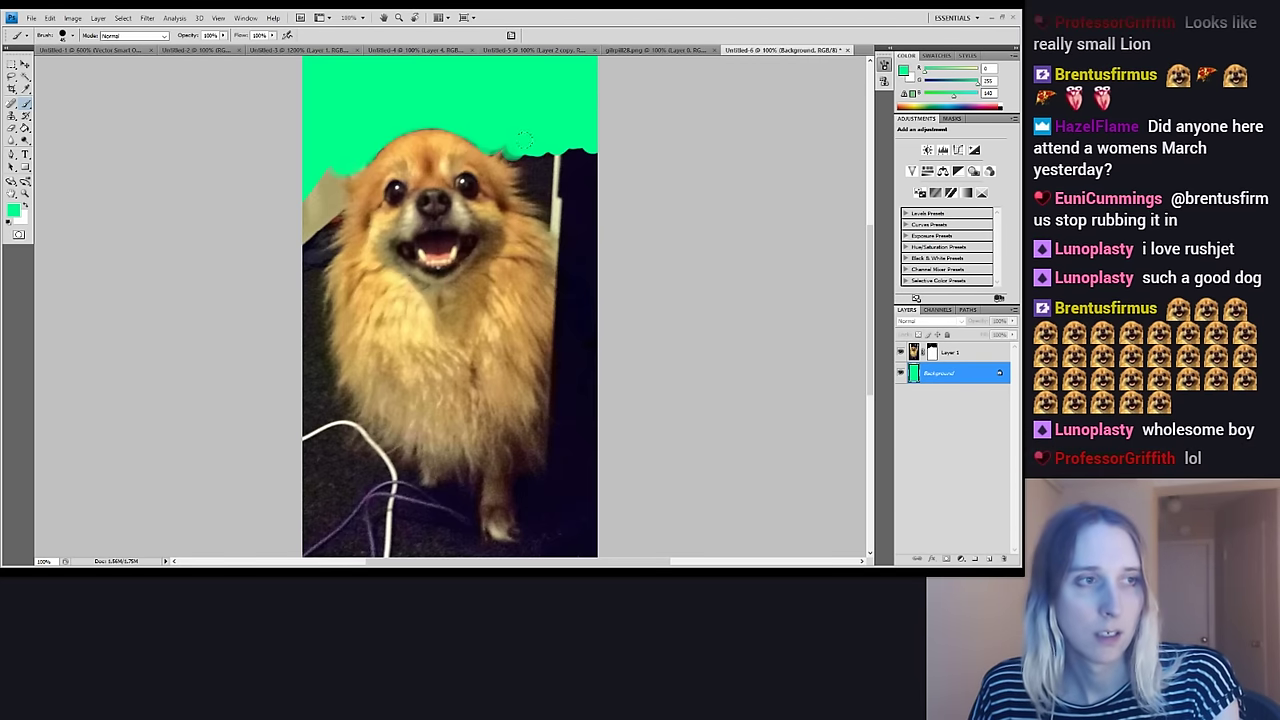
click(932, 352)
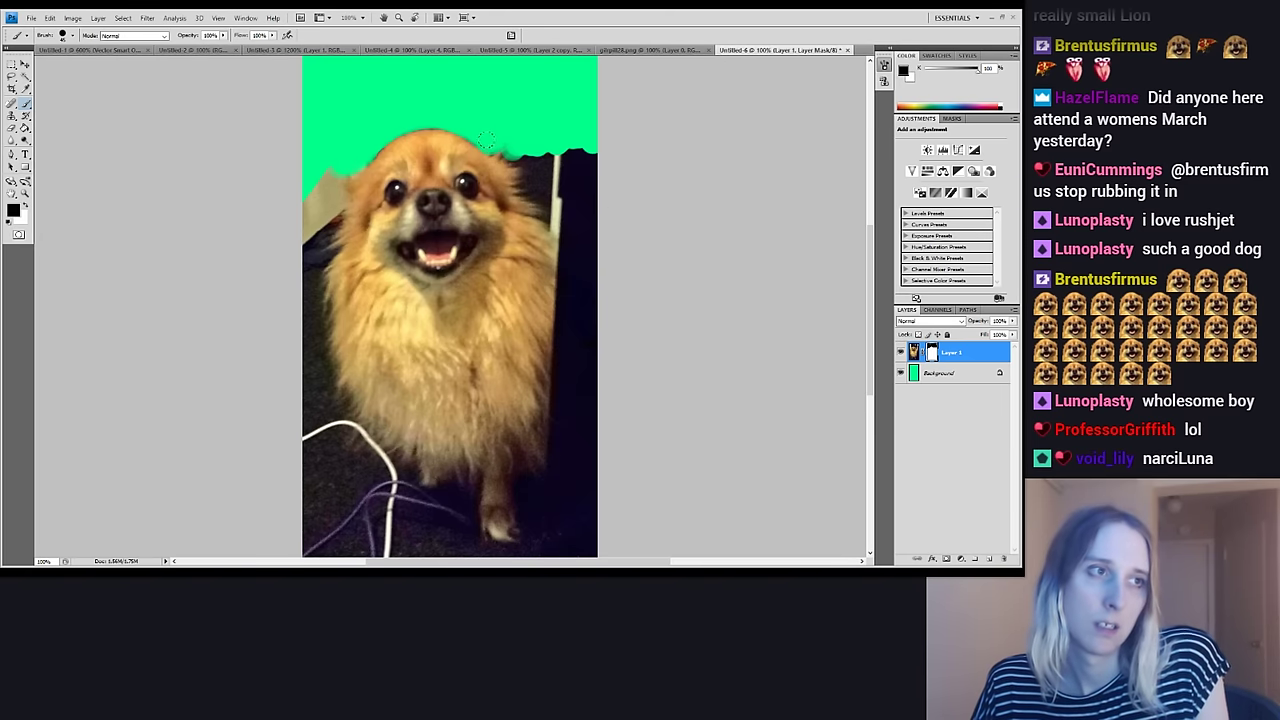
mouse_move(510, 150)
mouse_down()
mouse_move(541, 172)
mouse_move(521, 177)
mouse_move(549, 196)
mouse_move(574, 188)
mouse_move(539, 150)
mouse_move(601, 188)
mouse_move(590, 211)
mouse_move(563, 191)
mouse_move(548, 208)
mouse_move(598, 262)
mouse_up()
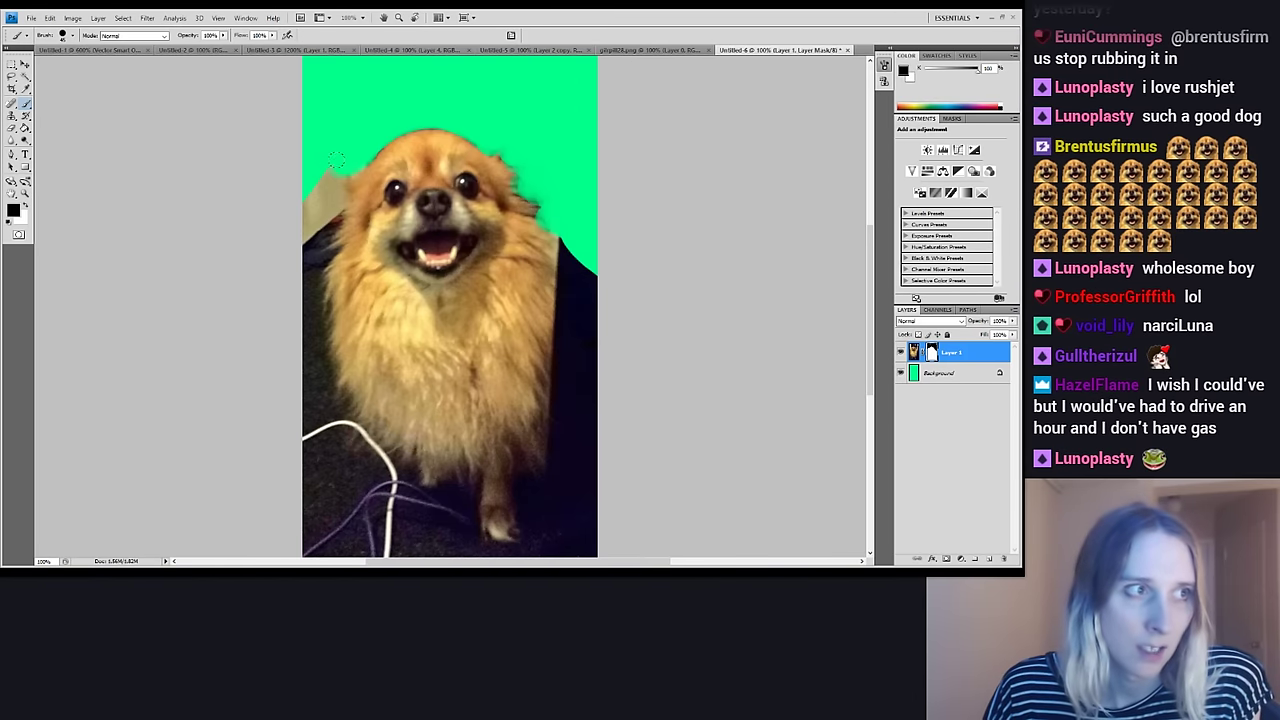
drag(336, 162, 320, 178)
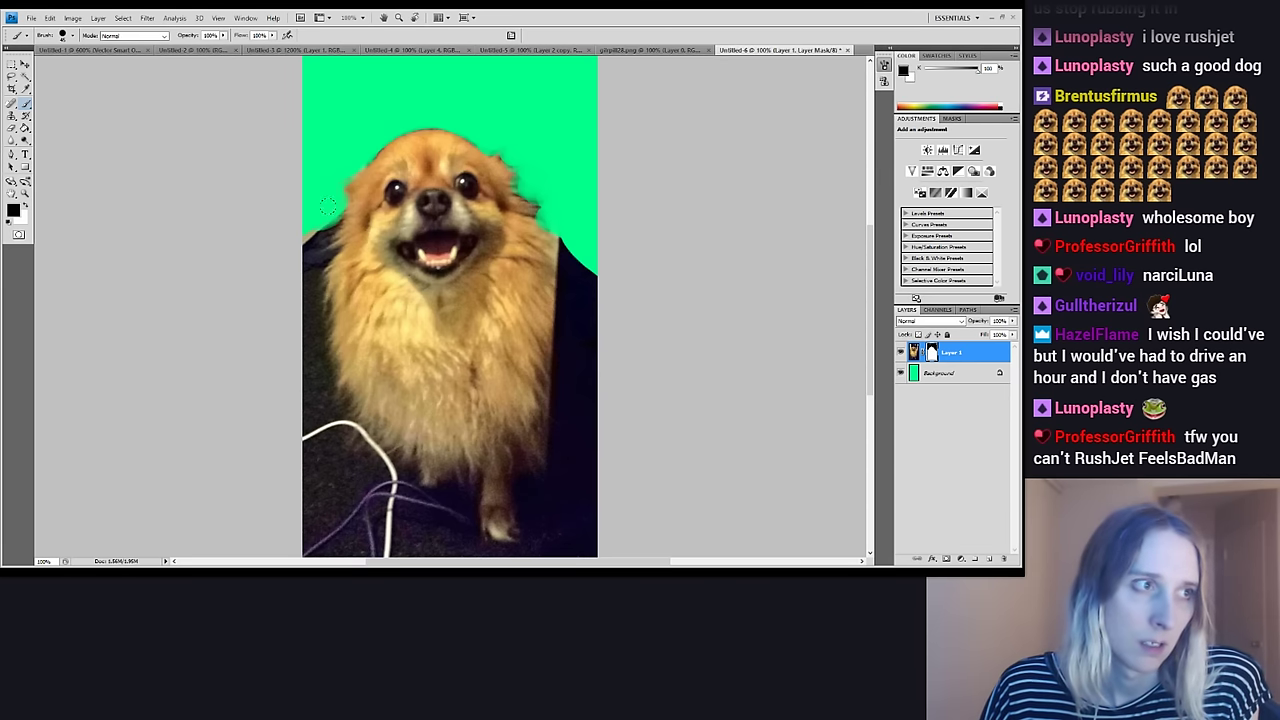
mouse_move(328, 206)
mouse_down()
mouse_move(296, 230)
mouse_move(316, 231)
mouse_move(300, 235)
mouse_move(316, 238)
mouse_move(315, 258)
mouse_move(304, 255)
mouse_move(321, 247)
mouse_move(301, 276)
mouse_move(310, 320)
mouse_up()
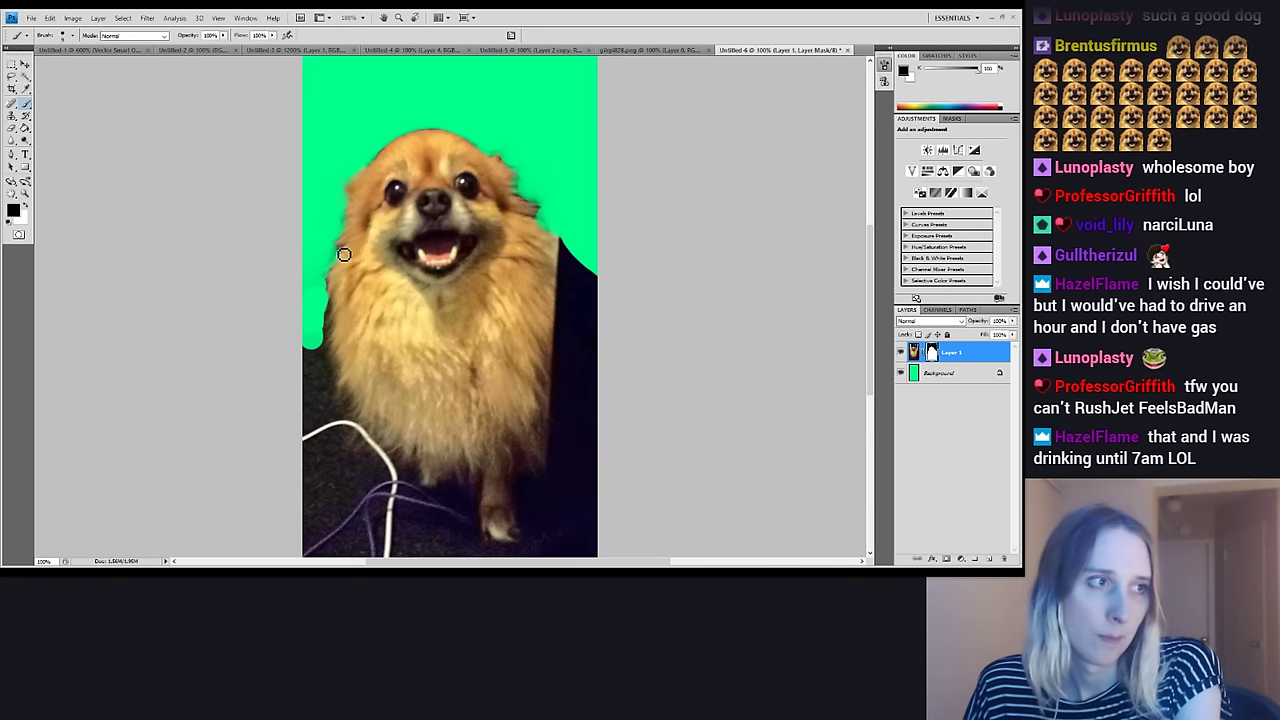
Refine the mask along the fur outline around the dog's head with a smaller black brush
drag(349, 252, 331, 262)
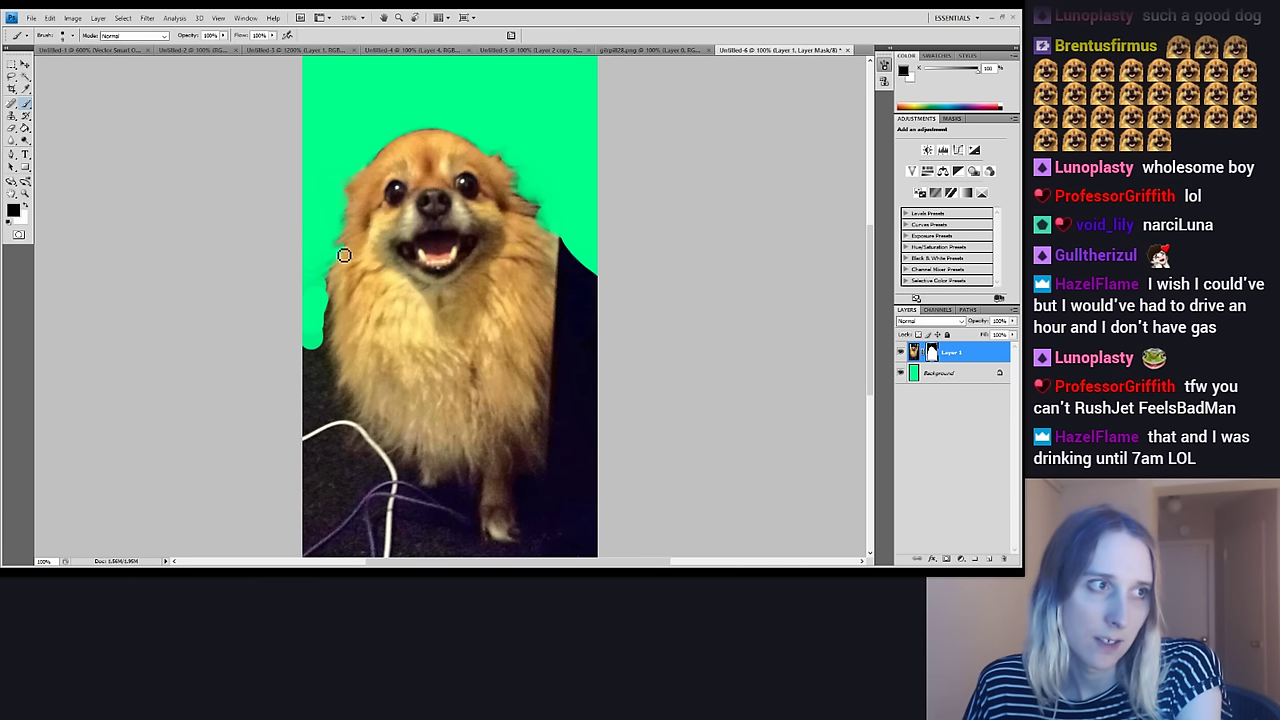
key(.)
mouse_move(344, 237)
mouse_down()
mouse_move(357, 179)
mouse_move(348, 187)
mouse_move(414, 136)
mouse_move(390, 143)
mouse_move(453, 133)
mouse_move(444, 125)
mouse_move(477, 141)
mouse_move(443, 127)
mouse_move(476, 147)
mouse_move(457, 131)
mouse_move(437, 177)
mouse_move(454, 147)
mouse_move(435, 145)
mouse_move(458, 135)
mouse_move(449, 128)
mouse_move(531, 177)
mouse_move(559, 221)
mouse_move(559, 205)
mouse_move(482, 190)
mouse_move(514, 184)
mouse_up()
key(period)
Paint fur back in white along one side of the dog's face and trim the opposite ear's edge in black
key(x)
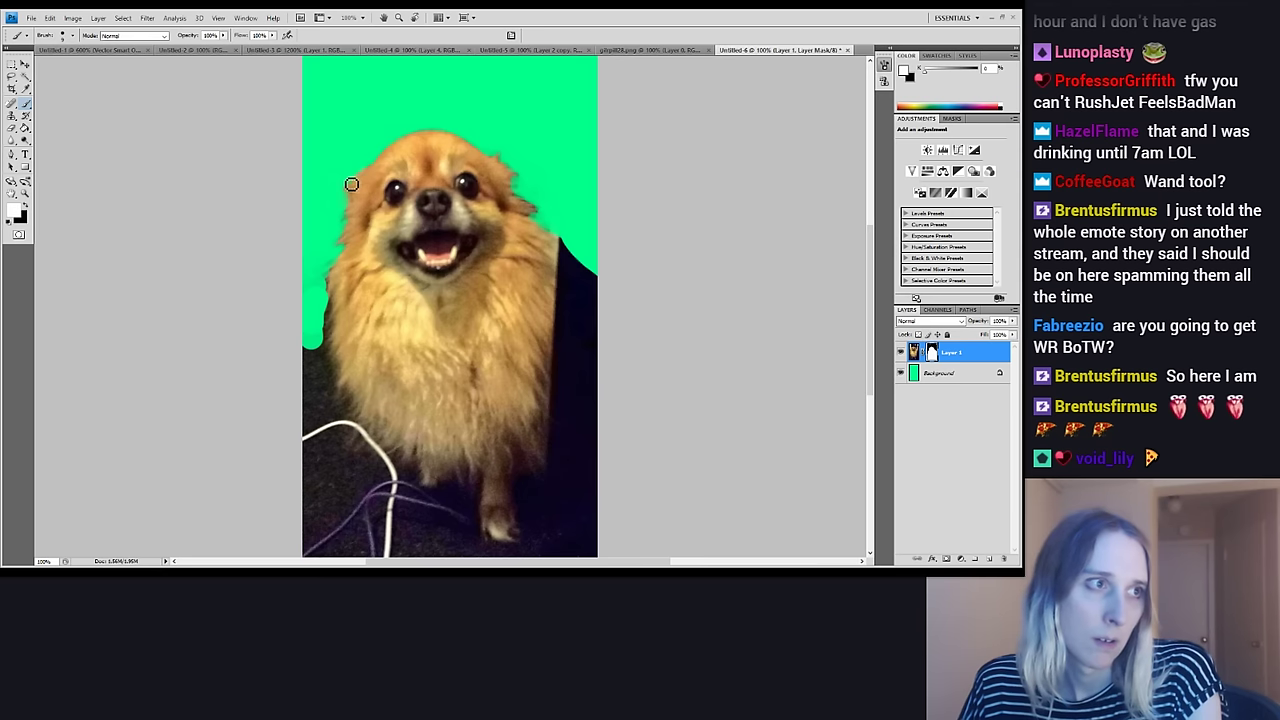
drag(351, 184, 354, 177)
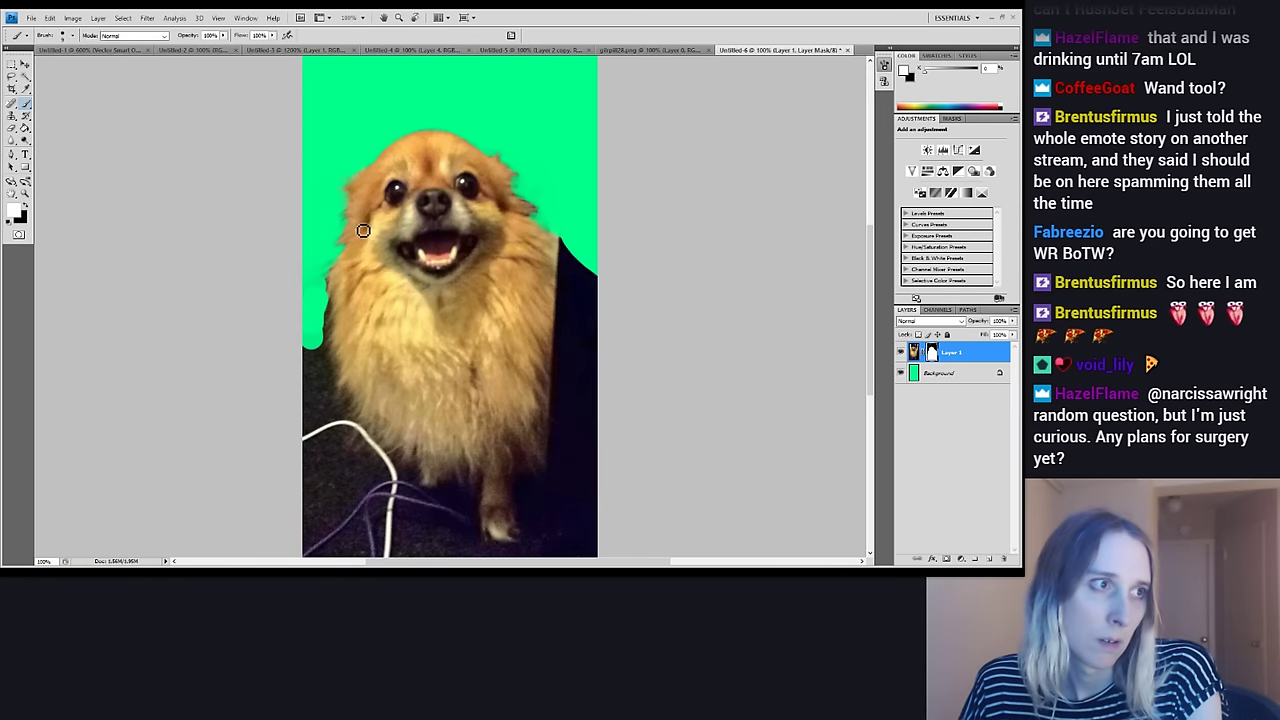
drag(355, 232, 346, 254)
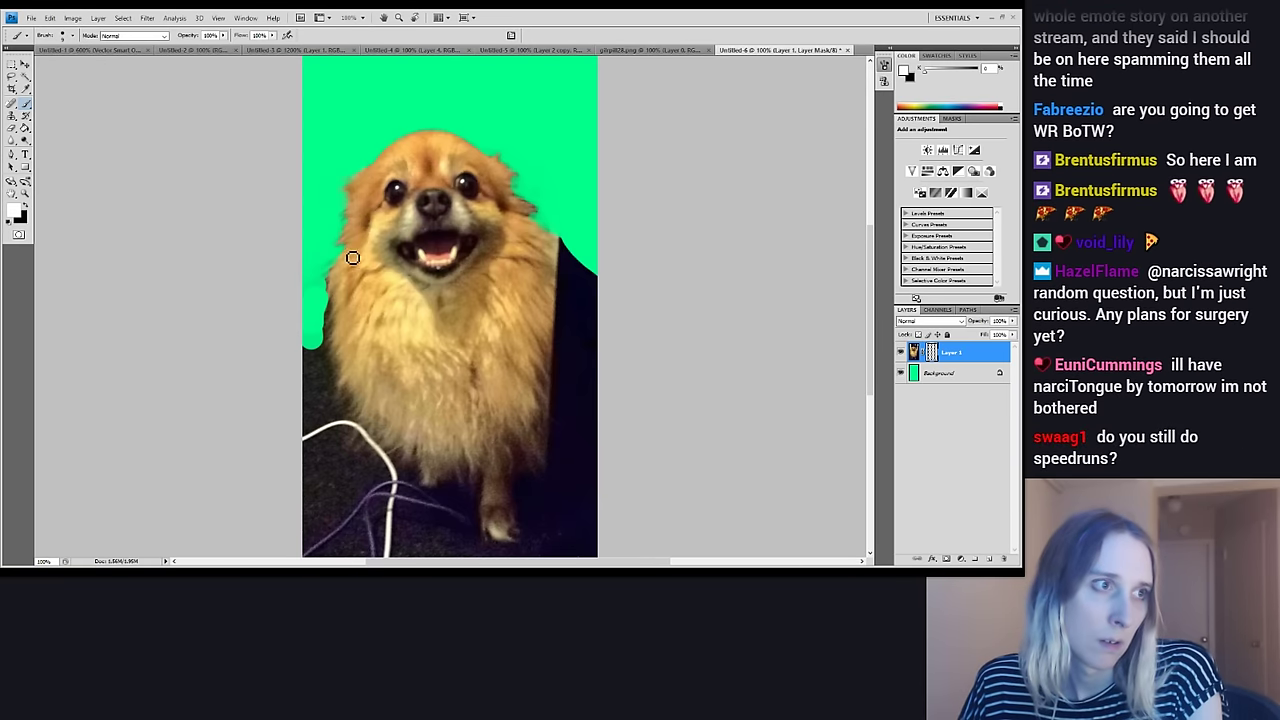
key(x)
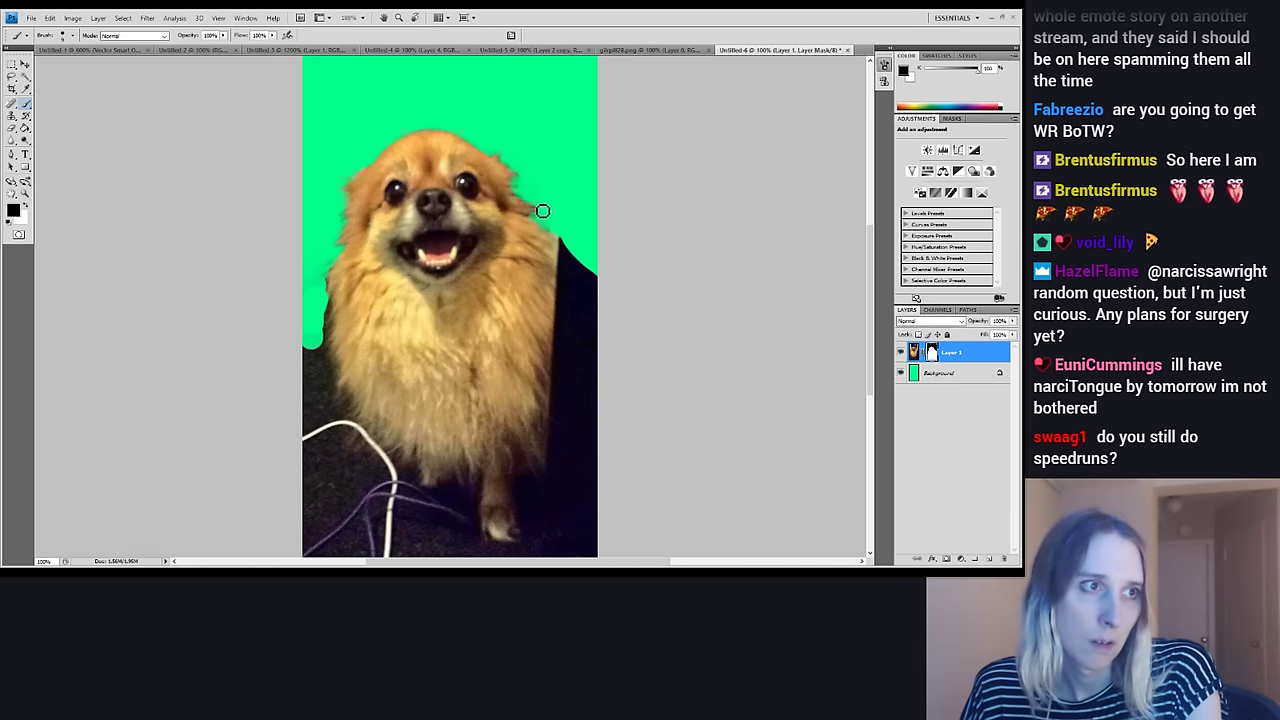
mouse_move(537, 221)
mouse_down()
mouse_move(599, 247)
mouse_move(529, 198)
mouse_move(583, 244)
mouse_move(562, 235)
mouse_move(506, 186)
mouse_move(493, 145)
mouse_up()
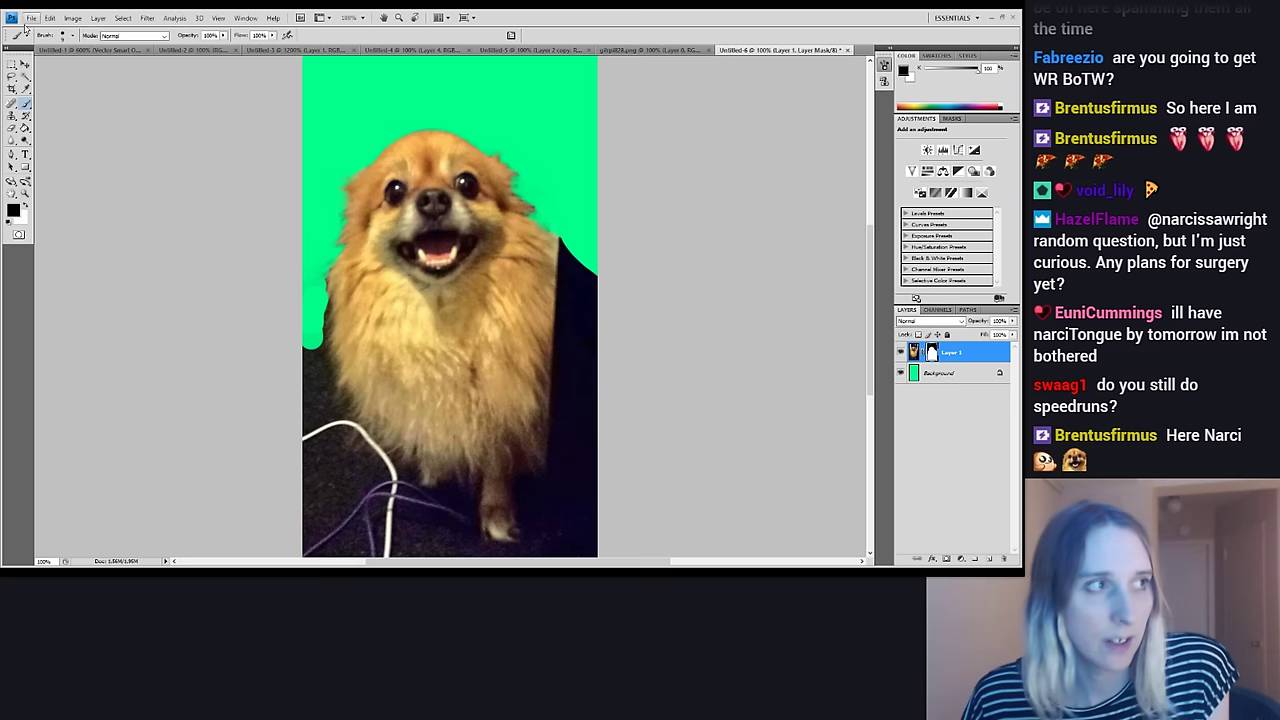
Fill the Background layer with black using the default colours
click(12, 63)
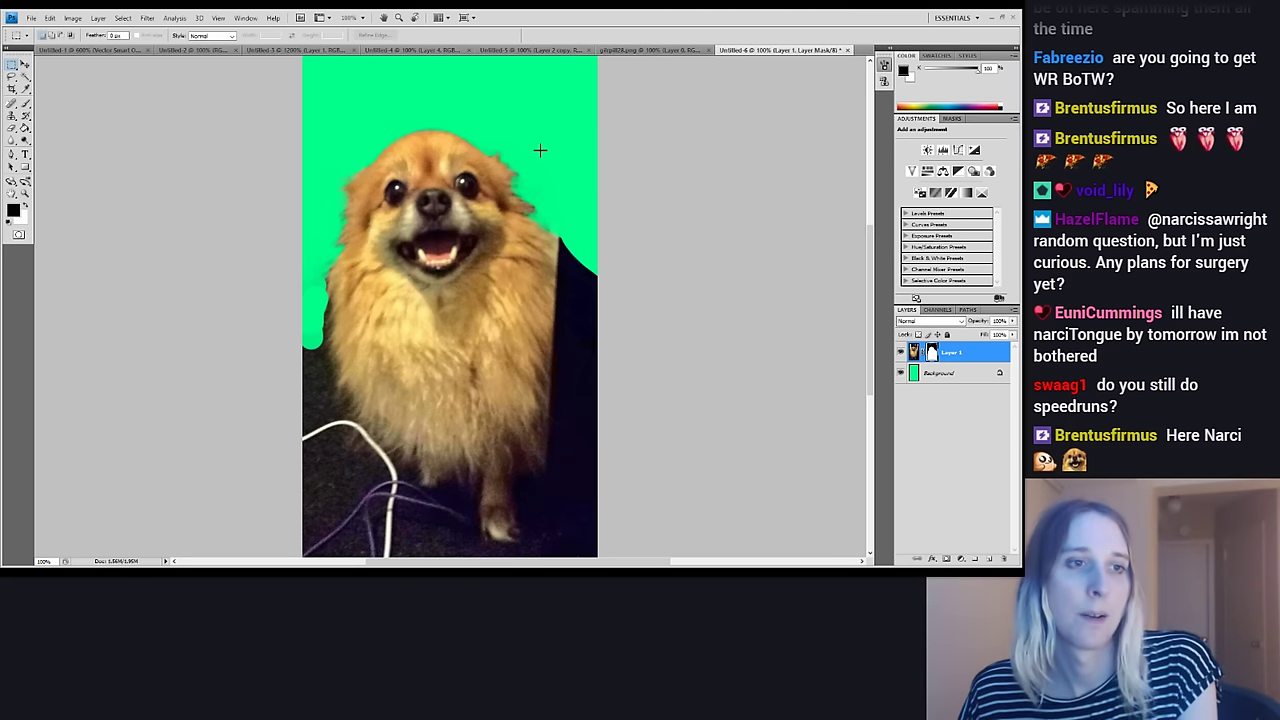
click(940, 373)
key(i)
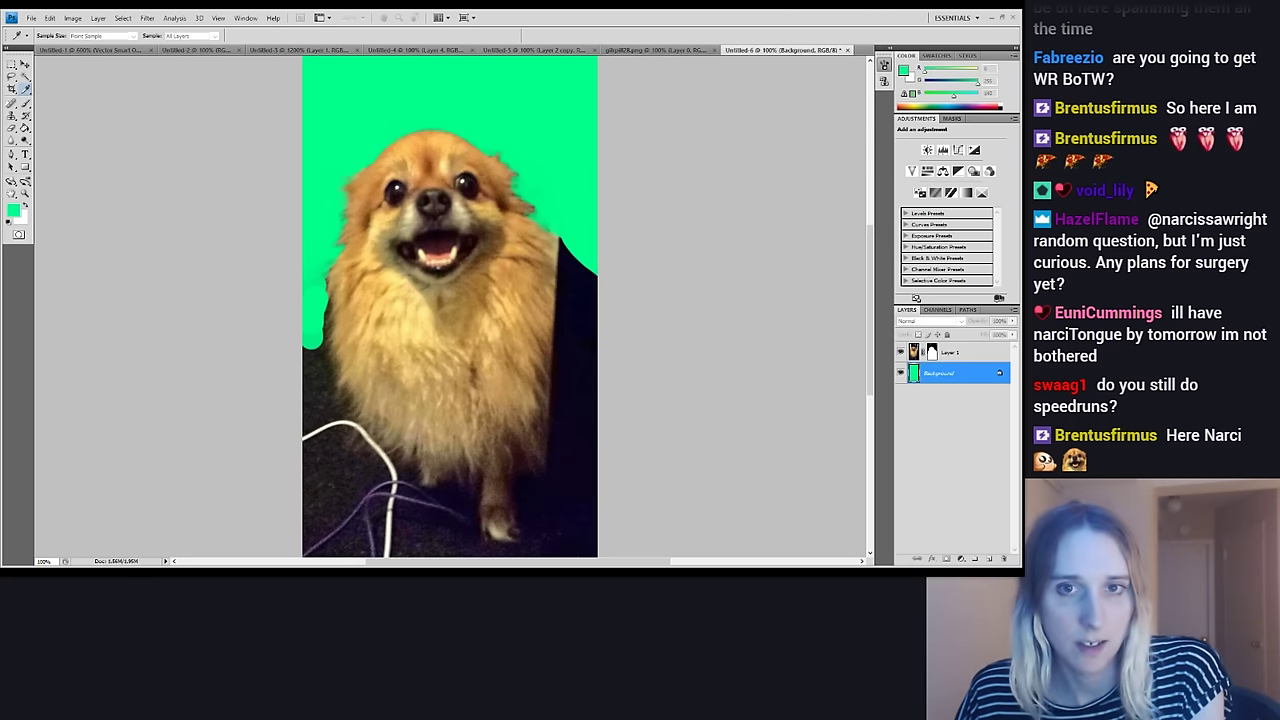
key(d)
key(m)
click(25, 128)
click(344, 145)
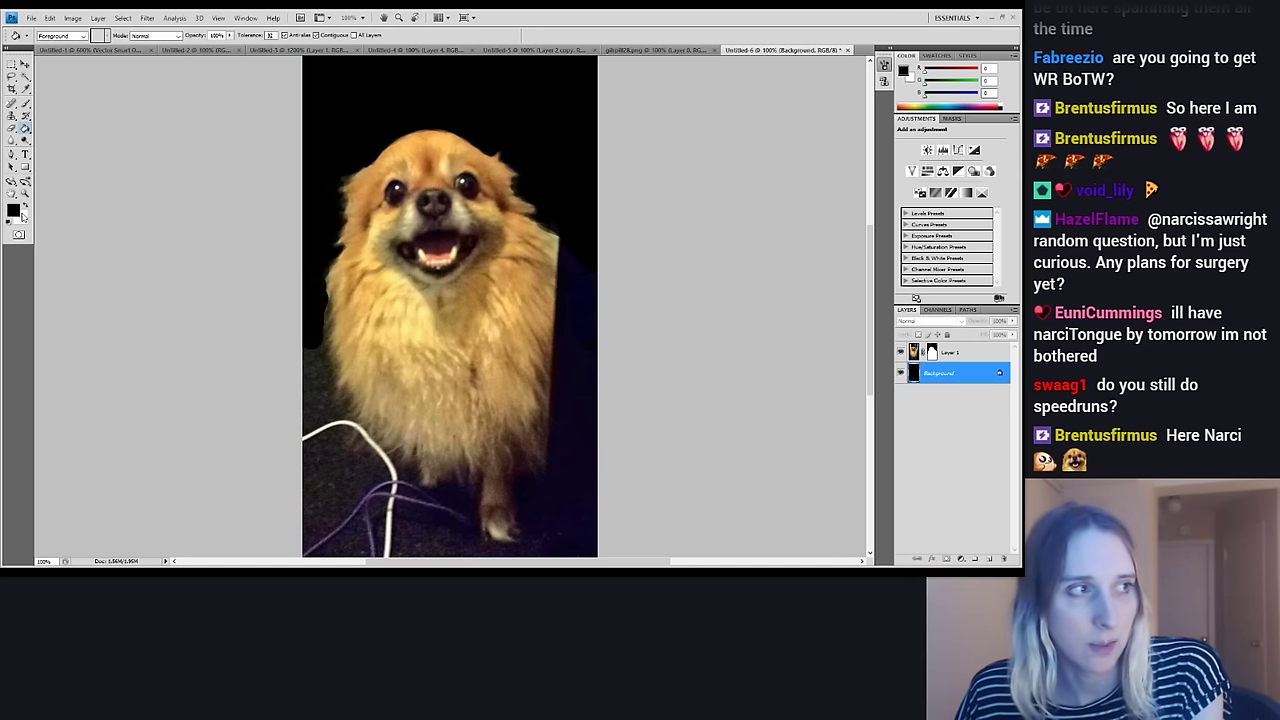
Fill the Background layer with white using the Paint Bucket
key(i)
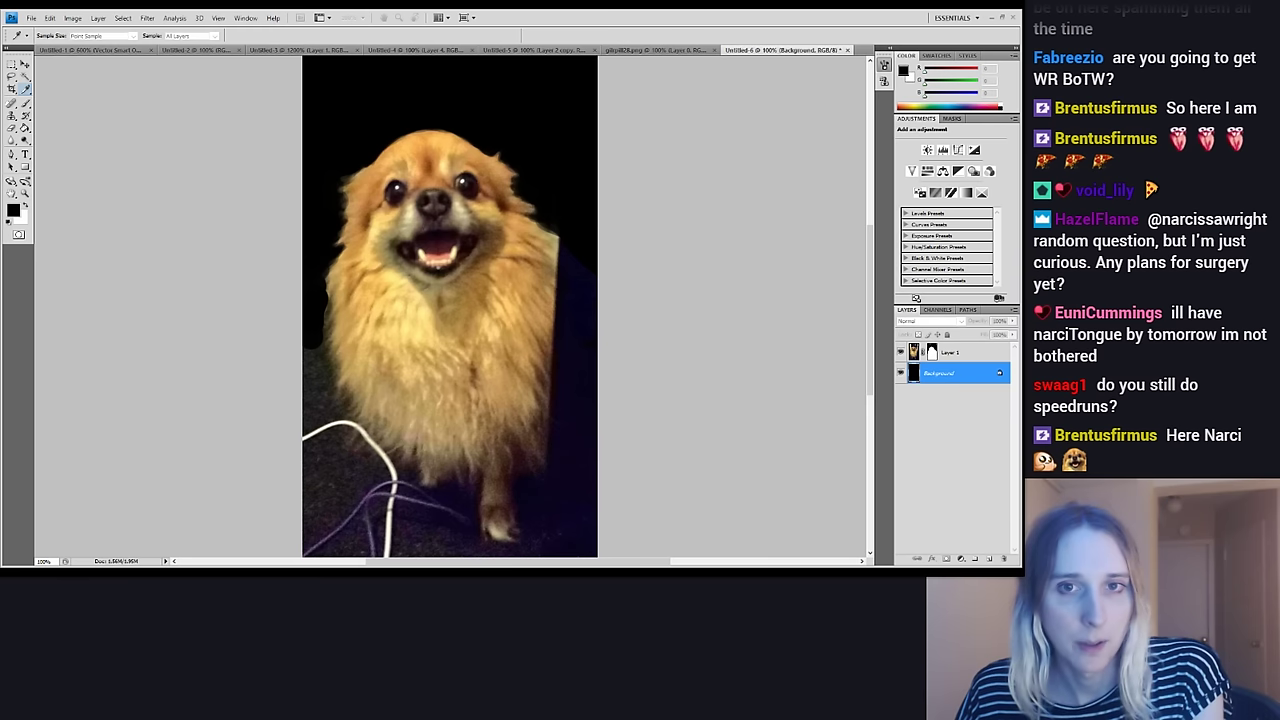
key(g)
key(x)
click(357, 132)
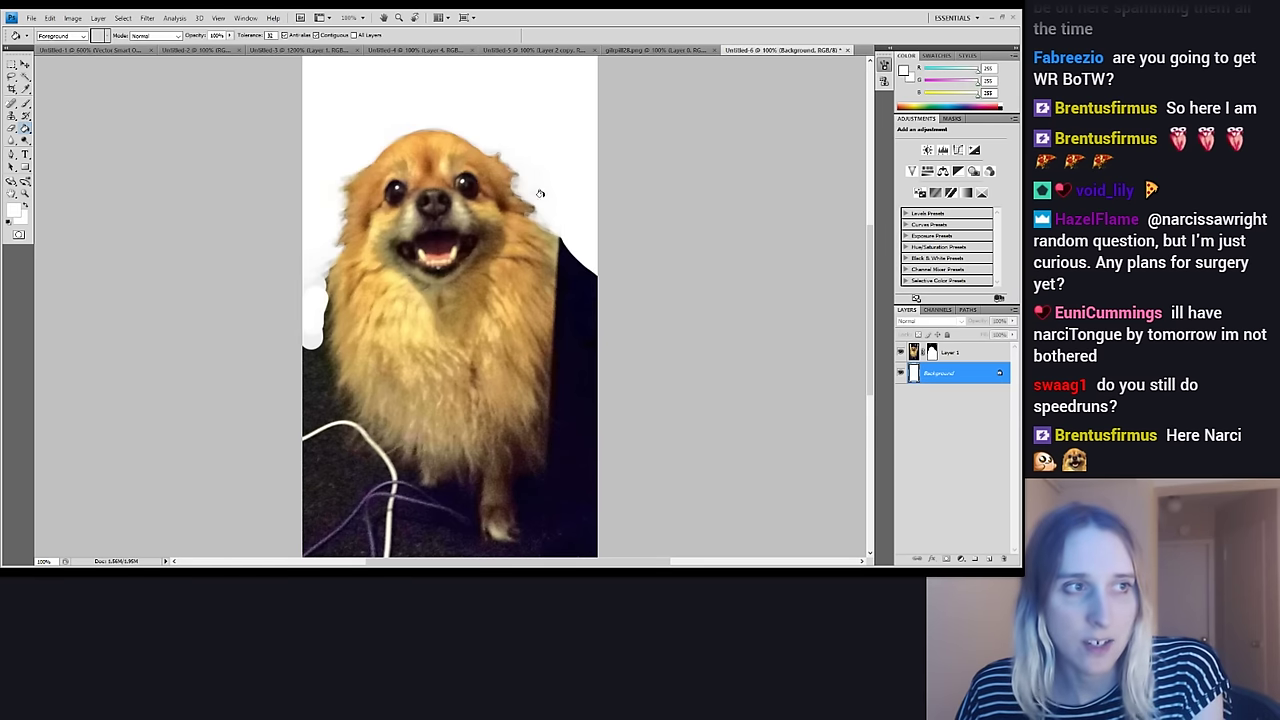
Examine how the dog cutout reads against white at several reduced zoom levels
key(ctrl+minus)
key(ctrl+minus)
key(ctrl+minus)
key(ctrl+minus)
key(ctrl+minus)
key(ctrl+minus)
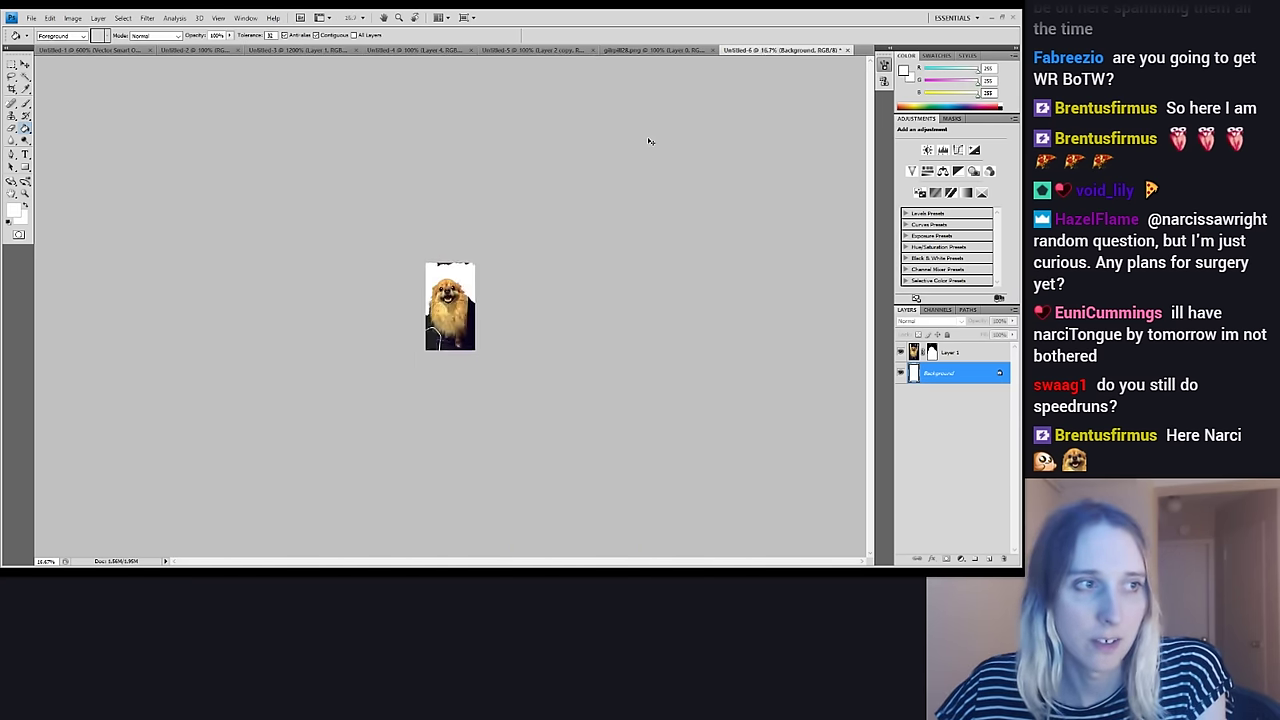
key(ctrl+plus)
key(ctrl+plus)
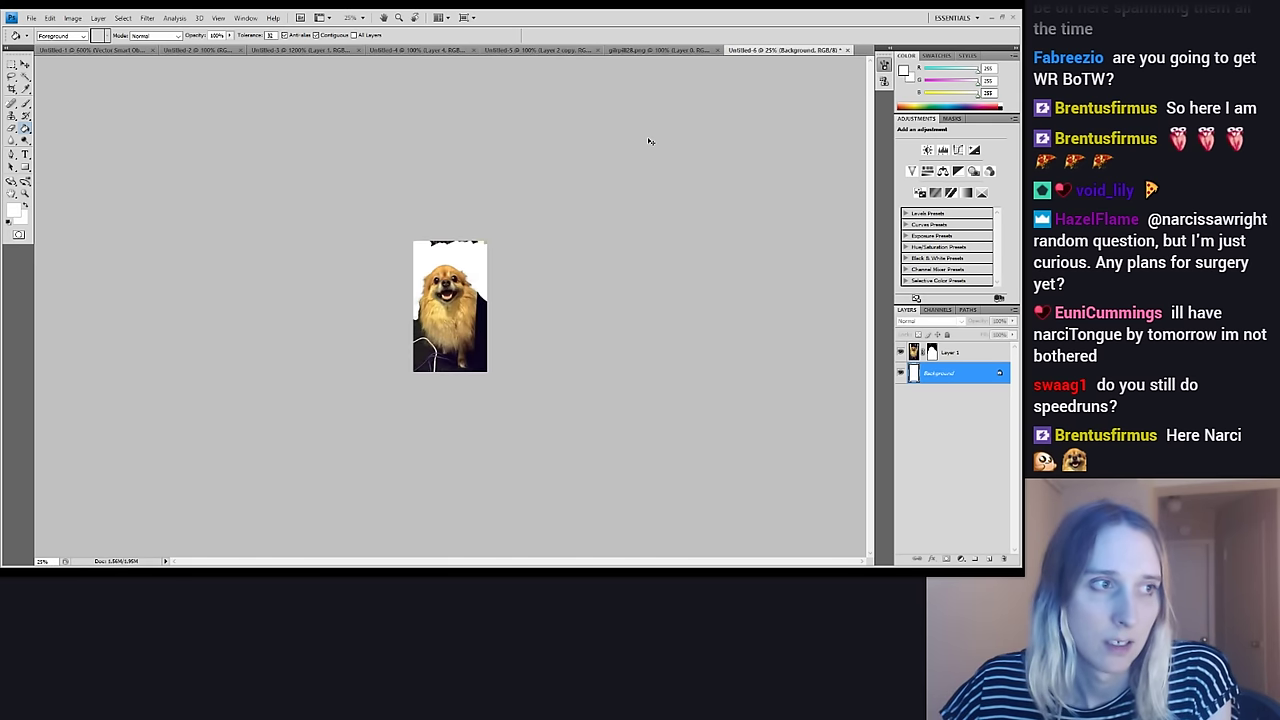
key(ctrl+plus)
key(ctrl+plus)
key(ctrl+plus)
key(ctrl+plus)
key(ctrl+plus)
key(ctrl+minus)
key(ctrl+minus)
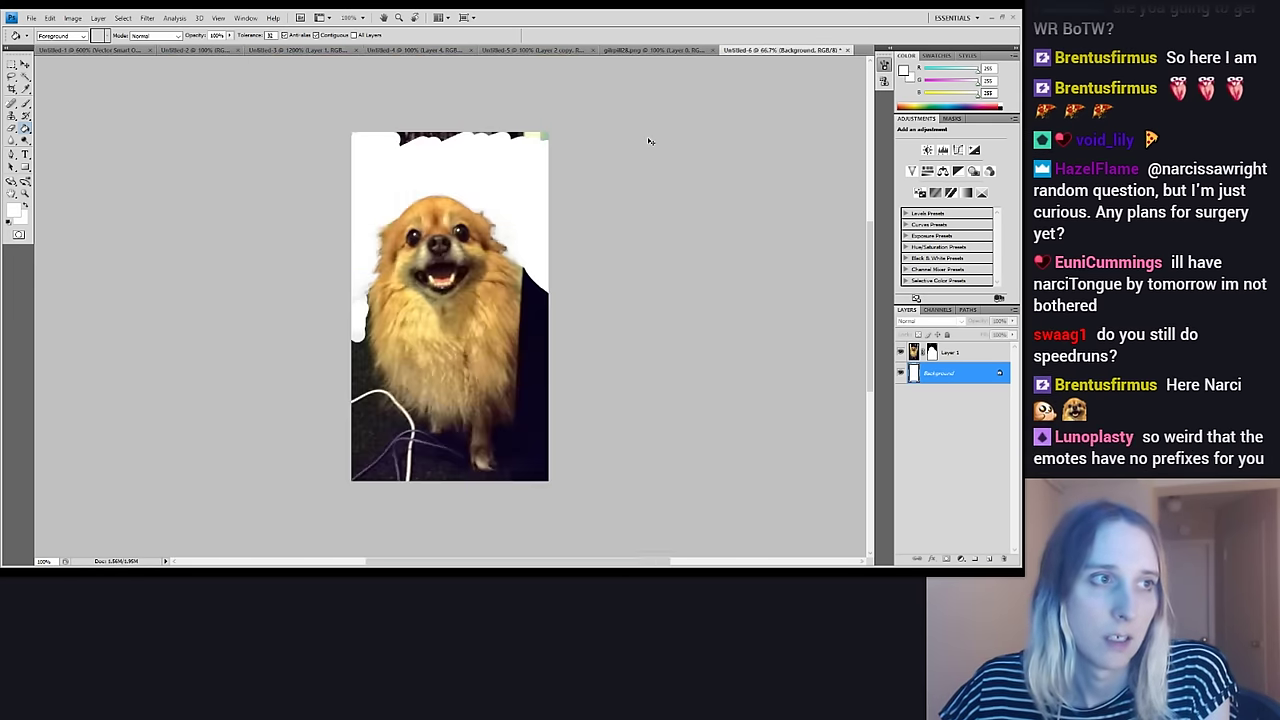
key(ctrl+plus)
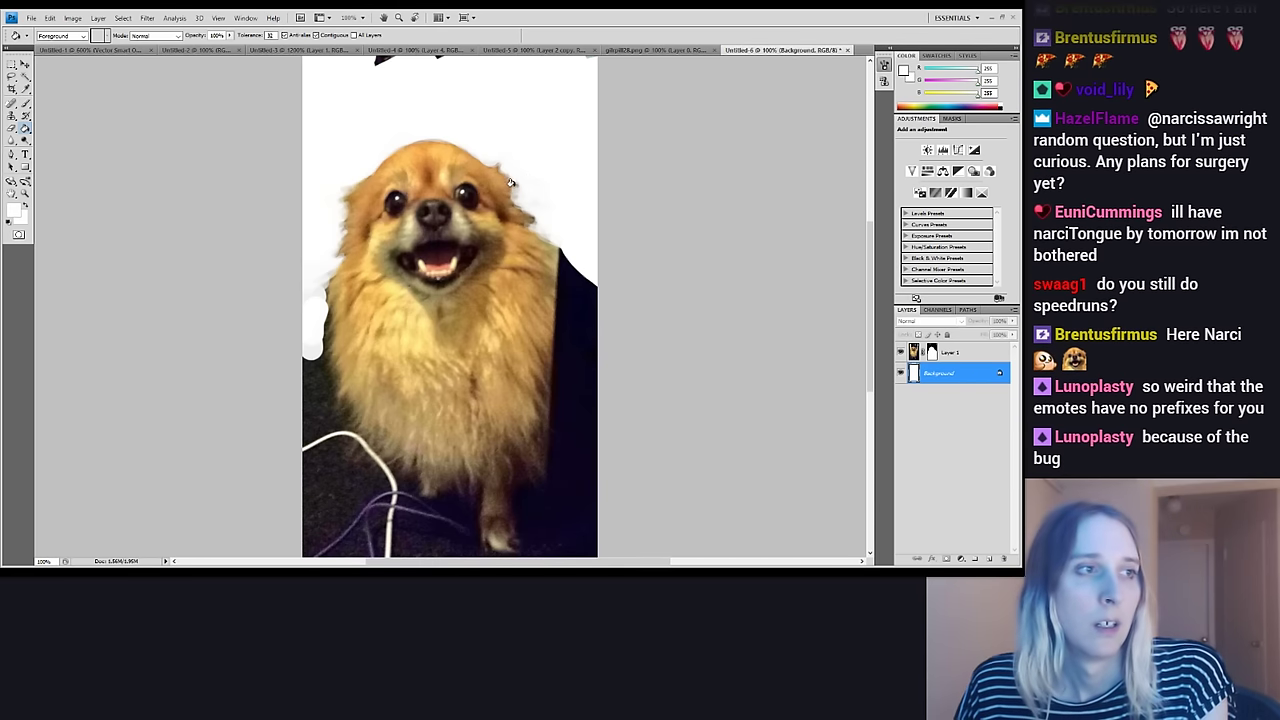
Make a square marquee selection framing the dog's head and upper chest, and adjust its position
click(12, 65)
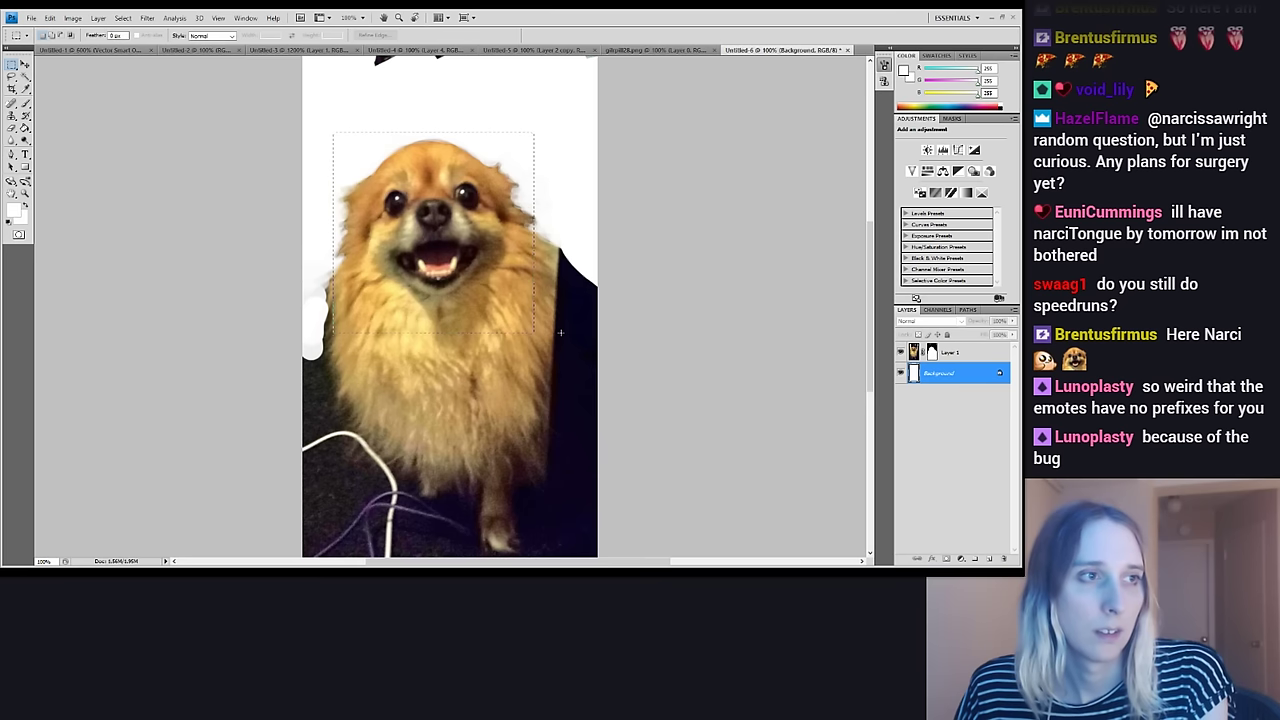
drag(562, 350, 554, 340)
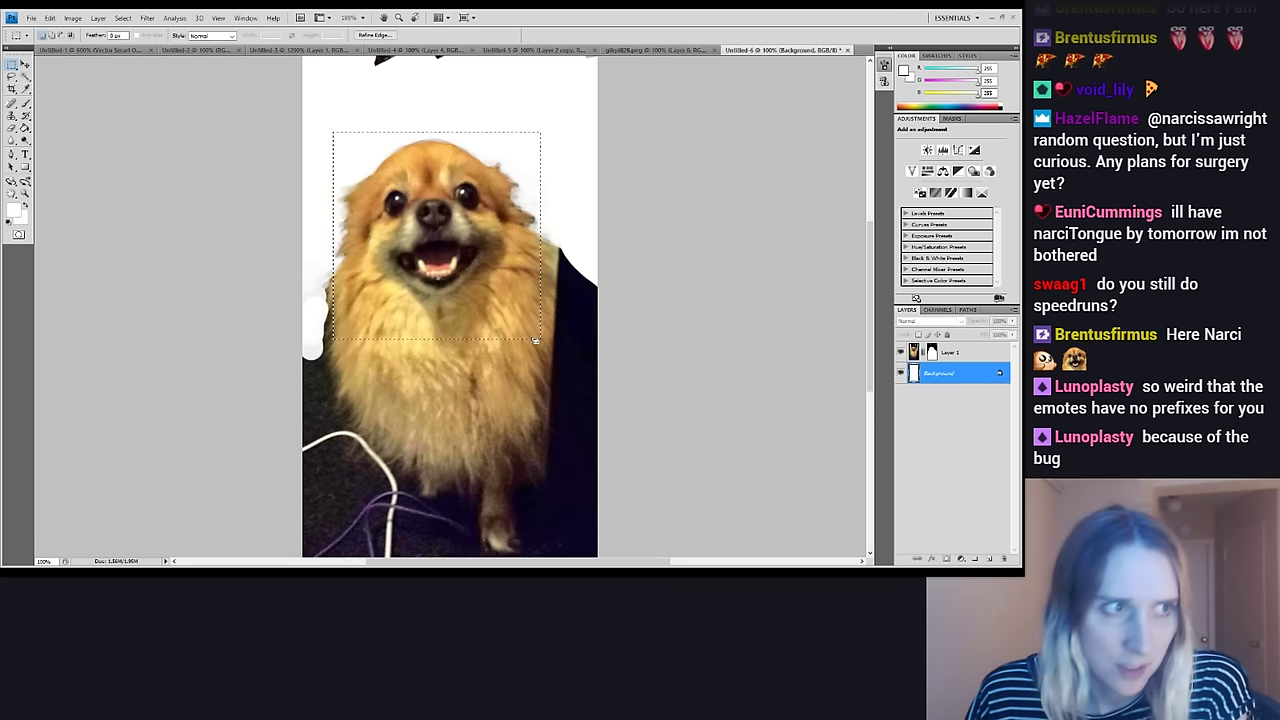
click(440, 323)
drag(525, 322, 321, 133)
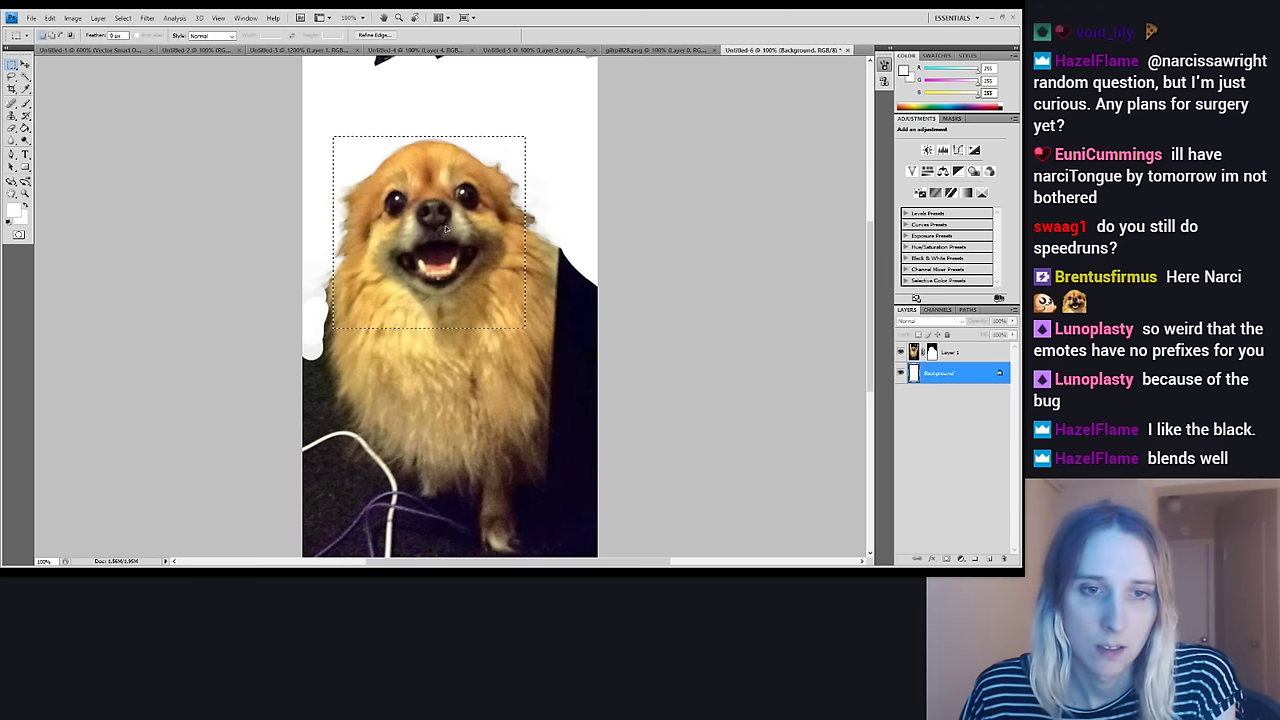
drag(445, 225, 446, 221)
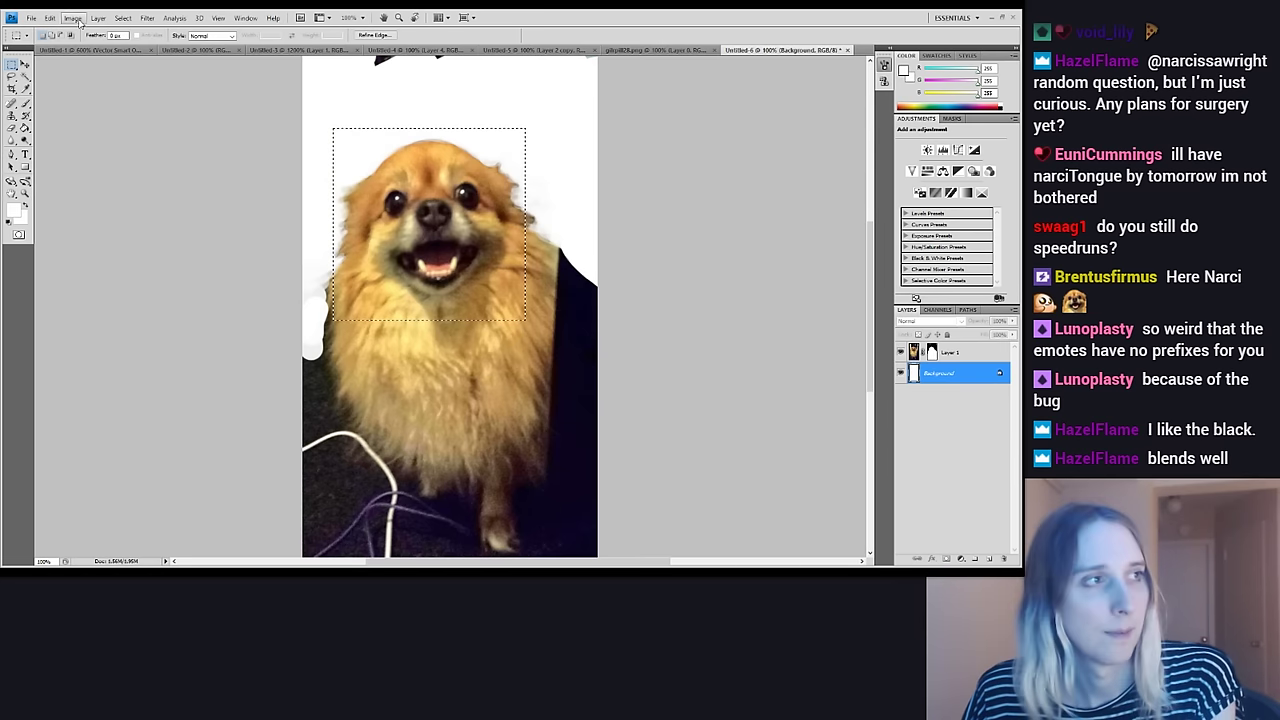
Copy the selected dog head onto its own layer, hide the masked original photo layer and shift the copy slightly
click(25, 65)
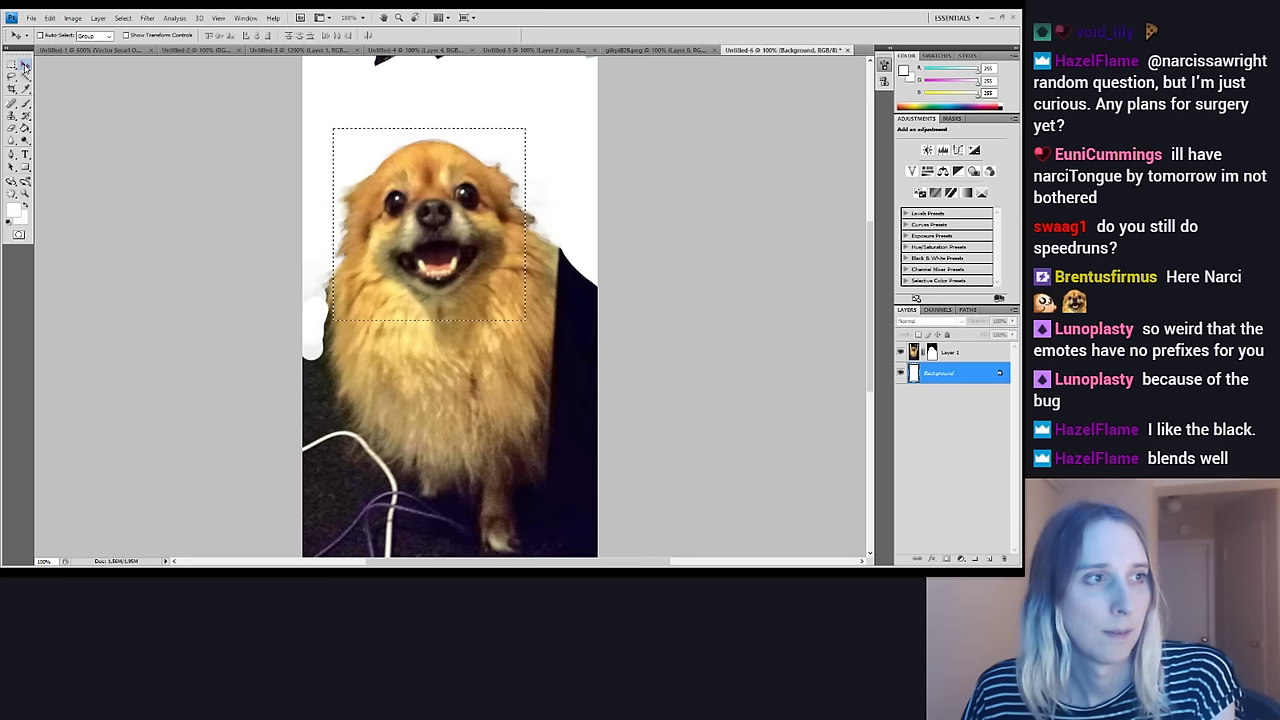
click(912, 352)
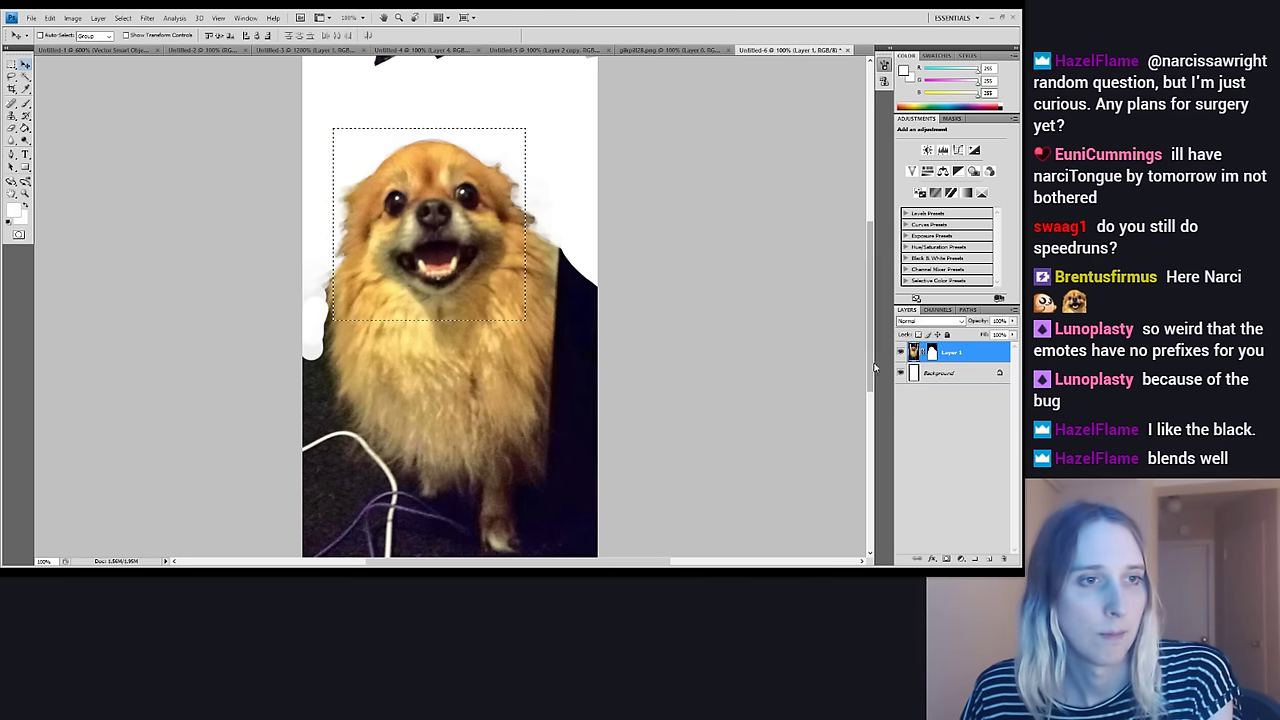
click(900, 372)
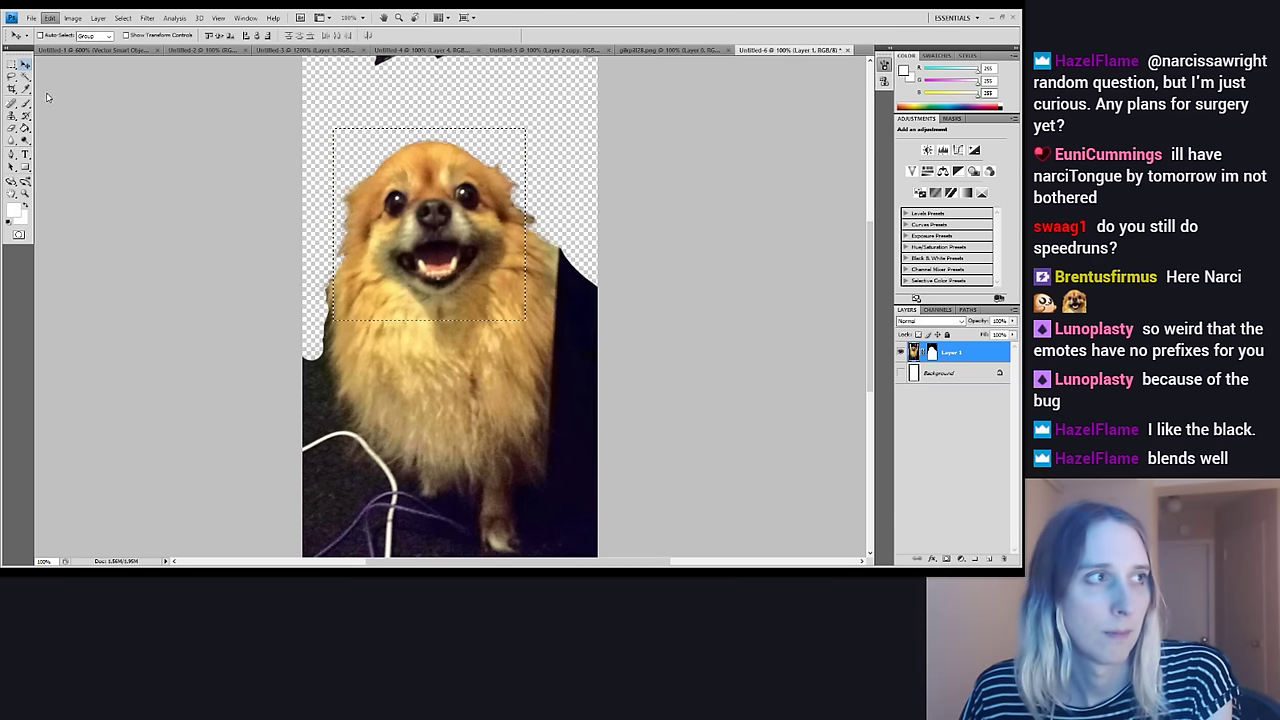
alt+click(903, 377)
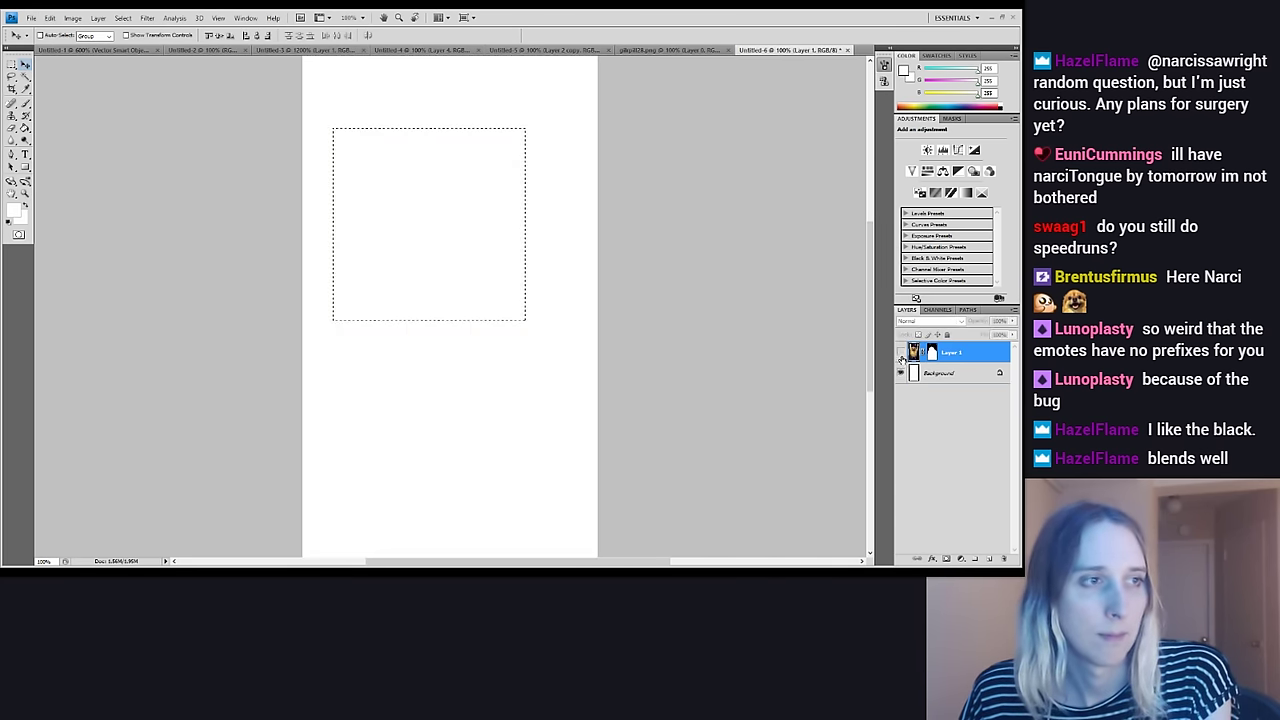
key(ctrl+j)
click(24, 65)
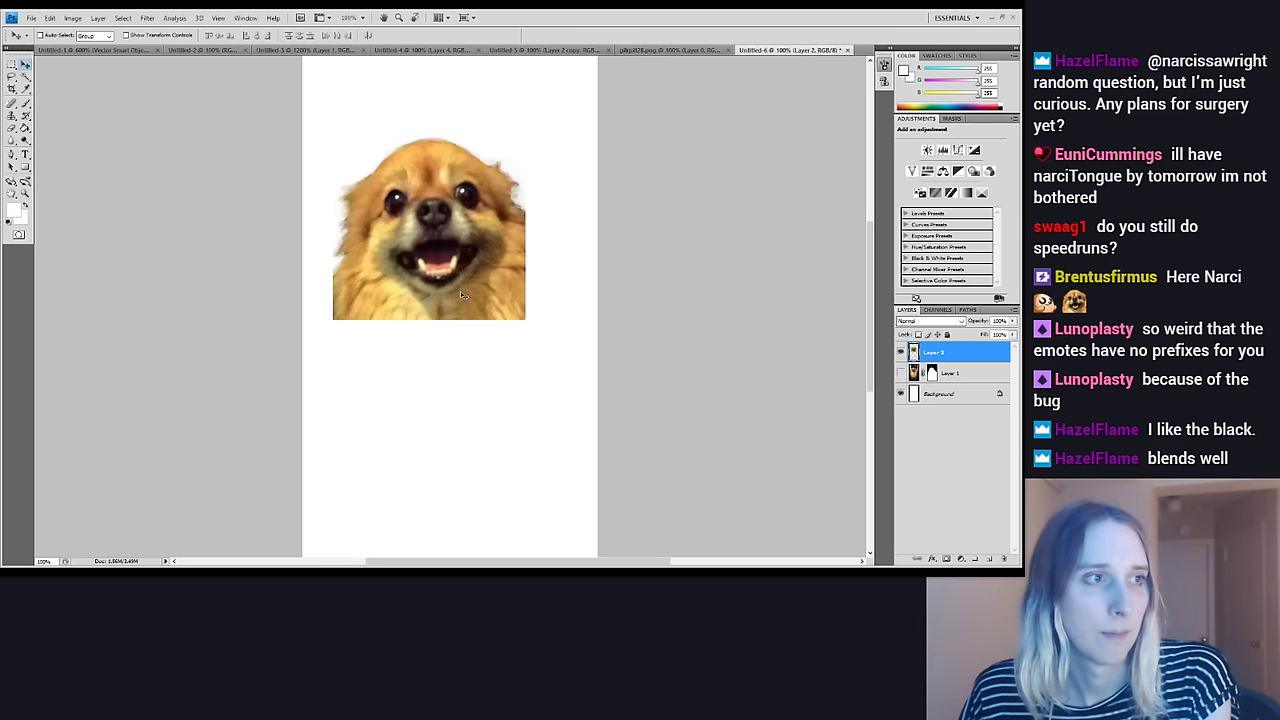
mouse_move(443, 289)
mouse_down()
mouse_move(463, 290)
mouse_move(450, 275)
mouse_move(447, 291)
mouse_up()
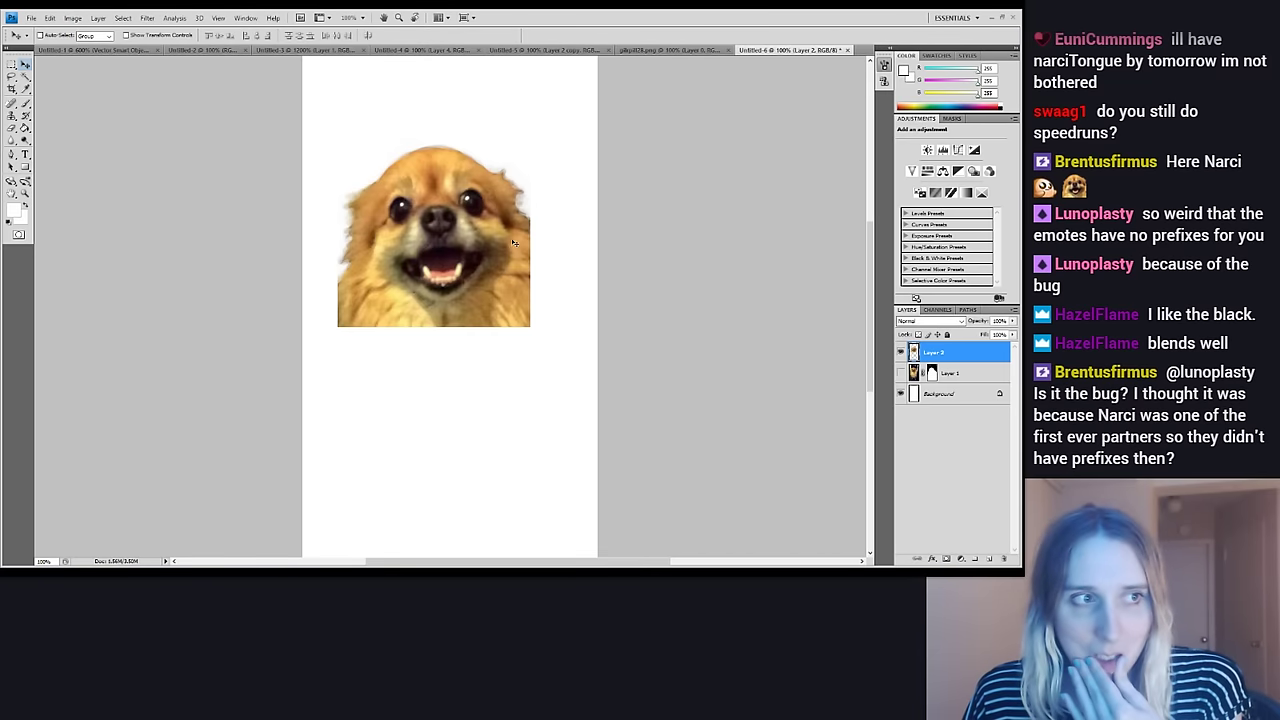
click(12, 64)
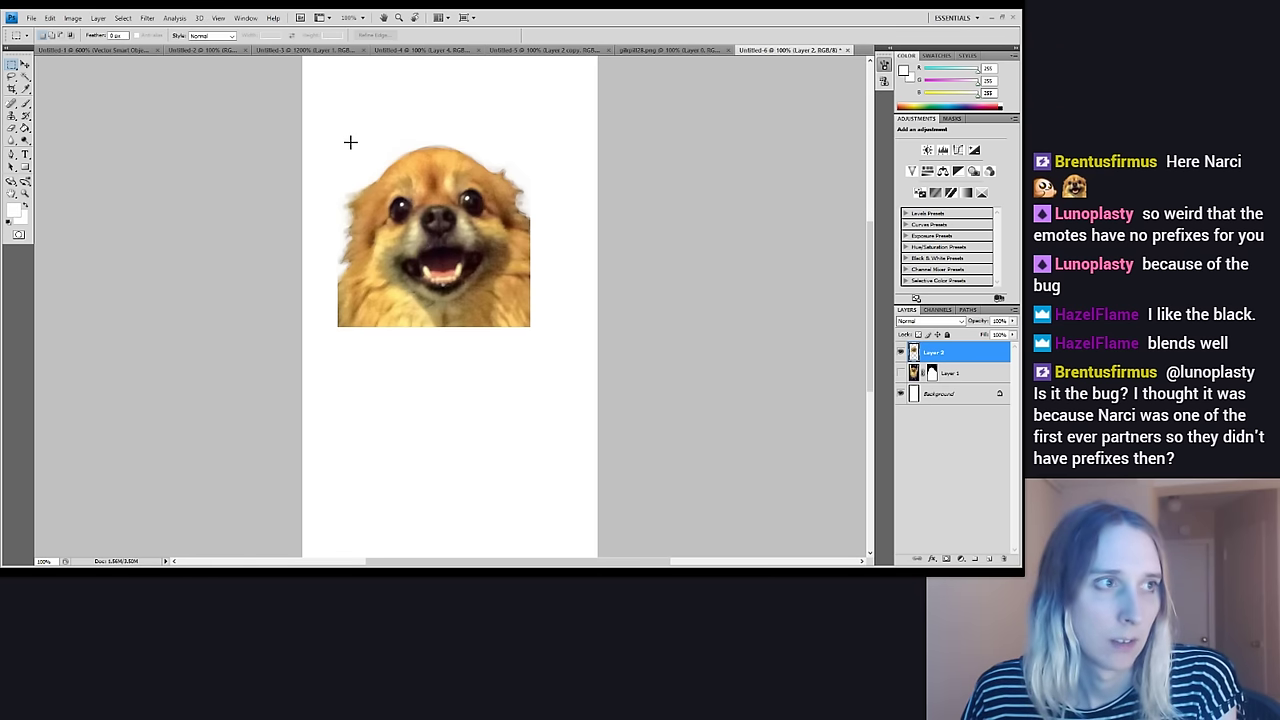
Make a tighter square marquee selection around the dog's head on Layer 2 and adjust its position
drag(348, 140, 526, 321)
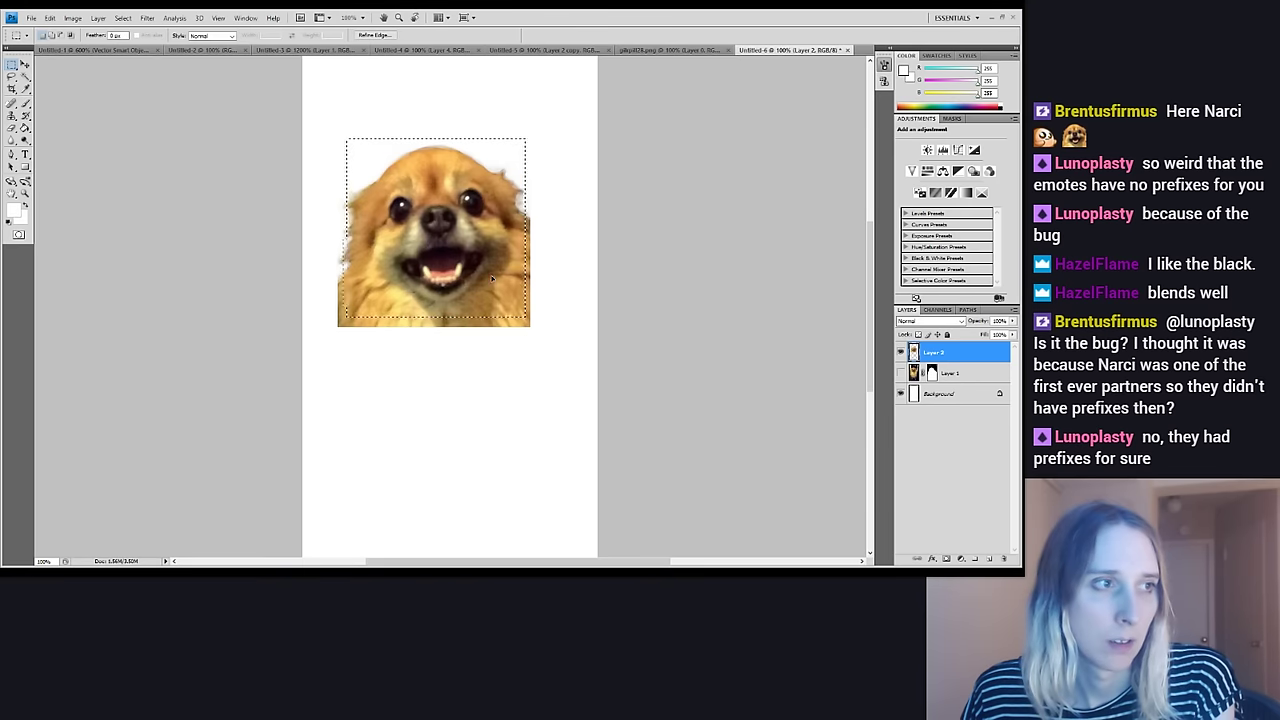
key(Left)
key(Left)
key(Left)
key(Left)
key(Left)
key(Left)
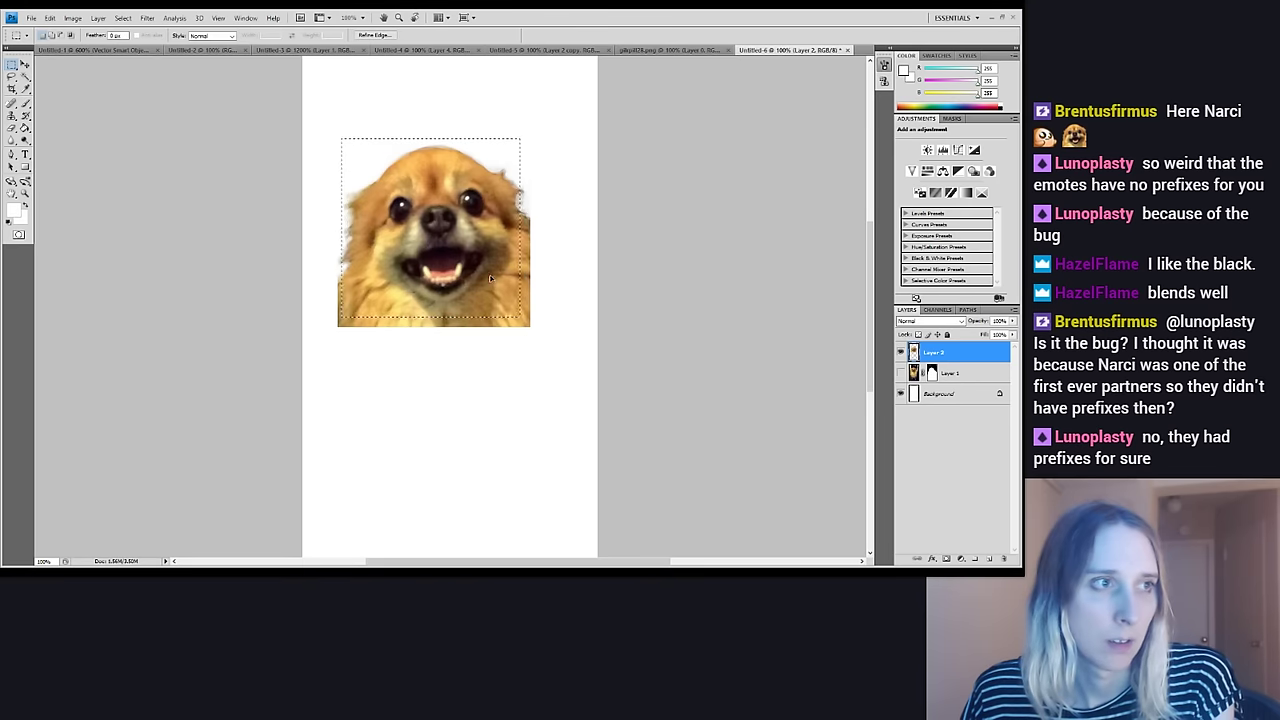
key(Right)
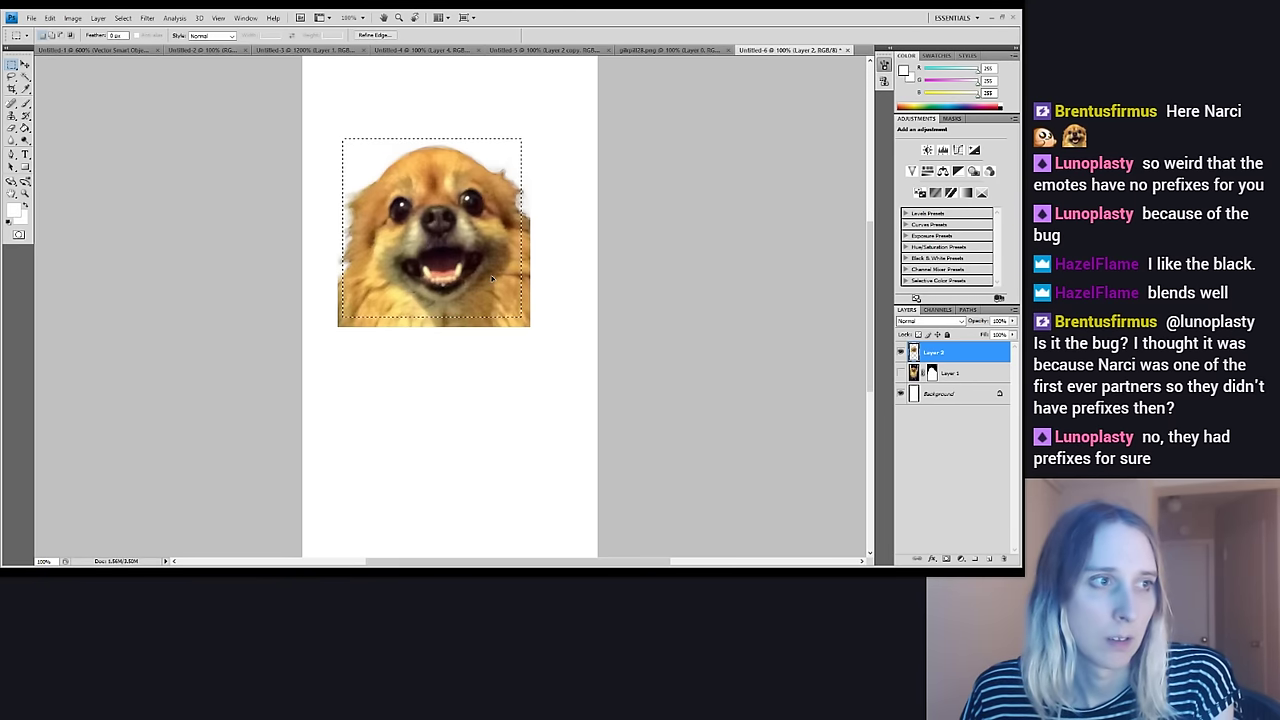
drag(491, 279, 493, 282)
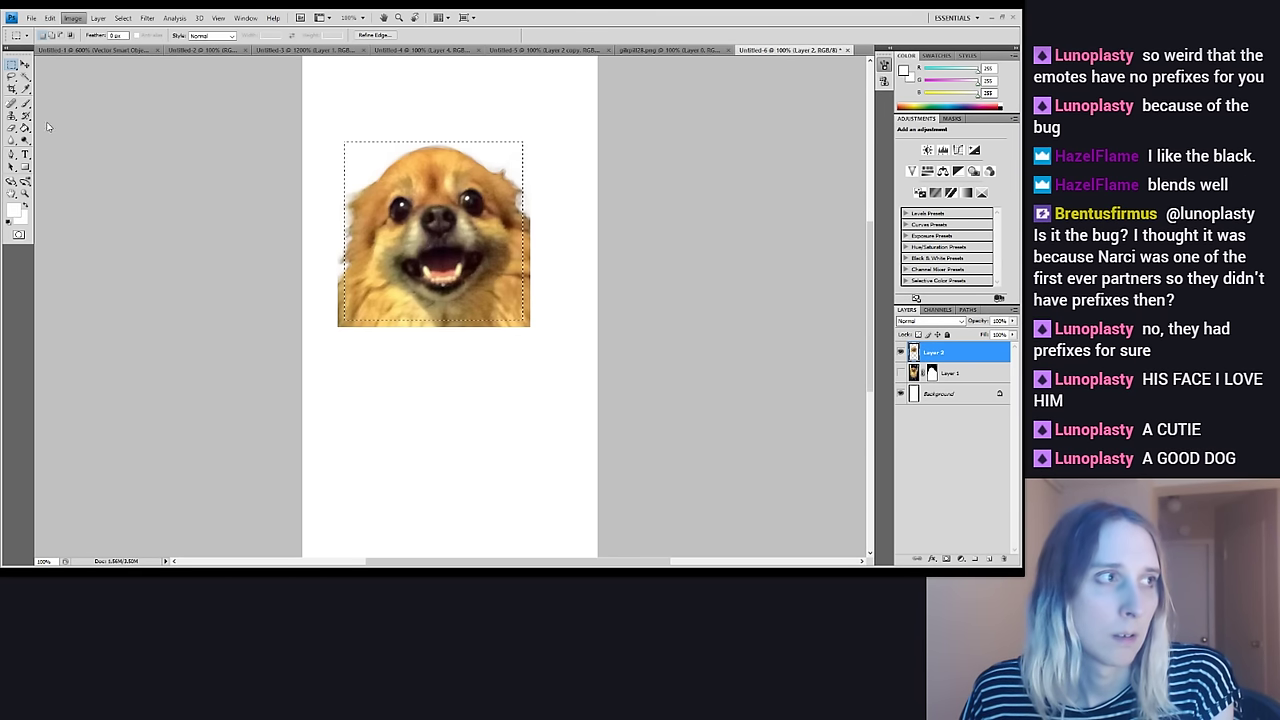
Try copying the square selection onto its own layer with Layer 2 hidden, undo the copy and readjust the selection
key(ctrl+alt+i)
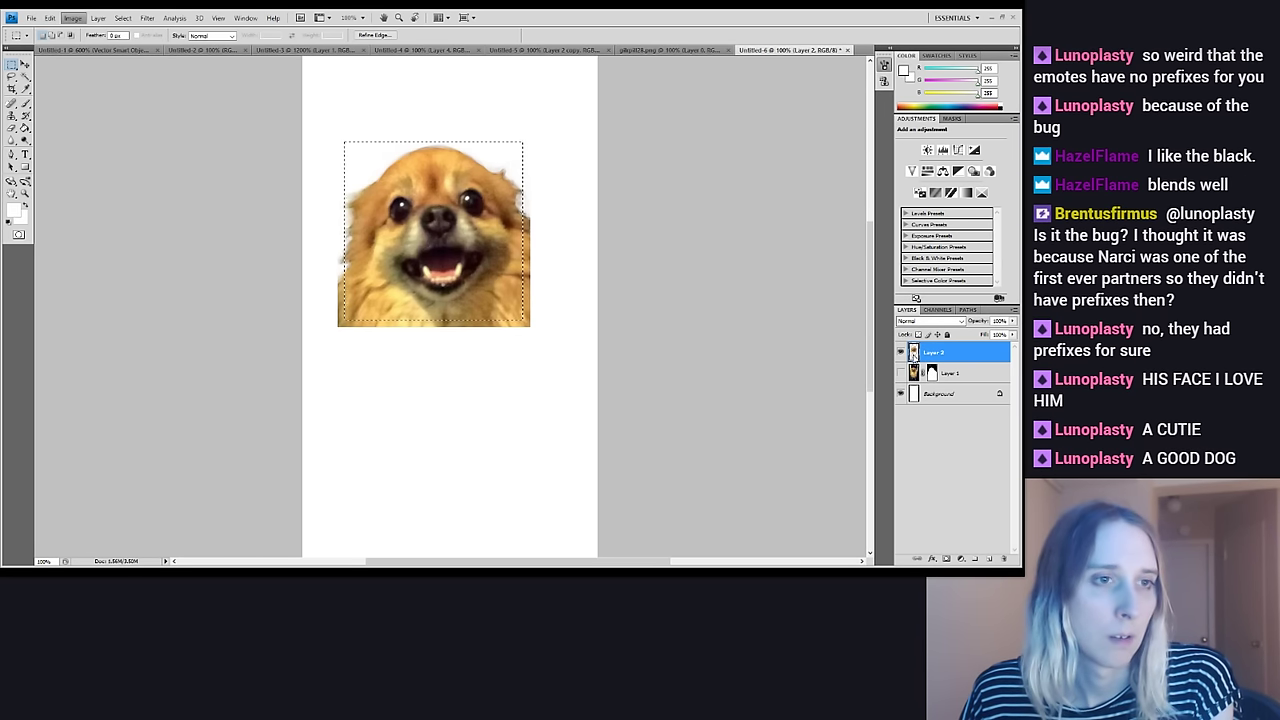
click(900, 352)
key(ctrl+j)
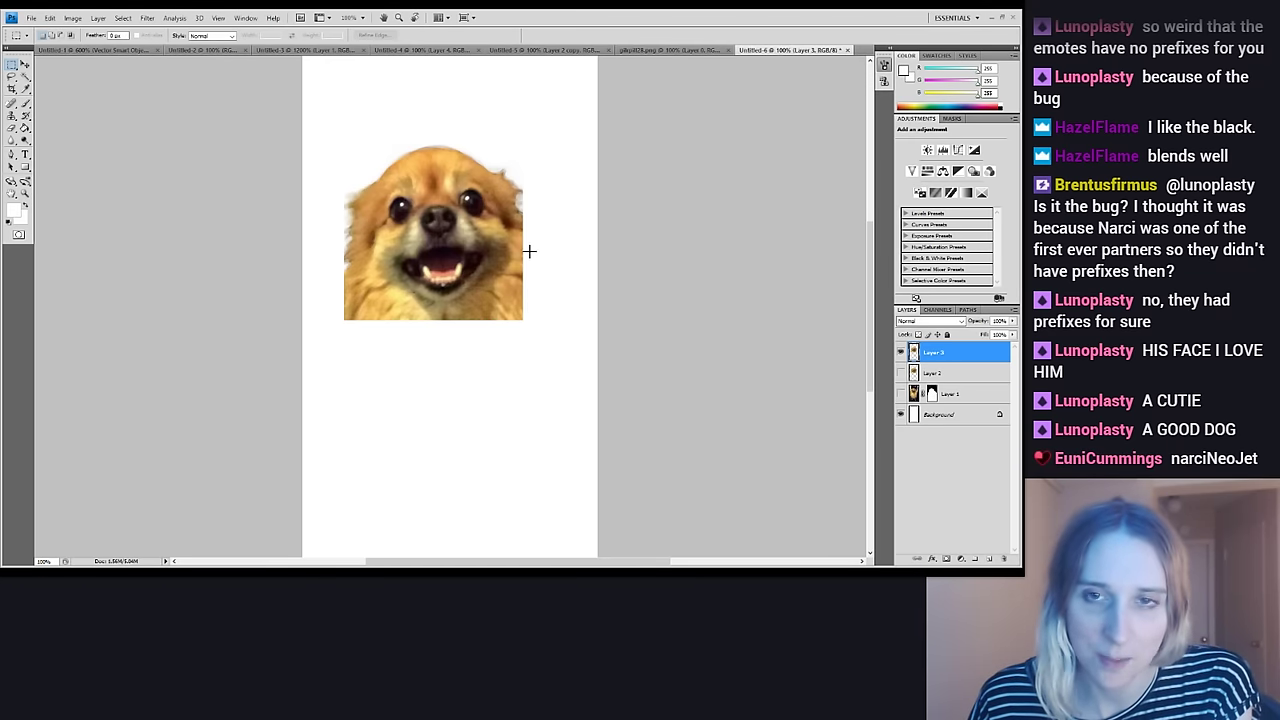
key(ctrl+z)
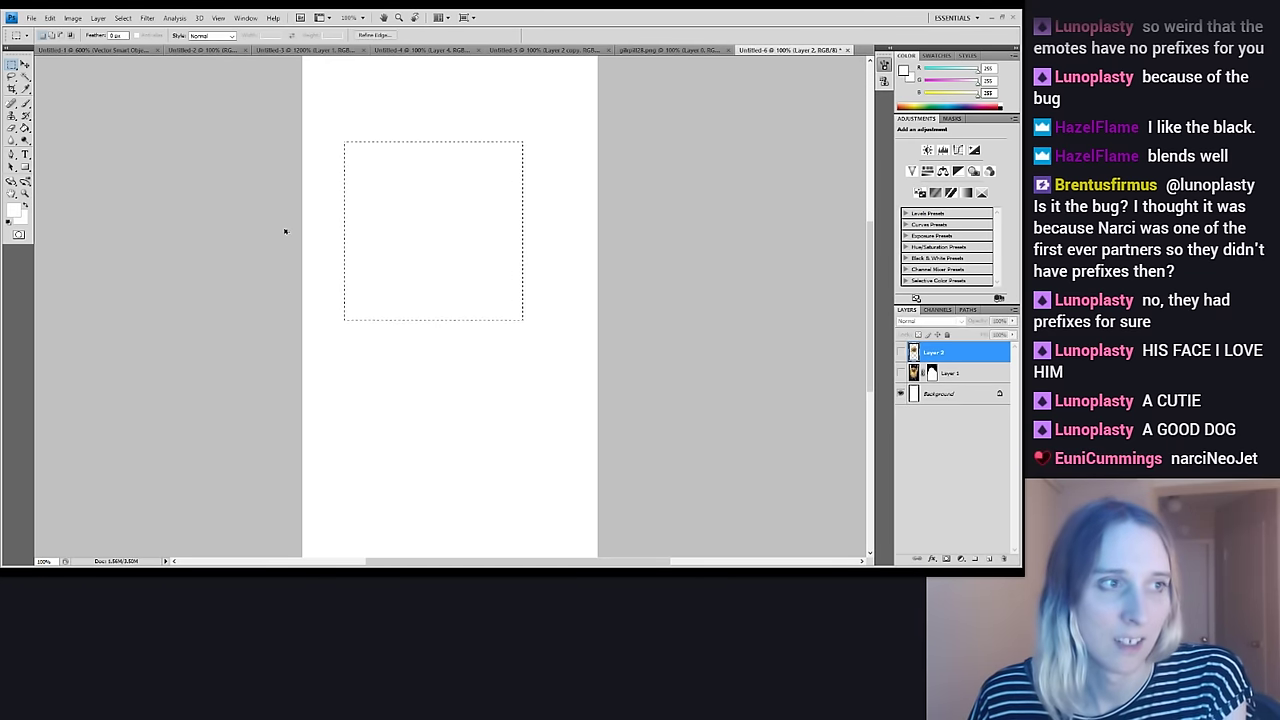
key(ctrl+z)
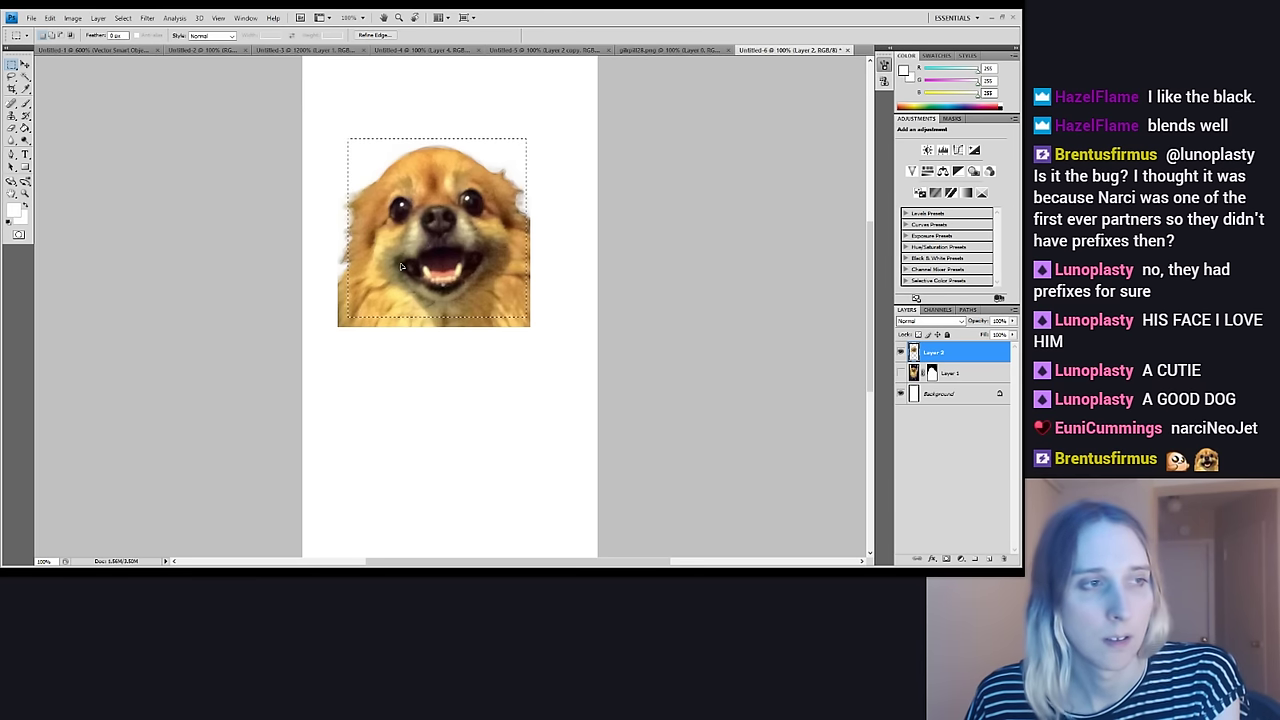
Test the shifted square framing as a separate layer with Layer 2 hidden, undo it and show Layer 2 again
click(900, 352)
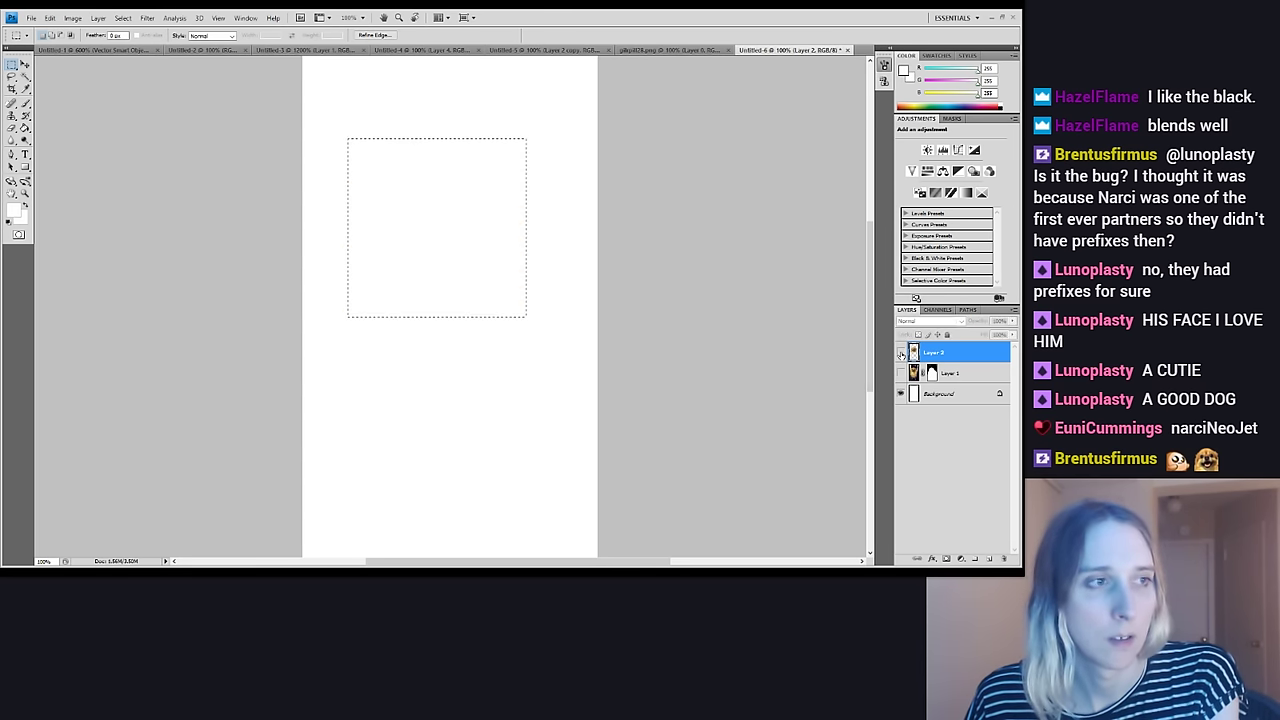
key(ctrl+j)
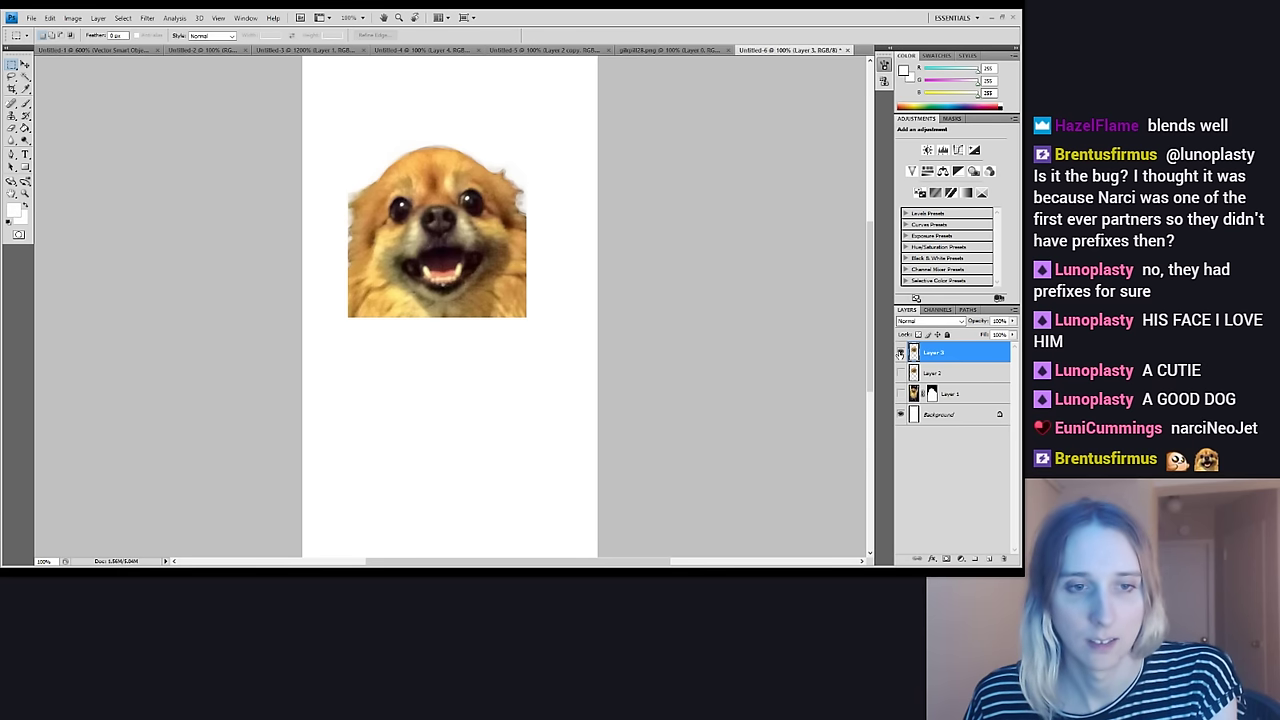
key(ctrl+z)
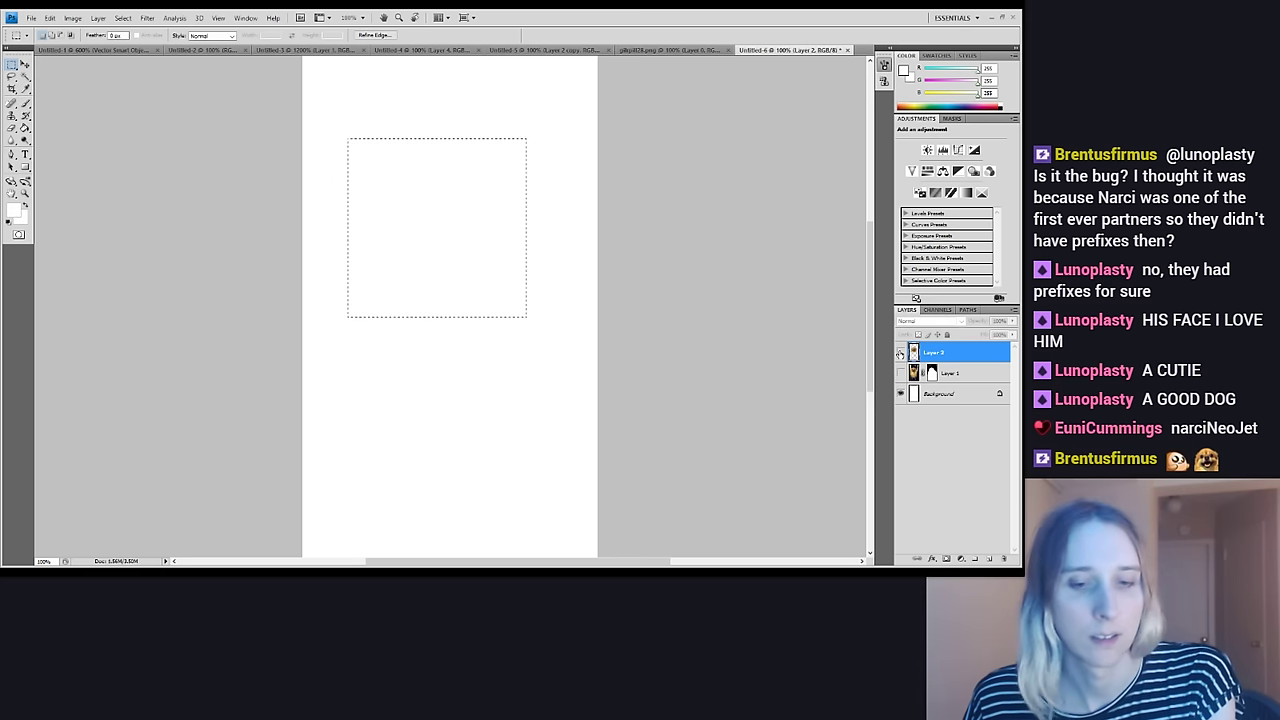
click(900, 353)
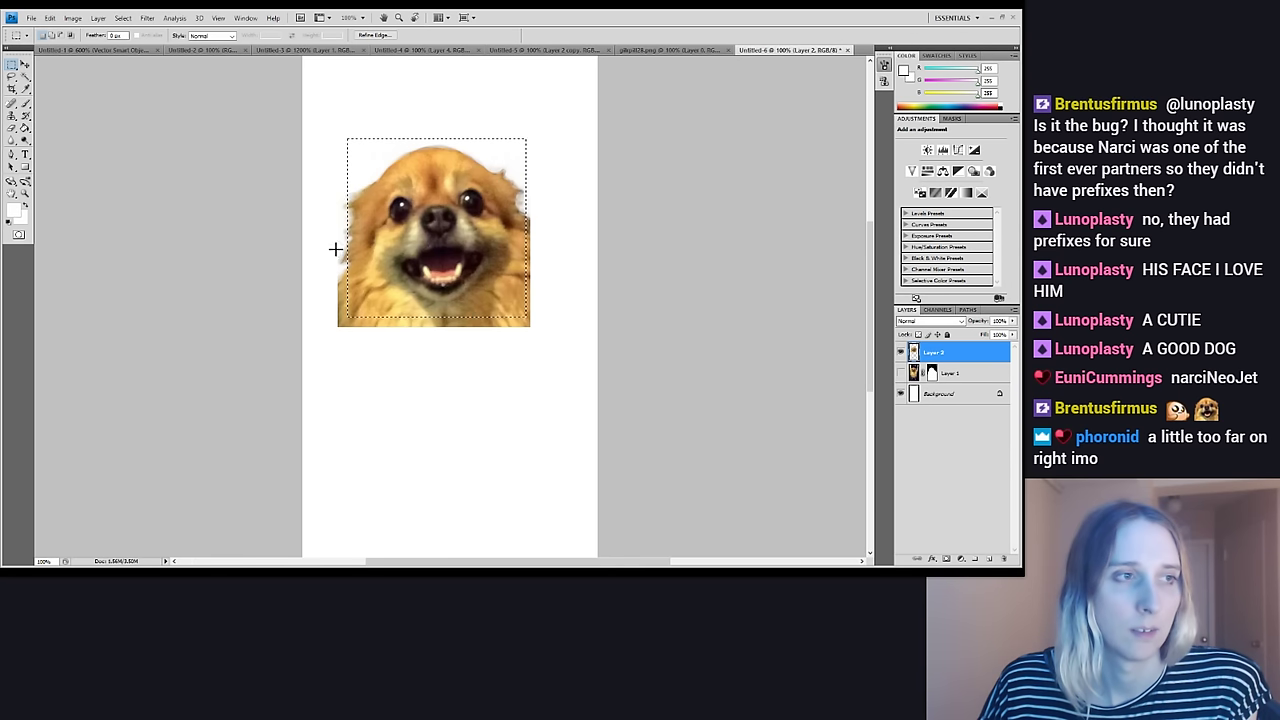
Crop the canvas to the square selection and hide the white Background layer
key(v)
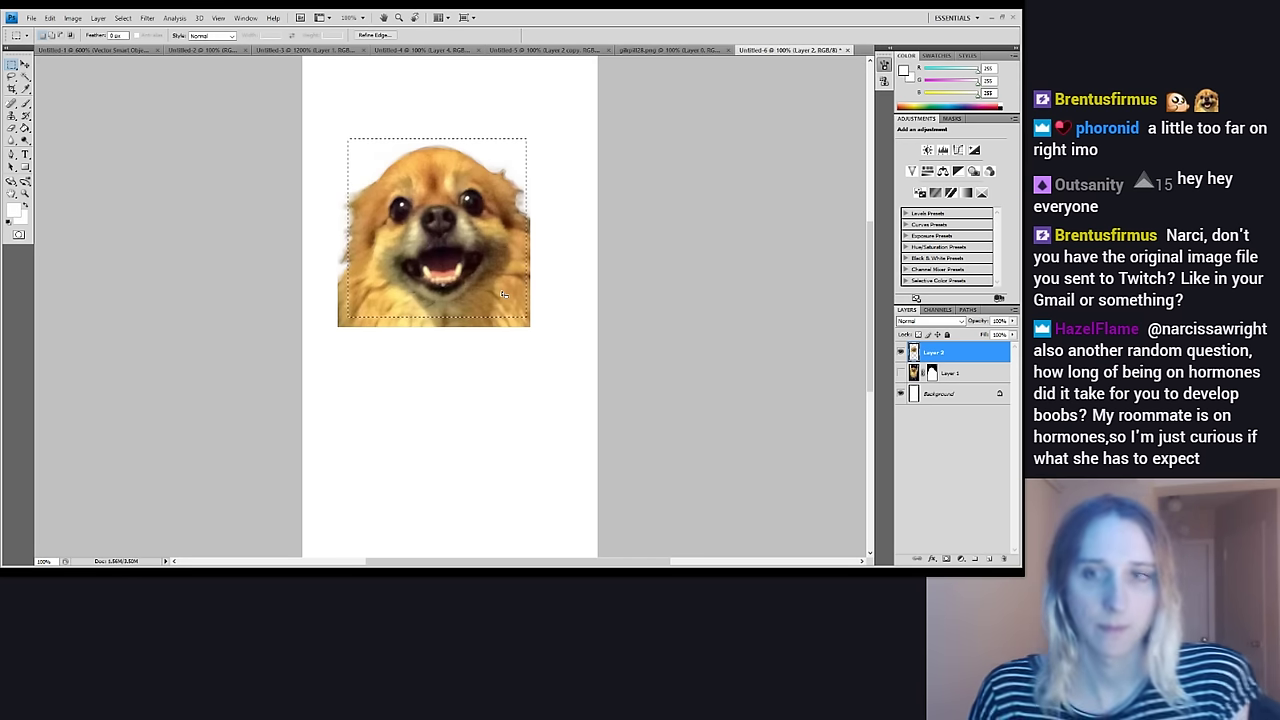
click(901, 394)
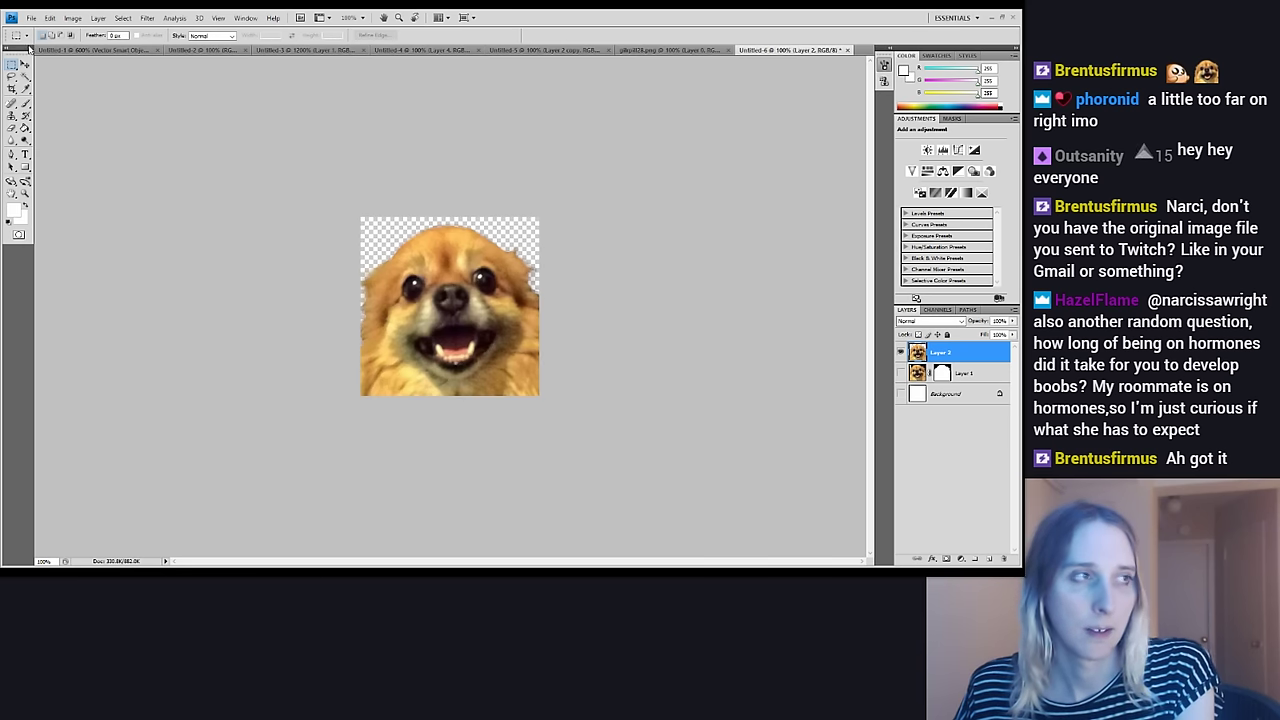
key(alt)
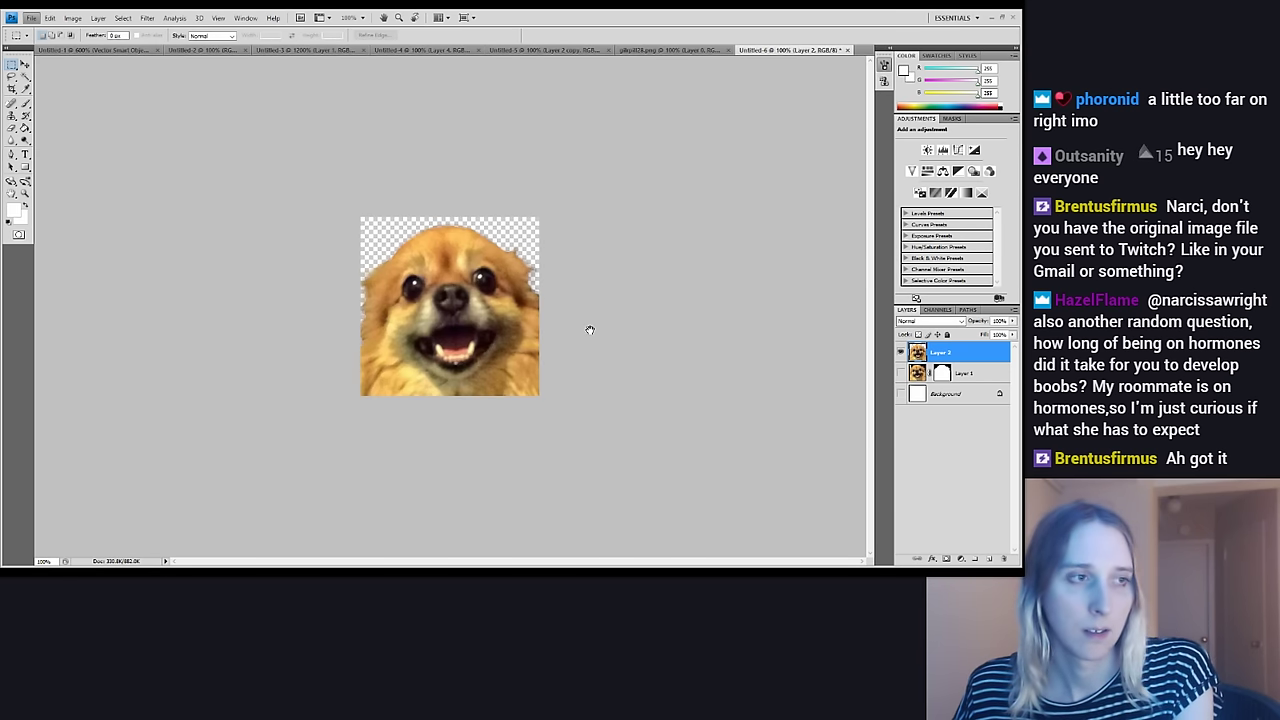
key(alt)
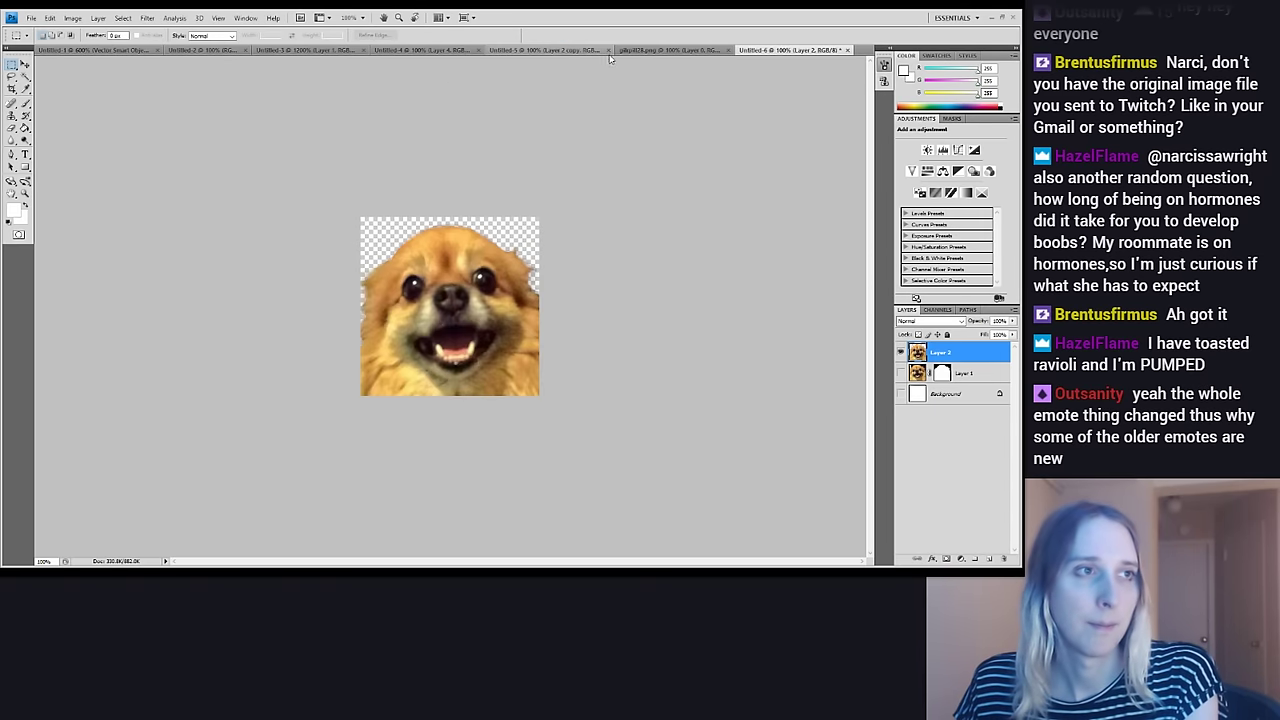
Copy the small dog emote from rushjet28.png into the Untitled-5 chat mockup and place it after "hehe"
click(552, 49)
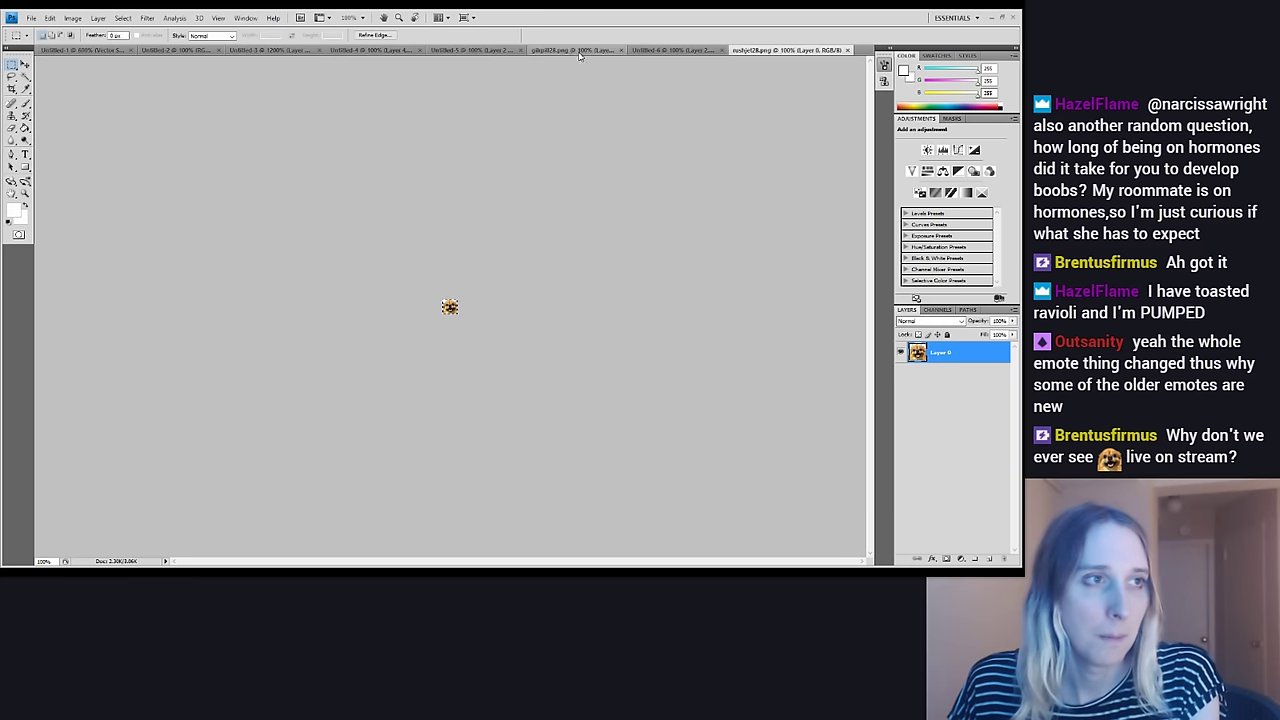
click(475, 50)
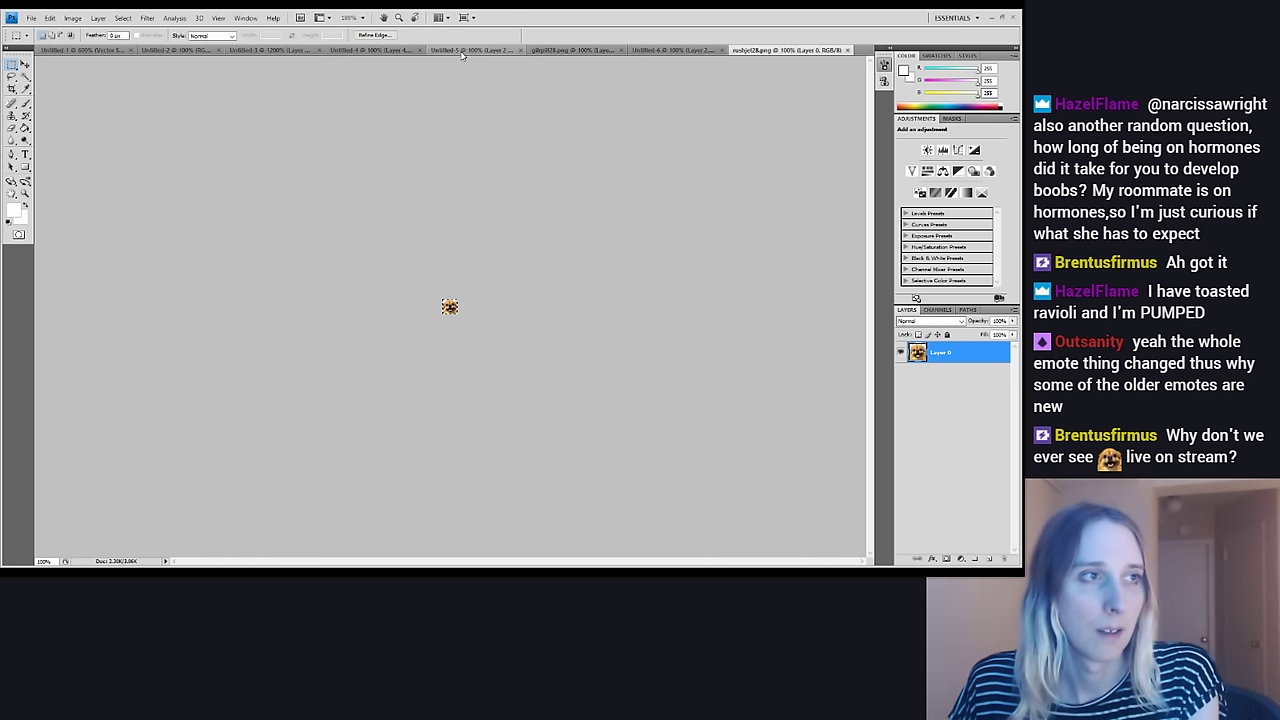
click(25, 63)
drag(427, 359, 453, 318)
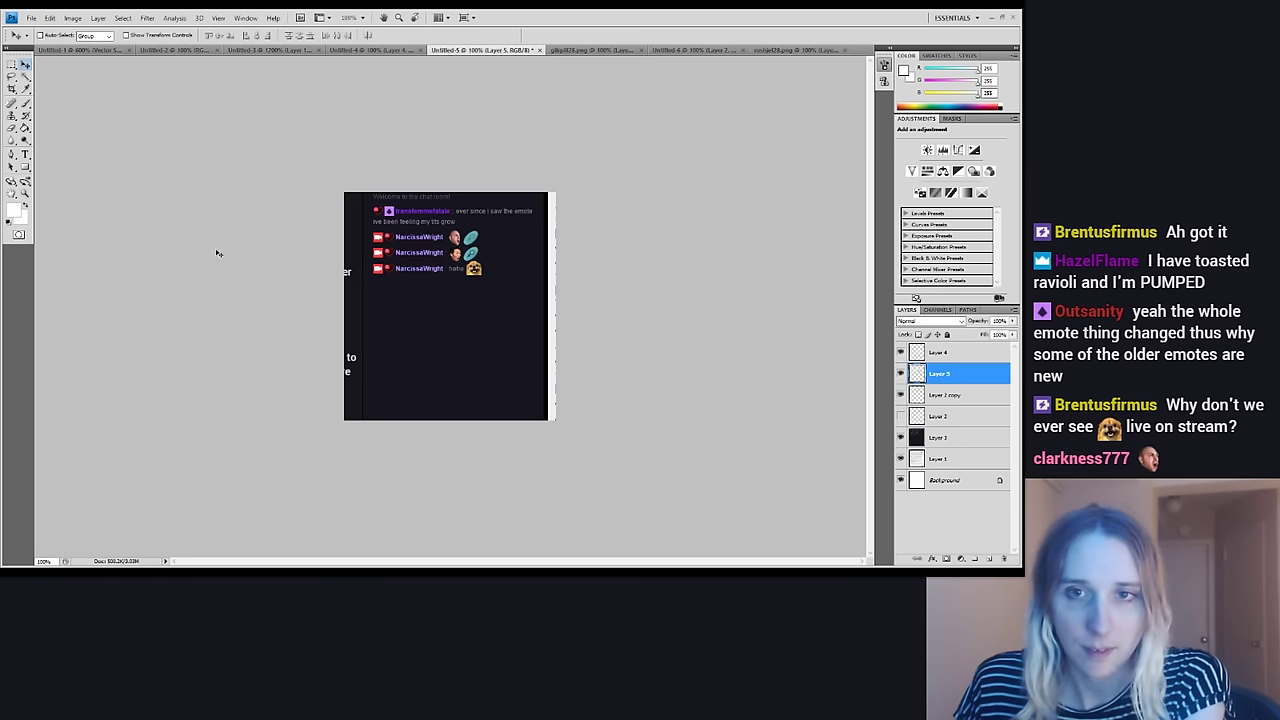
Hide the Layer 2 copy pill emote in the second chat line of the mockup
click(25, 193)
drag(466, 362, 507, 270)
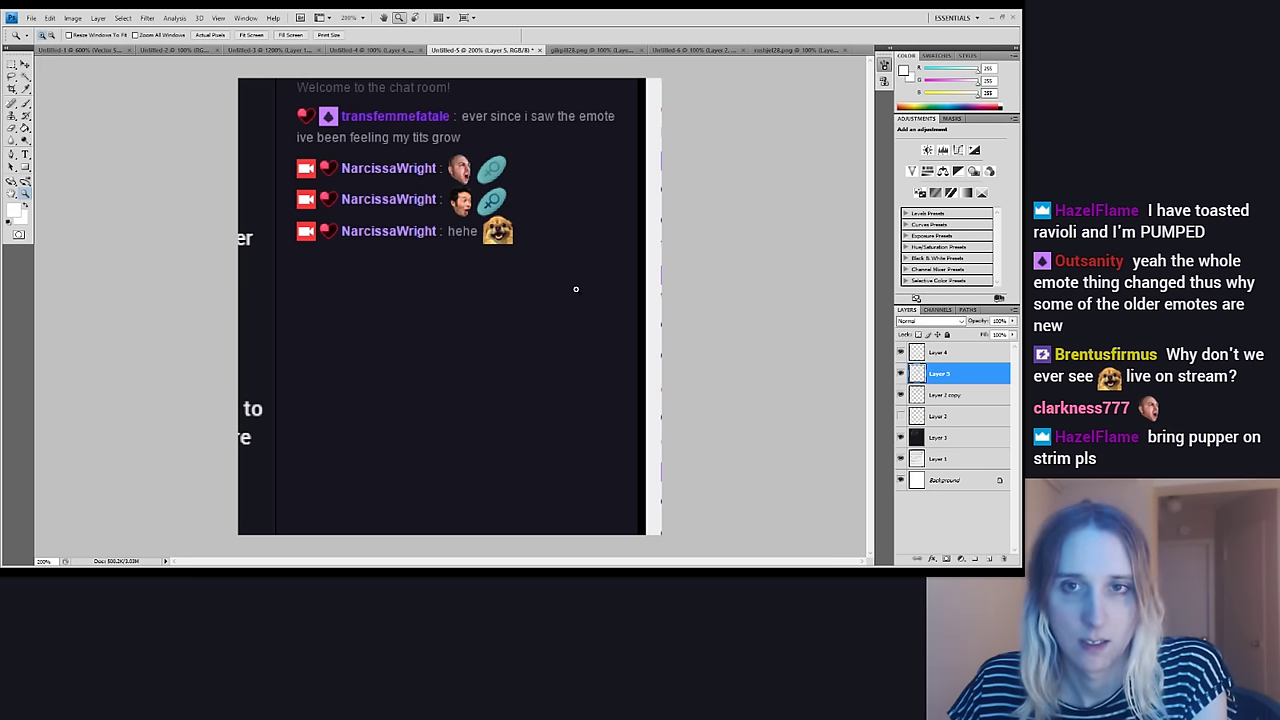
click(901, 396)
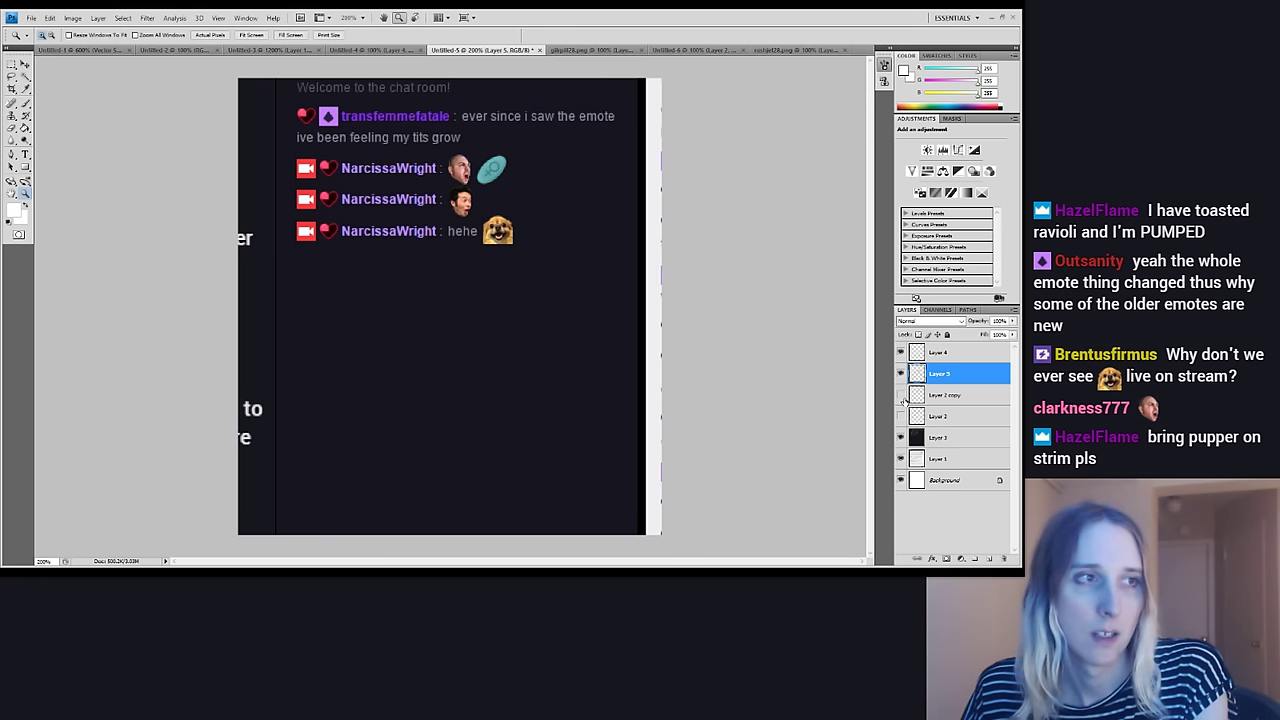
click(511, 263)
click(457, 274)
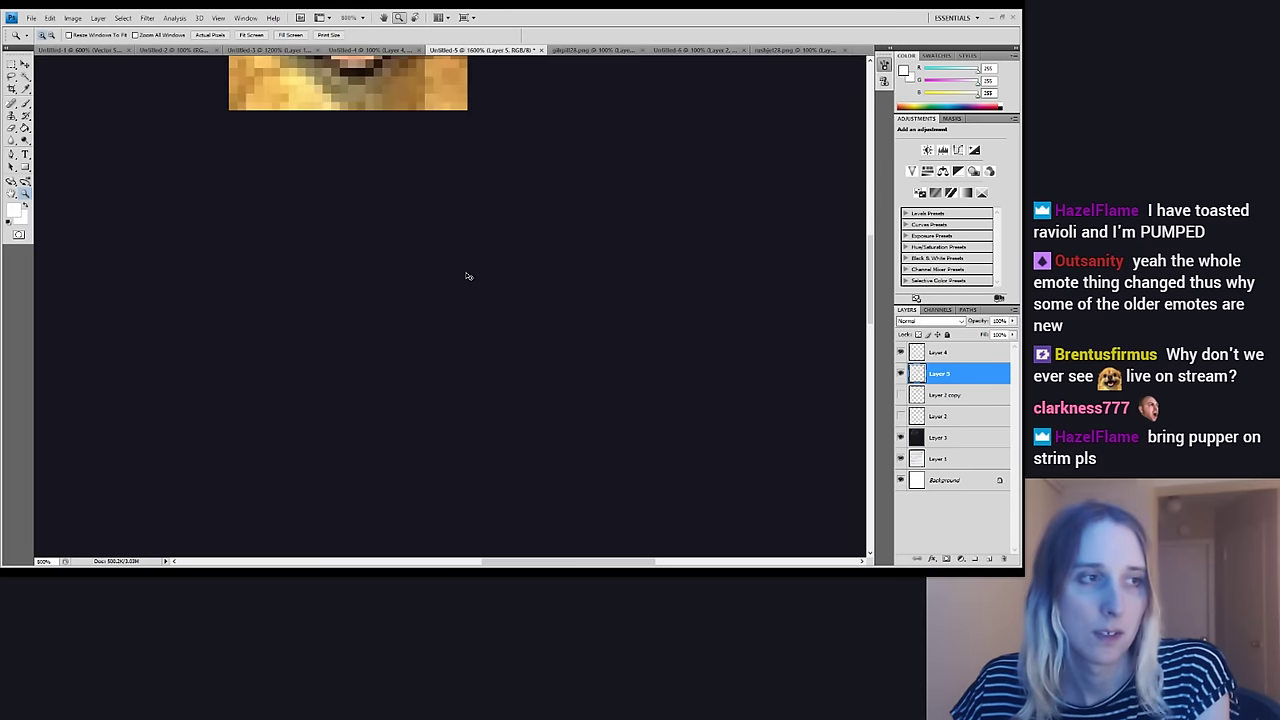
click(466, 274)
alt+click(466, 276)
alt+click(466, 276)
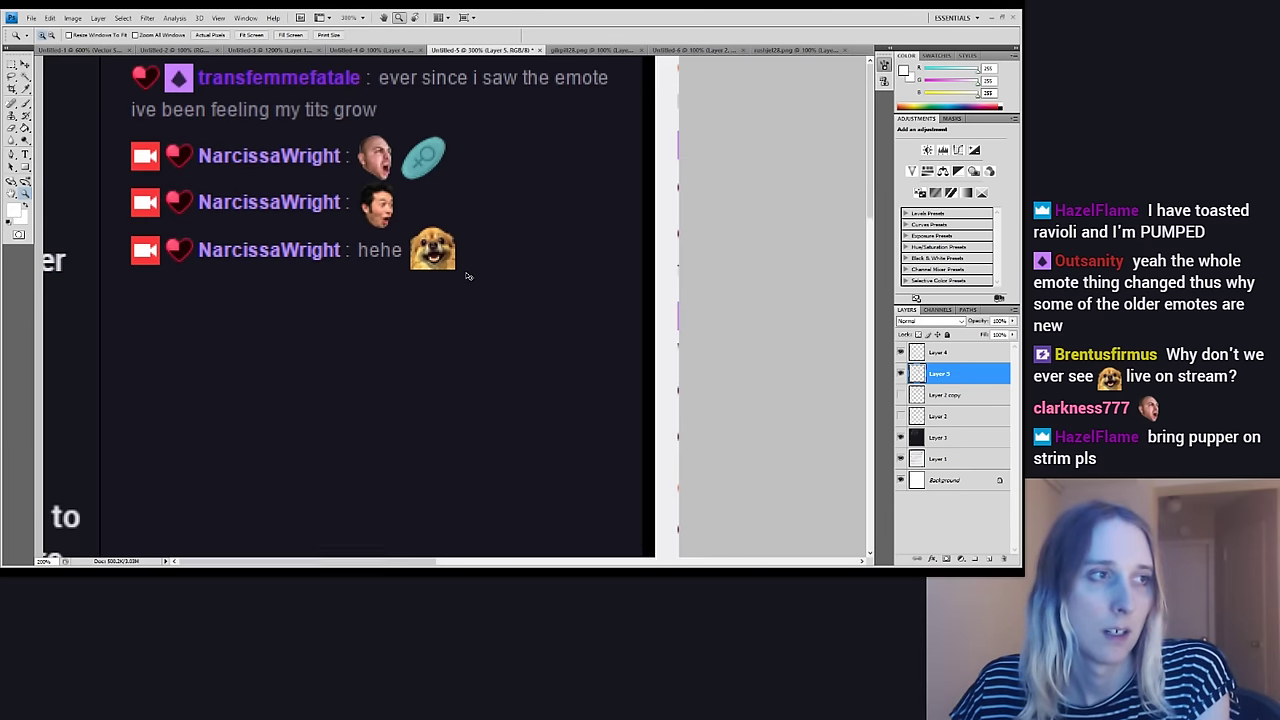
Move the dog emote on Layer 5 up beside the face emote in the second chat line
click(25, 63)
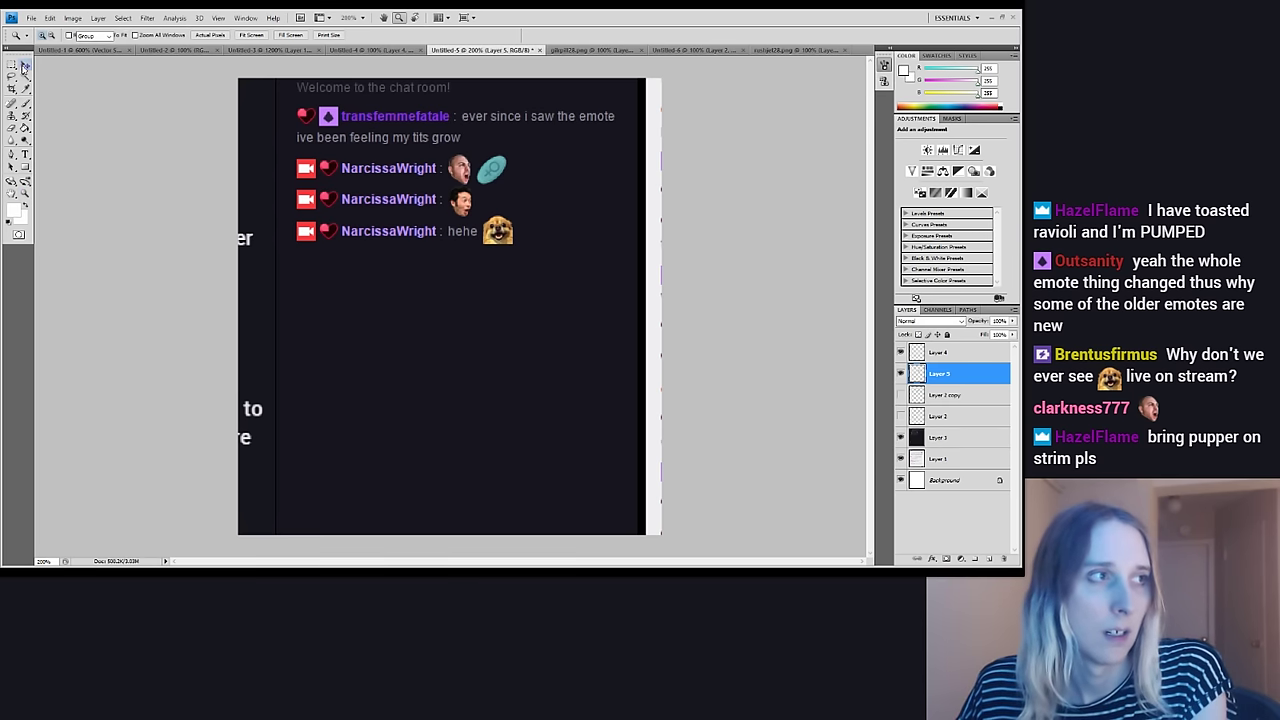
click(938, 358)
click(932, 374)
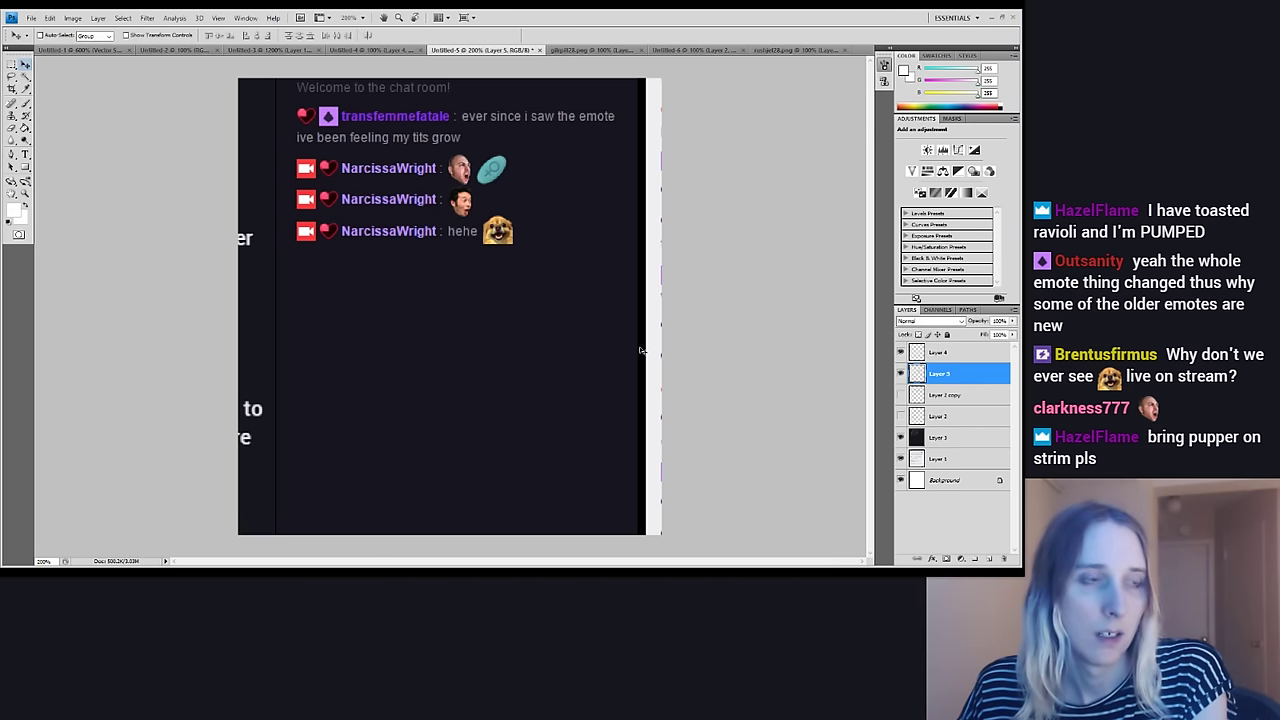
drag(577, 347, 564, 314)
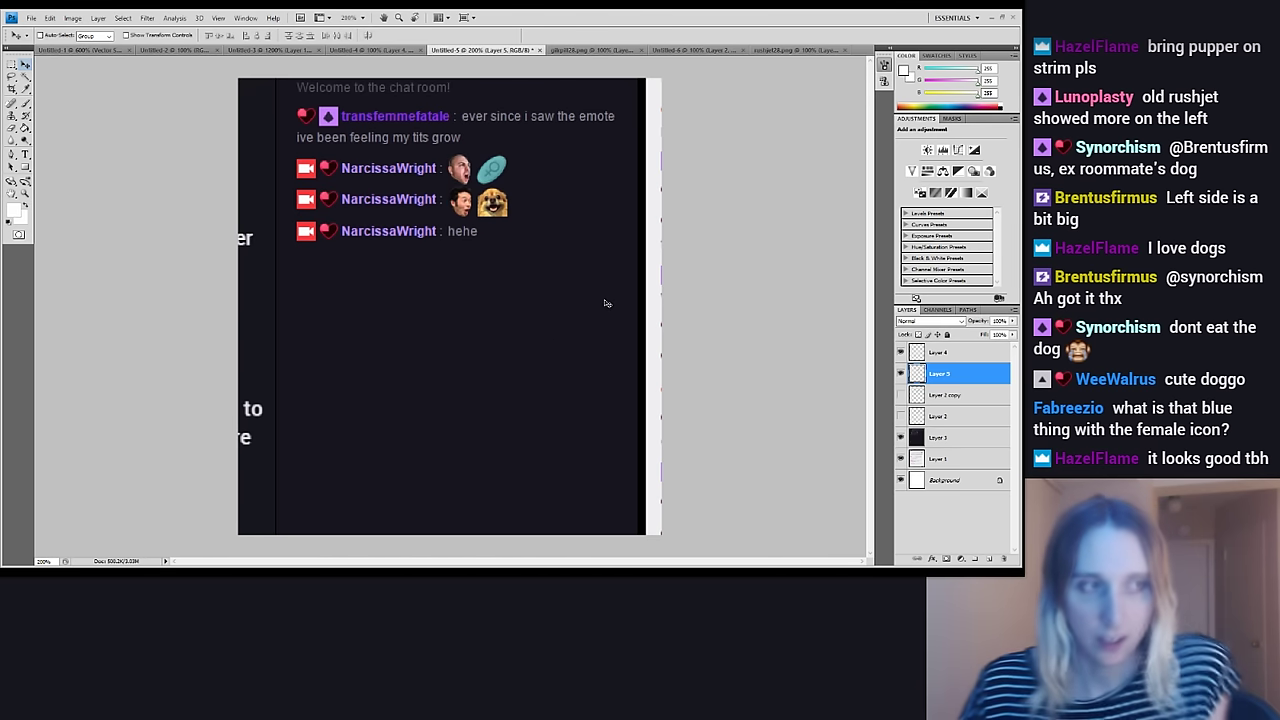
key(ctrl+minus)
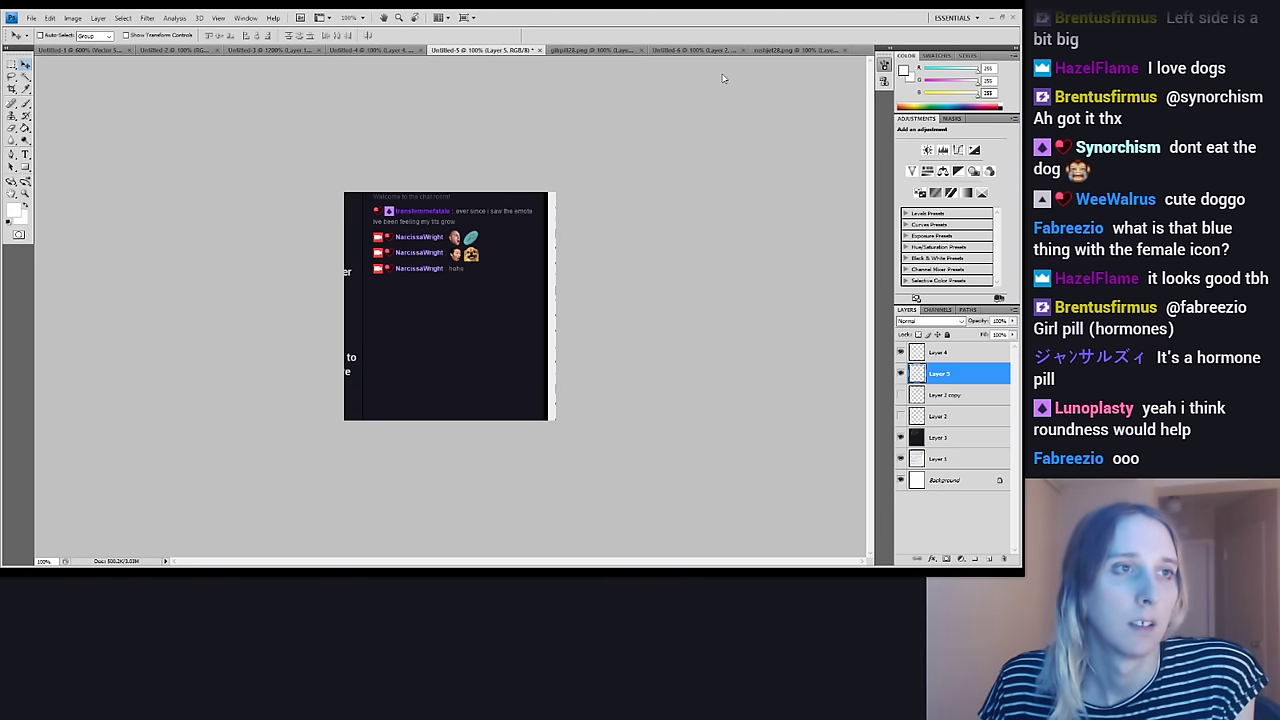
Return to the Untitled-6 dog document and show its white Background layer
click(693, 50)
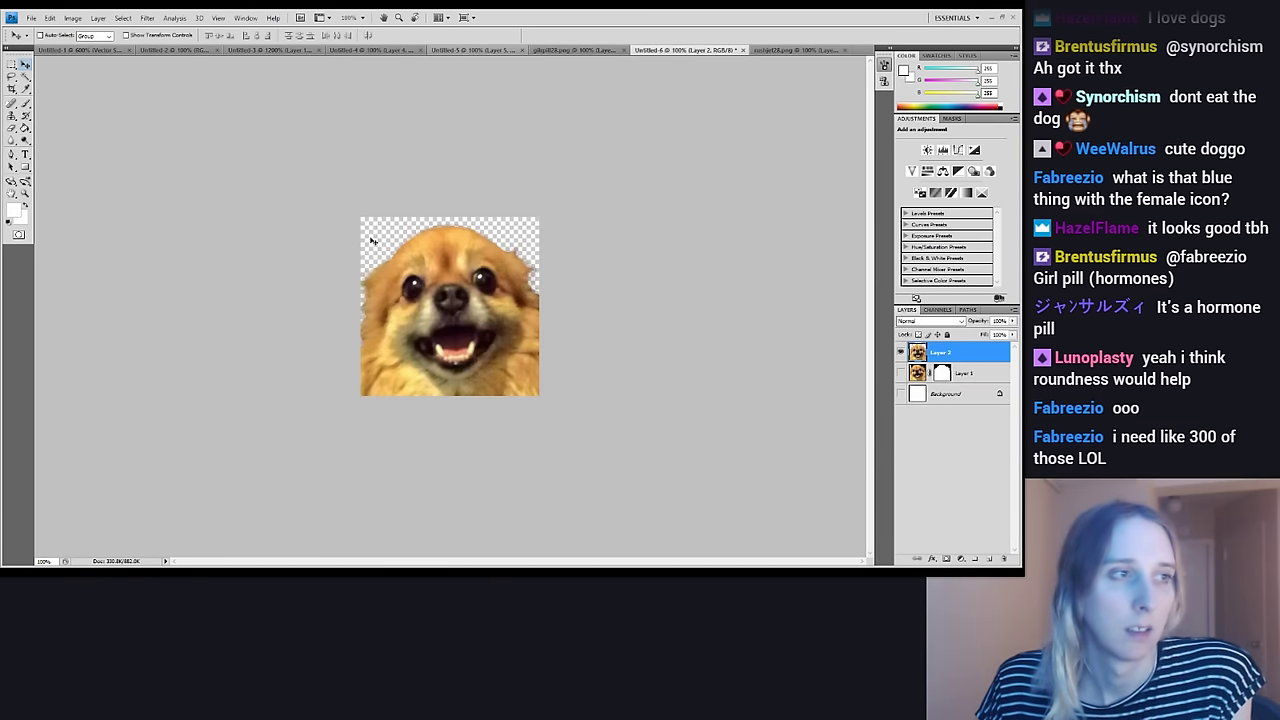
click(900, 394)
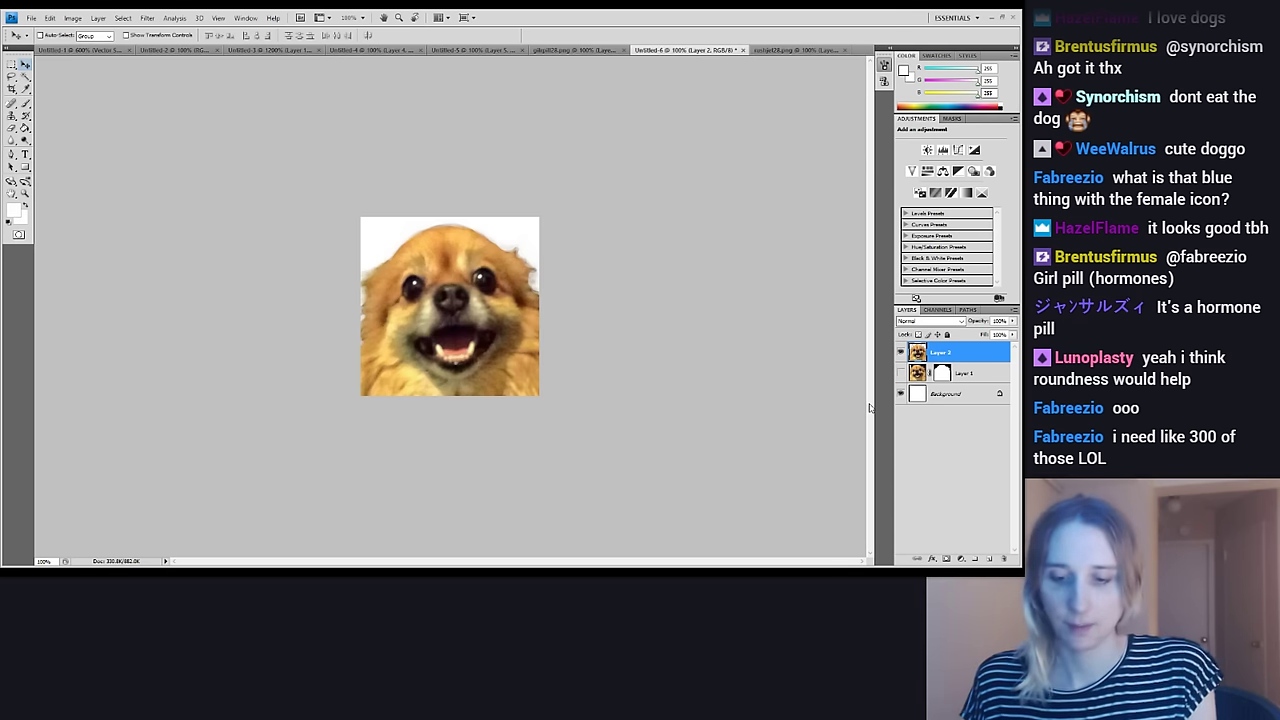
key(b)
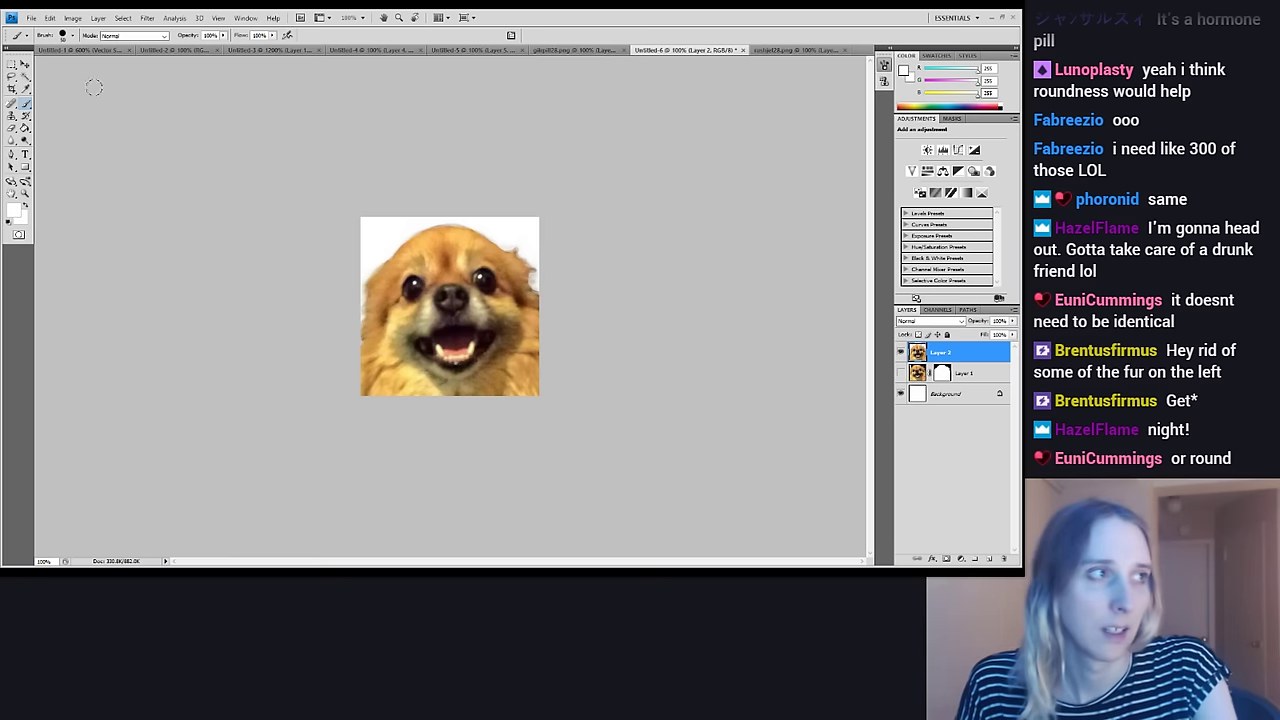
Select a slightly smaller square around the dog's head and crop the canvas to it
key(m)
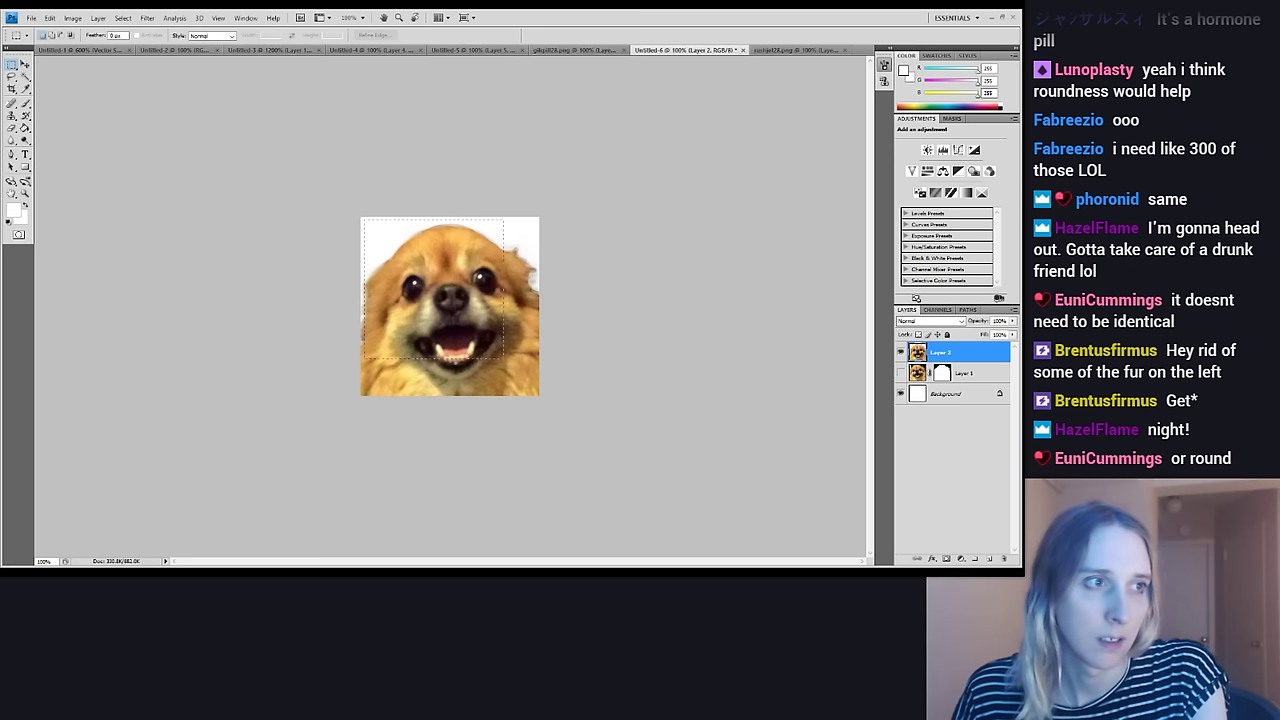
drag(503, 357, 549, 426)
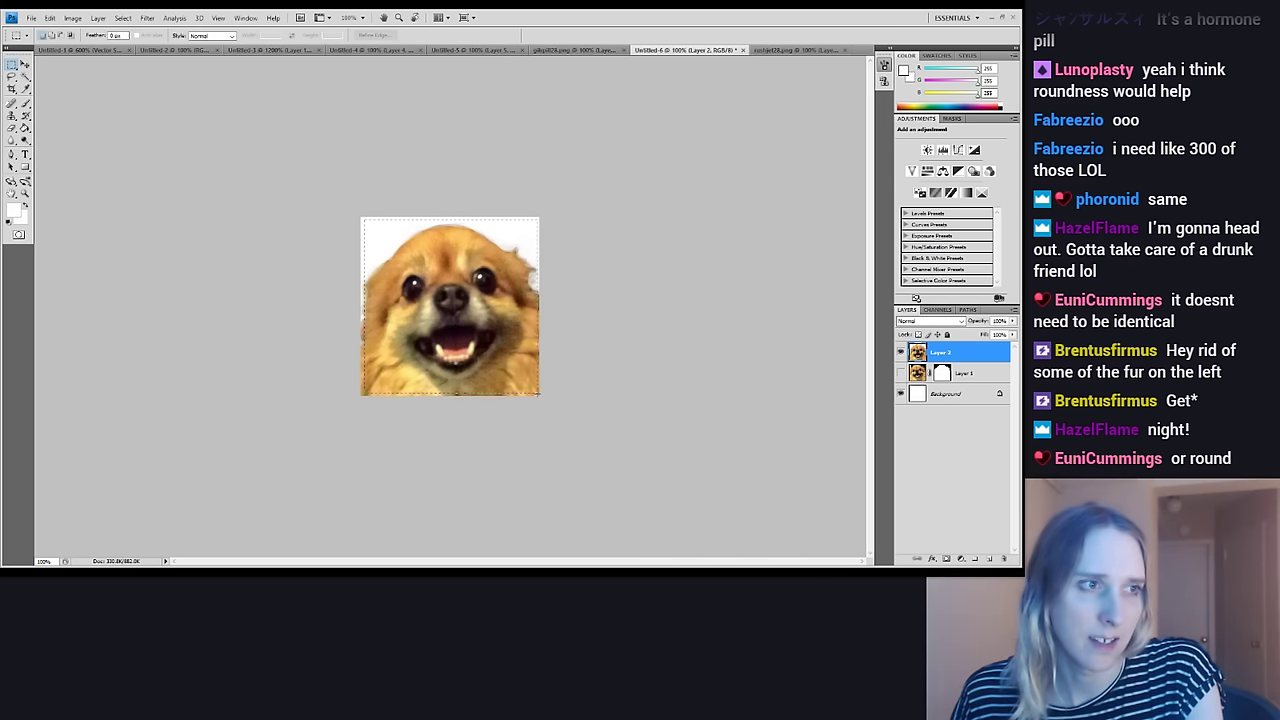
drag(539, 395, 560, 430)
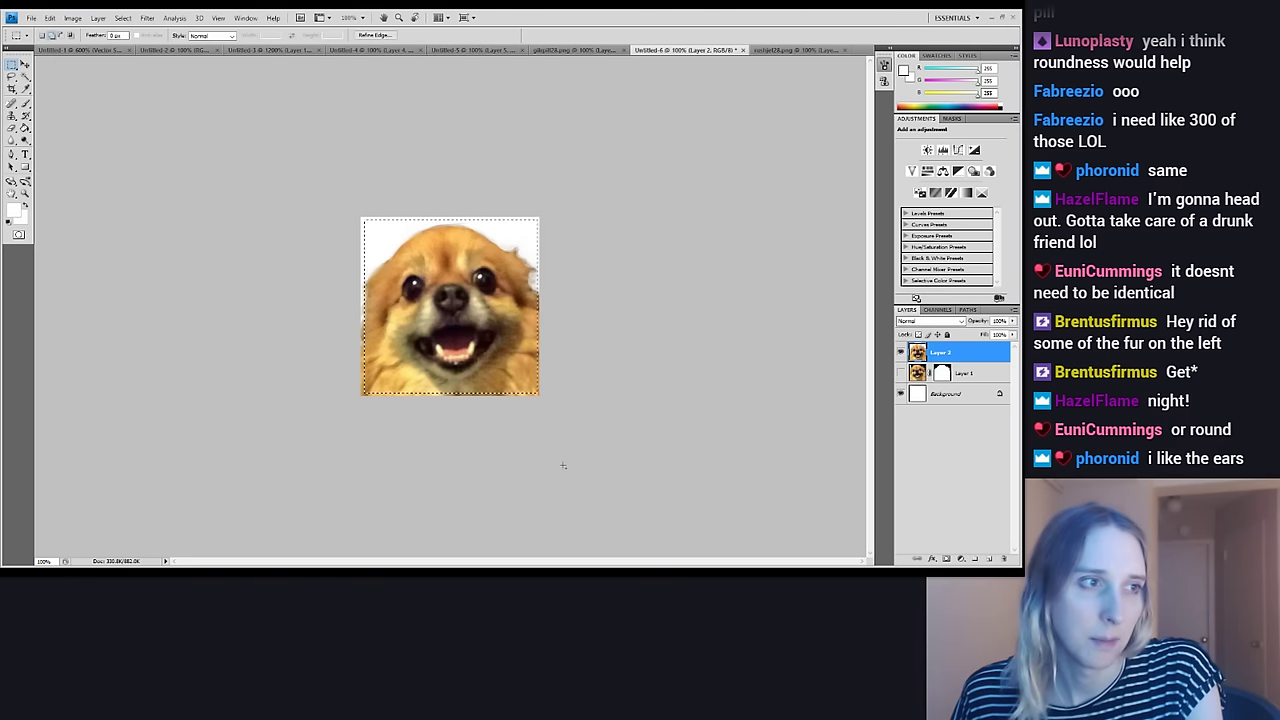
click(541, 393)
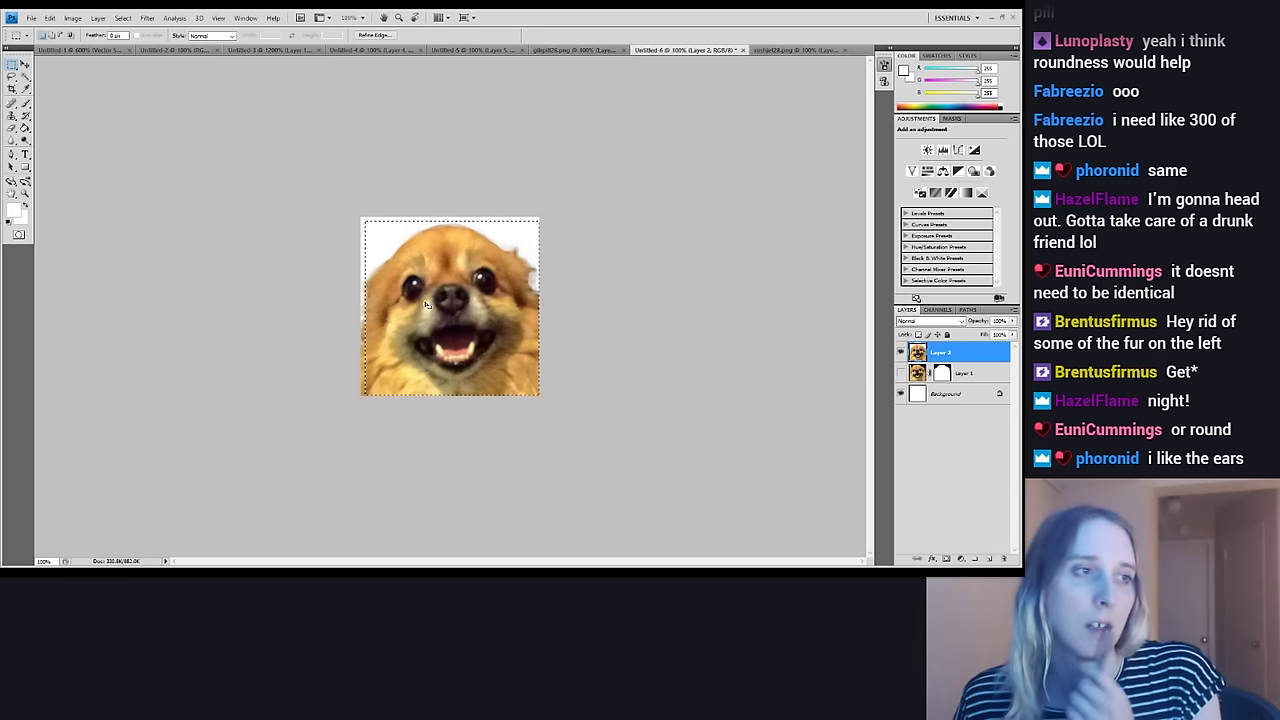
key(ctrl+z)
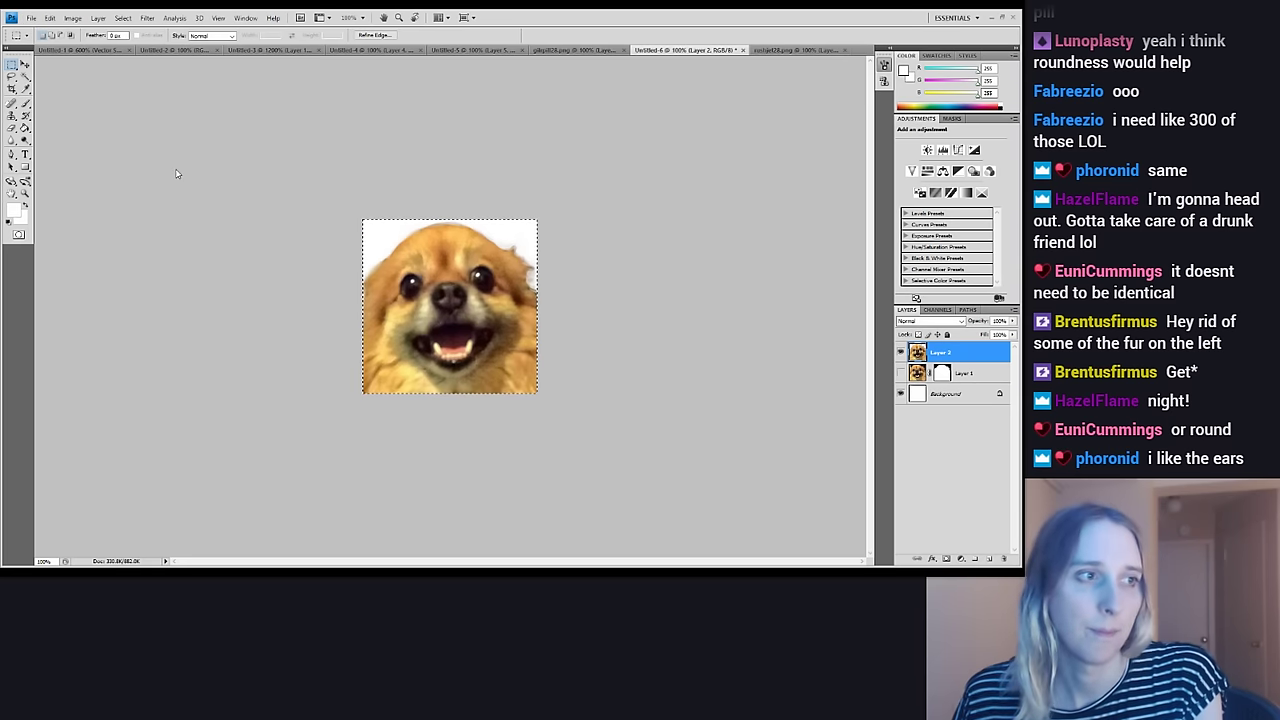
Deselect the canvas and add a layer mask to the dog's head on Layer 2
key(ctrl+d)
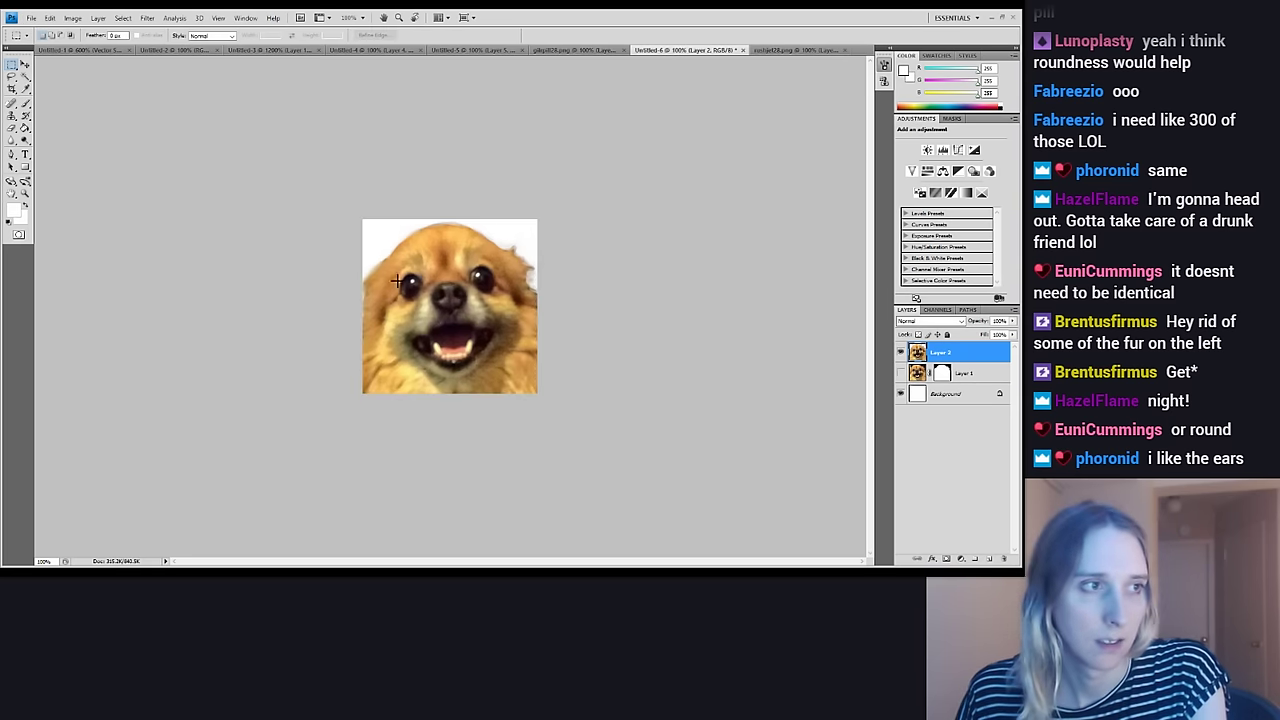
key(b)
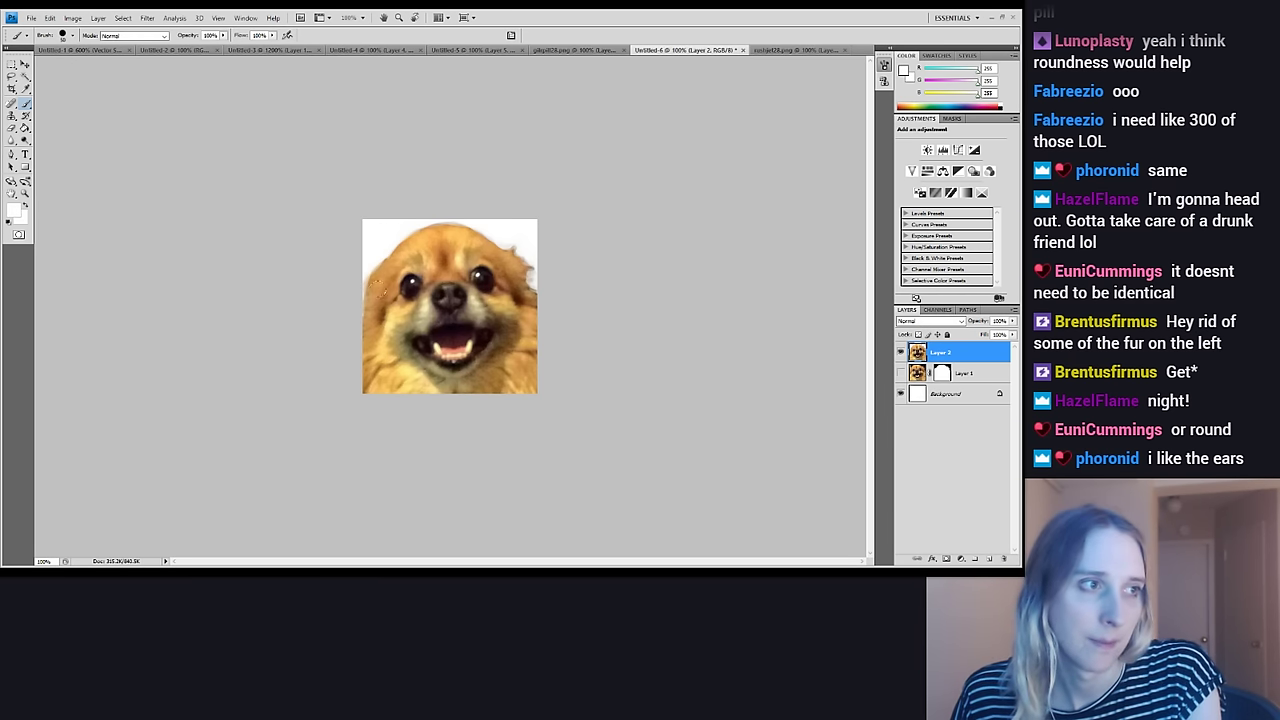
key(d)
key(x)
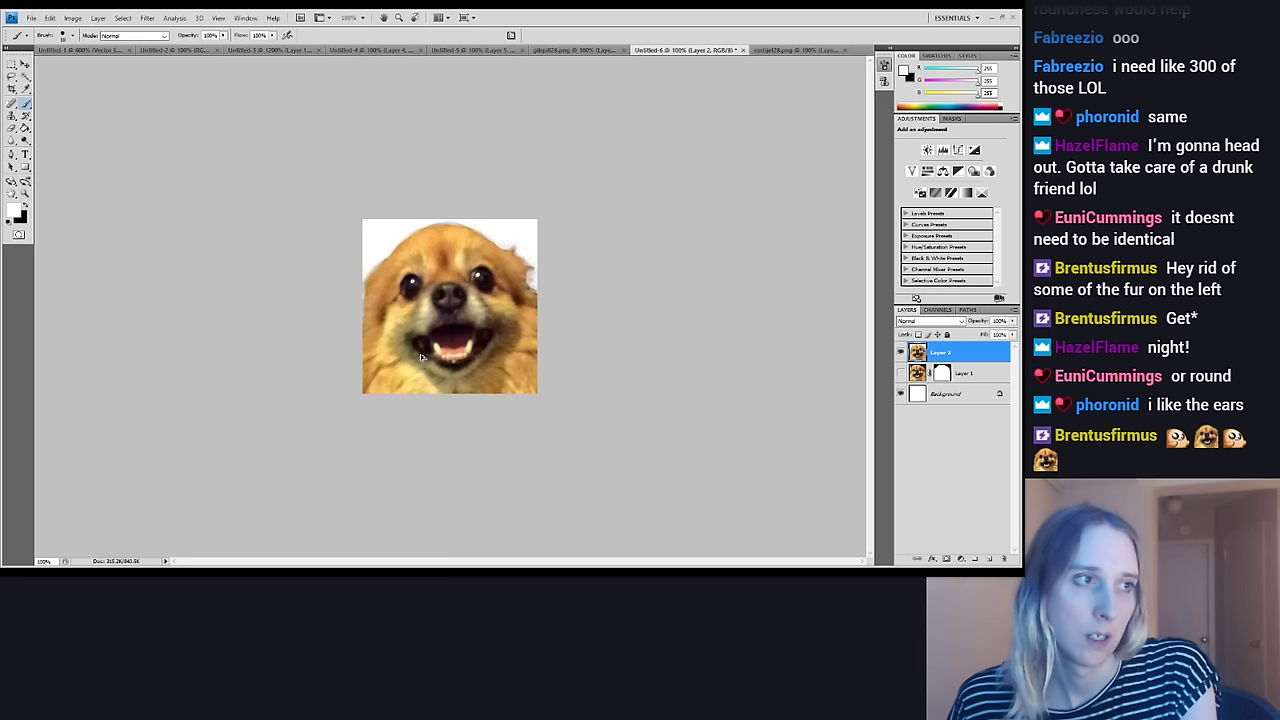
key(ctrl+a)
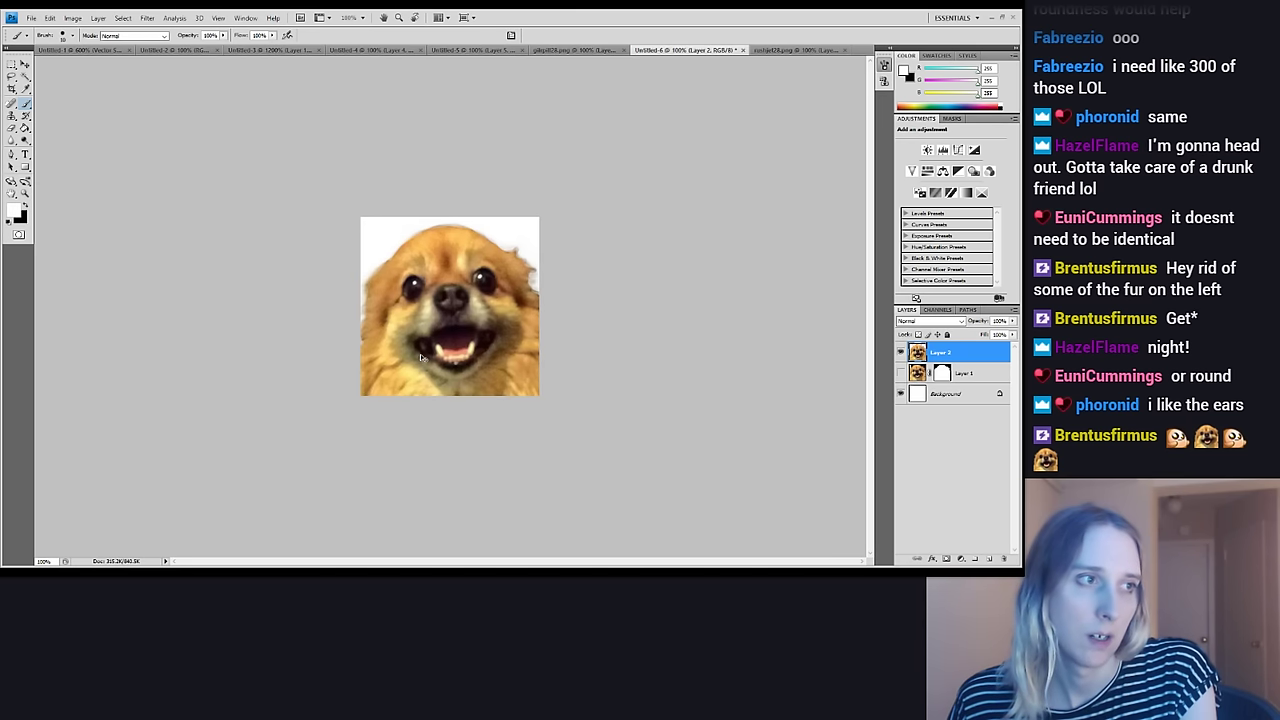
key(ctrl+d)
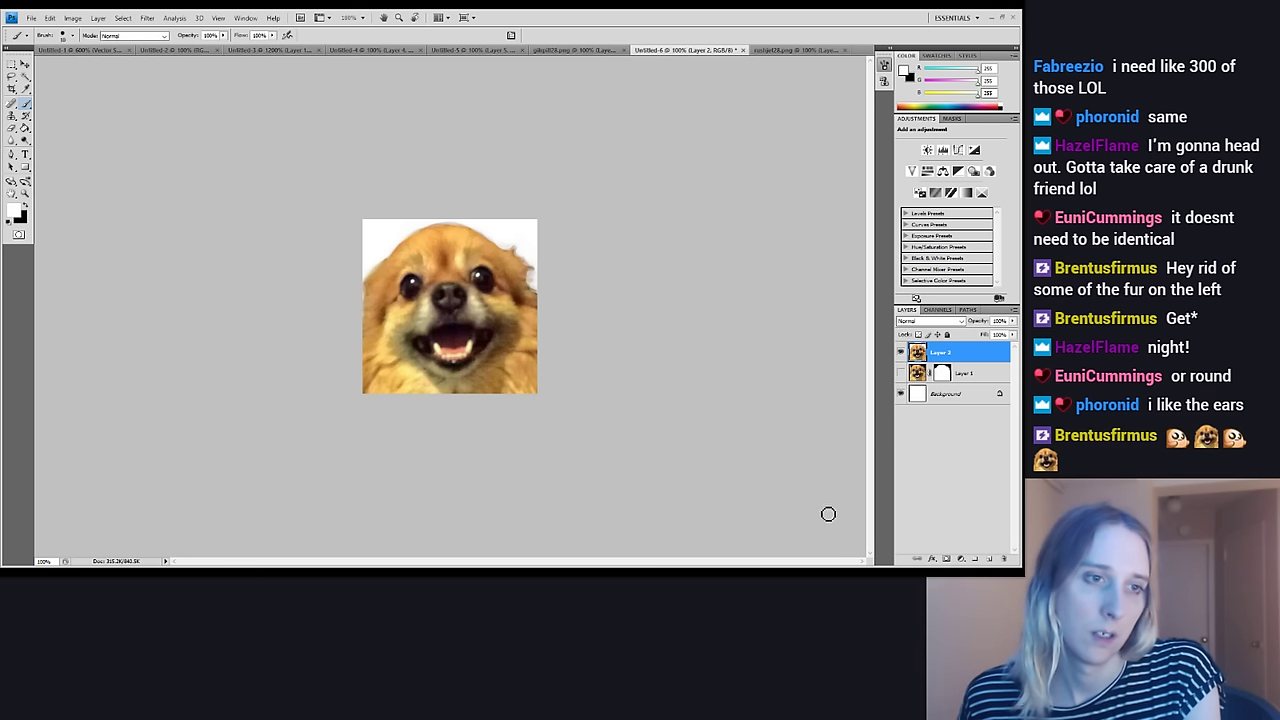
click(946, 558)
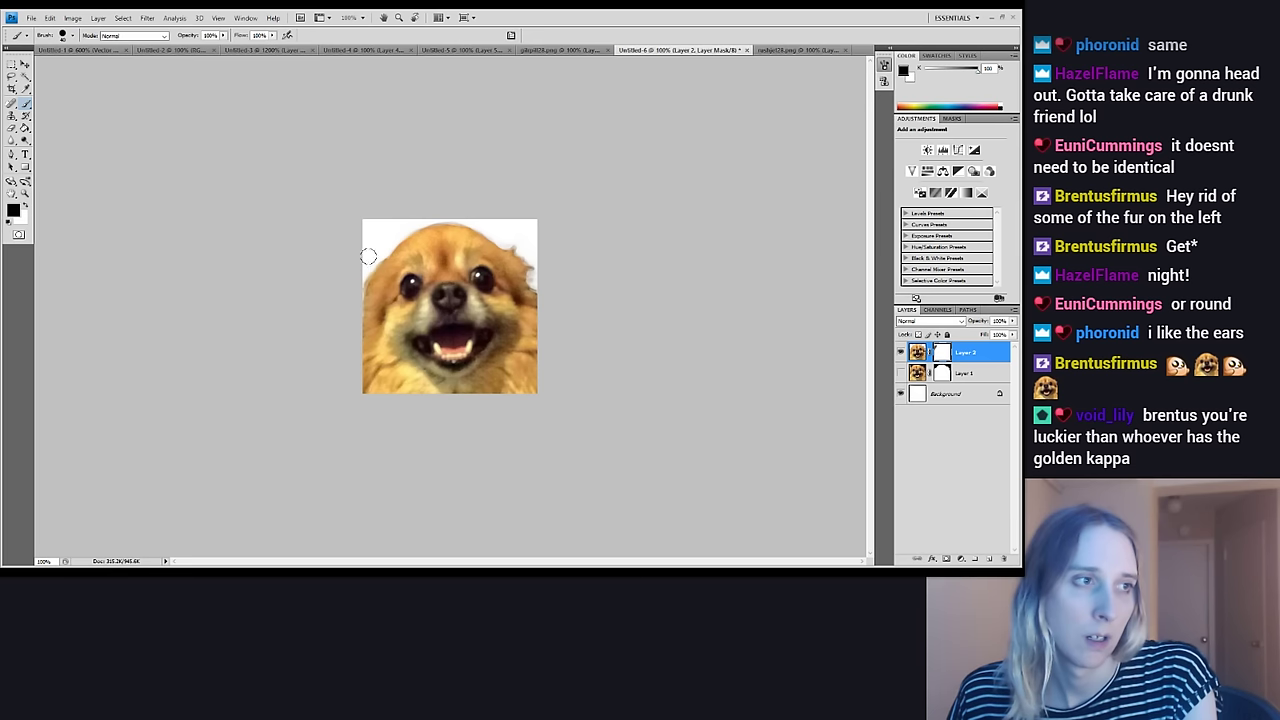
Brush black on the Layer 2 mask to trim the fur along the left edge of the dog's head
key(x)
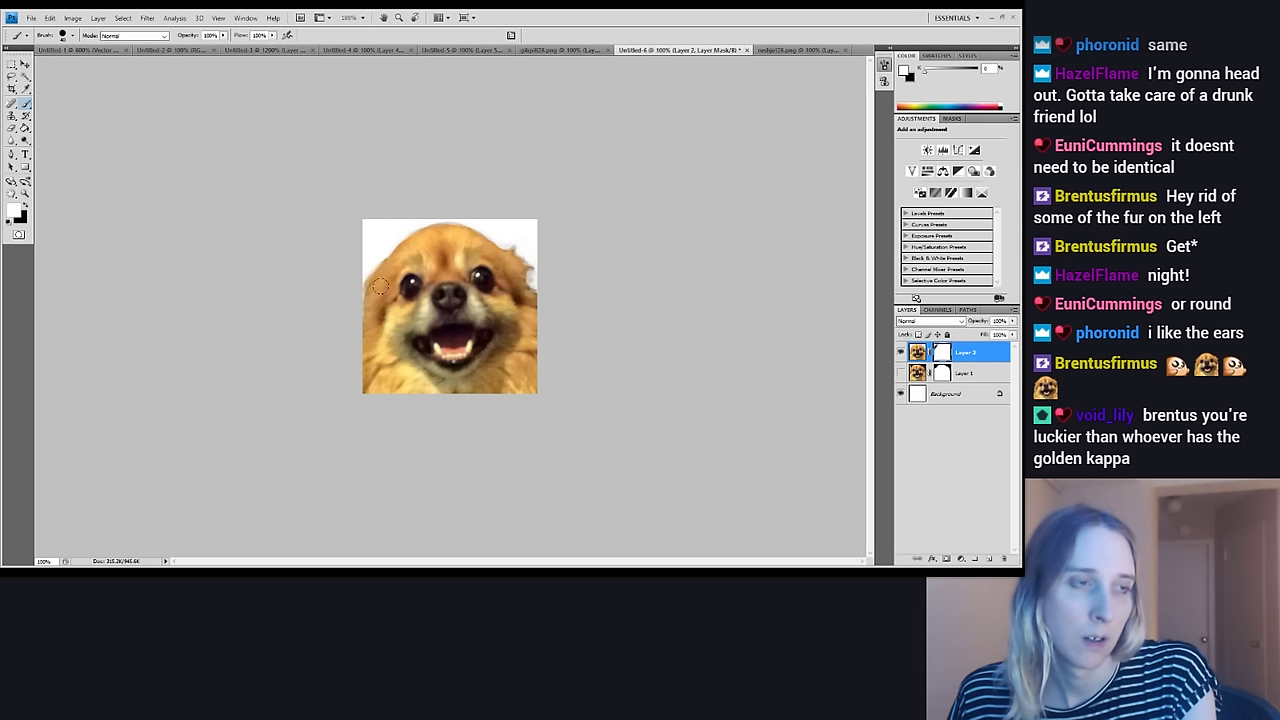
key(x)
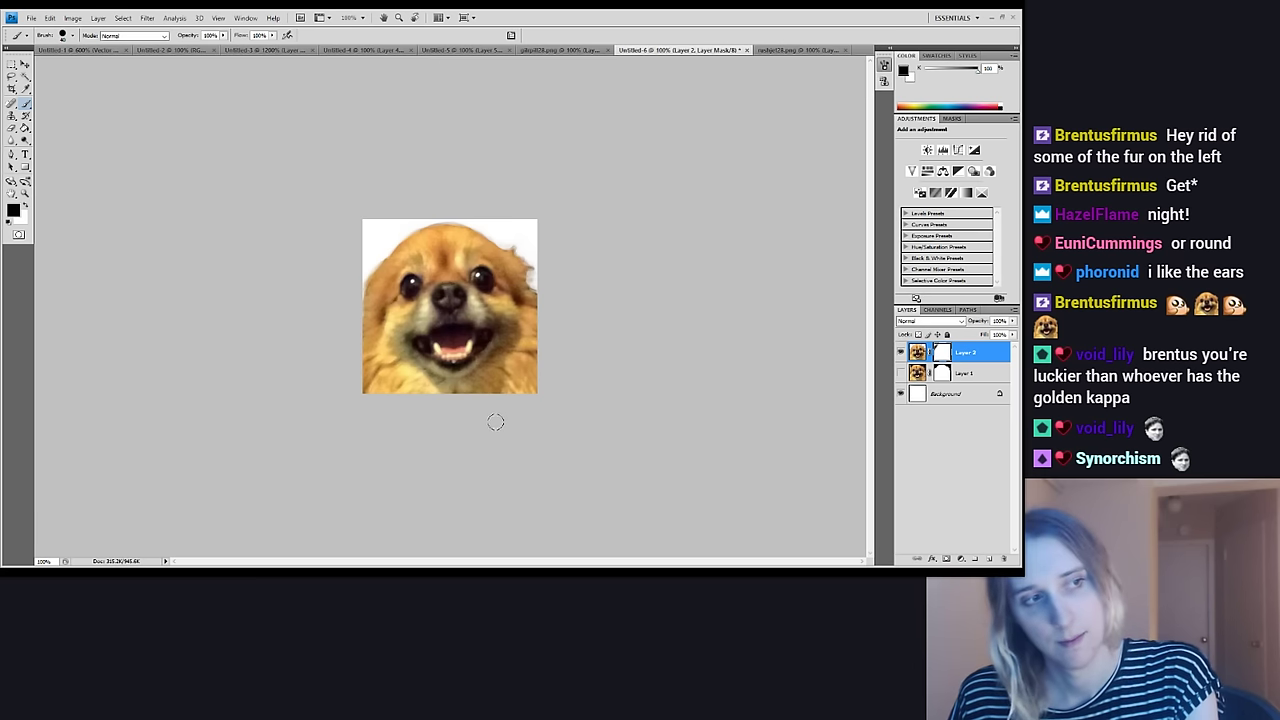
drag(349, 289, 360, 260)
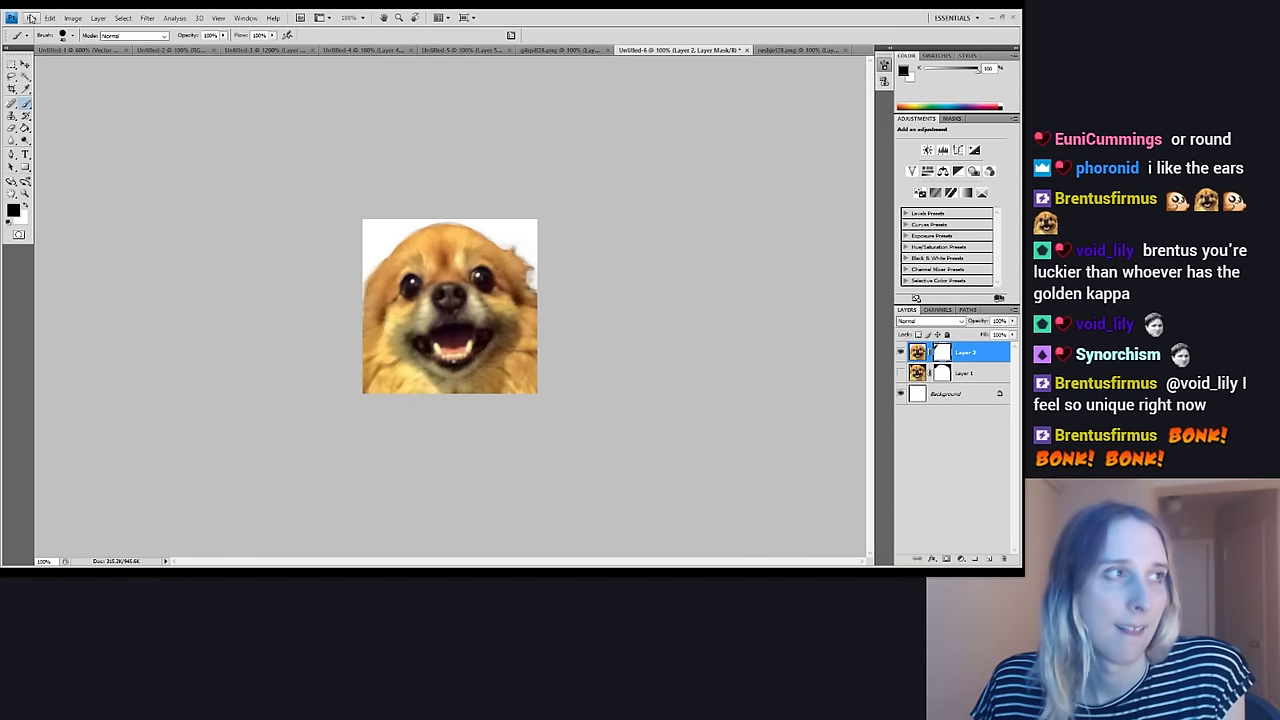
Fill the Background layer with black using the Paint Bucket to reveal leftovers around the dog's head
click(901, 394)
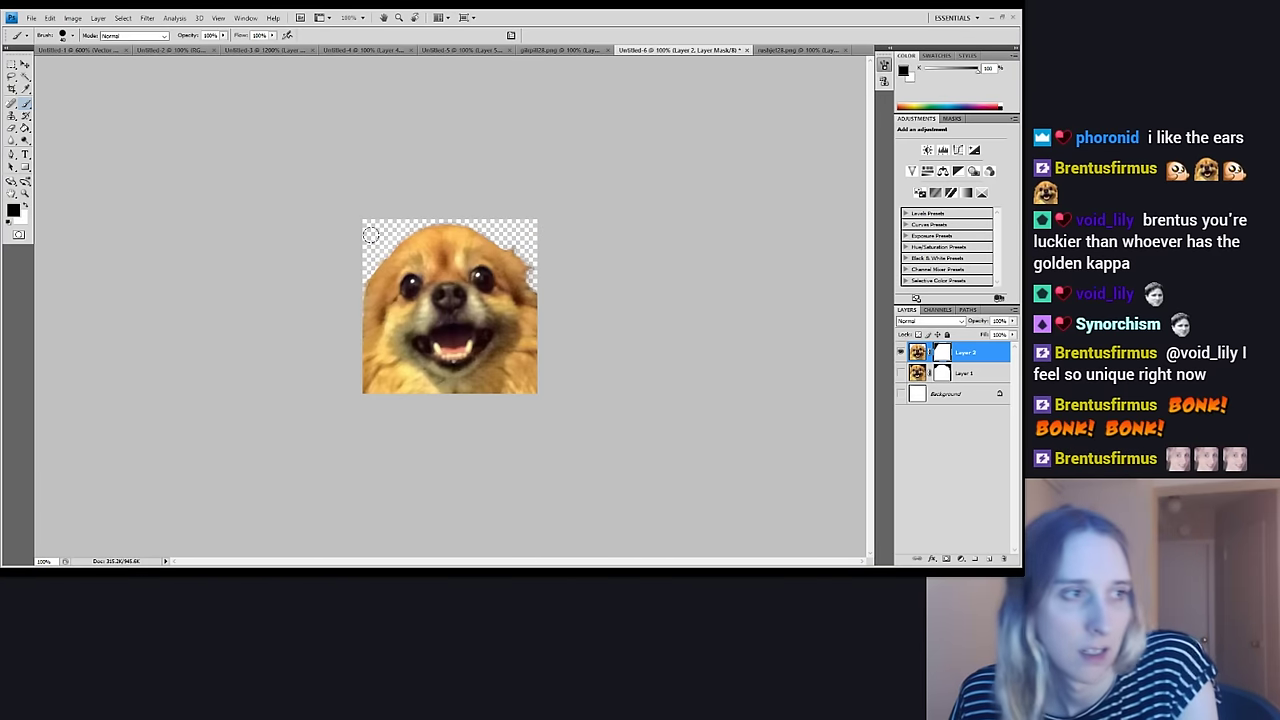
click(945, 393)
click(900, 393)
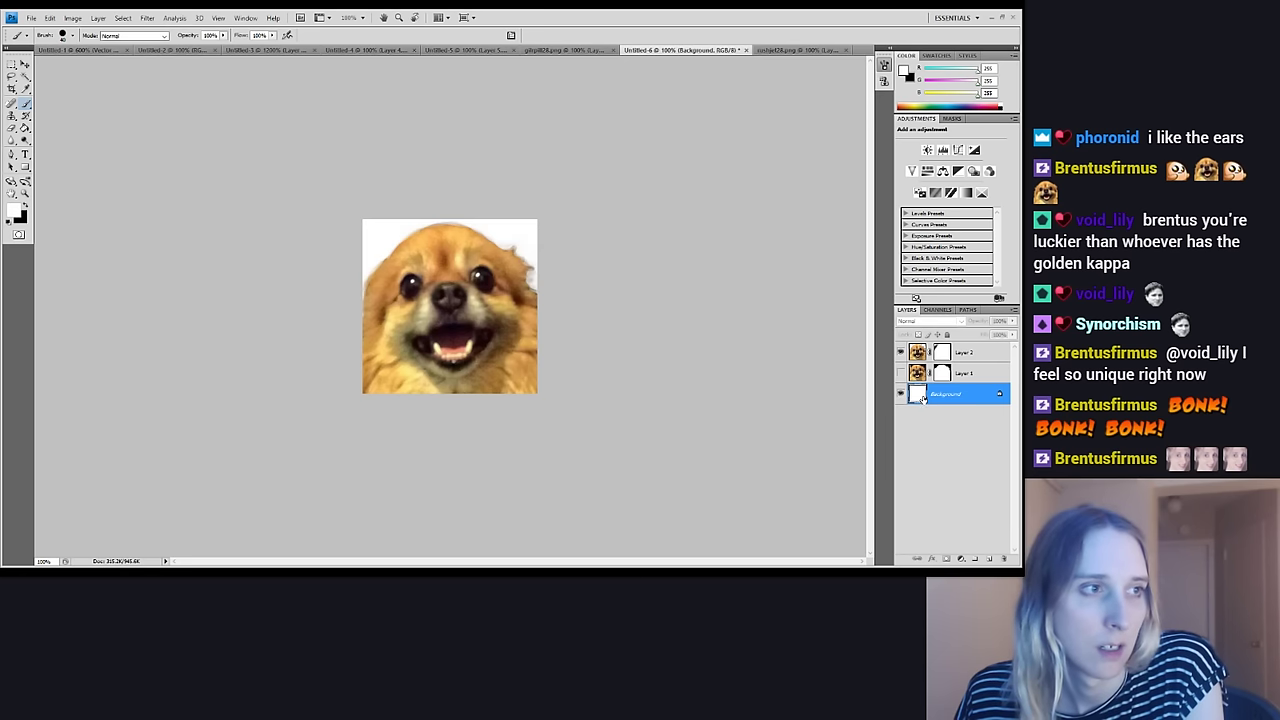
click(24, 205)
click(25, 128)
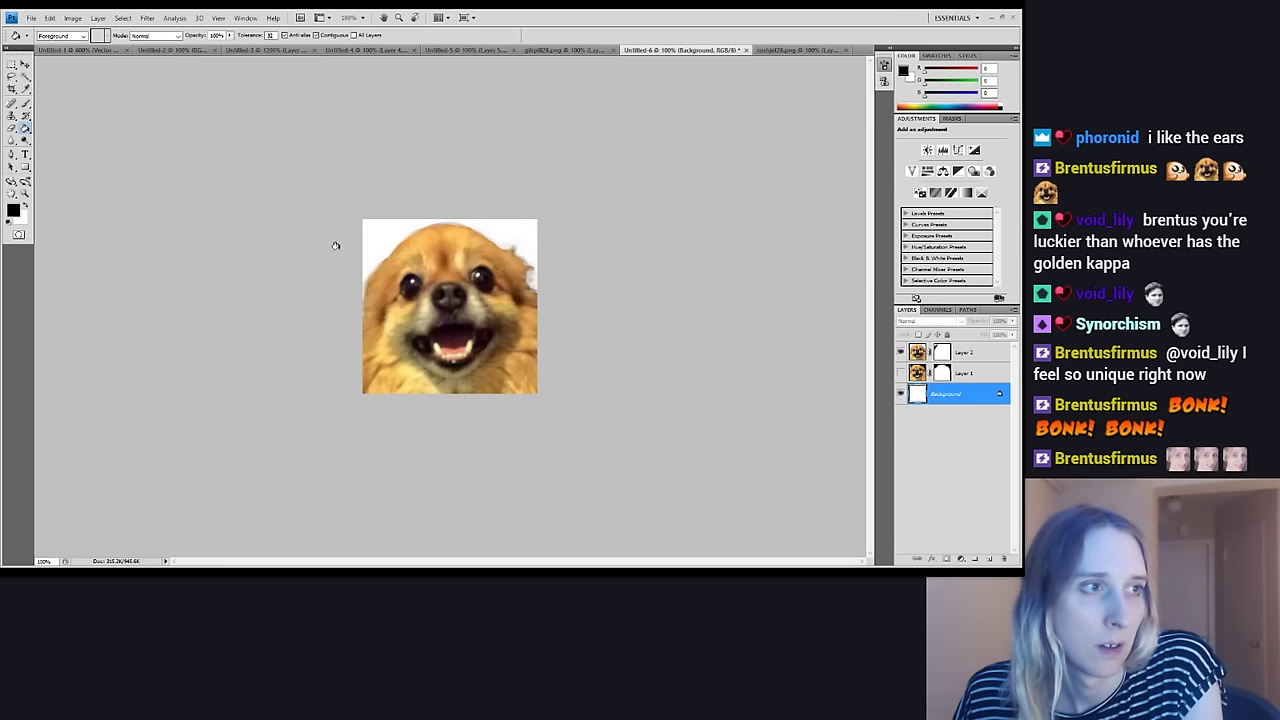
click(513, 330)
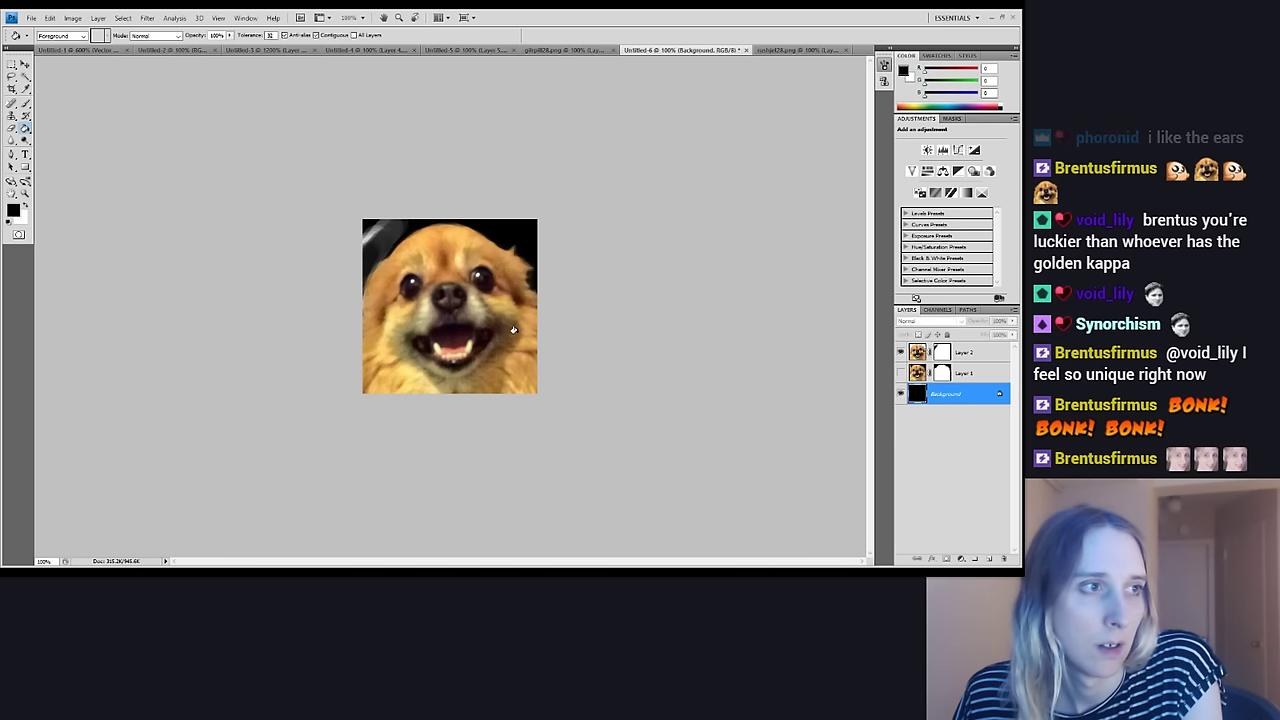
Brush black on the Layer 2 mask to erase the leftover photo background in the image's upper-left corner
click(938, 352)
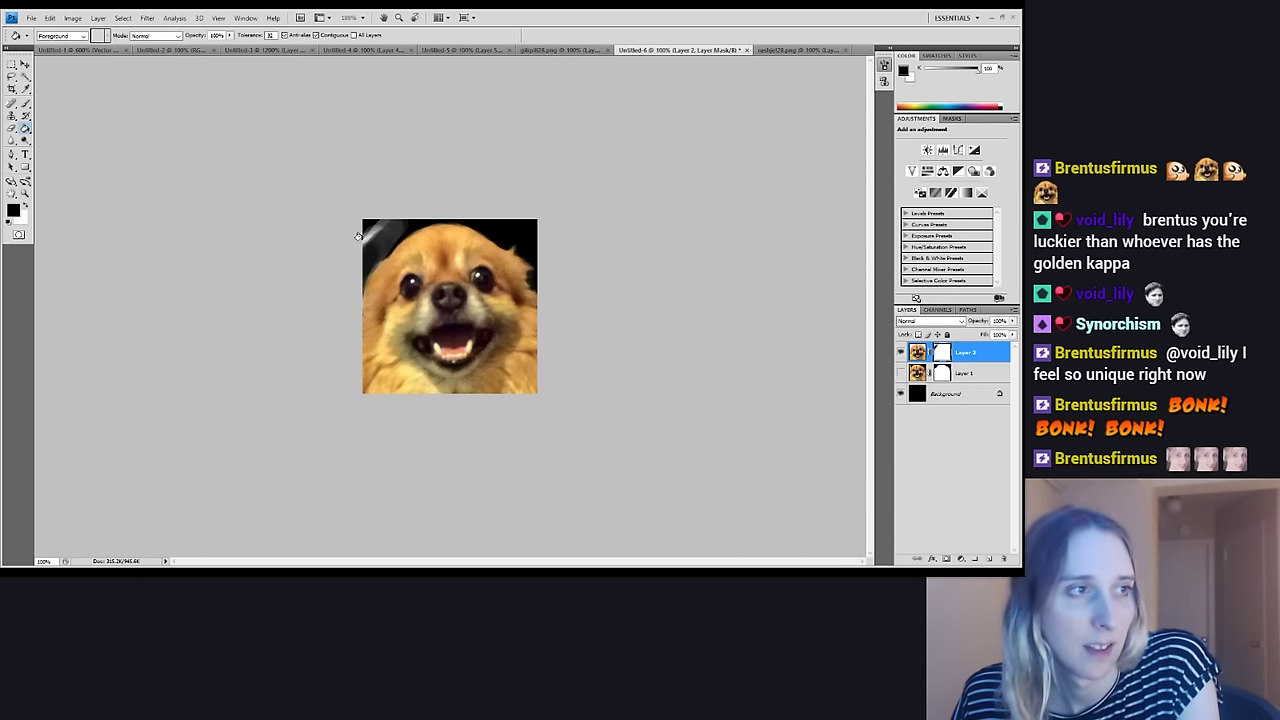
key(b)
mouse_move(362, 232)
mouse_down()
mouse_move(387, 214)
mouse_move(346, 231)
mouse_move(382, 226)
mouse_move(343, 283)
mouse_move(371, 240)
mouse_up()
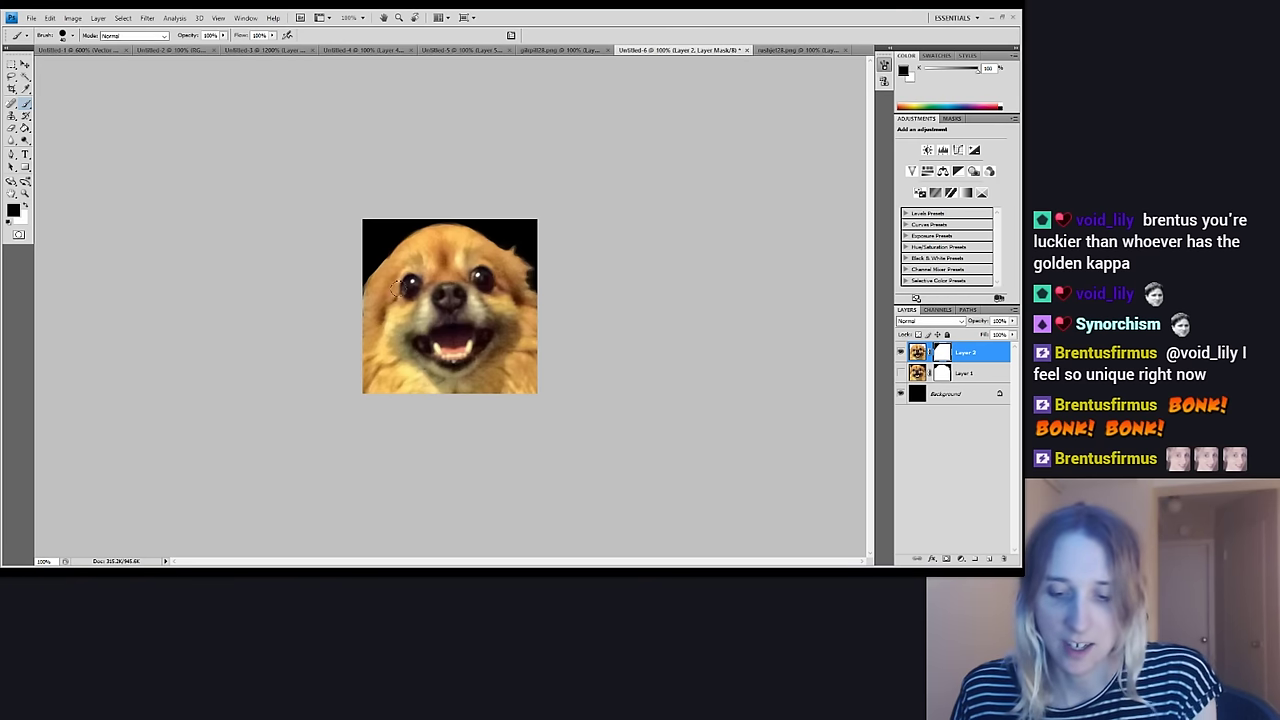
Create a new layer above Layer 2, sample the tan fur colour and paint a small ear tuft at the head's upper-left edge
key(i)
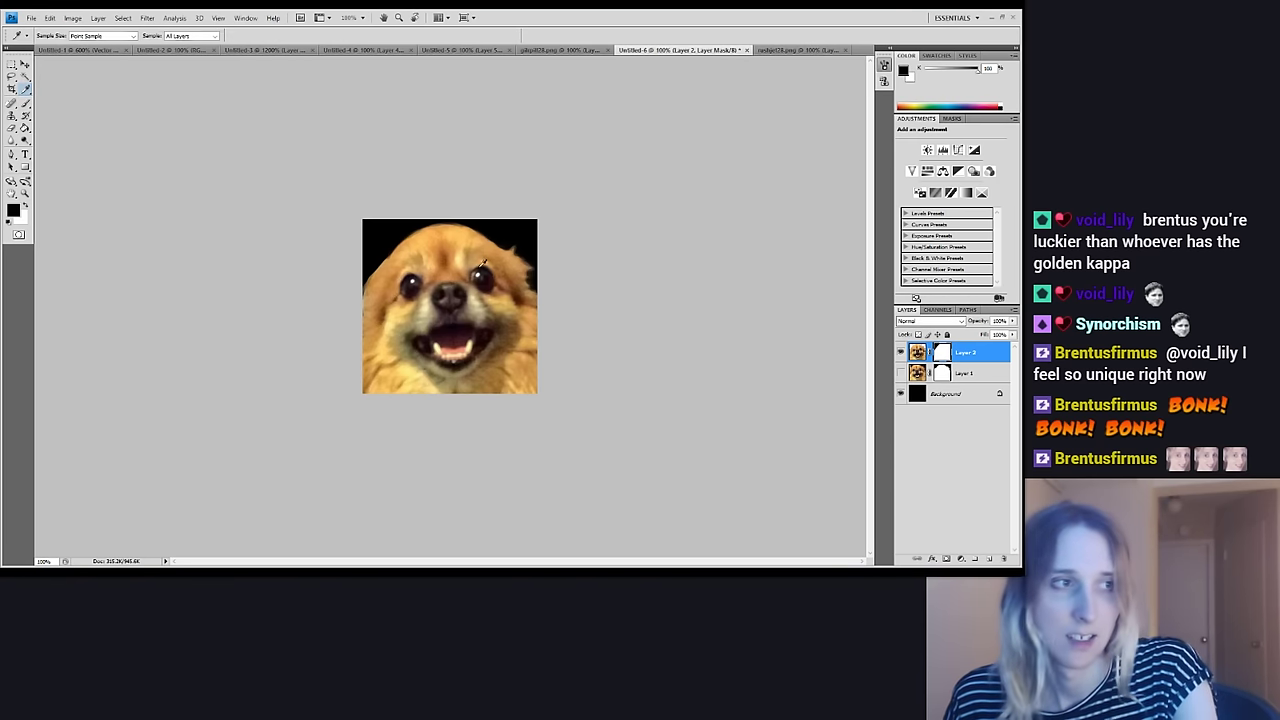
key(x)
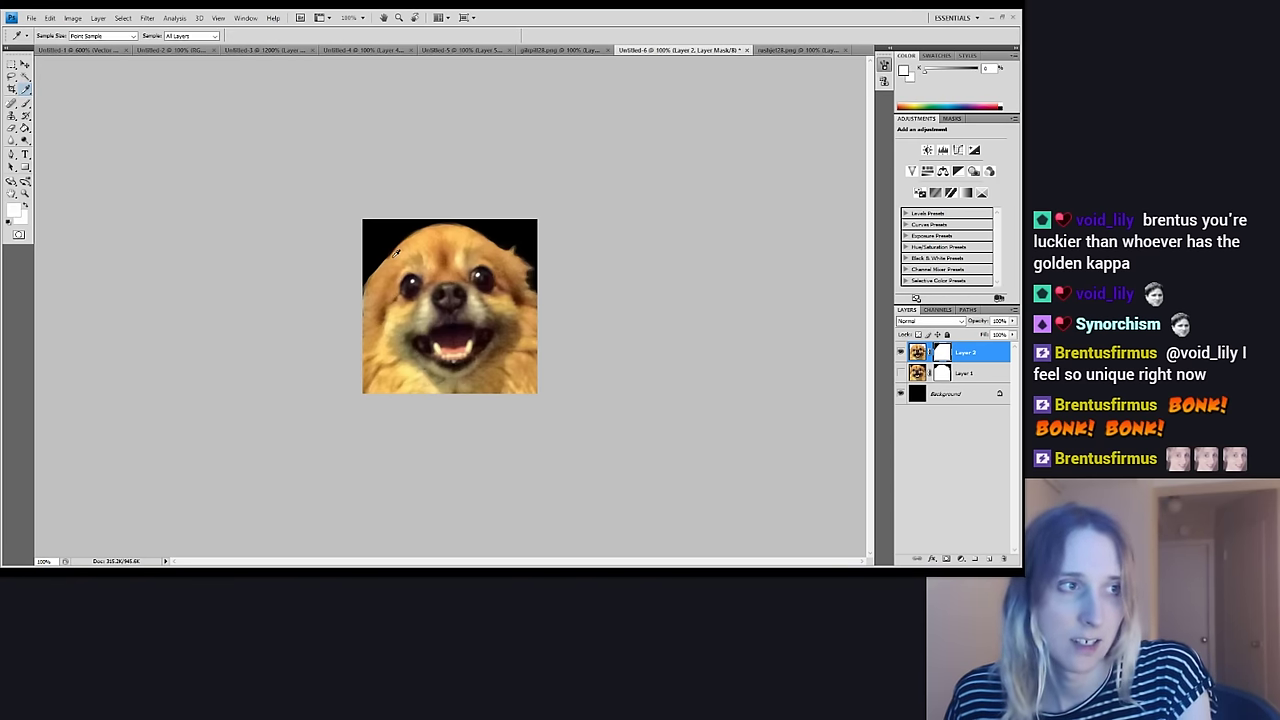
click(917, 352)
click(987, 559)
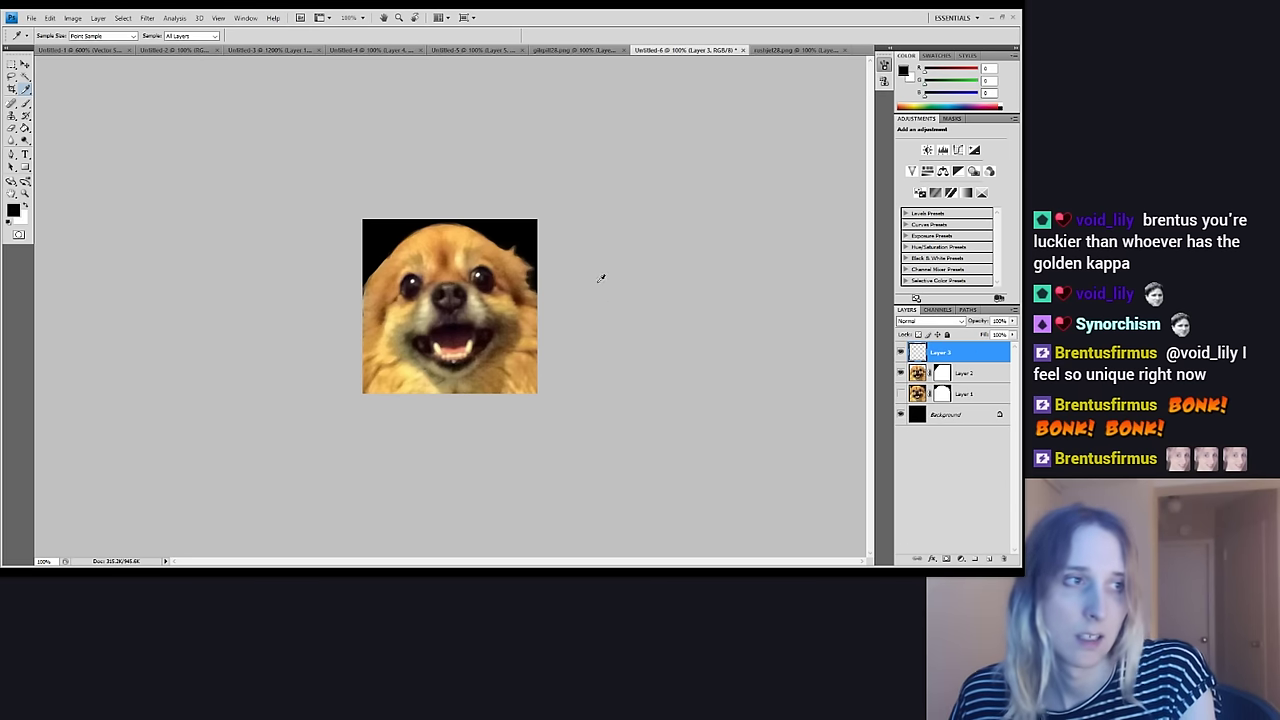
click(391, 256)
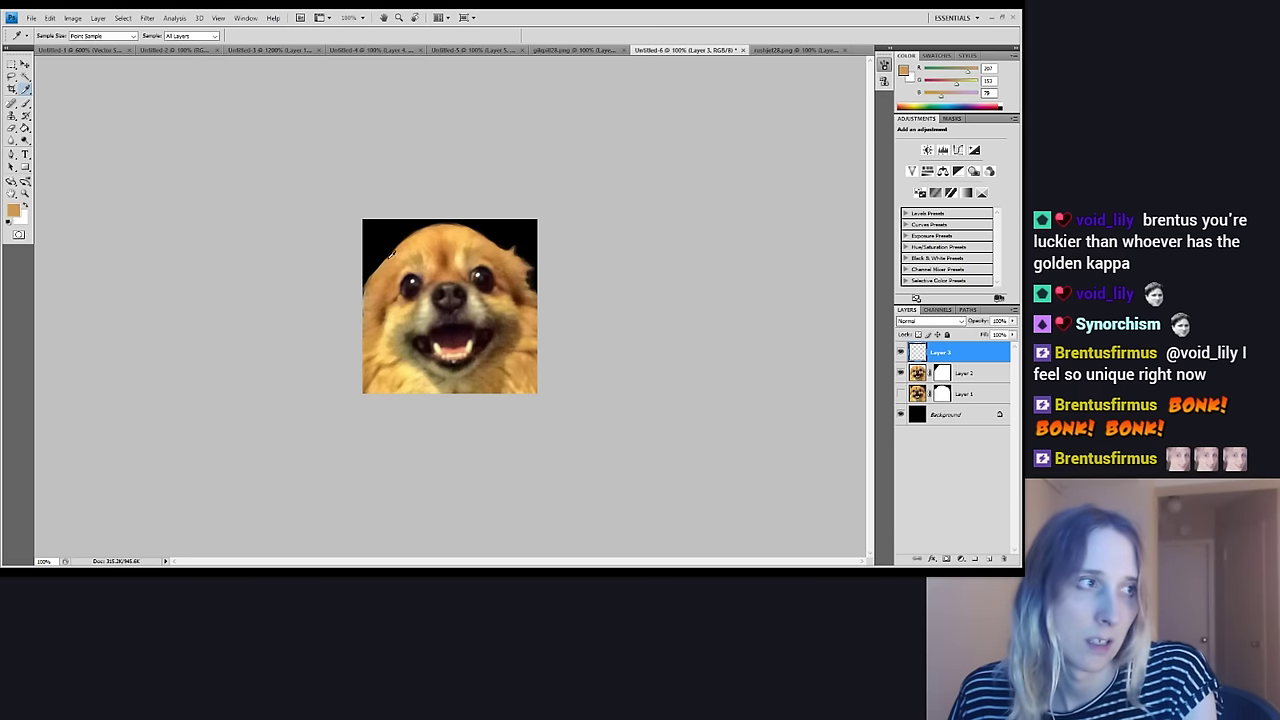
key(b)
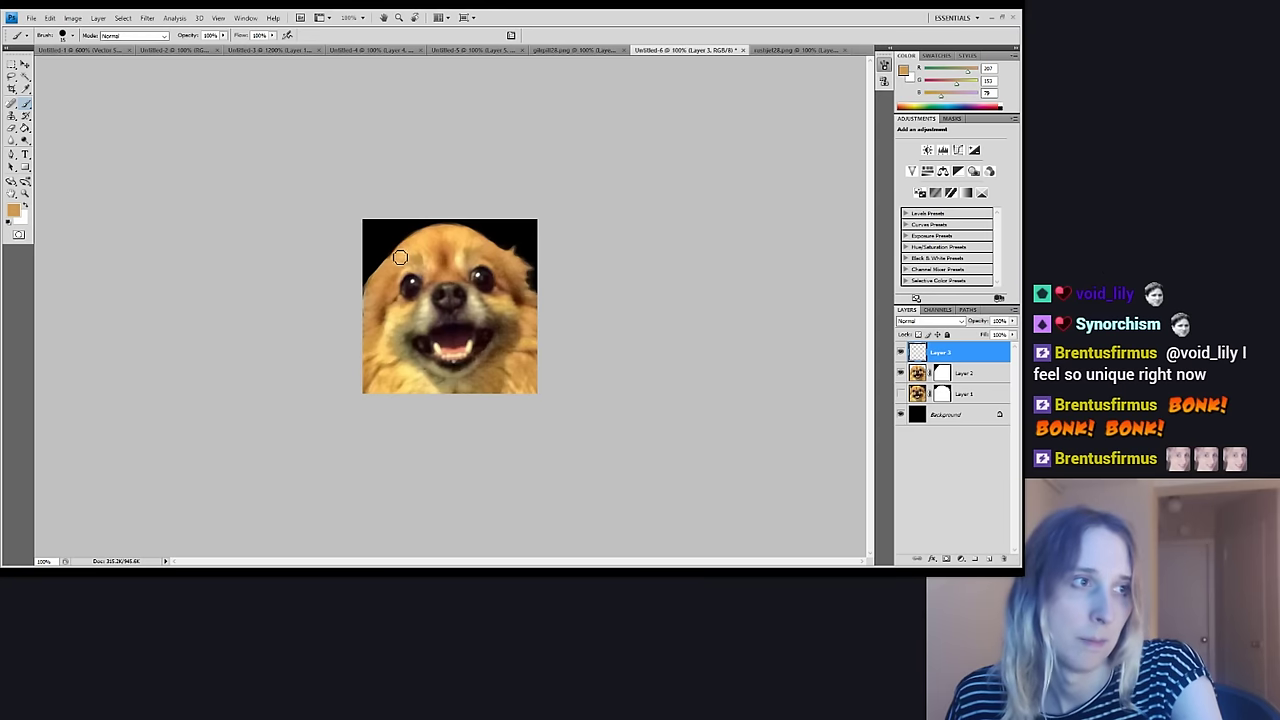
key(bracketleft)
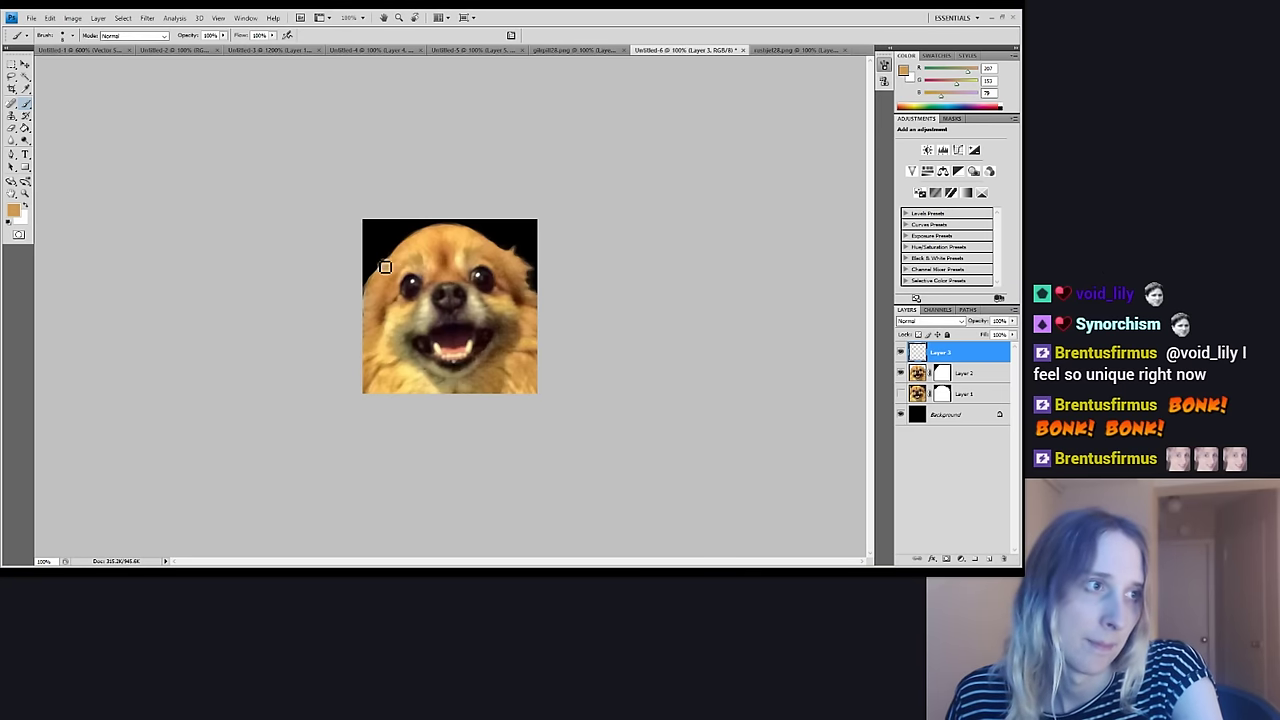
click(390, 266)
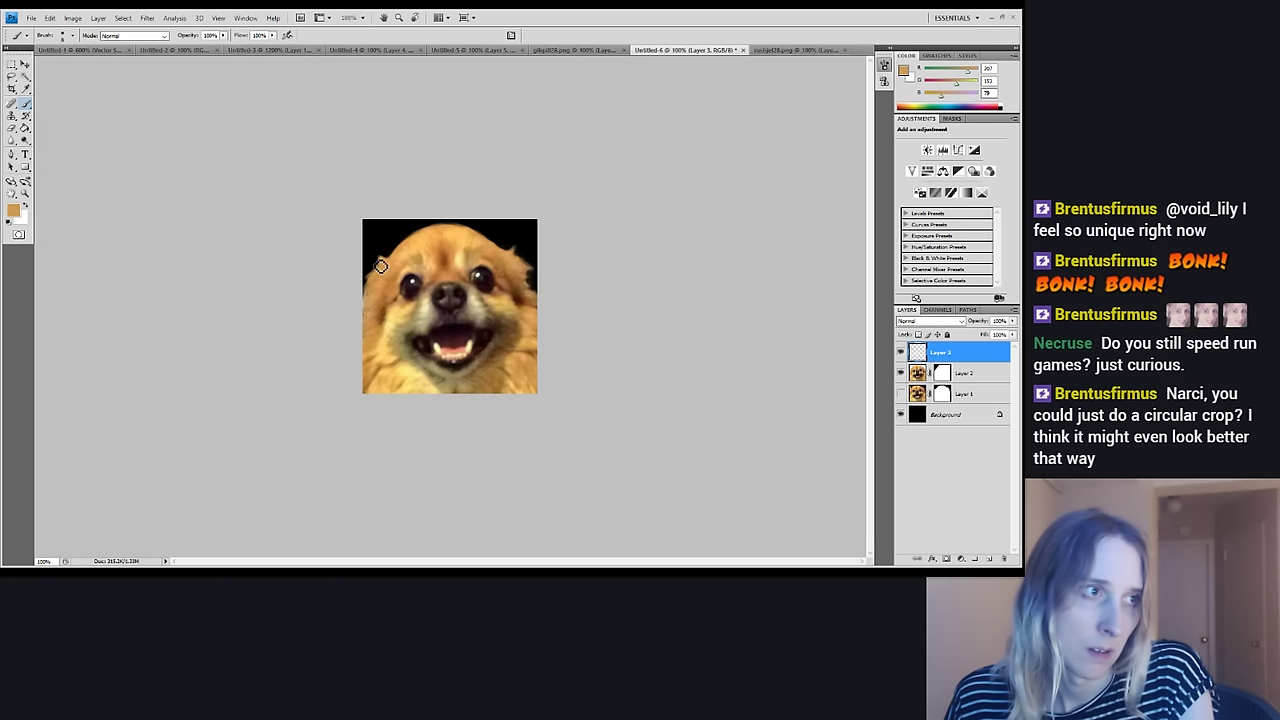
Add a layer mask to Layer 3 and brush black on it to shape the painted ear tuft
click(946, 557)
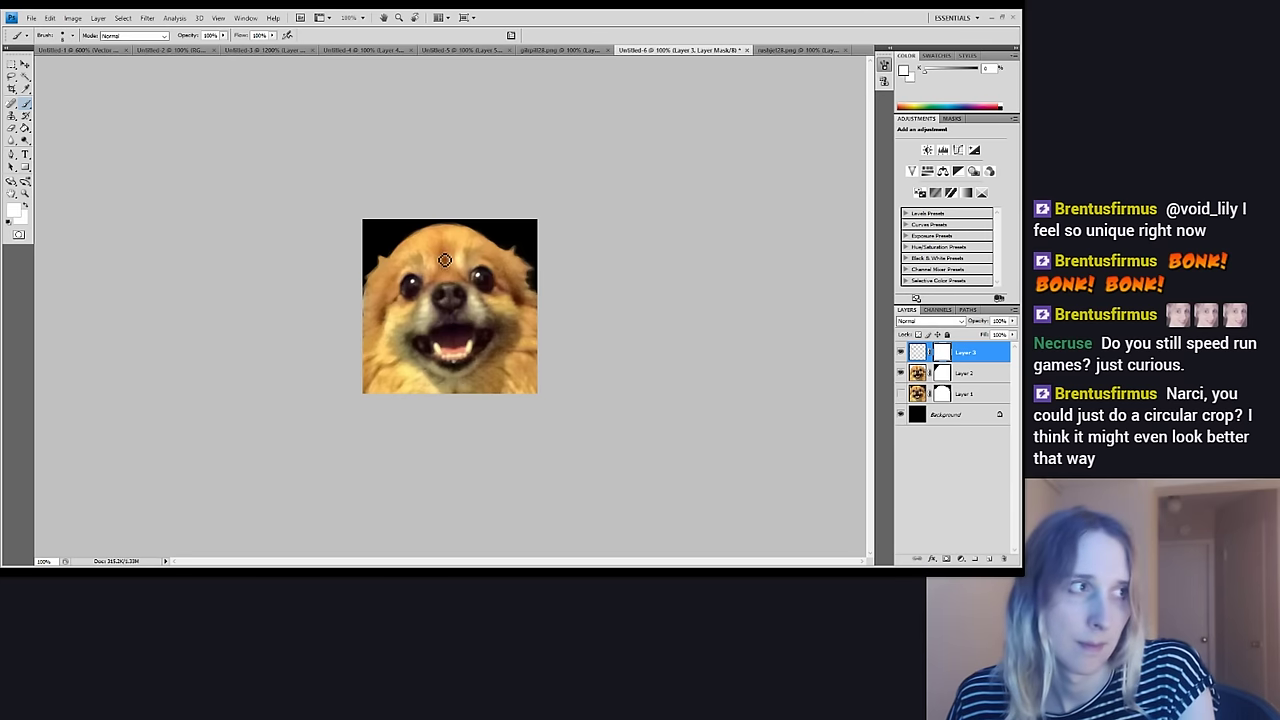
key(d)
key(x)
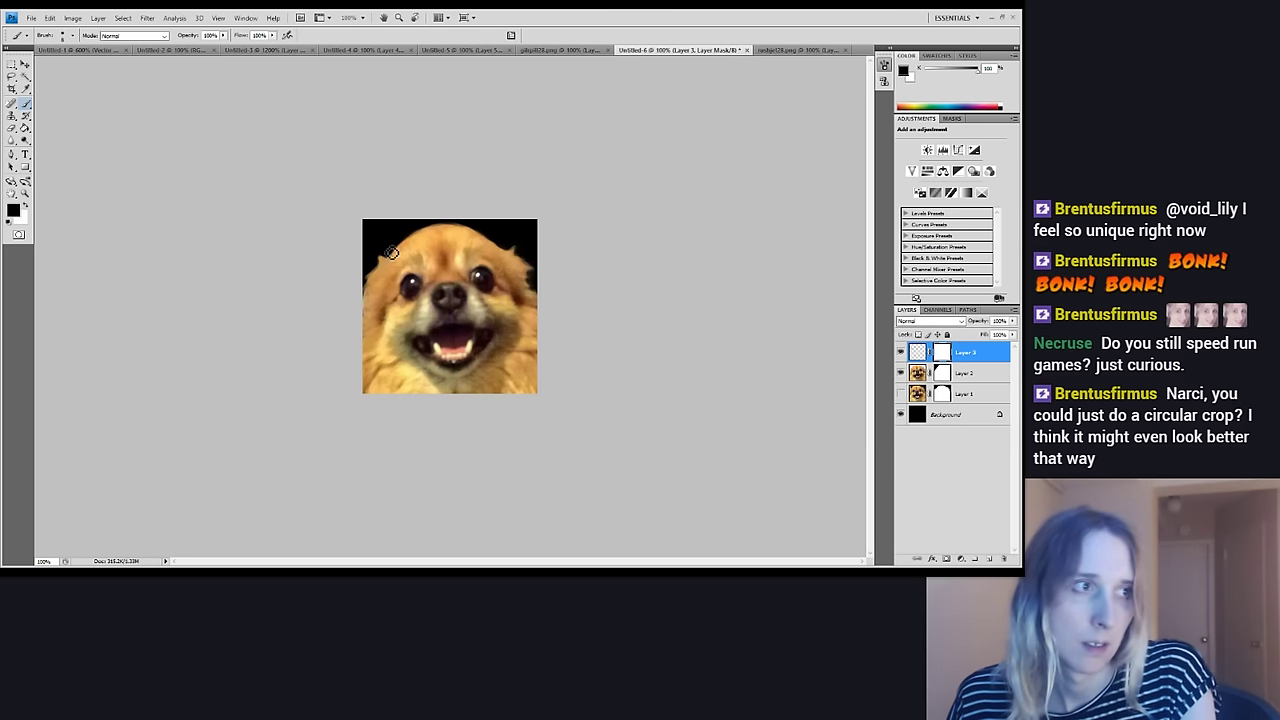
drag(379, 271, 388, 259)
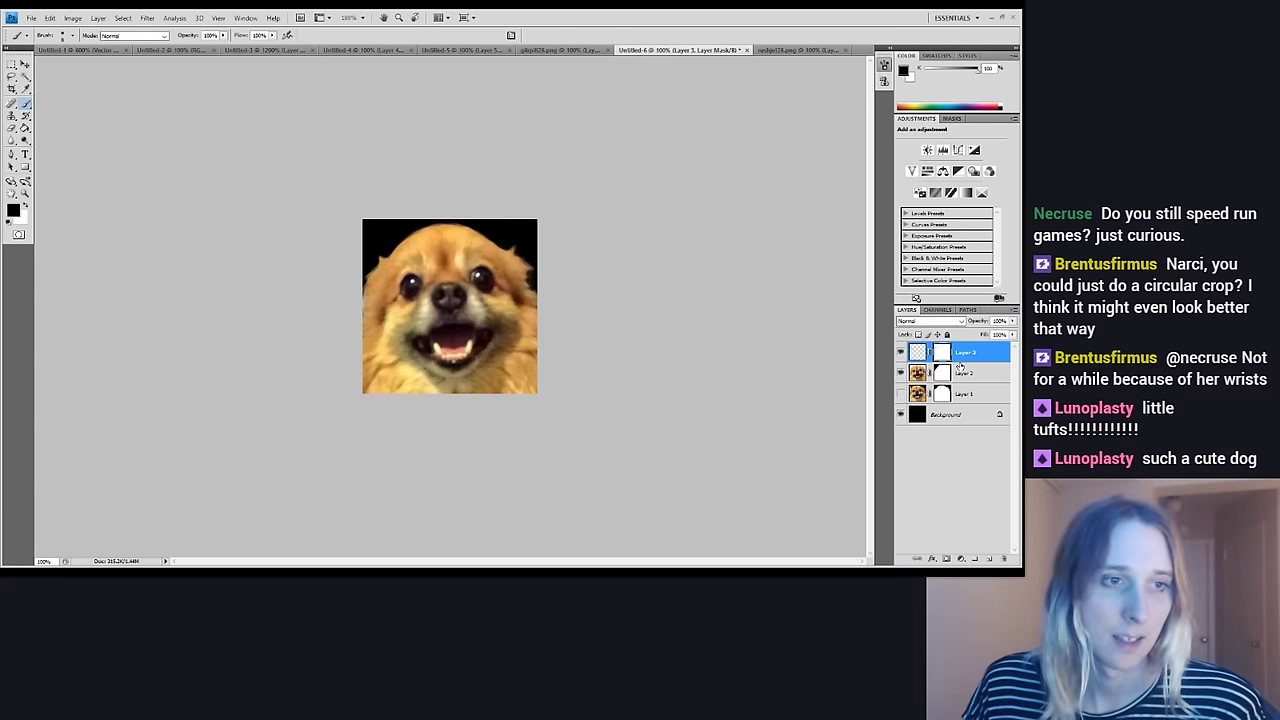
Hide the black Background layer to leave the dog's head on transparency and check it at small size
click(901, 414)
click(901, 414)
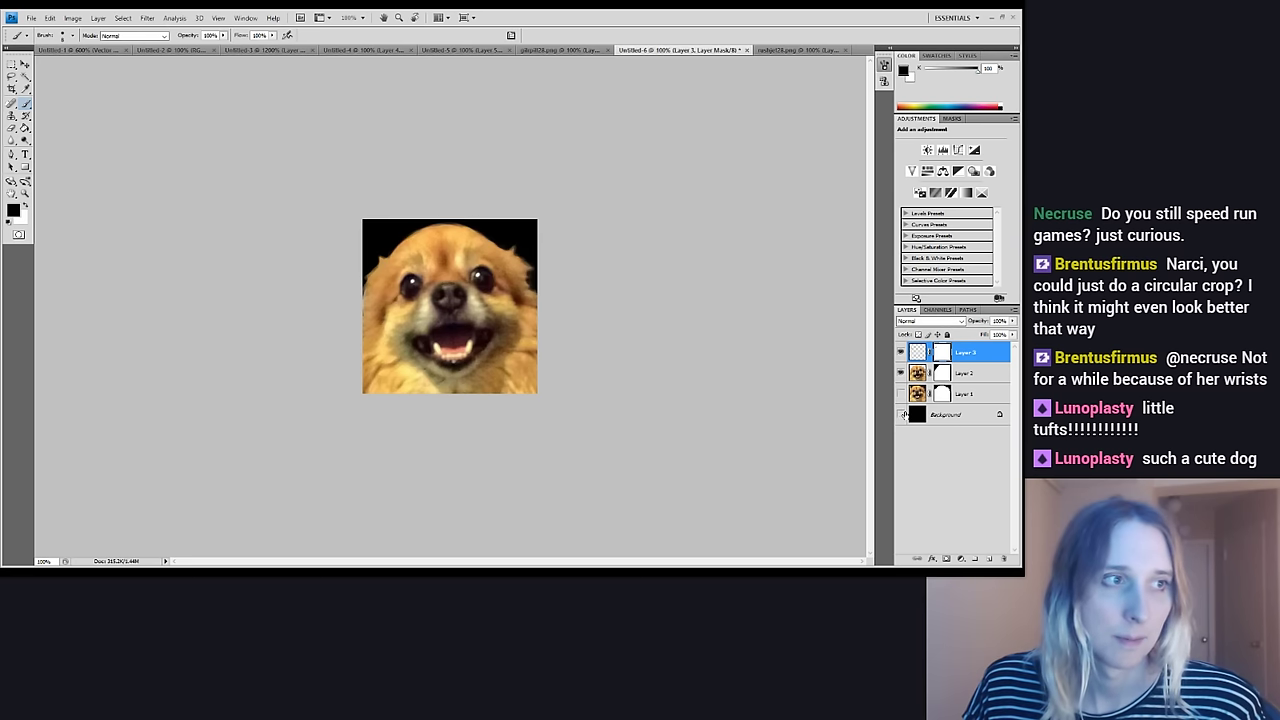
click(901, 414)
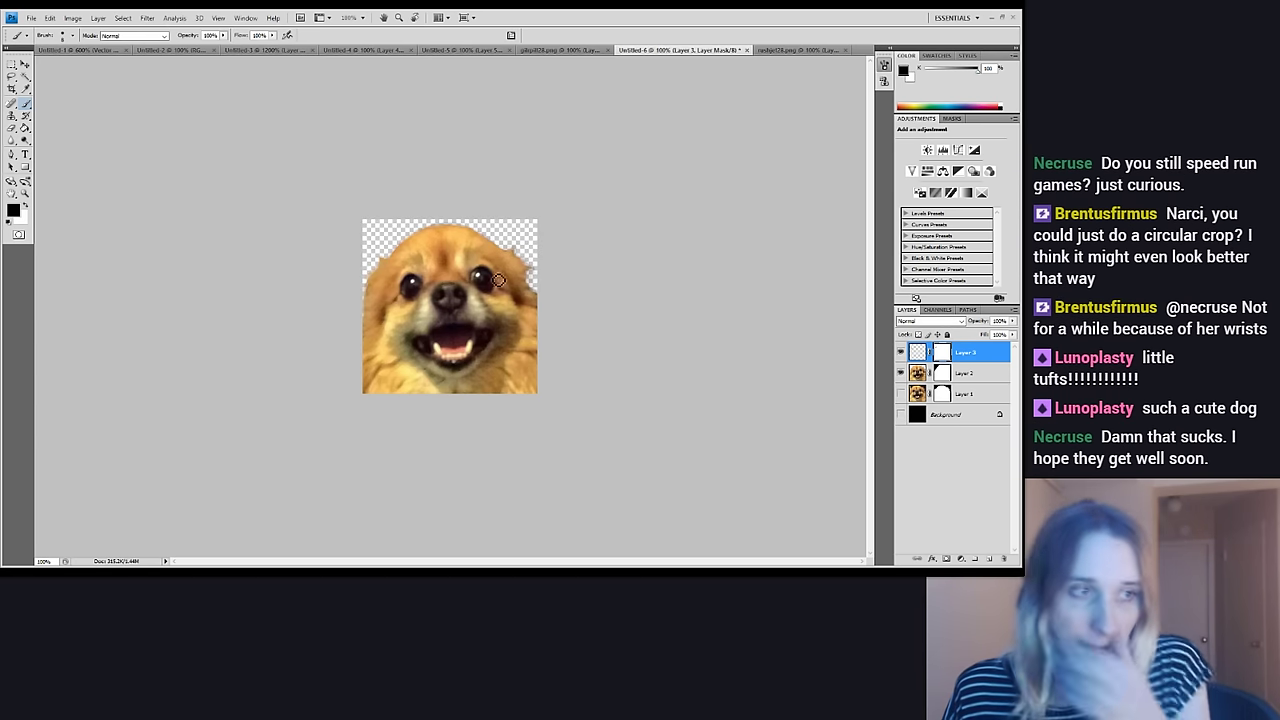
key(ctrl+minus)
key(ctrl+minus)
key(ctrl+minus)
key(ctrl+minus)
key(ctrl+minus)
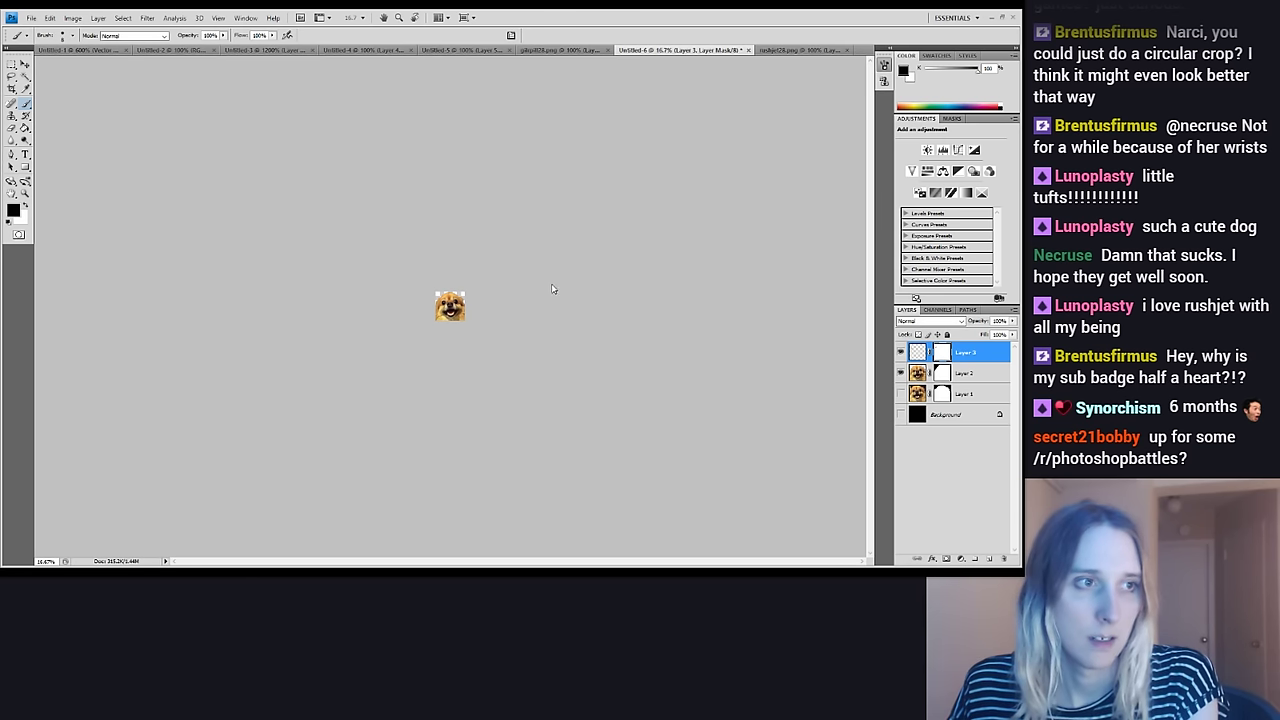
Copy the small dog emote from rushjet28.png into the Untitled-5 chat mockup as a new layer
click(560, 50)
click(453, 50)
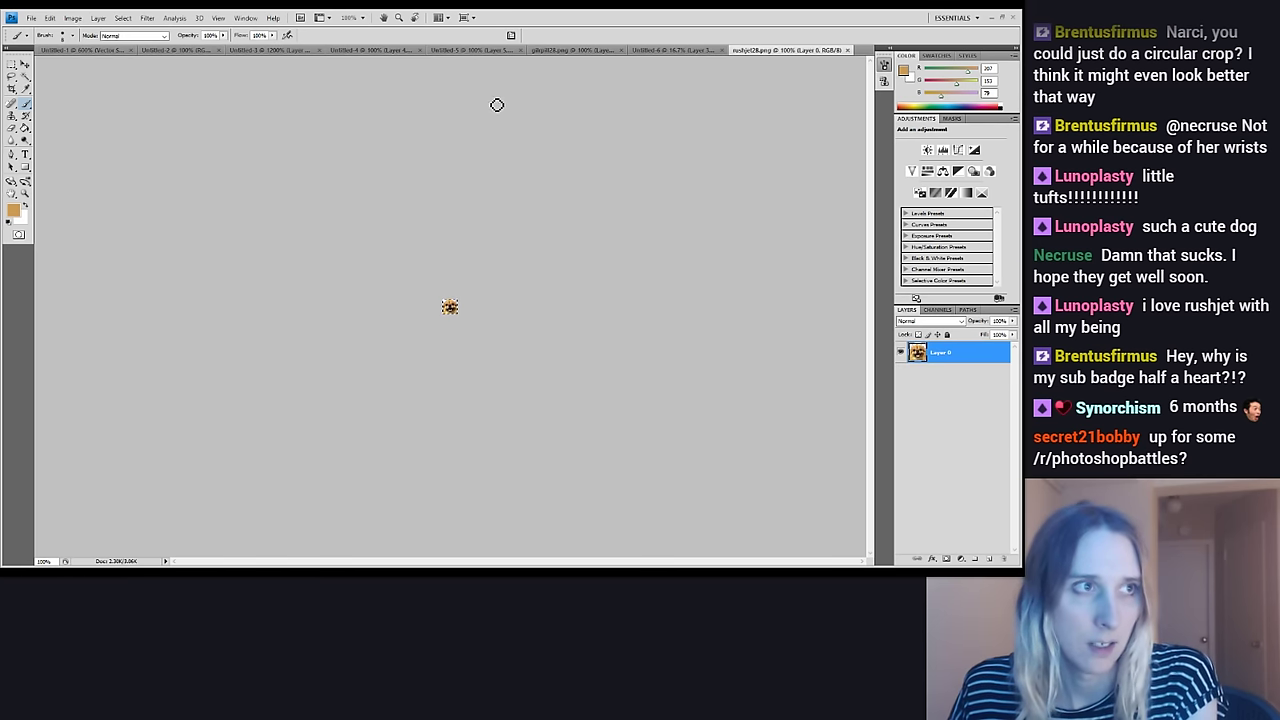
click(470, 50)
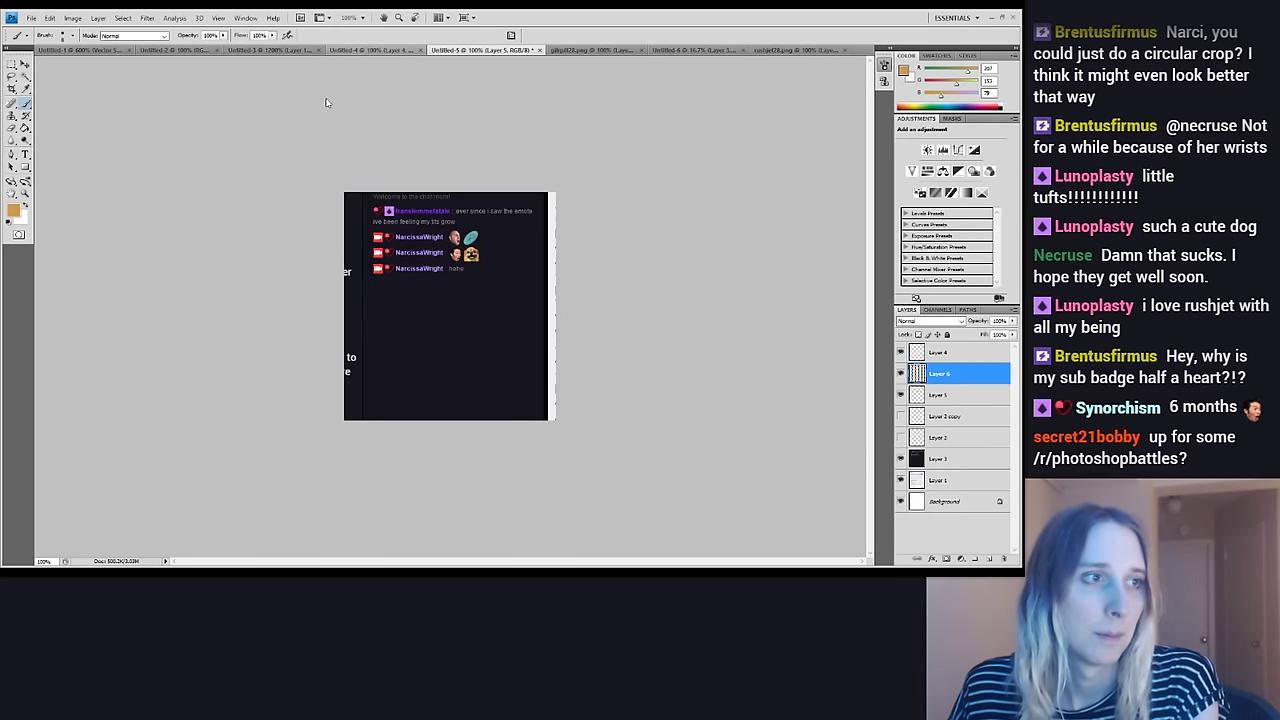
Move the new dog emote on Layer 6 directly beside the earlier one in the second chat line and compare them up close
click(25, 64)
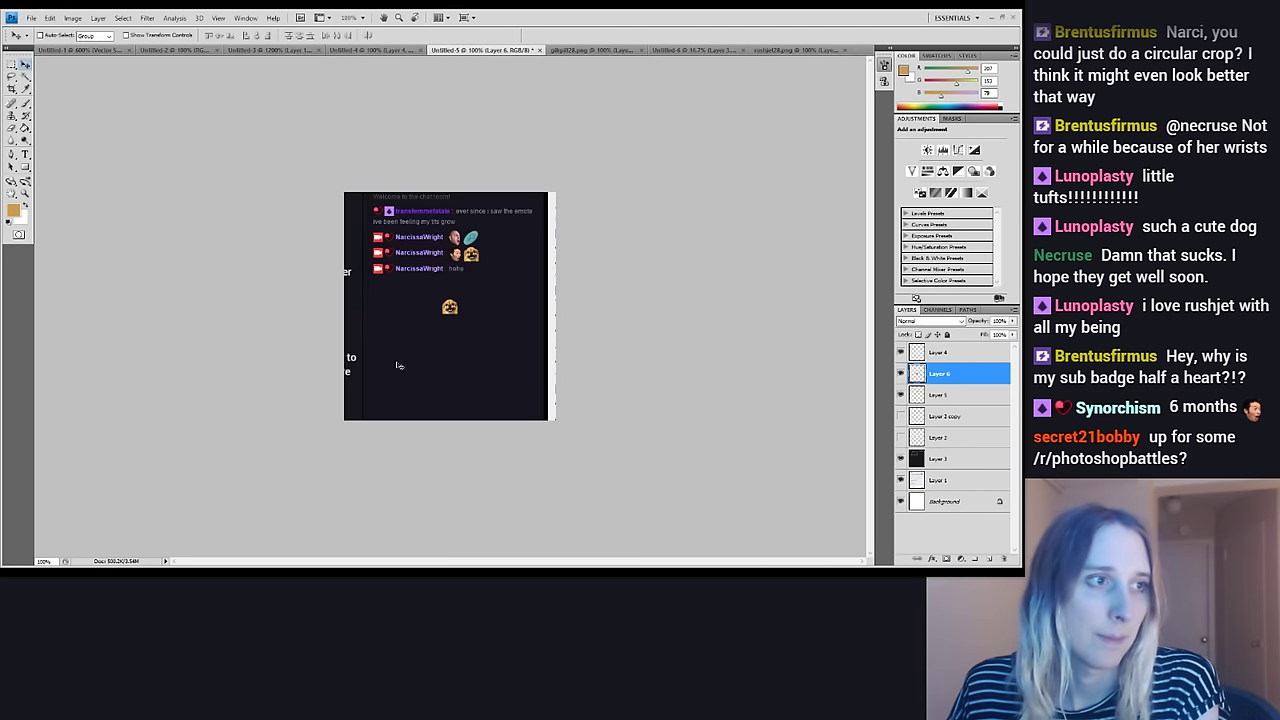
drag(402, 368, 438, 315)
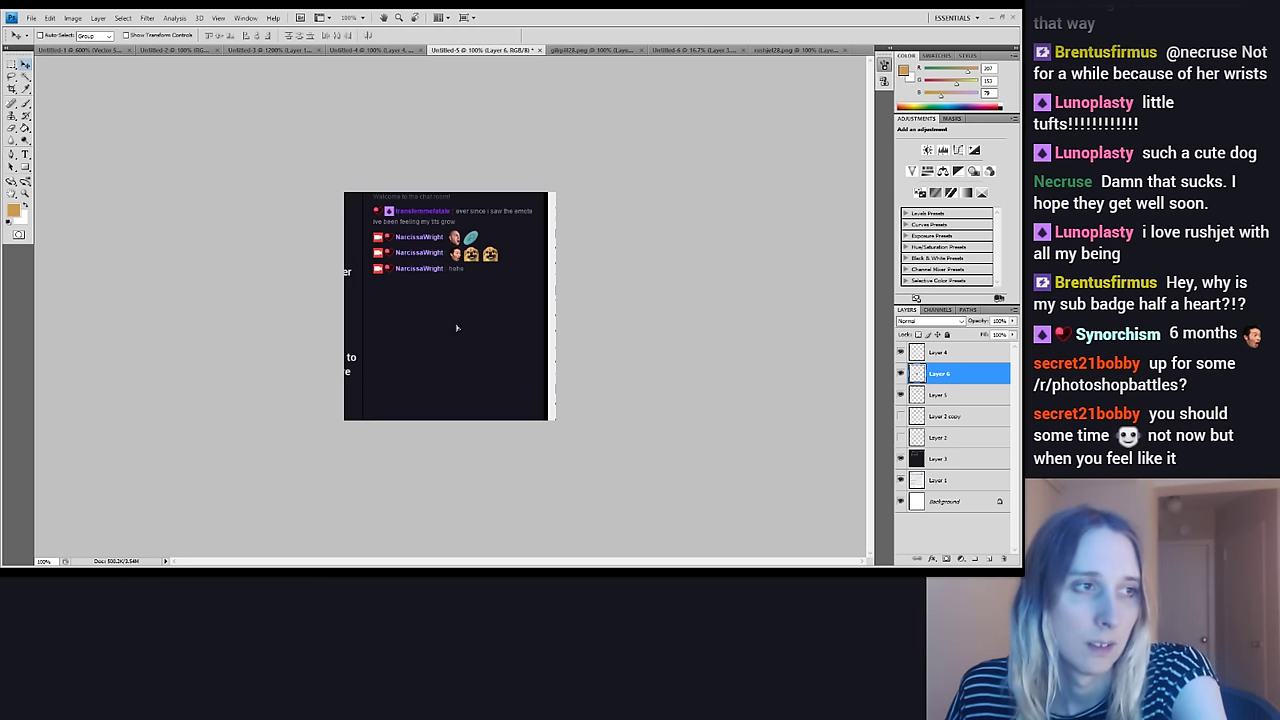
key(Right)
key(Right)
key(Right)
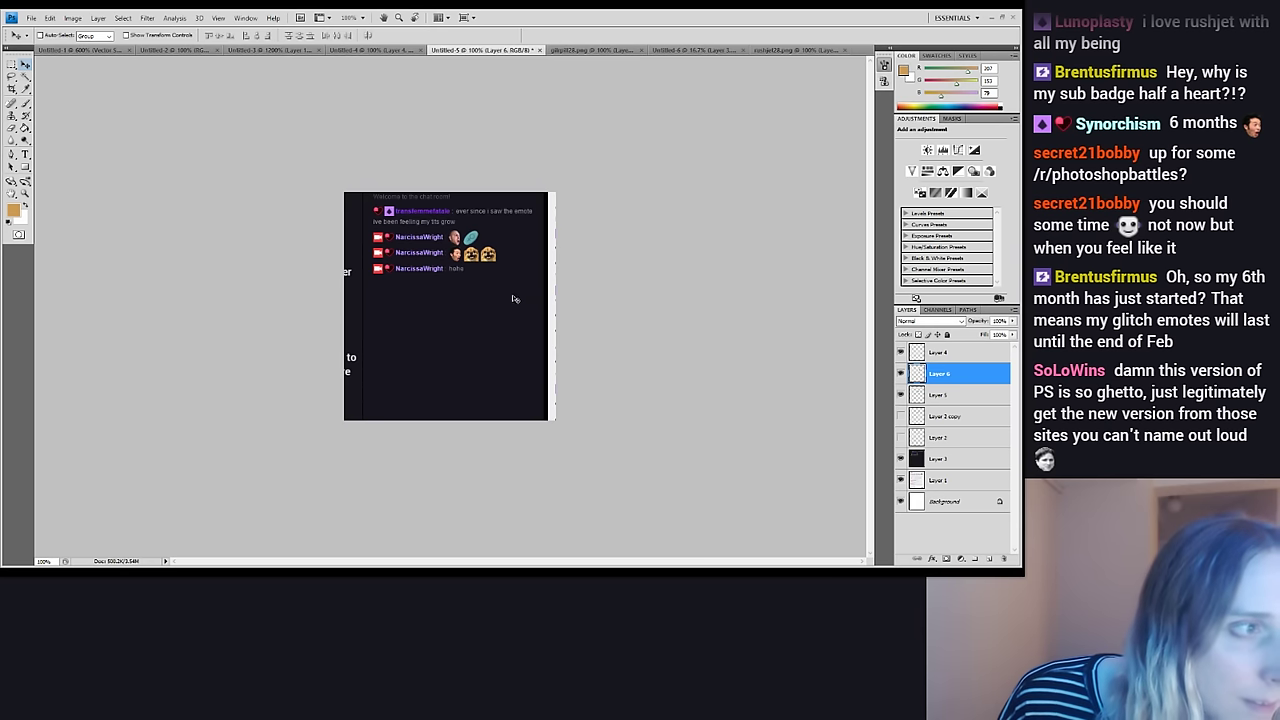
click(25, 192)
click(498, 282)
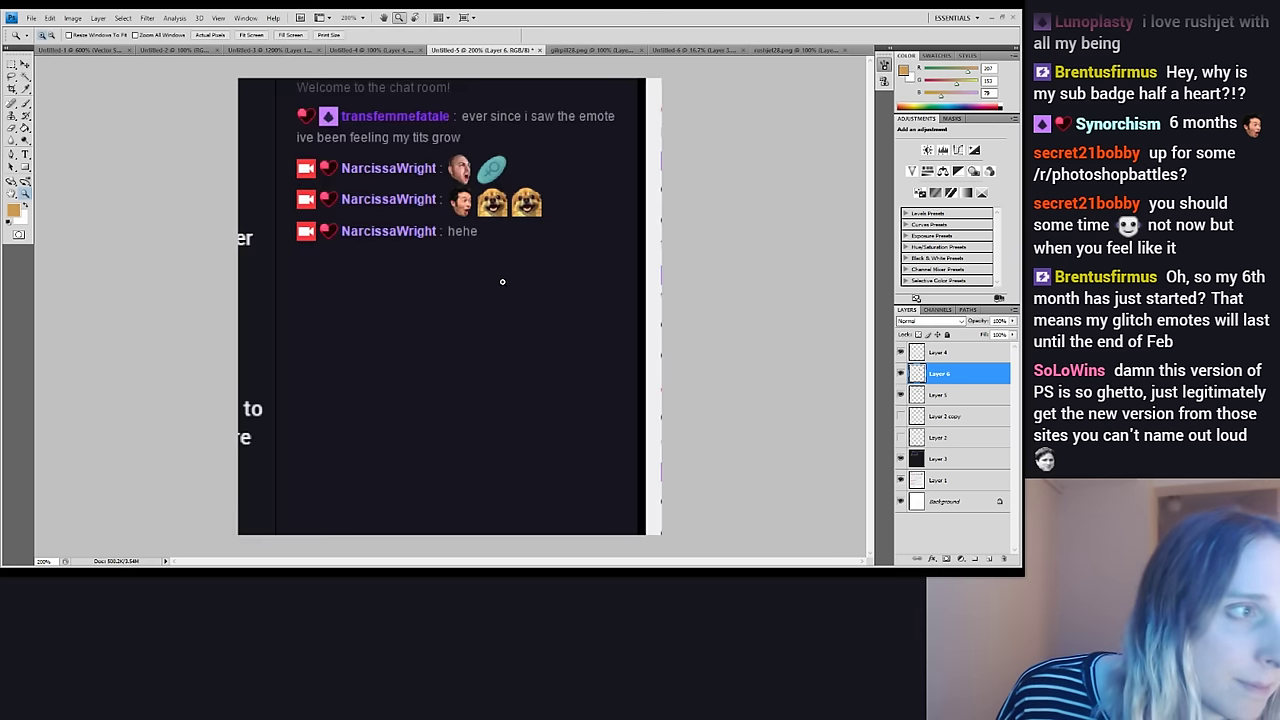
click(498, 240)
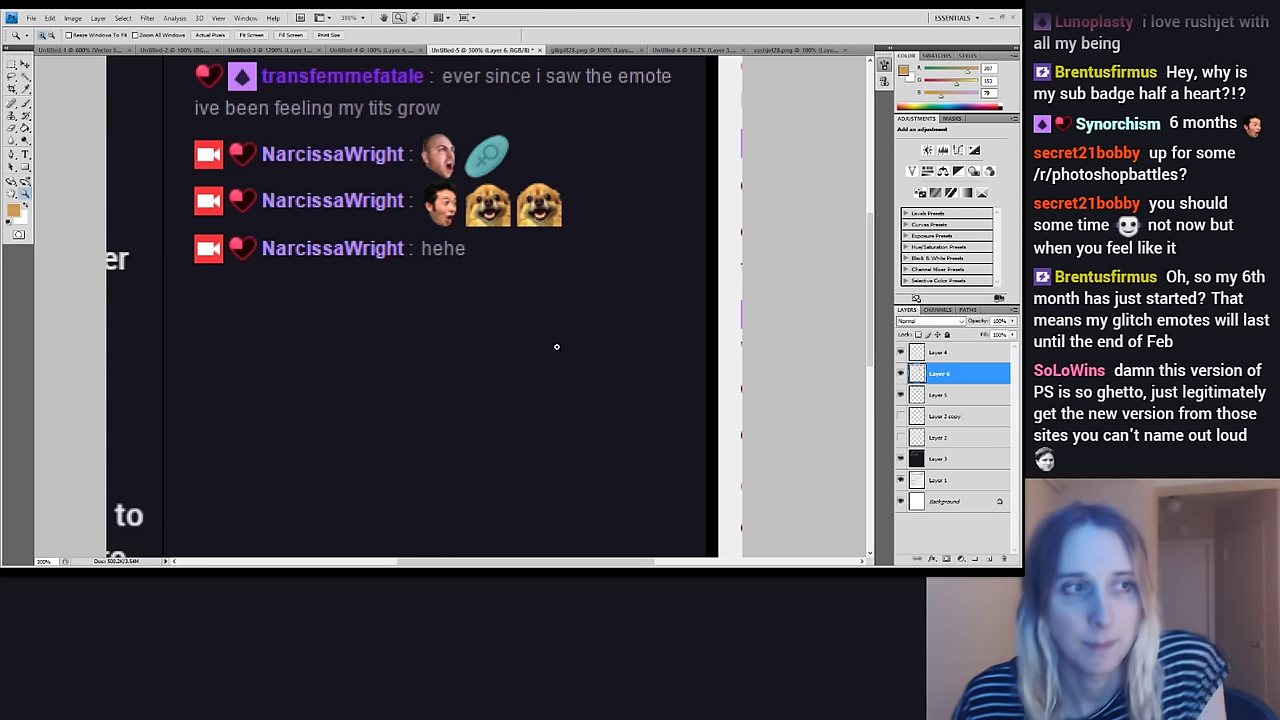
Compare the two dog emotes in the second chat line of the mockup at 100% and 200% zoom
alt+click(557, 347)
alt+click(557, 347)
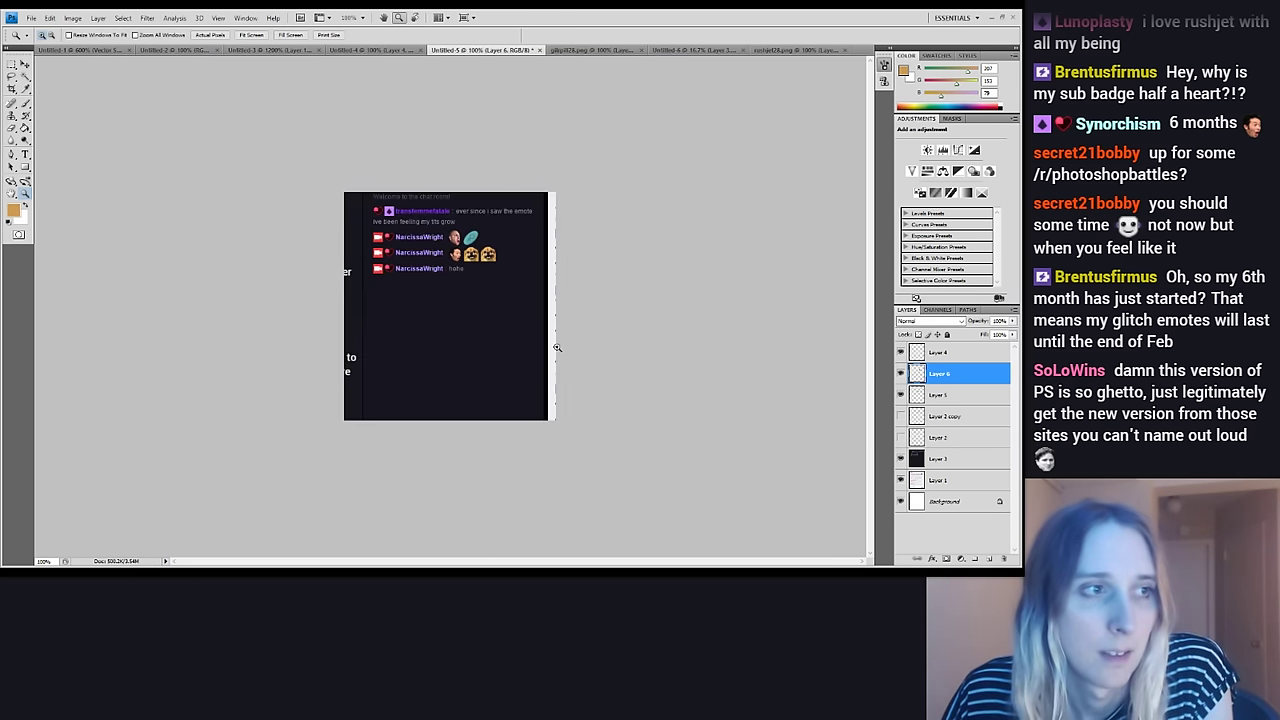
click(559, 350)
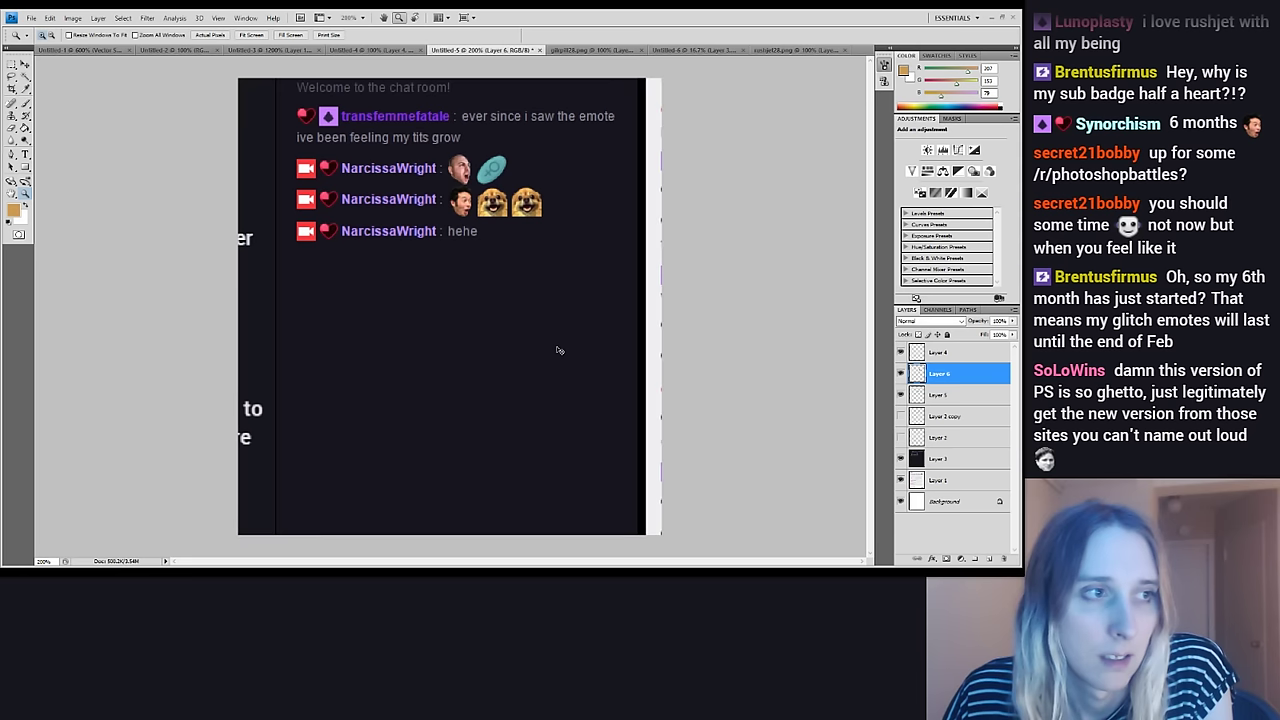
alt+click(559, 348)
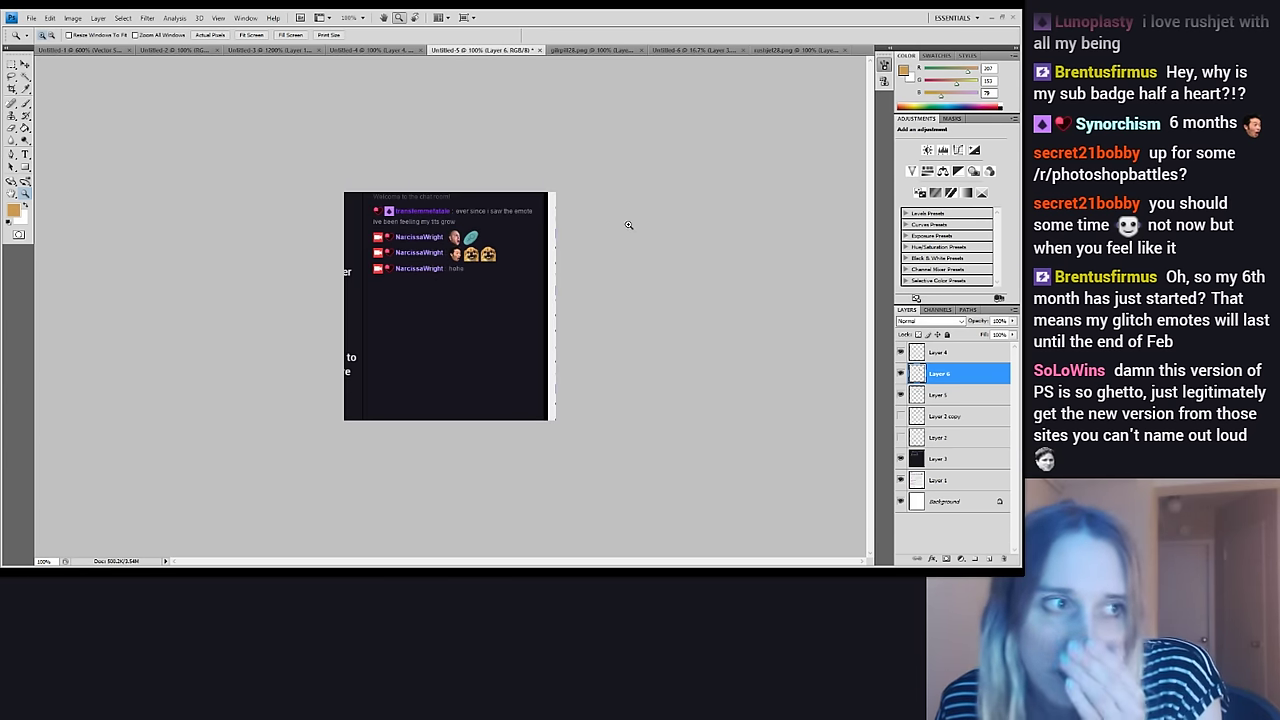
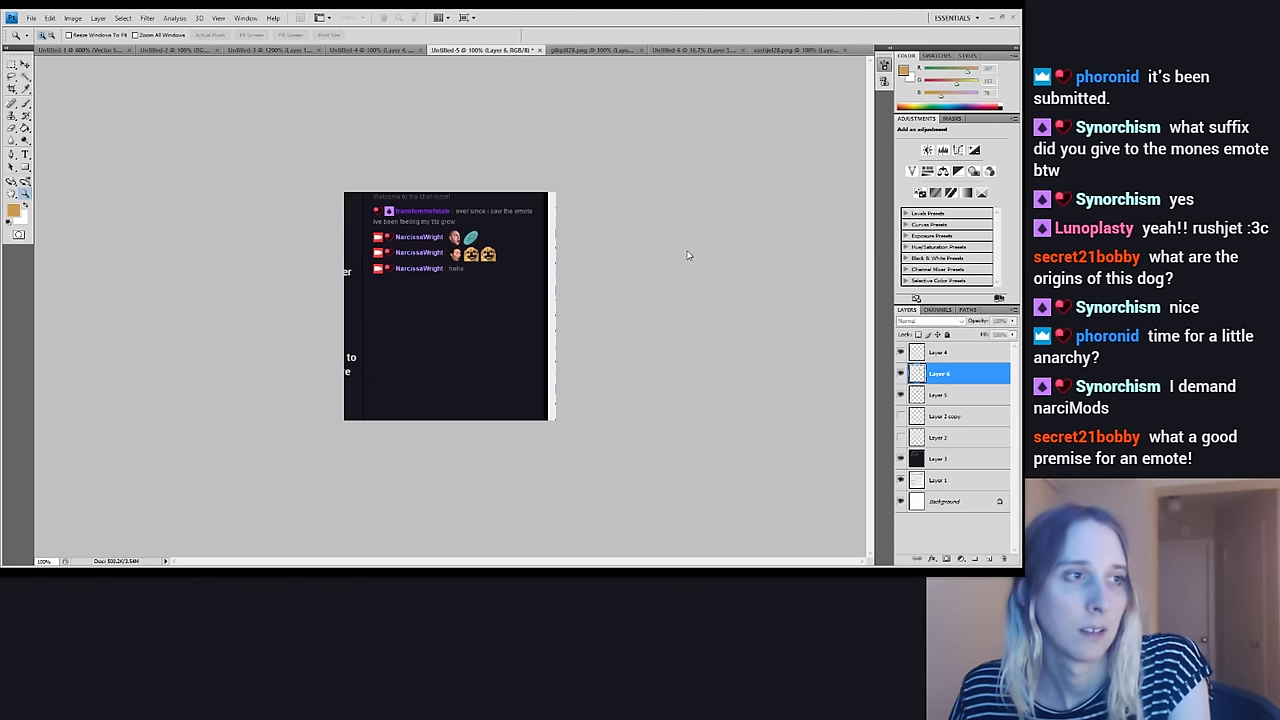
Add a layer mask to the portrait on Layer 1 of Untitled-7 and, with Background hidden, brush away the wall beside the upper-left hair
key(ctrl+alt+shift+s)
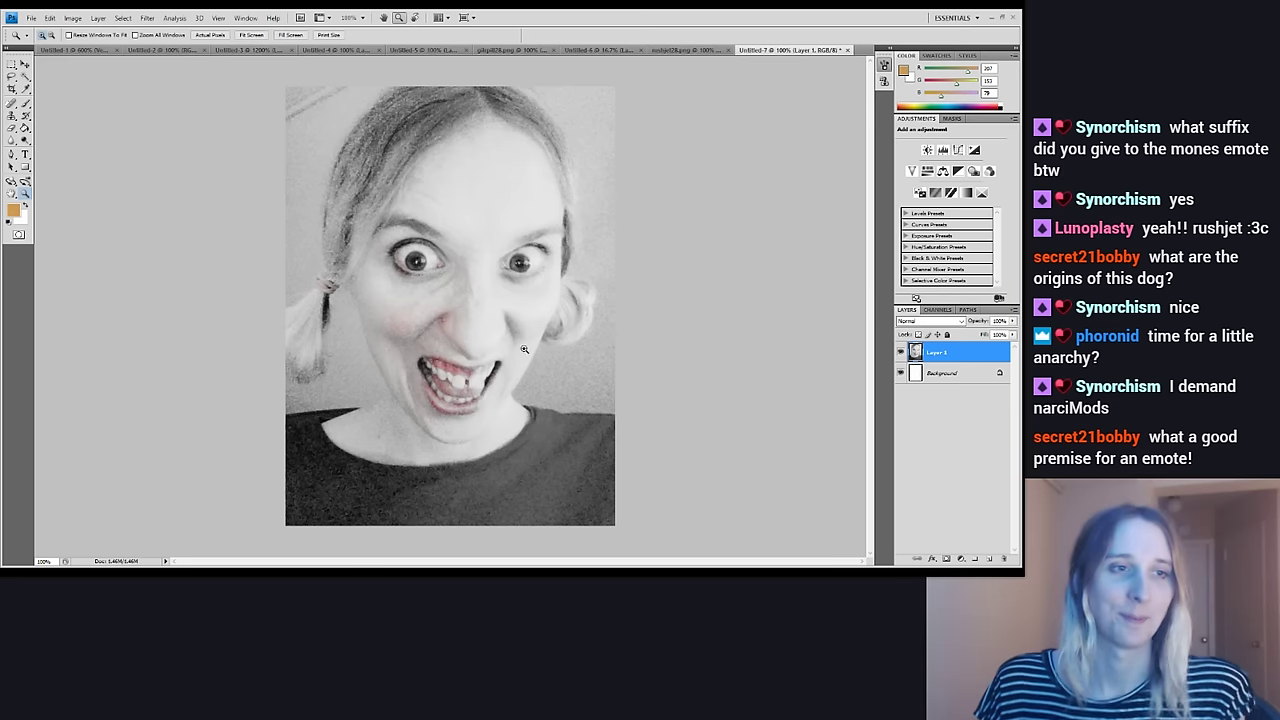
click(948, 559)
click(901, 373)
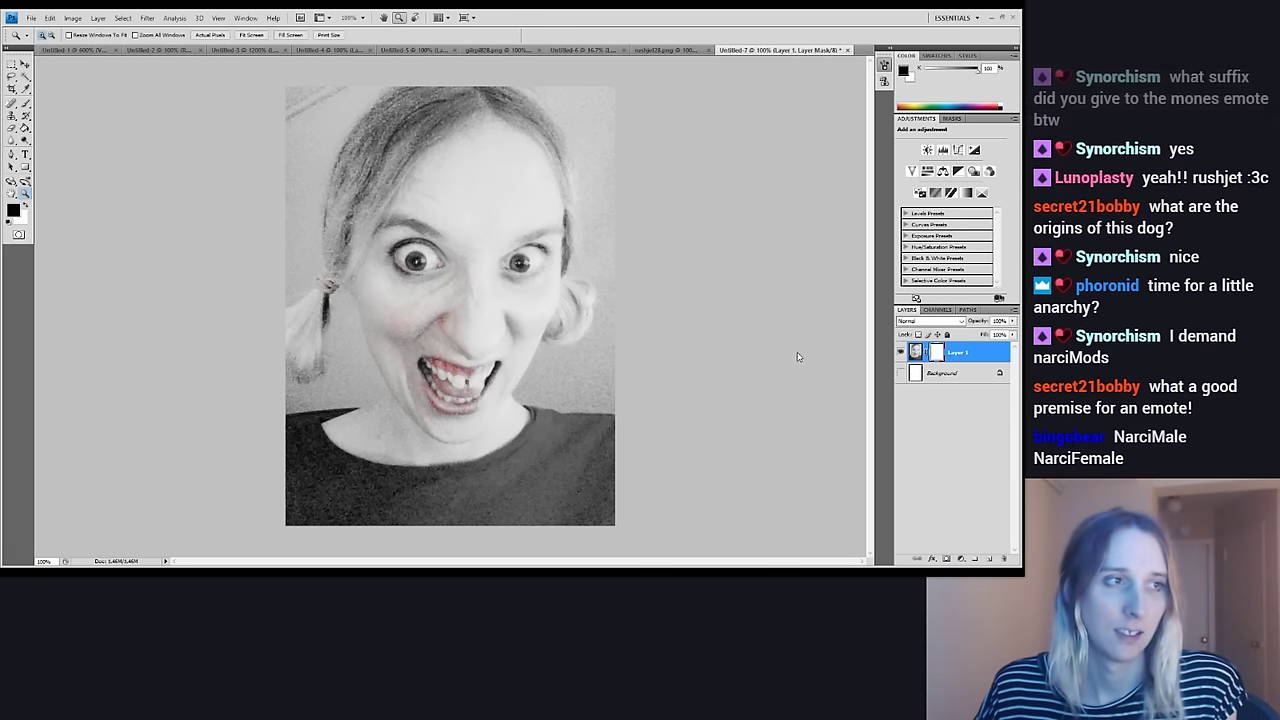
click(26, 104)
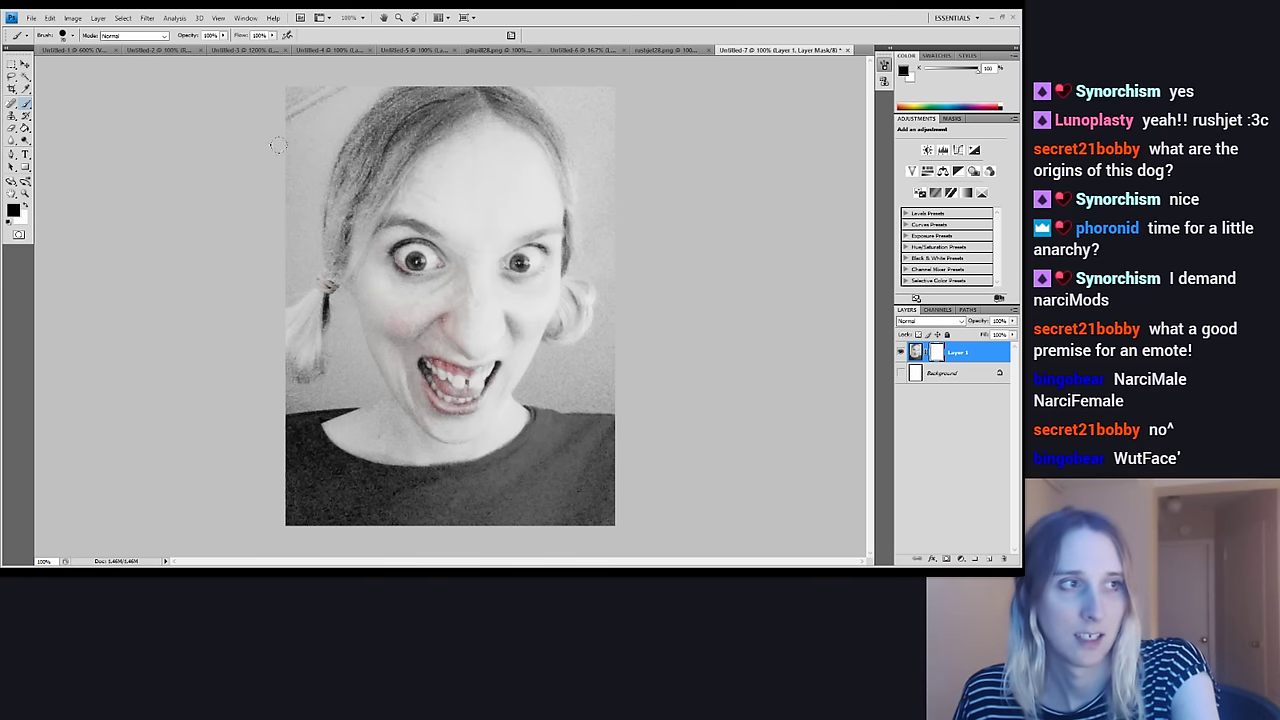
mouse_move(280, 175)
mouse_down()
mouse_move(290, 105)
mouse_move(265, 112)
mouse_move(274, 106)
mouse_move(273, 140)
mouse_move(325, 67)
mouse_move(298, 143)
mouse_move(300, 97)
mouse_move(287, 133)
mouse_move(312, 83)
mouse_move(292, 125)
mouse_move(330, 66)
mouse_move(298, 128)
mouse_move(330, 68)
mouse_move(306, 125)
mouse_move(341, 70)
mouse_move(302, 128)
mouse_move(358, 60)
mouse_up()
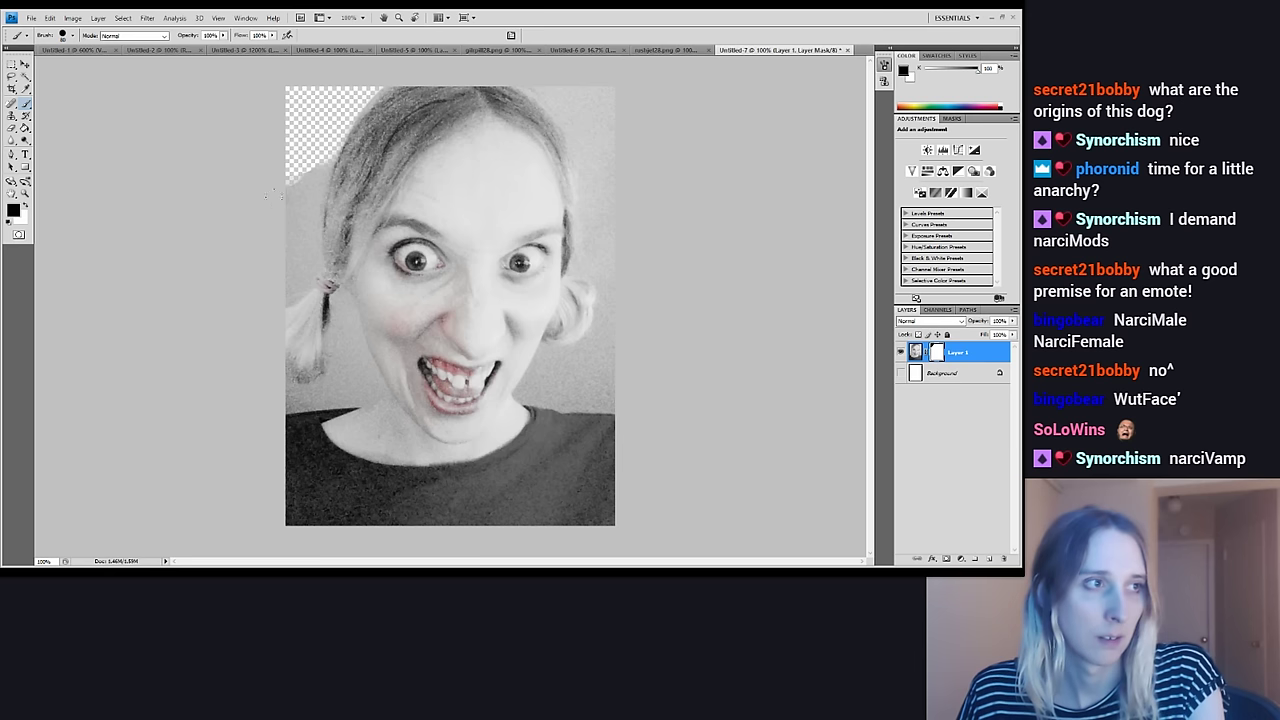
mouse_move(282, 195)
mouse_down()
mouse_move(300, 230)
mouse_move(318, 170)
mouse_move(300, 215)
mouse_move(289, 200)
mouse_up()
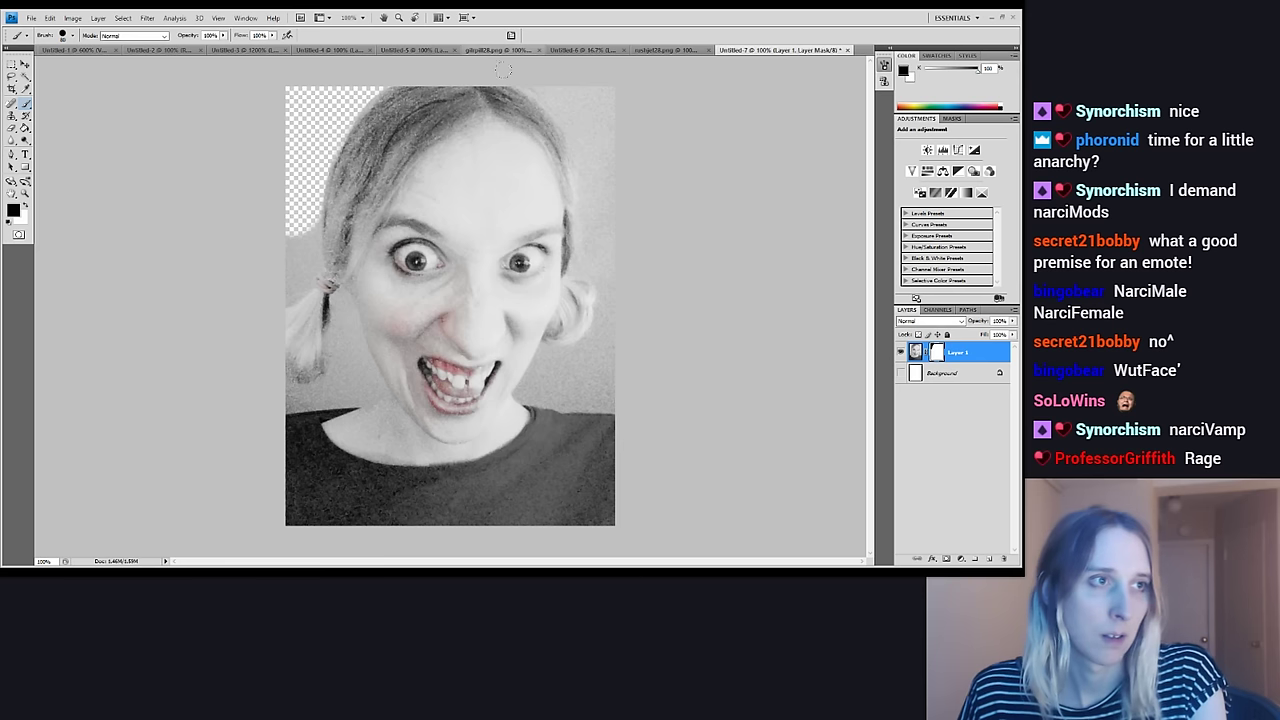
Brush black on the Layer 1 mask to hide the wall along the right side of the head, around the pigtail and beside the neck
mouse_move(574, 88)
mouse_down()
mouse_move(549, 55)
mouse_move(576, 97)
mouse_move(547, 56)
mouse_move(559, 92)
mouse_move(535, 50)
mouse_move(548, 94)
mouse_up()
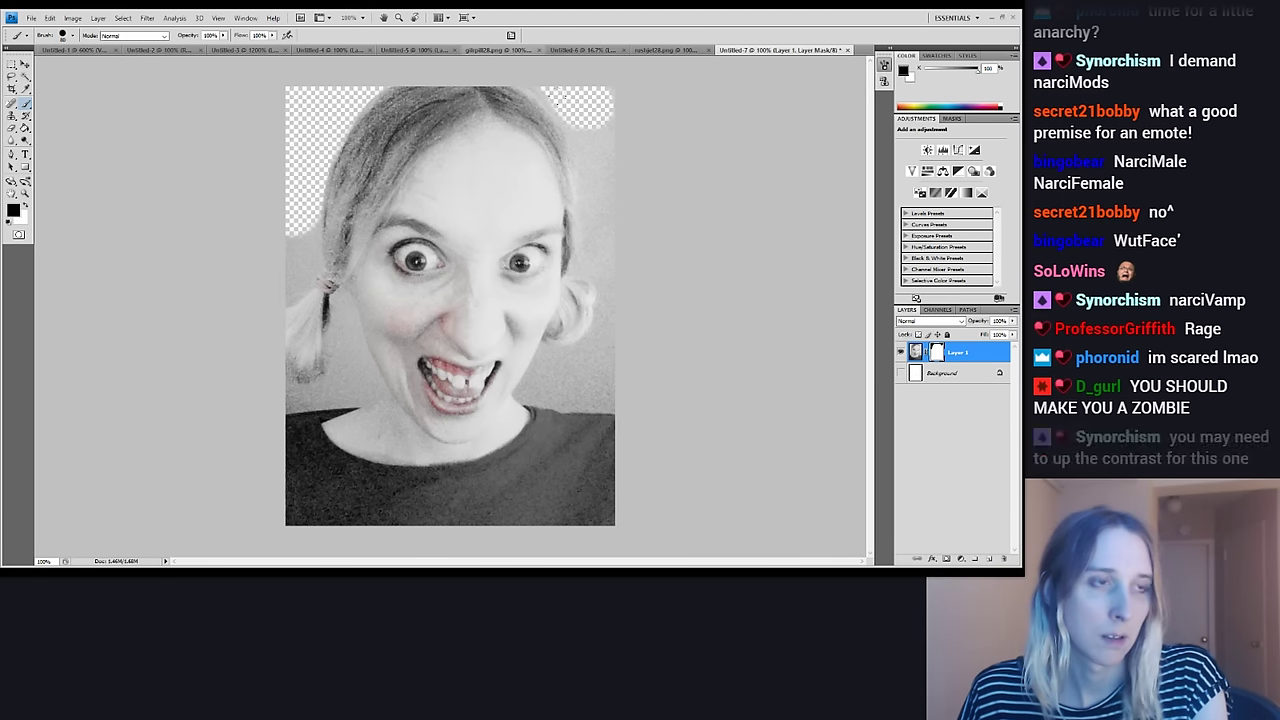
drag(584, 180, 593, 113)
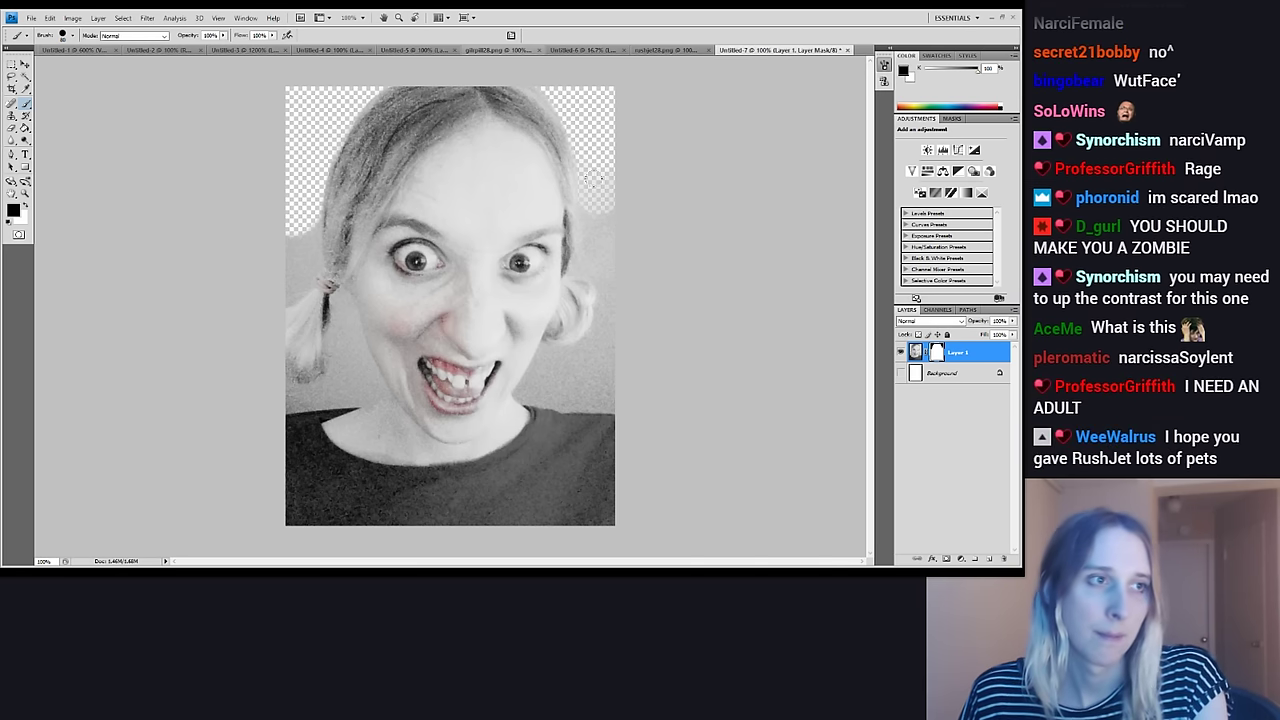
drag(586, 180, 591, 238)
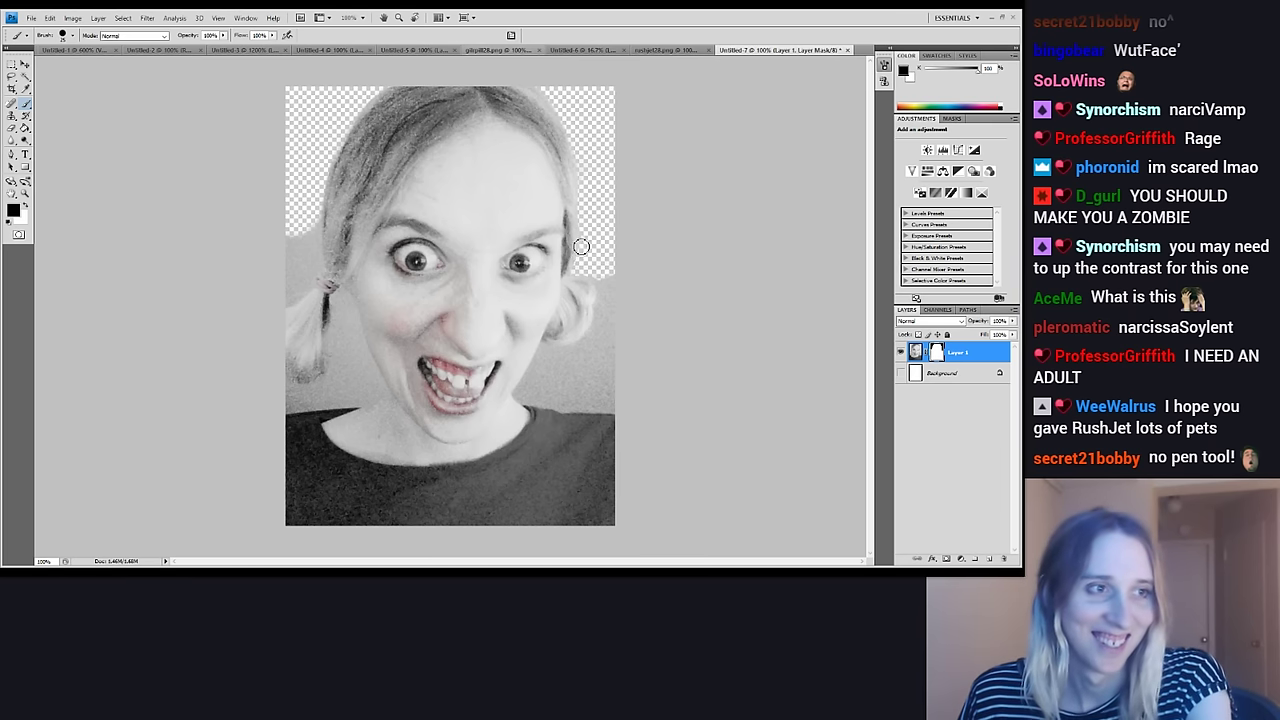
mouse_move(583, 256)
mouse_down()
mouse_move(592, 211)
mouse_move(584, 251)
mouse_move(591, 215)
mouse_move(573, 229)
mouse_move(578, 257)
mouse_move(588, 162)
mouse_move(550, 88)
mouse_up()
mouse_move(600, 266)
mouse_down()
mouse_move(617, 341)
mouse_move(588, 333)
mouse_move(611, 305)
mouse_move(596, 271)
mouse_move(610, 320)
mouse_move(601, 312)
mouse_move(596, 355)
mouse_move(615, 343)
mouse_move(590, 400)
mouse_up()
mouse_move(511, 432)
mouse_down()
mouse_move(506, 450)
mouse_move(530, 425)
mouse_move(505, 430)
mouse_up()
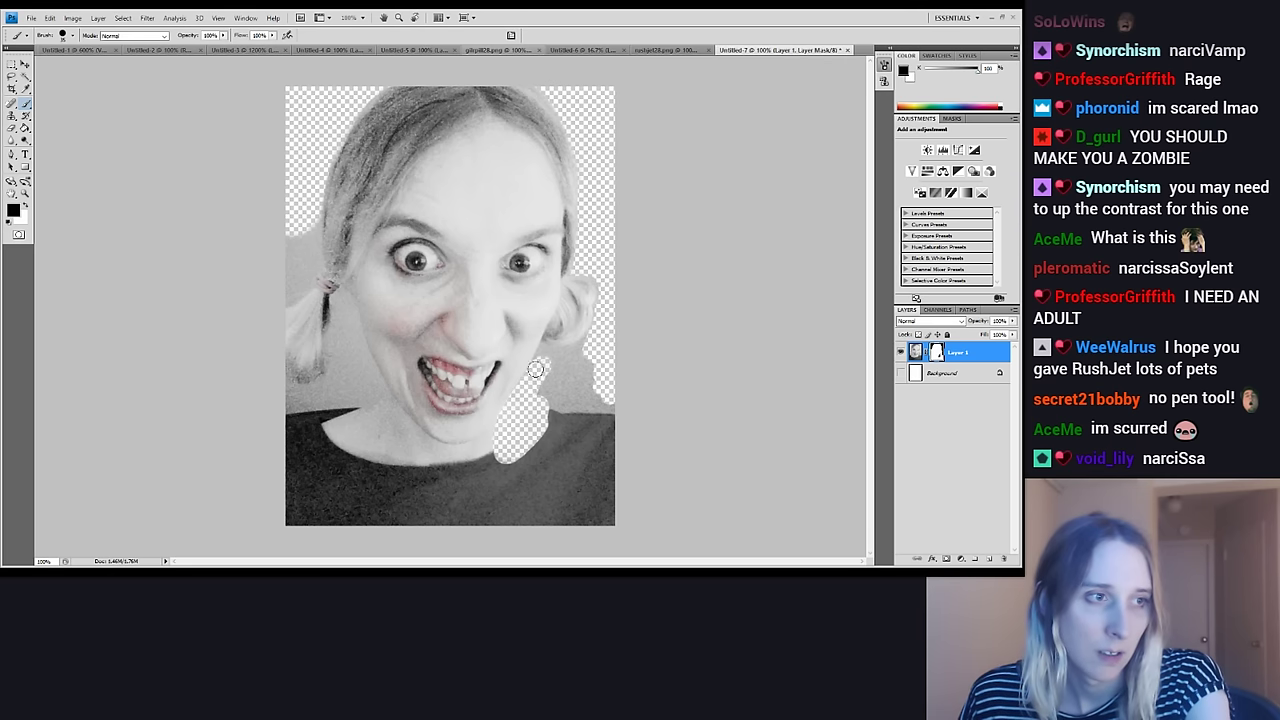
mouse_move(543, 353)
mouse_down()
mouse_move(603, 330)
mouse_move(568, 363)
mouse_move(570, 350)
mouse_move(545, 358)
mouse_move(588, 347)
mouse_move(575, 345)
mouse_move(598, 310)
mouse_move(585, 298)
mouse_up()
Show the Background layer again and fill it with the orange-tan foreground colour
click(901, 372)
click(950, 372)
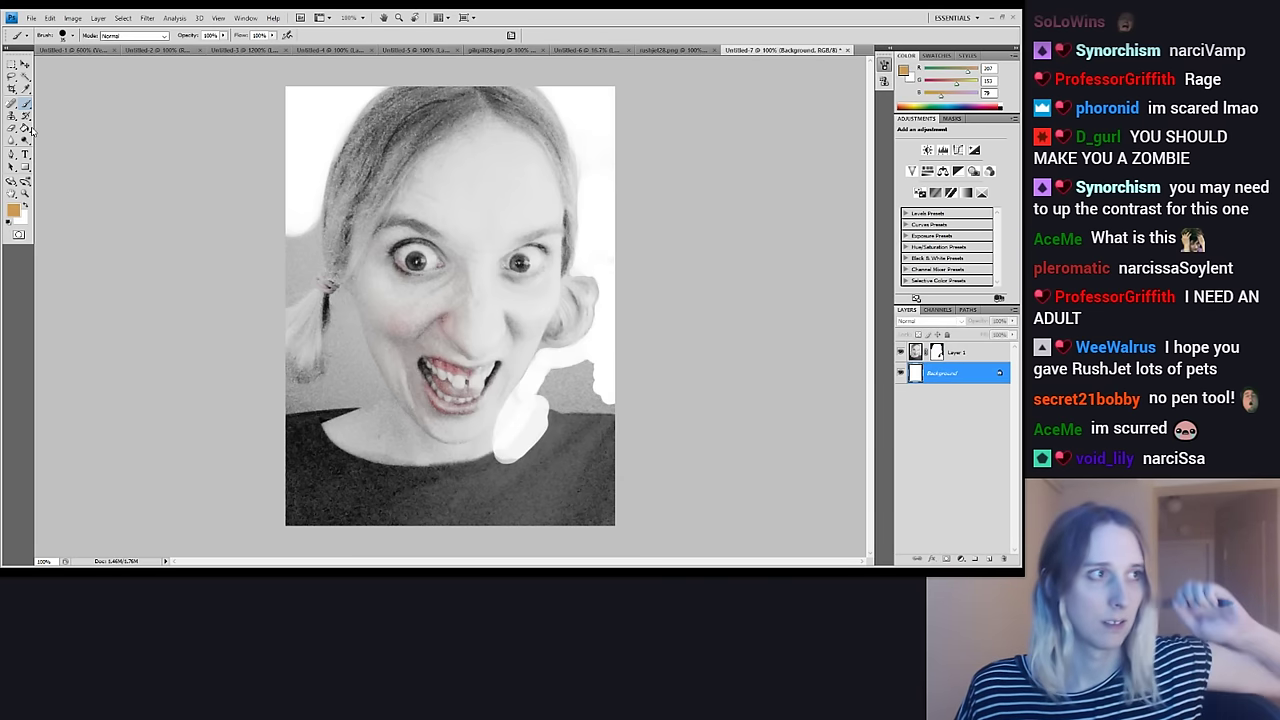
key(g)
click(550, 306)
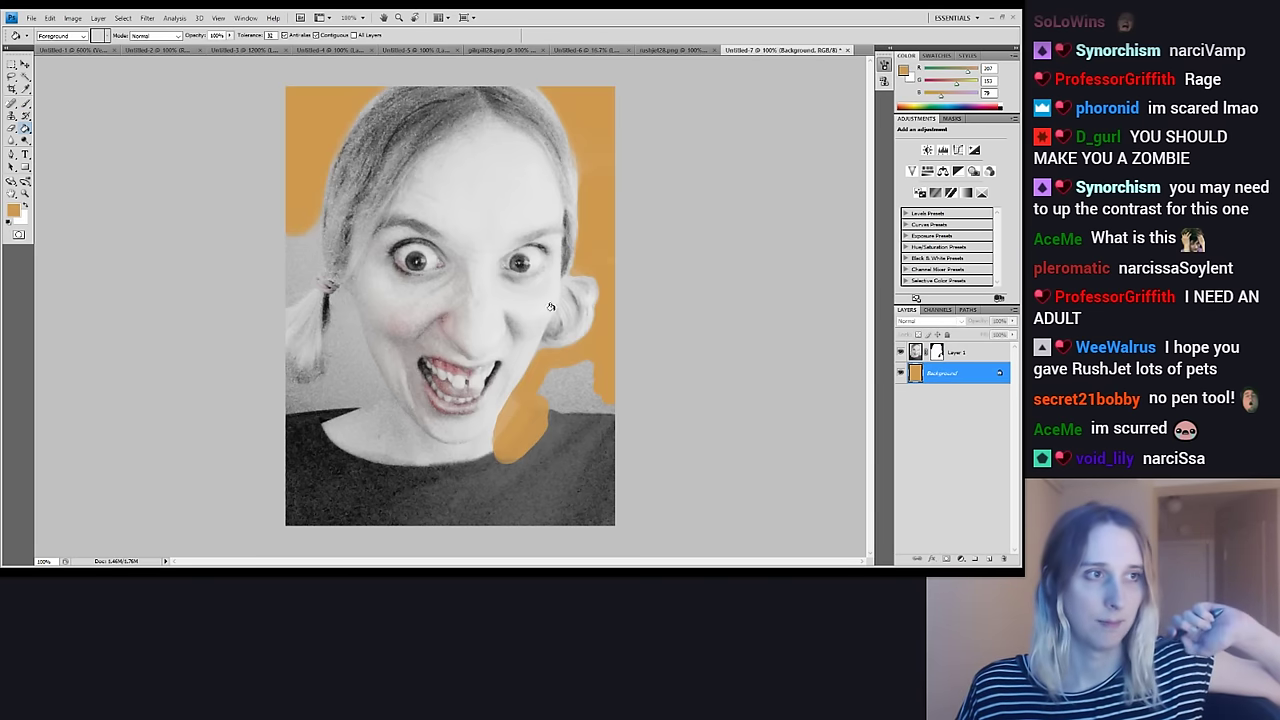
Paint black on the Layer 1 mask to remove the remaining right-hand wall, most of the shirt and the neck up to the chin
click(936, 358)
click(936, 356)
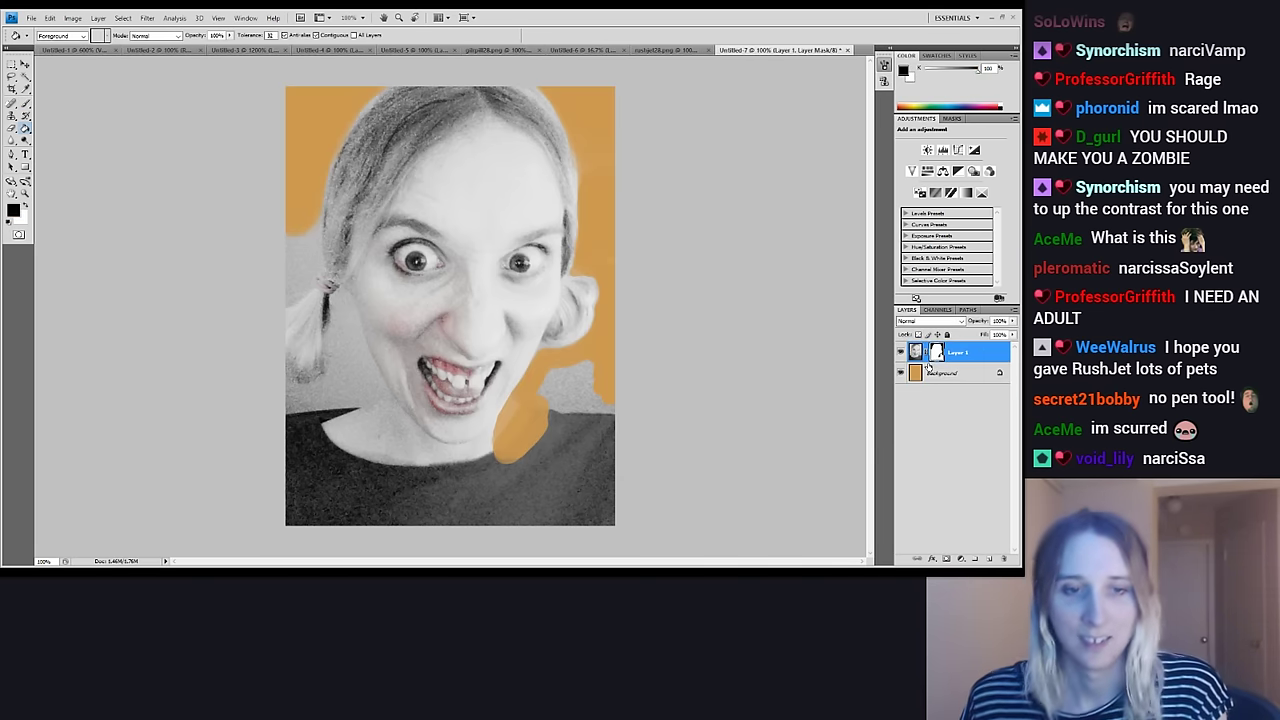
key(b)
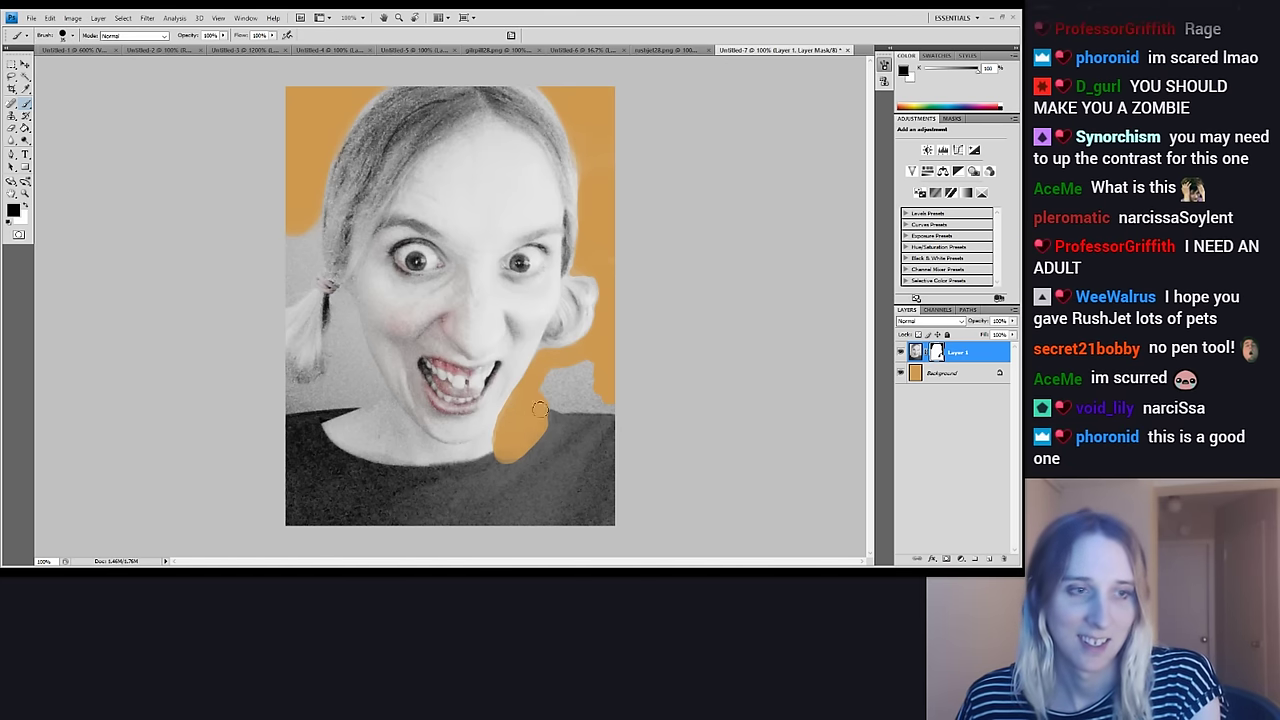
drag(539, 409, 595, 367)
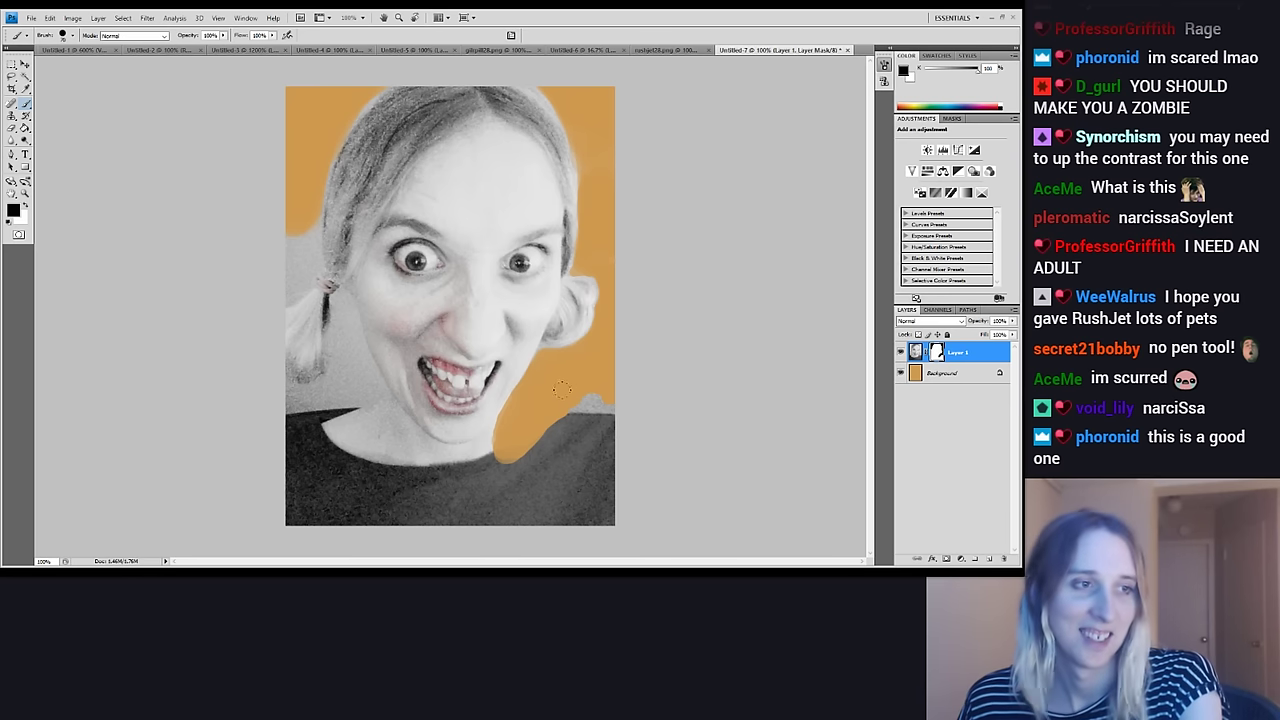
mouse_move(565, 440)
mouse_down()
mouse_move(591, 396)
mouse_move(606, 505)
mouse_move(540, 515)
mouse_move(585, 443)
mouse_move(500, 510)
mouse_move(500, 460)
mouse_move(437, 515)
mouse_move(295, 505)
mouse_move(290, 478)
mouse_move(395, 462)
mouse_move(343, 440)
mouse_move(426, 466)
mouse_move(380, 410)
mouse_move(432, 452)
mouse_up()
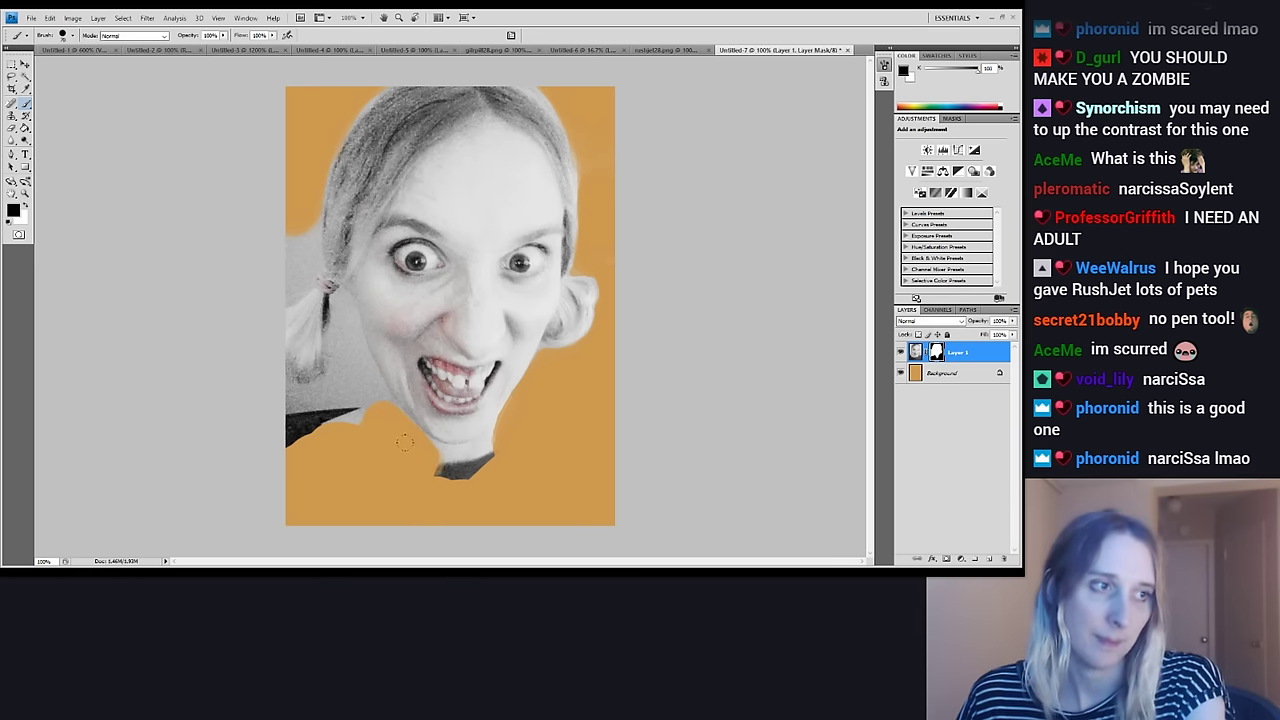
drag(400, 438, 450, 465)
mouse_move(455, 453)
mouse_down()
mouse_move(410, 442)
mouse_move(476, 463)
mouse_move(424, 452)
mouse_move(497, 445)
mouse_up()
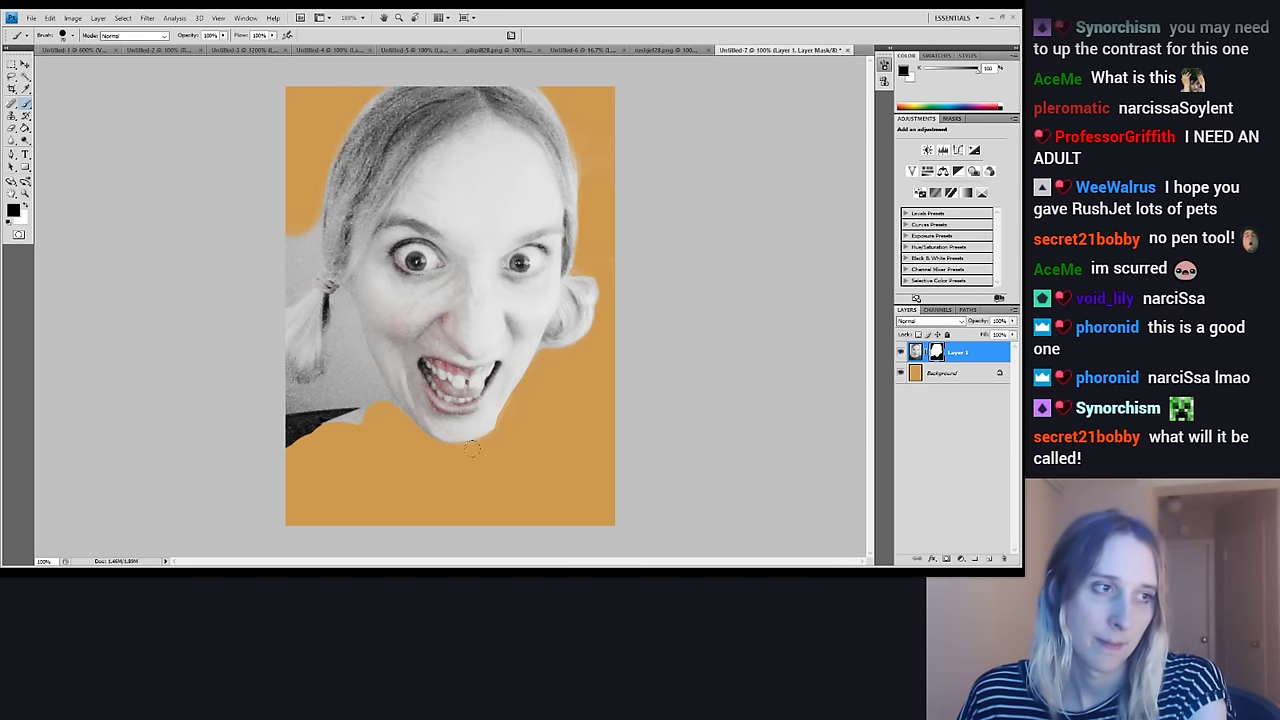
mouse_move(473, 452)
mouse_down()
mouse_move(521, 389)
mouse_move(485, 443)
mouse_up()
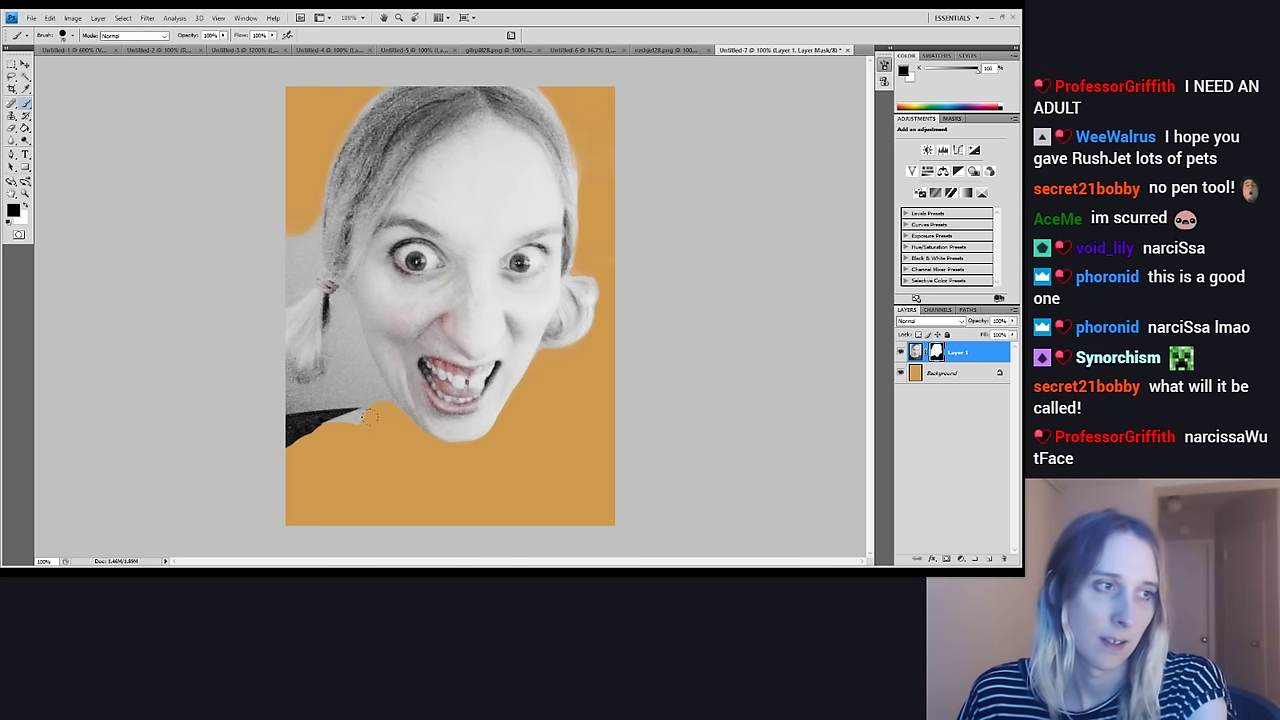
Mask out the lower-left wall and shoulder and the gap between the left pigtail and the cheek
drag(337, 405, 278, 425)
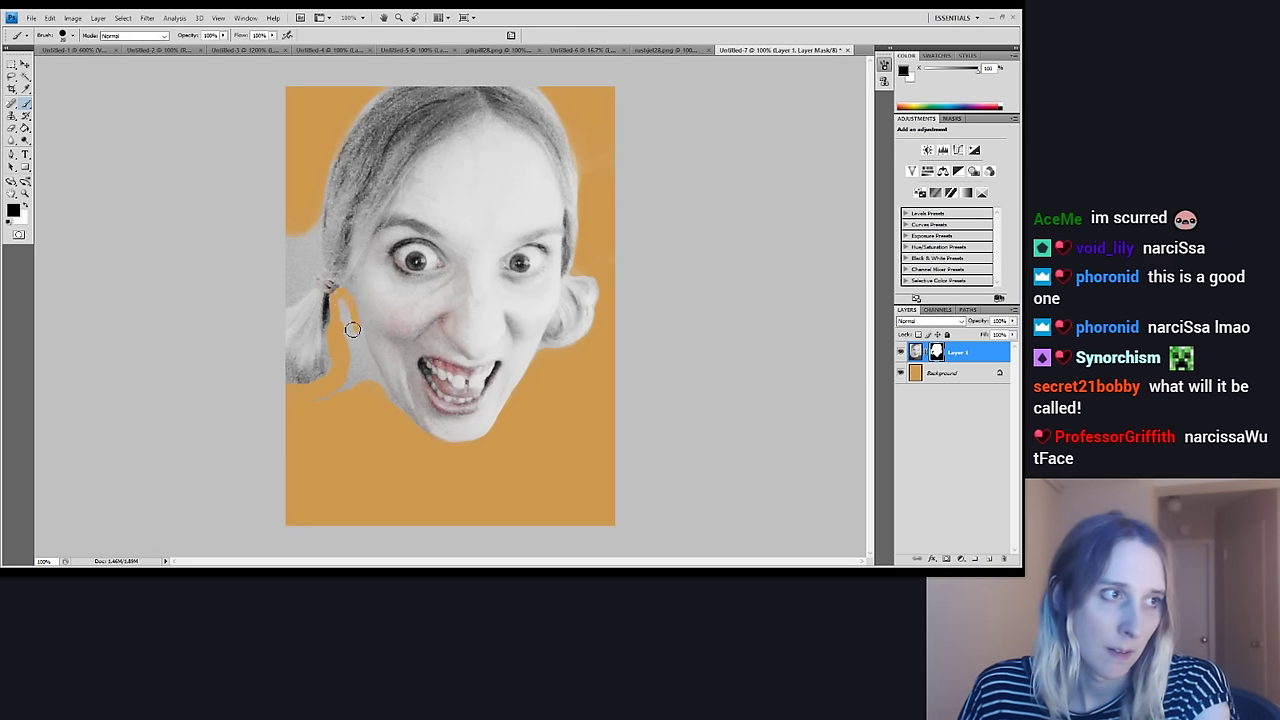
drag(345, 306, 350, 384)
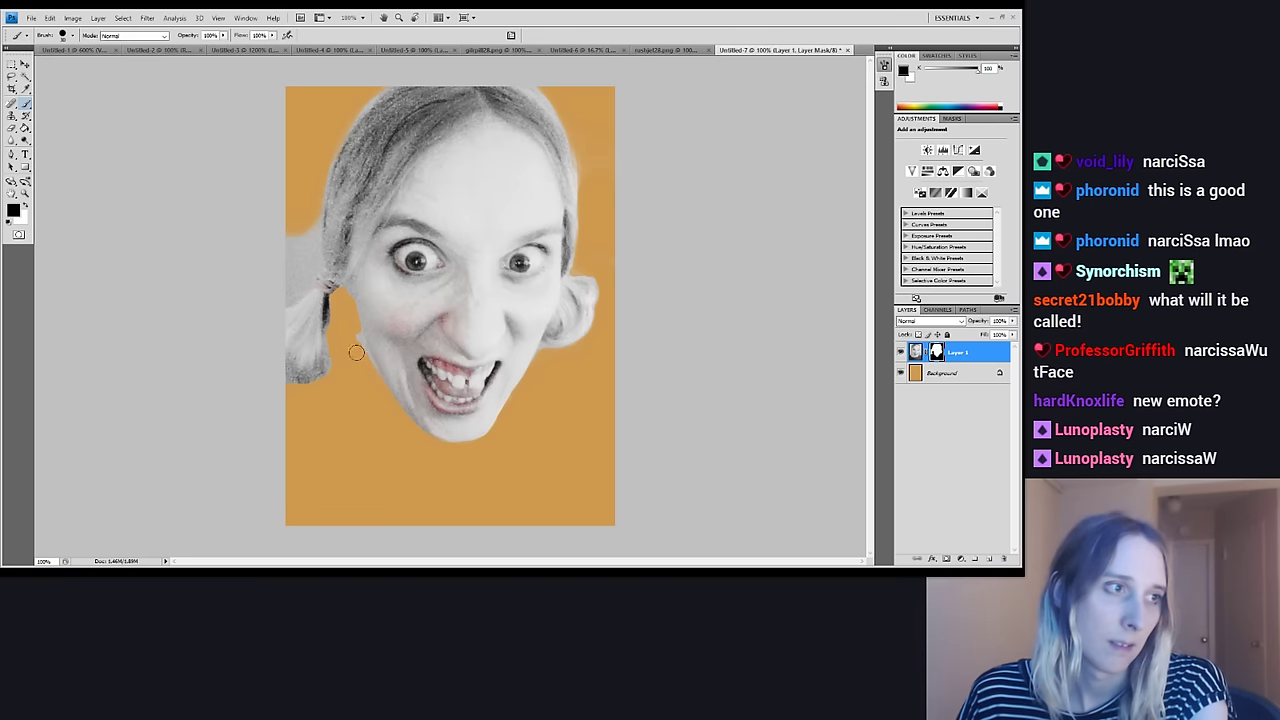
drag(371, 391, 370, 374)
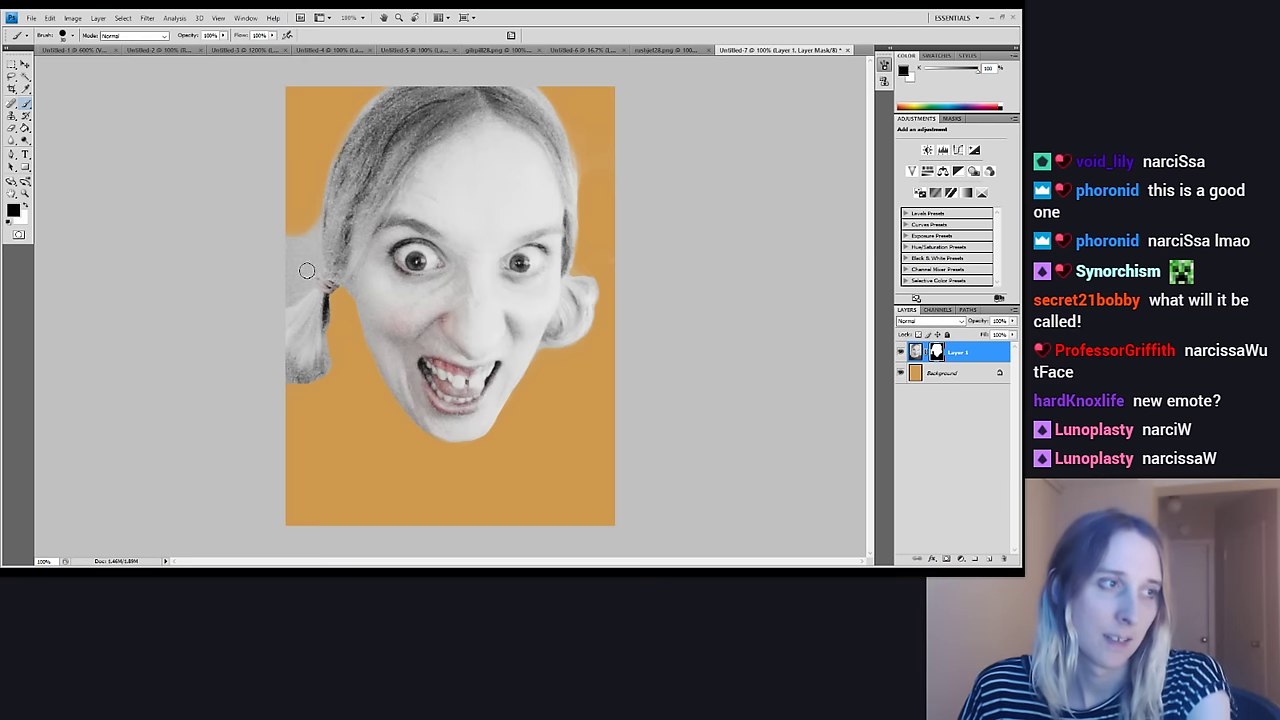
Mask out the wall above the left pigtail and tidy the mask edges along the hair and chin
drag(306, 271, 296, 291)
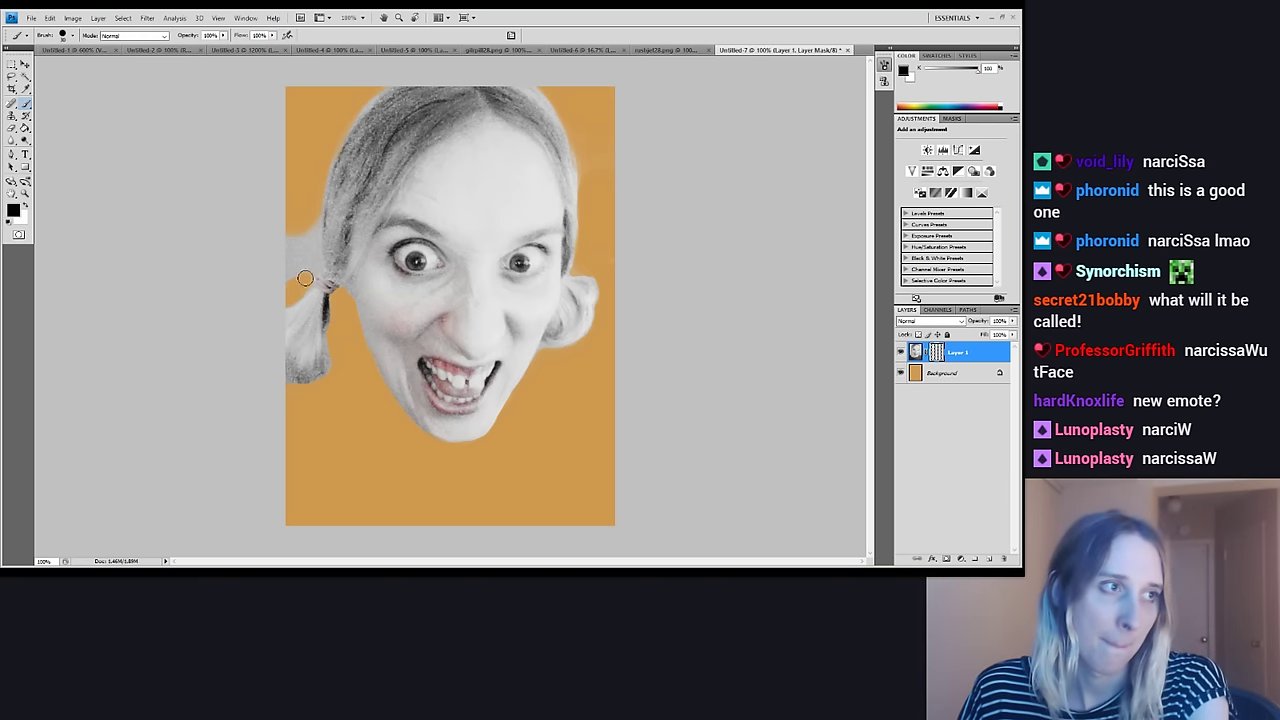
drag(305, 277, 314, 287)
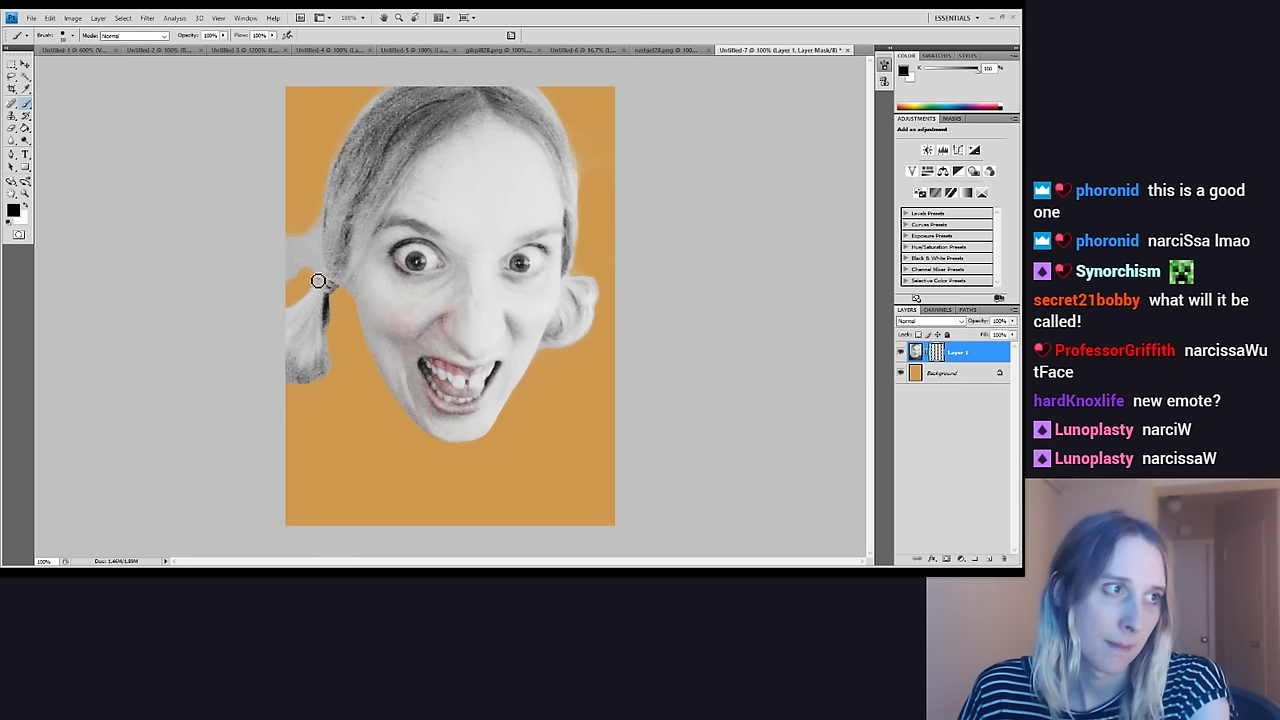
drag(323, 269, 292, 235)
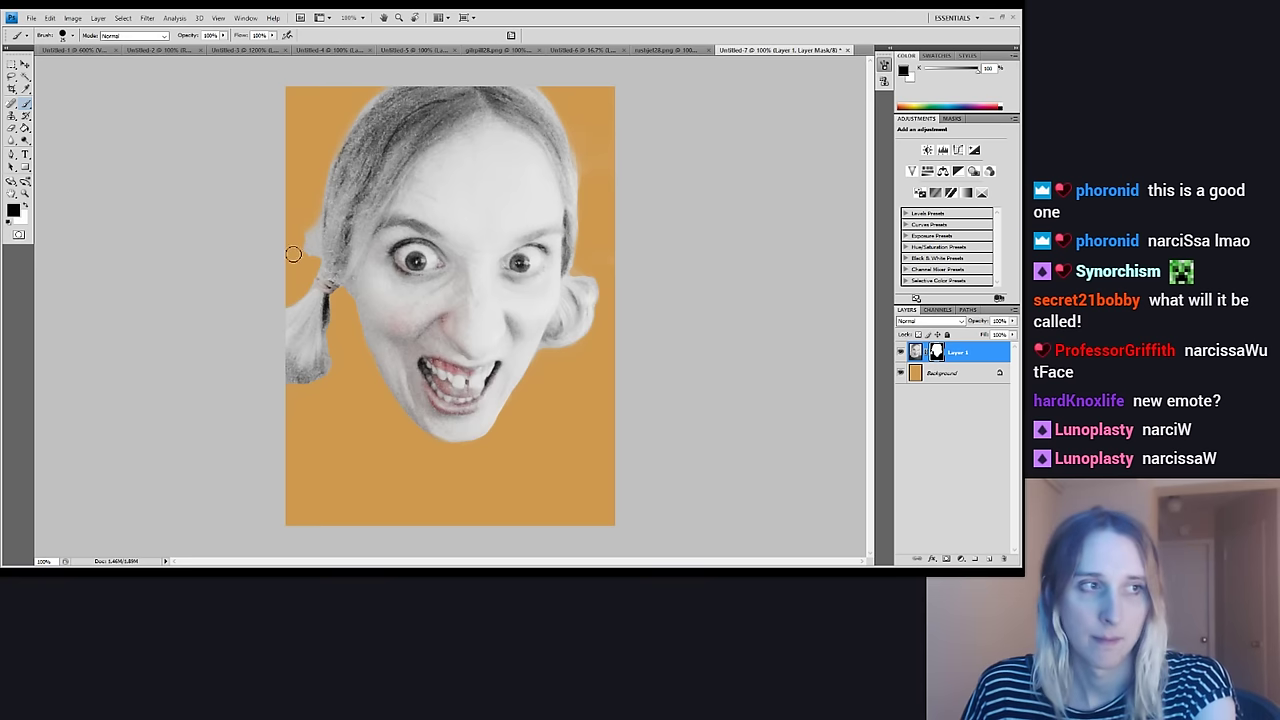
drag(306, 250, 309, 150)
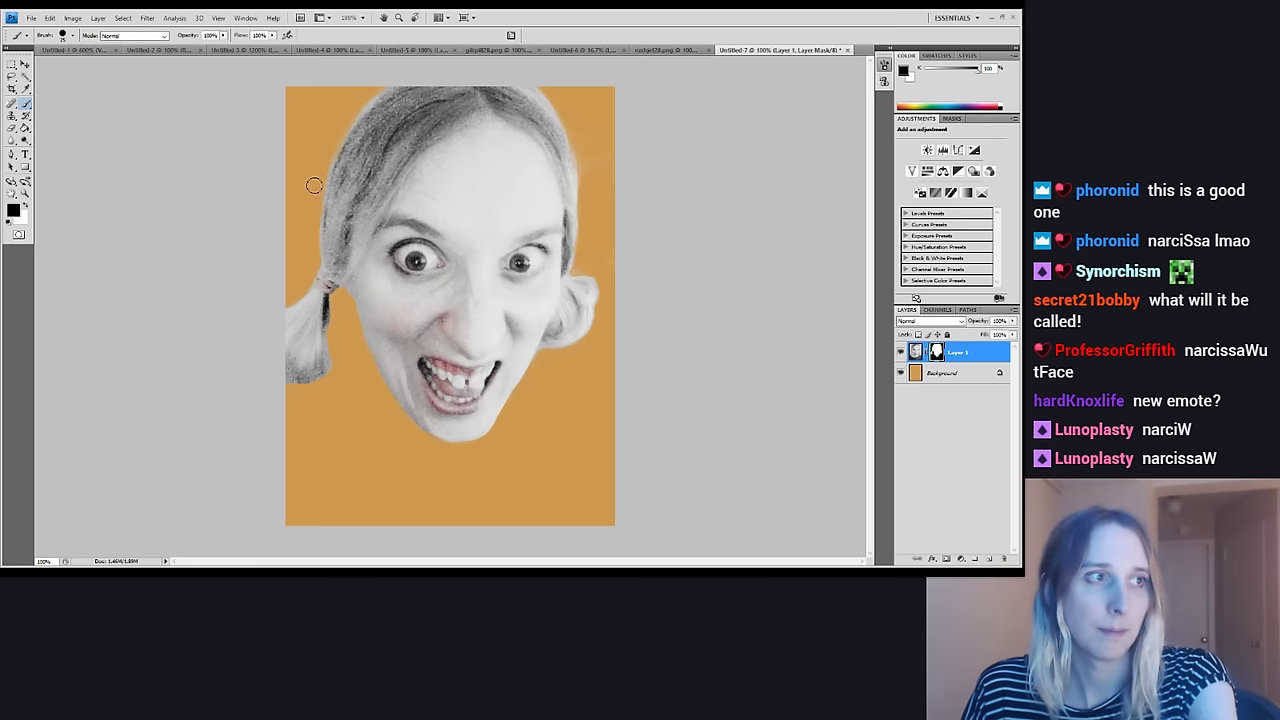
drag(303, 251, 317, 255)
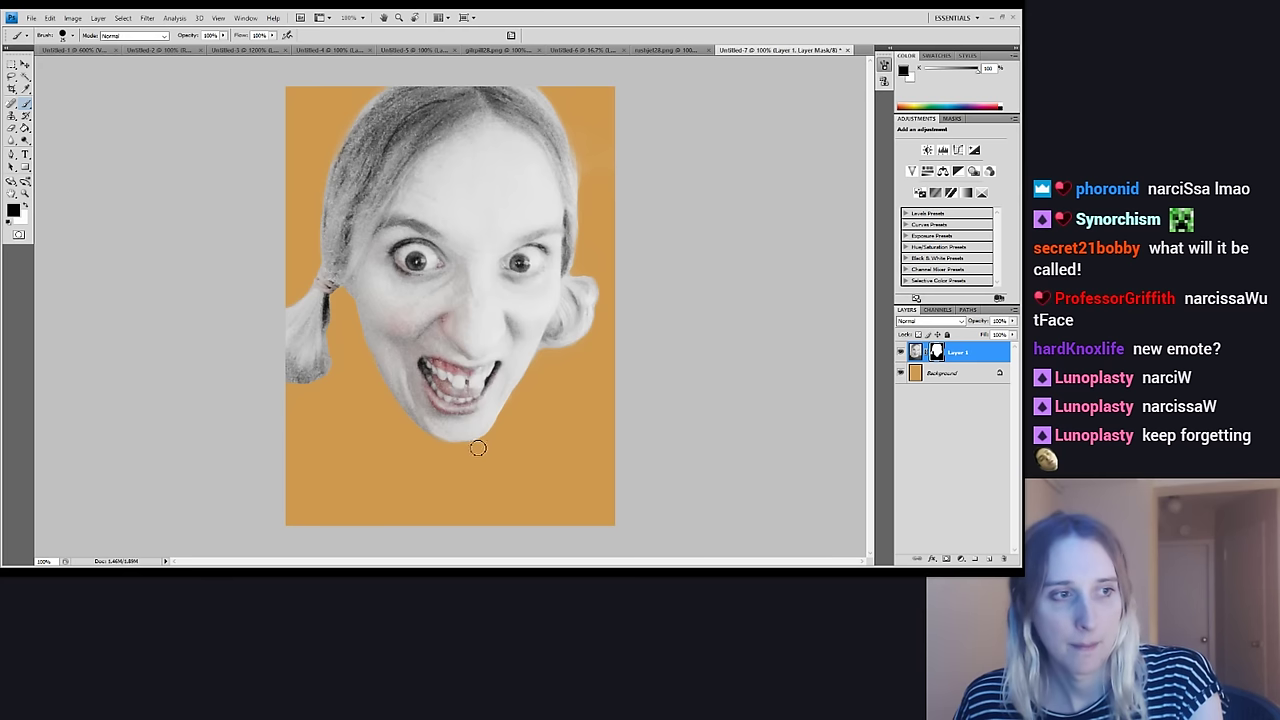
mouse_move(504, 422)
mouse_down()
mouse_move(480, 443)
mouse_move(532, 397)
mouse_move(466, 451)
mouse_move(426, 449)
mouse_move(409, 418)
mouse_up()
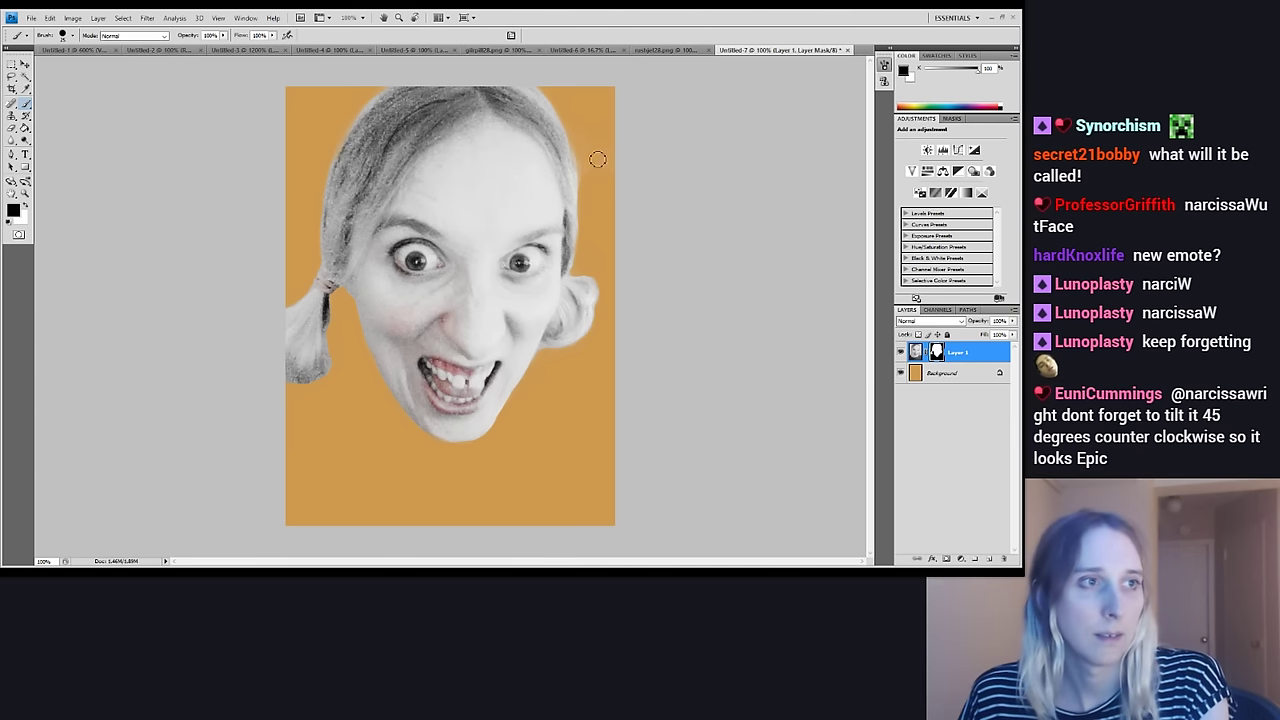
mouse_move(598, 159)
mouse_down()
mouse_move(587, 191)
mouse_move(580, 148)
mouse_up()
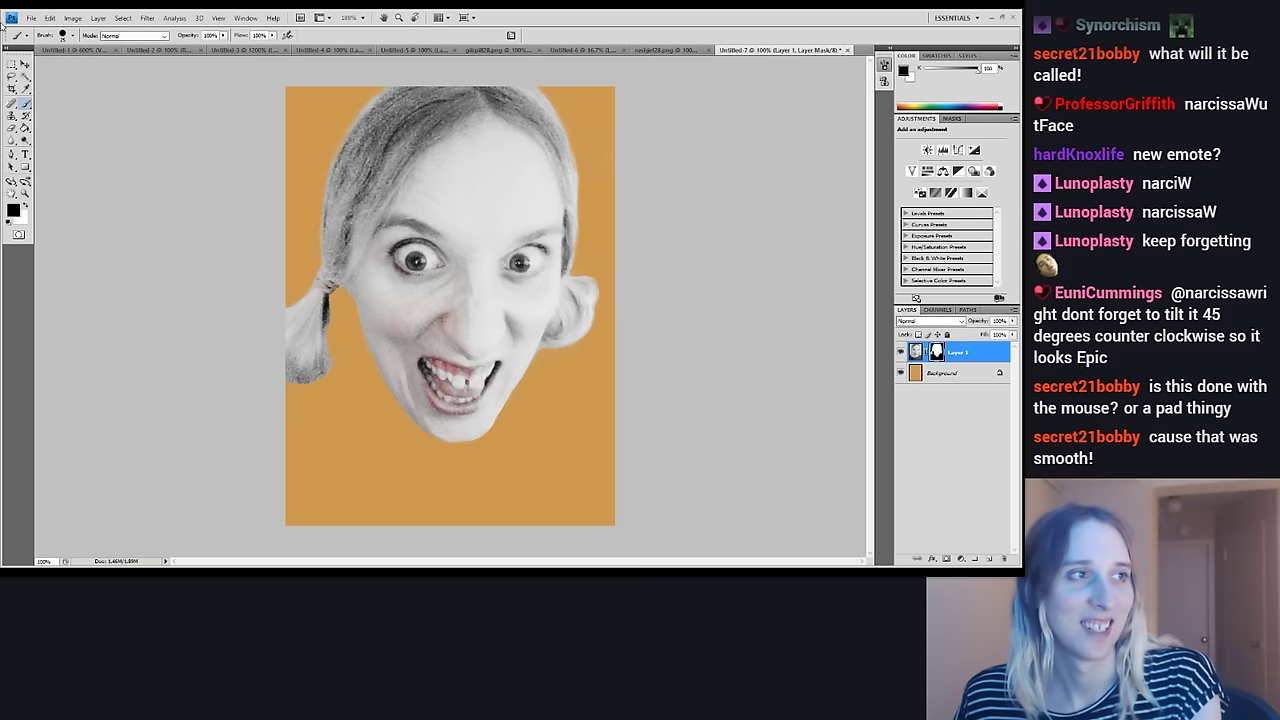
Crop the image to a full-width rectangular selection running from the upper edge to just below the chin
click(11, 64)
mouse_move(286, 88)
mouse_down()
mouse_move(640, 271)
mouse_move(687, 443)
mouse_up()
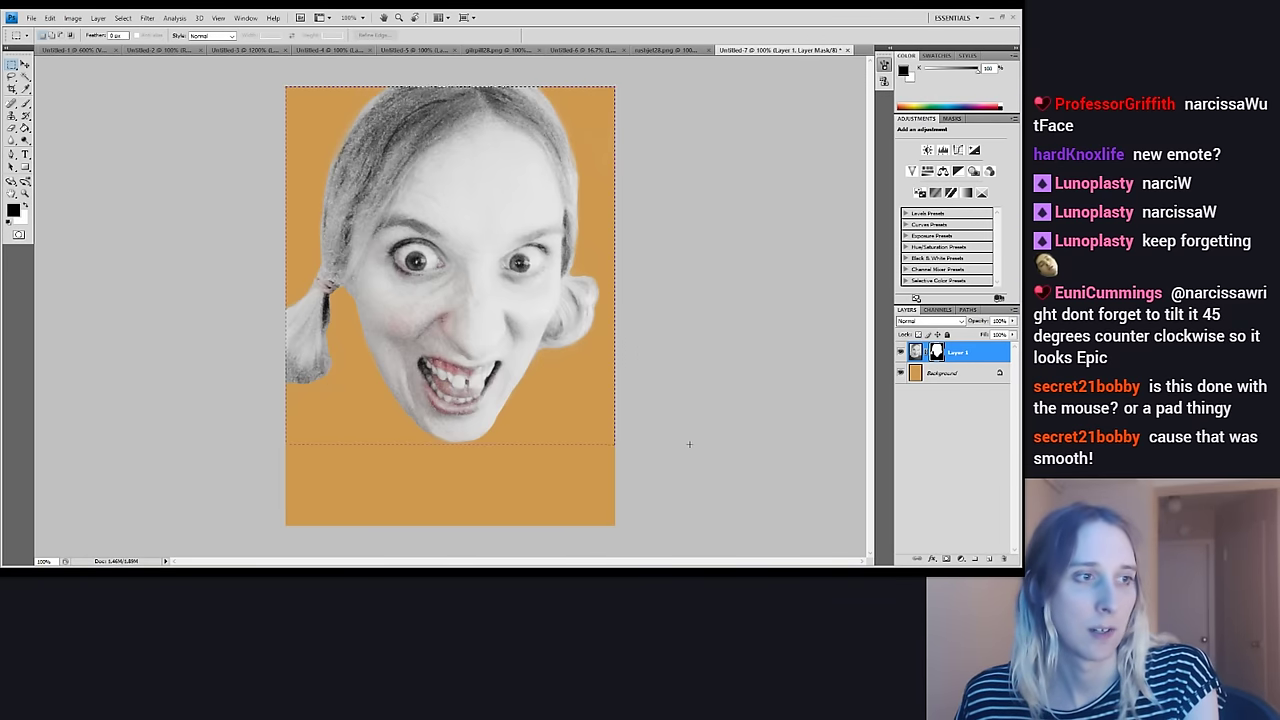
click(73, 18)
click(95, 152)
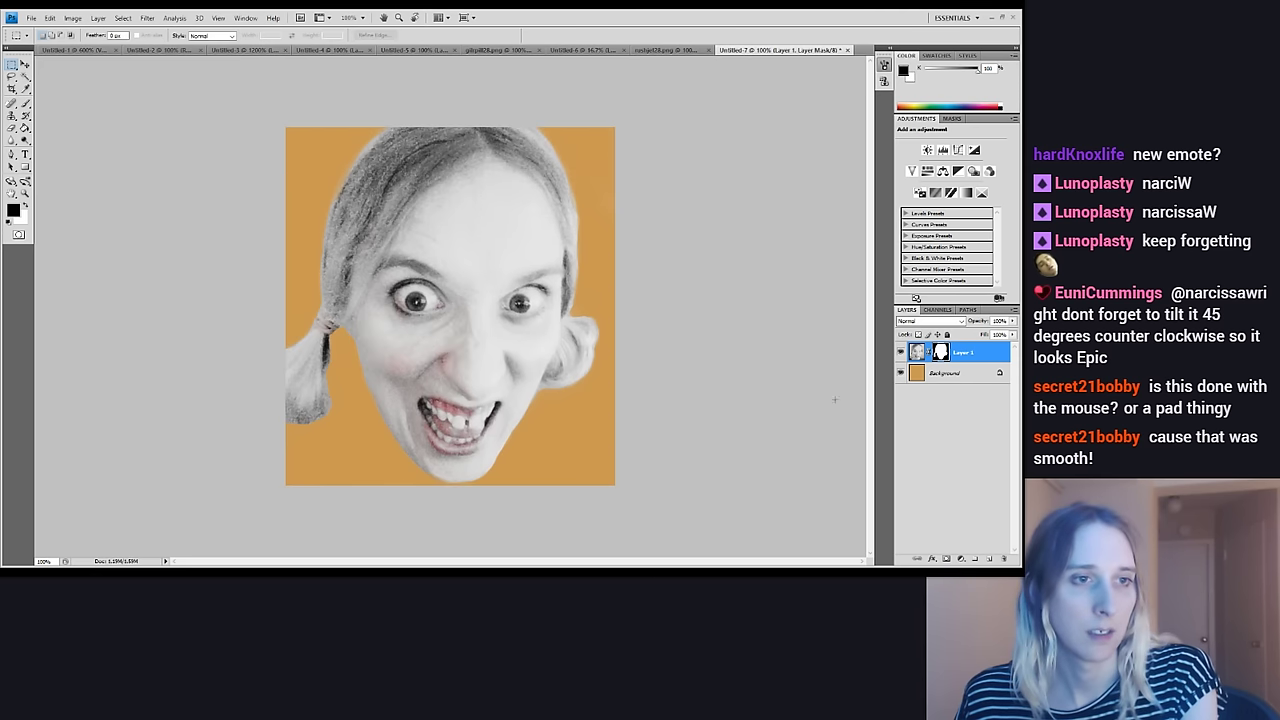
Toggle the Background layer's visibility and fill the Background with white using the Paint Bucket to check the cutout edges
click(900, 376)
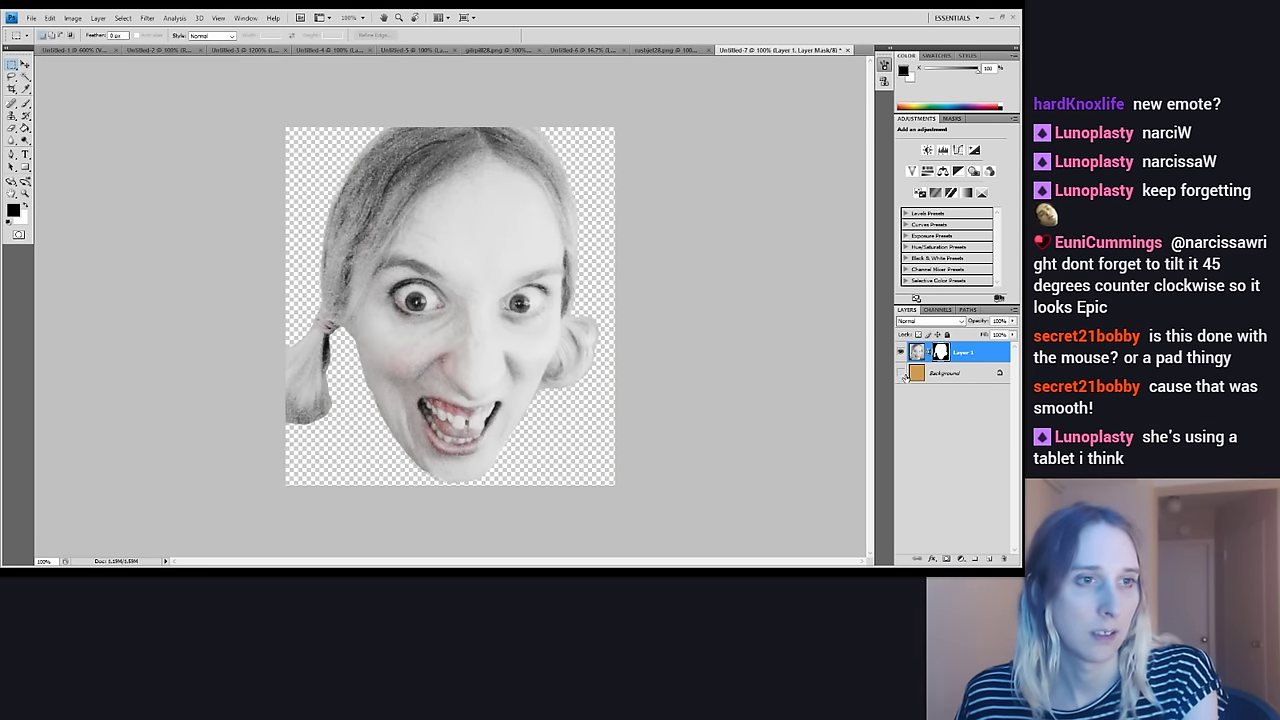
click(912, 375)
click(900, 374)
key(i)
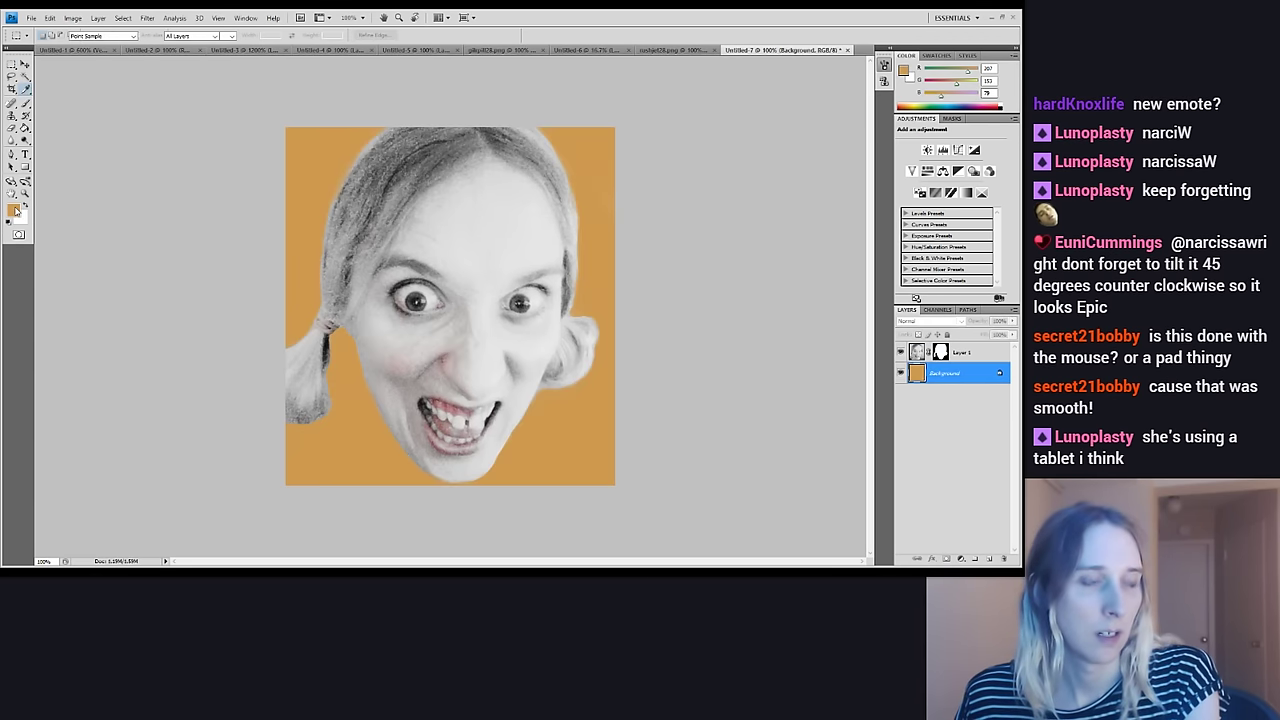
key(d)
key(x)
key(m)
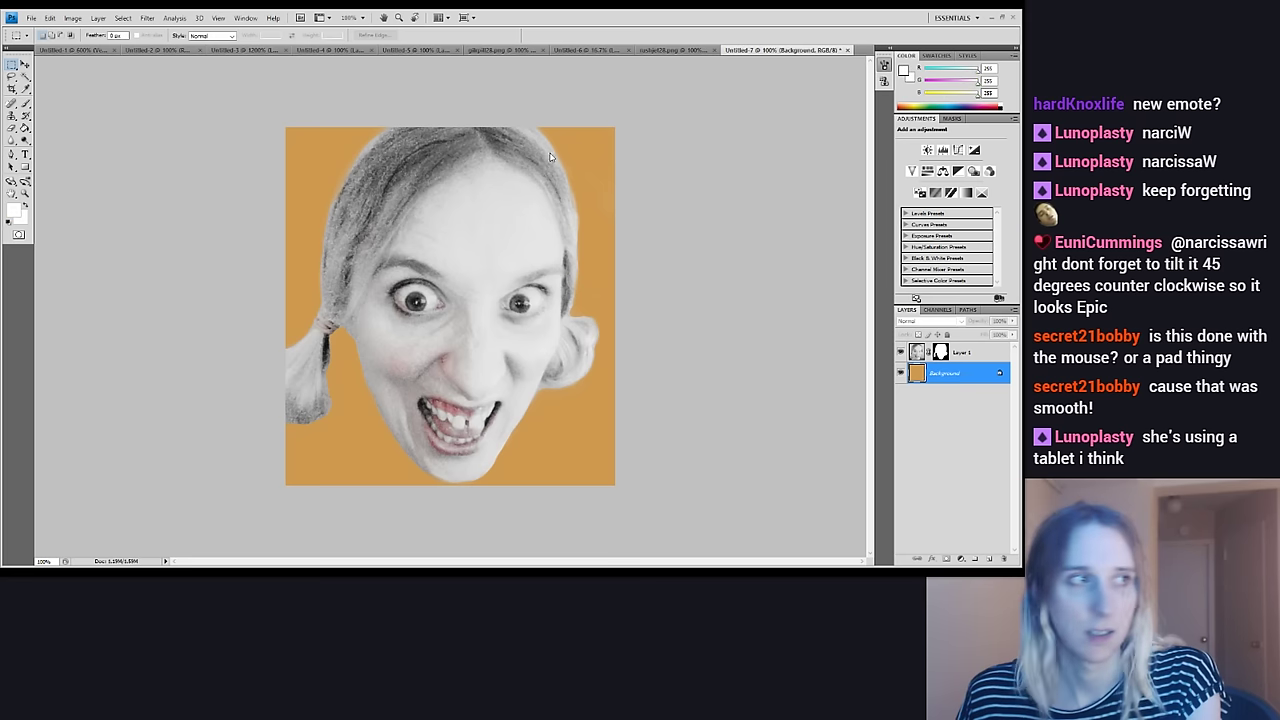
click(25, 130)
click(606, 341)
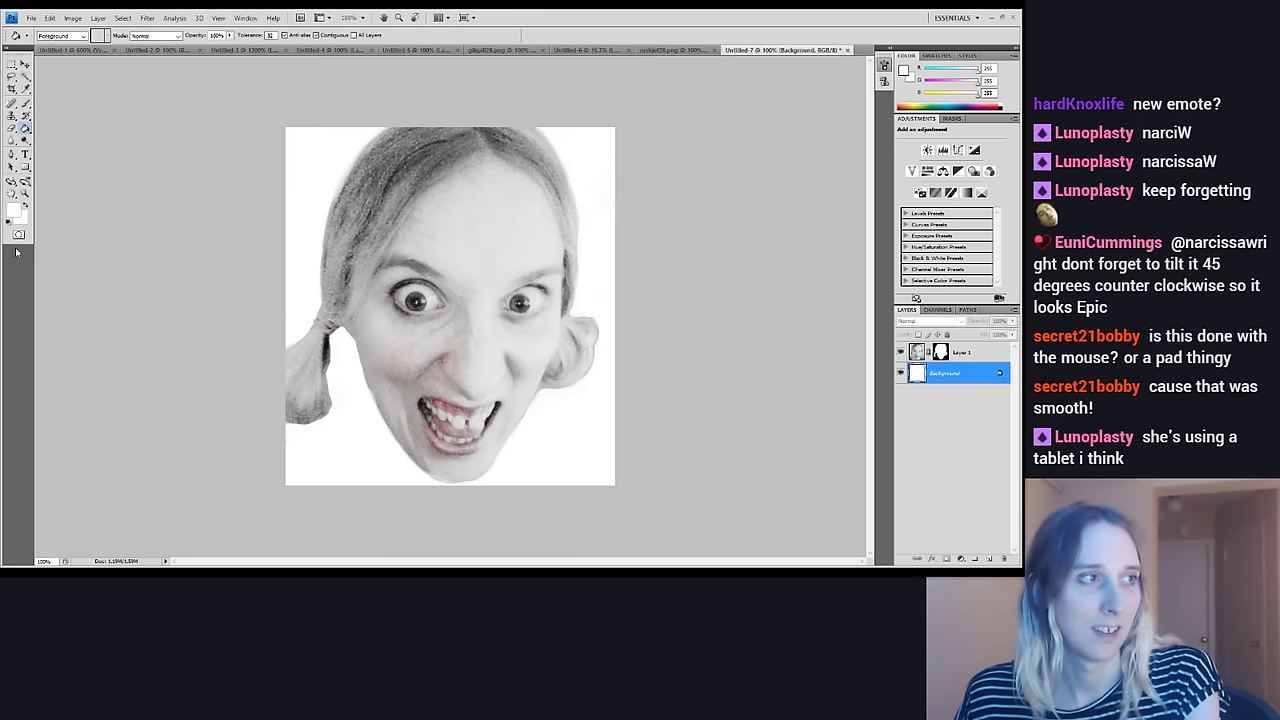
Fill the Background layer with black behind the cut-out face
key(i)
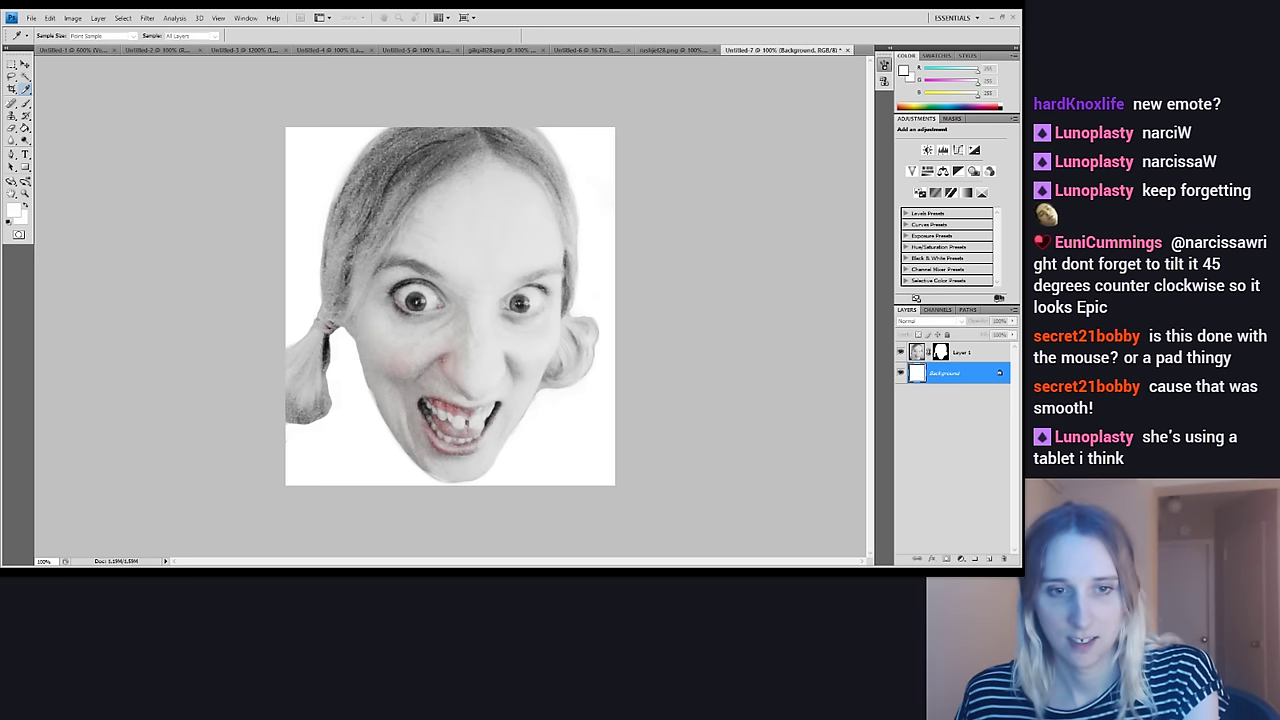
key(d)
key(g)
click(388, 259)
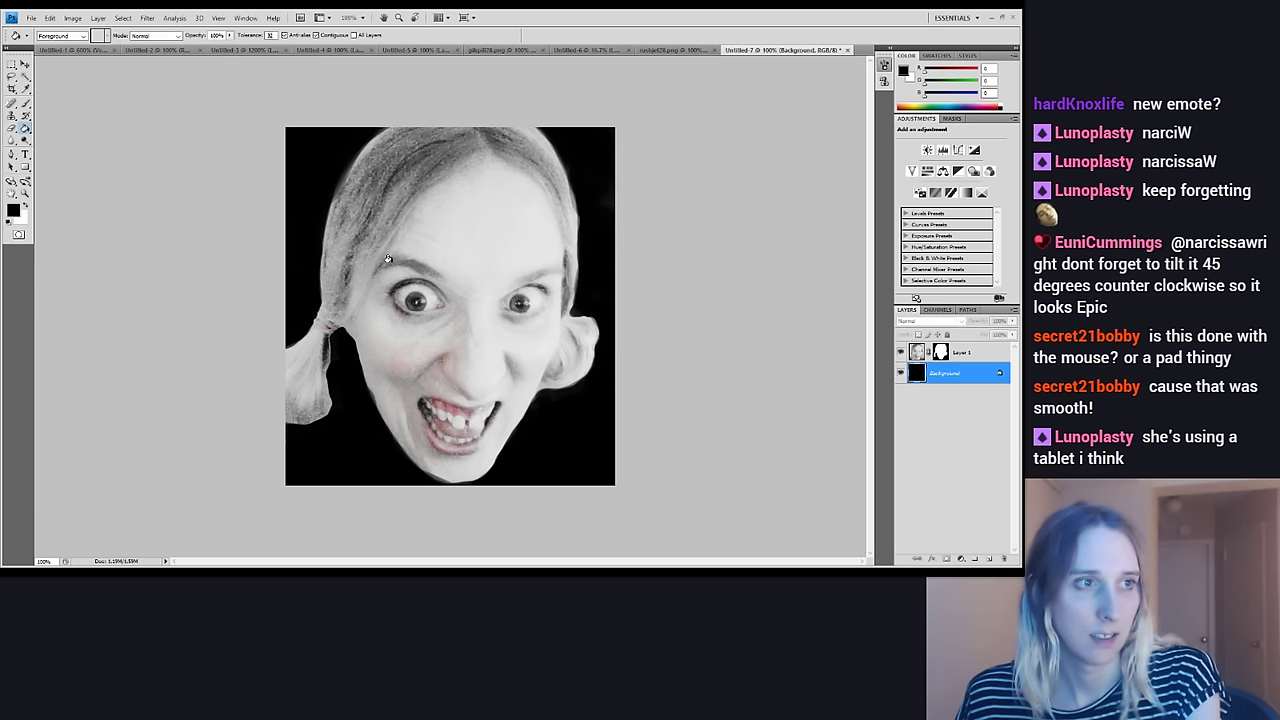
Touch up the Layer 1 mask with black and white brush strokes around both pigtails and the left cheek
key(b)
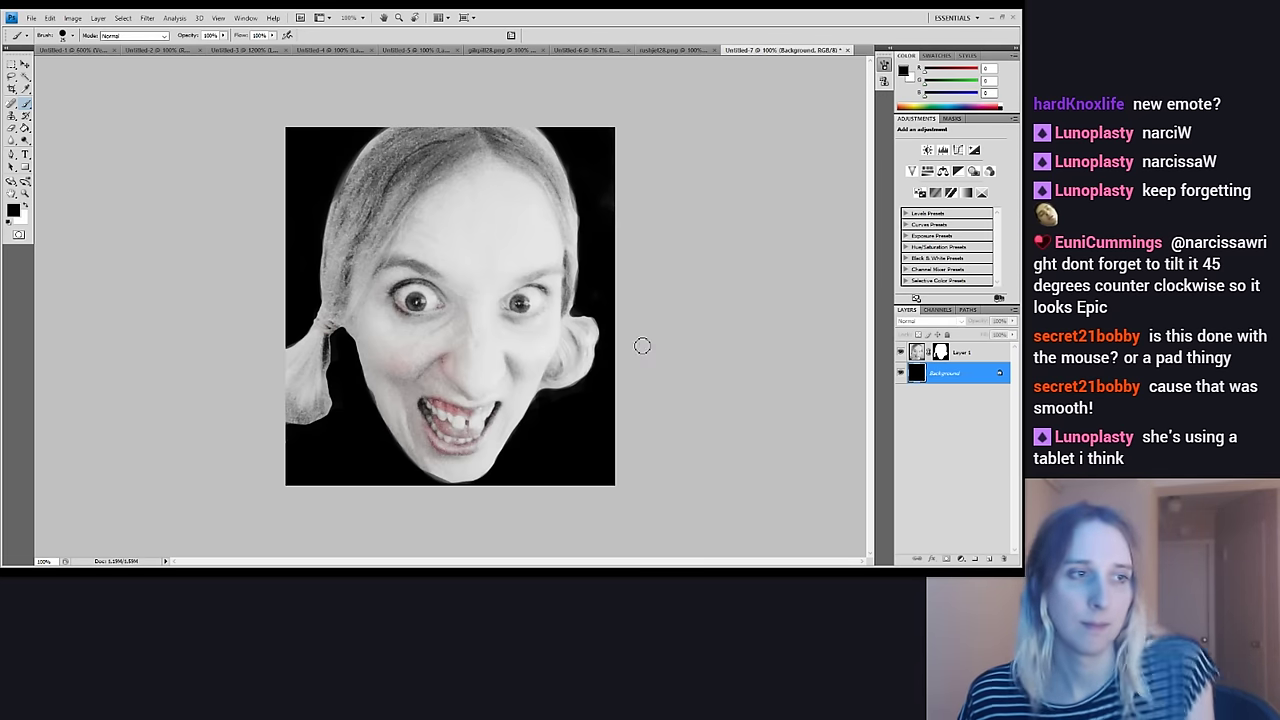
click(940, 352)
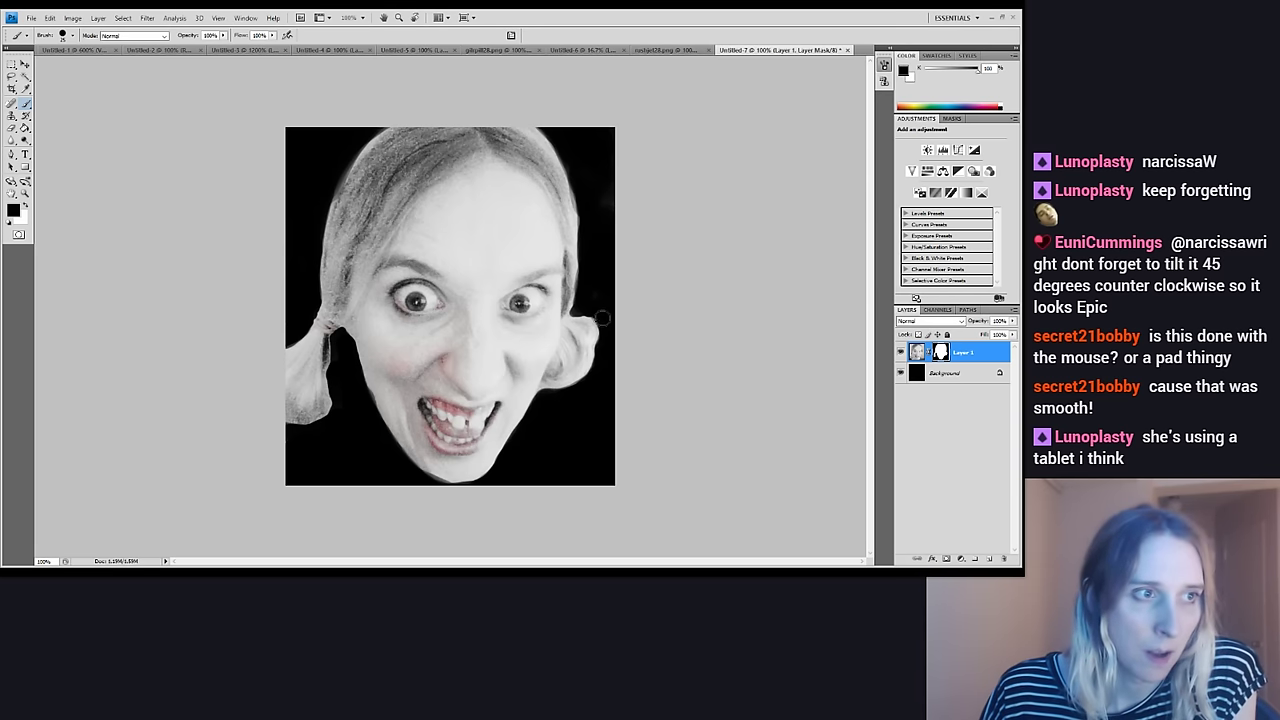
mouse_move(588, 308)
mouse_down()
mouse_move(597, 301)
mouse_move(583, 312)
mouse_move(607, 327)
mouse_up()
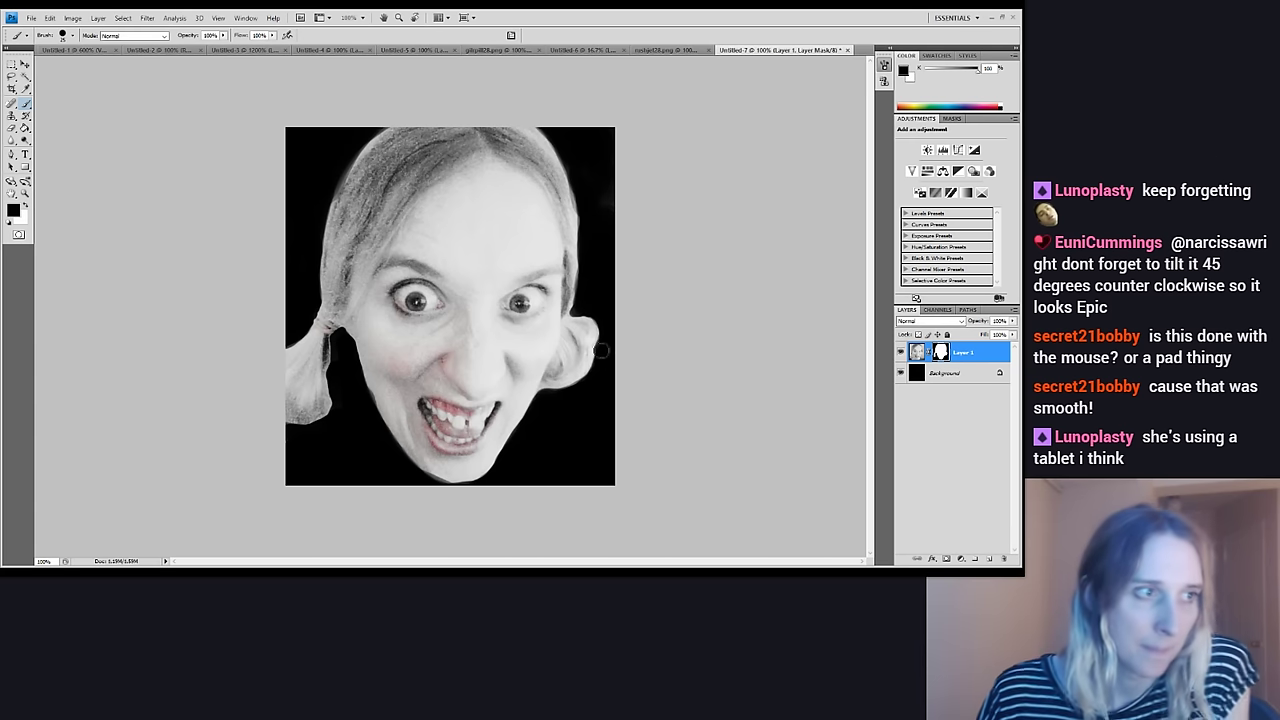
key(x)
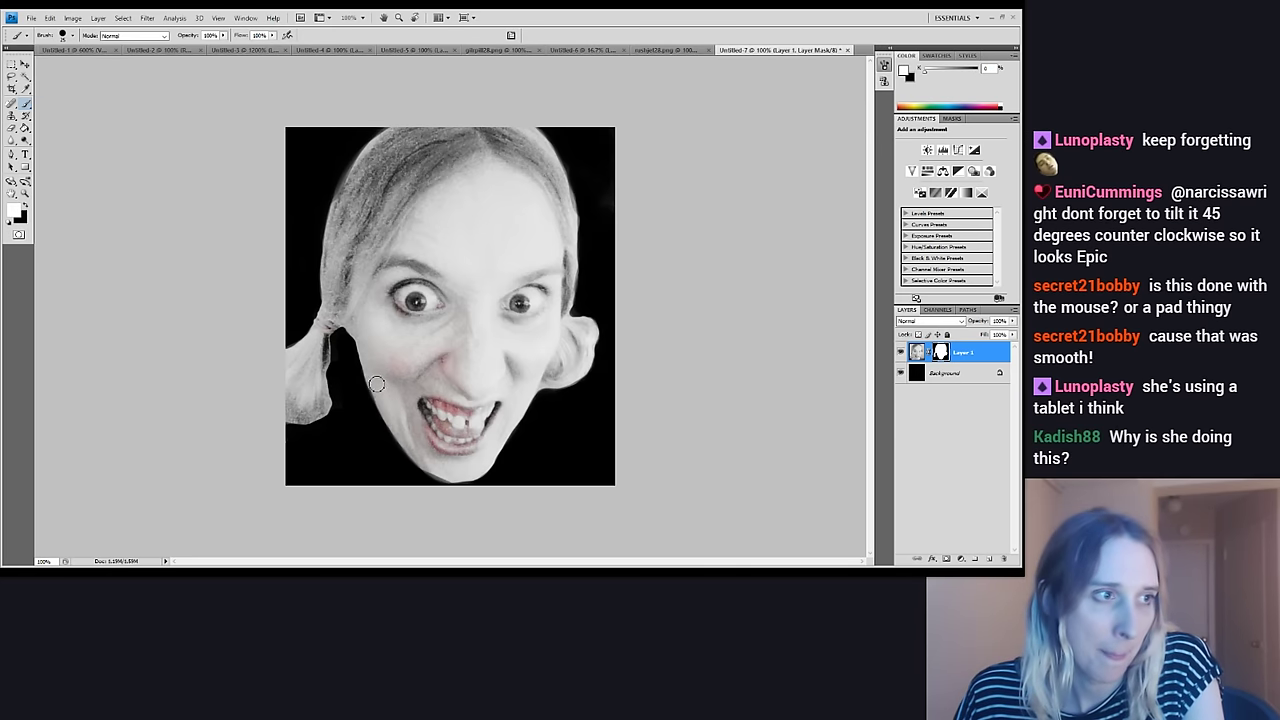
drag(381, 400, 376, 385)
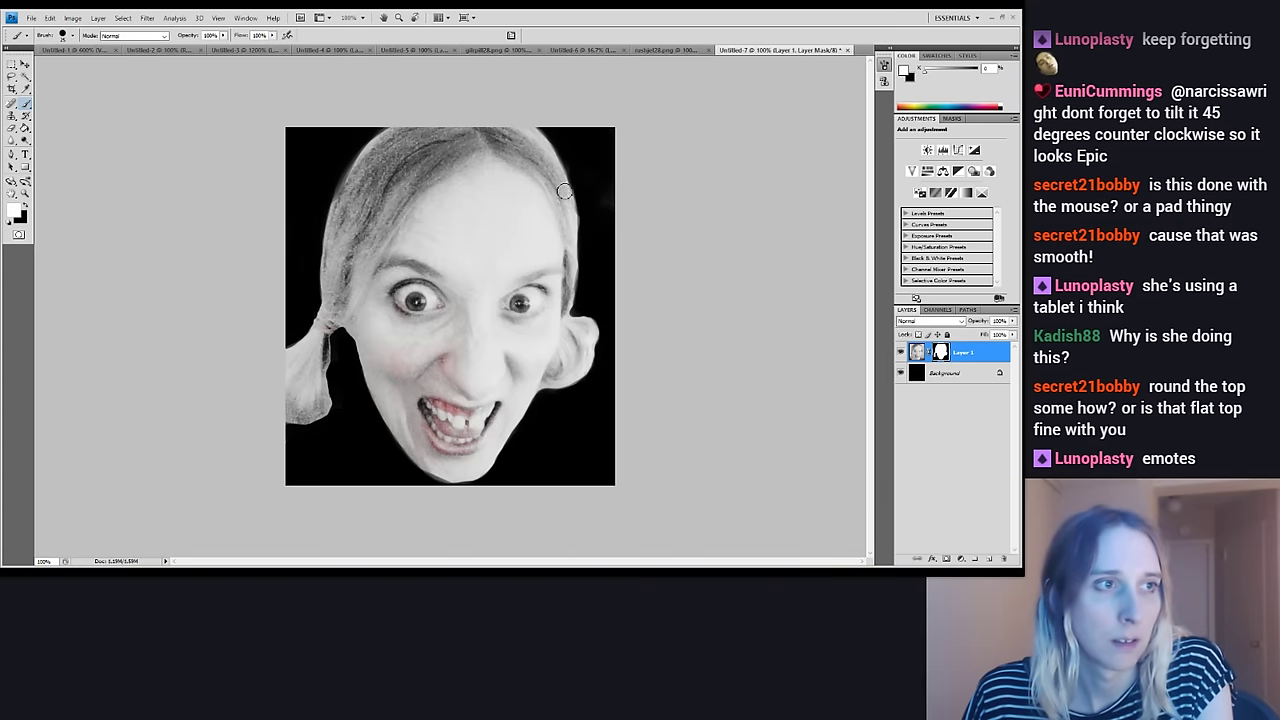
key(x)
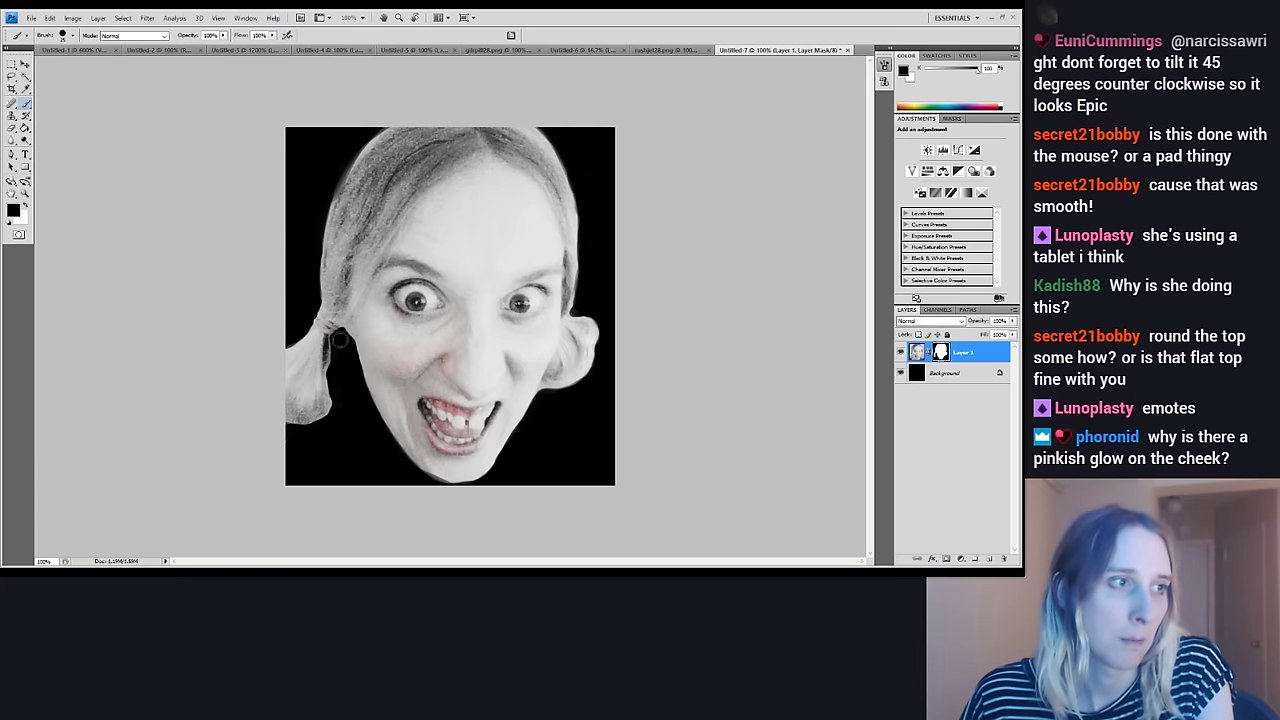
mouse_move(338, 348)
mouse_down()
mouse_move(334, 381)
mouse_move(335, 366)
mouse_up()
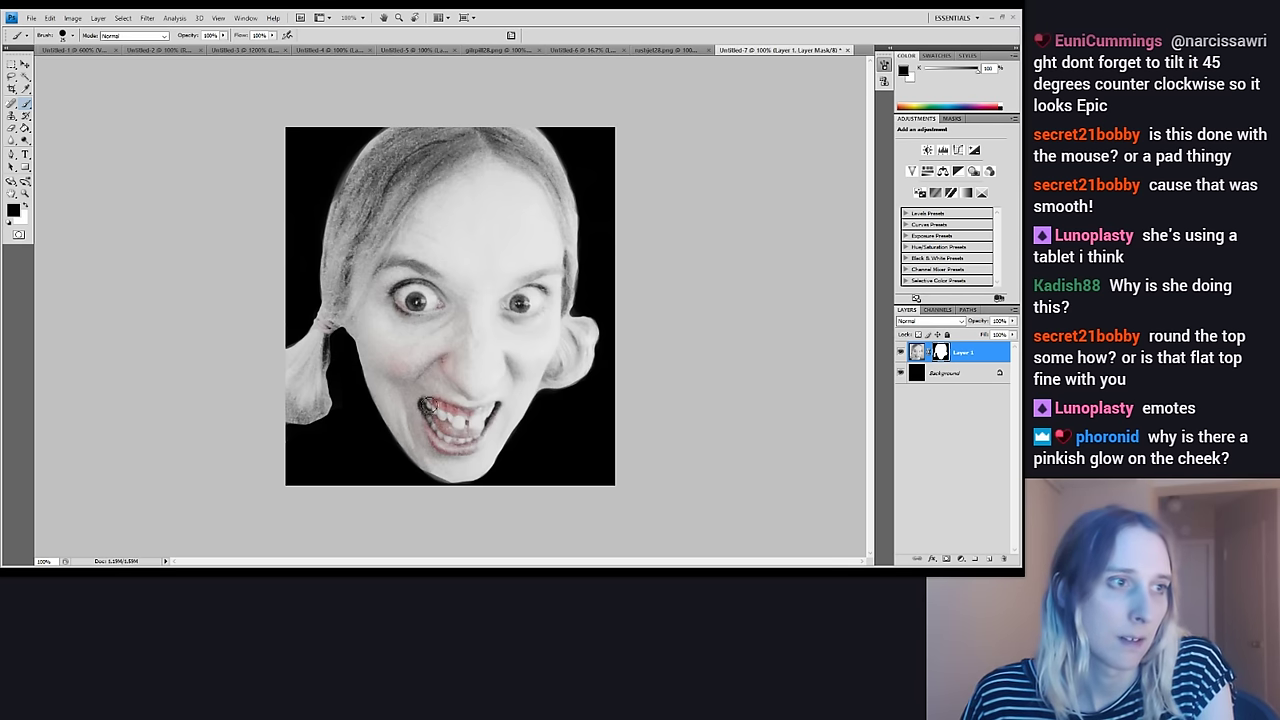
drag(578, 311, 585, 291)
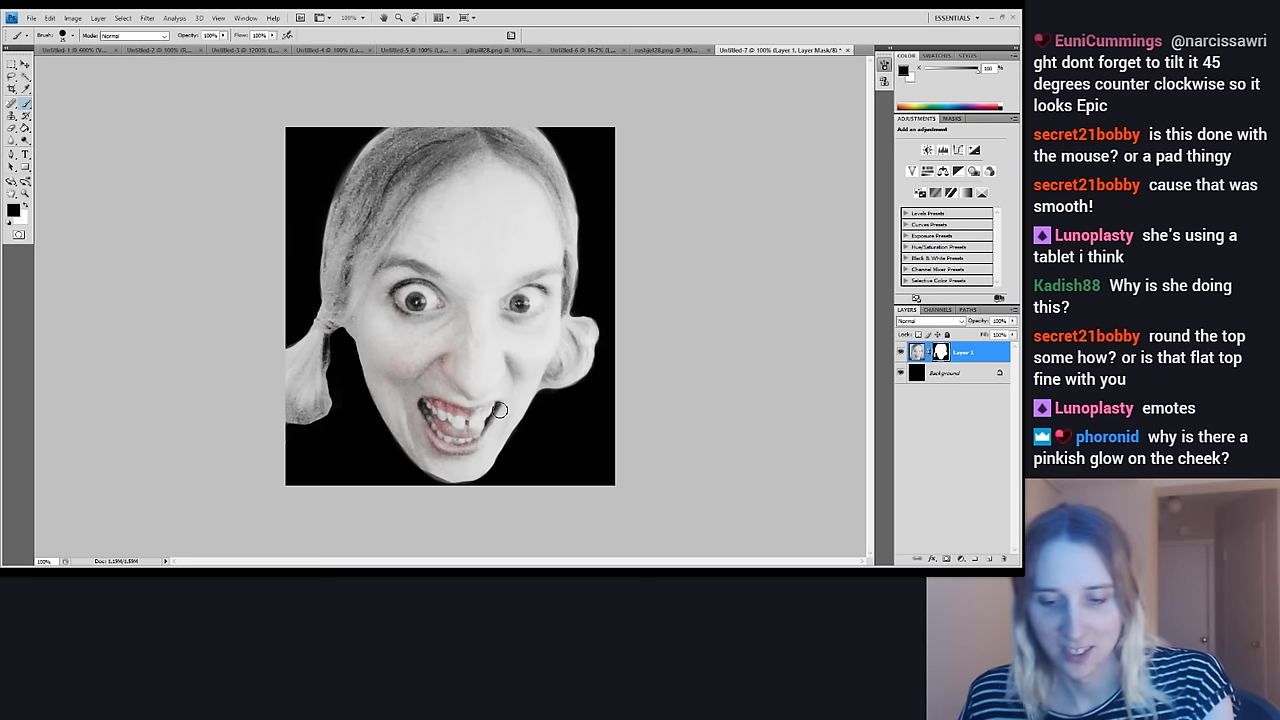
key(x)
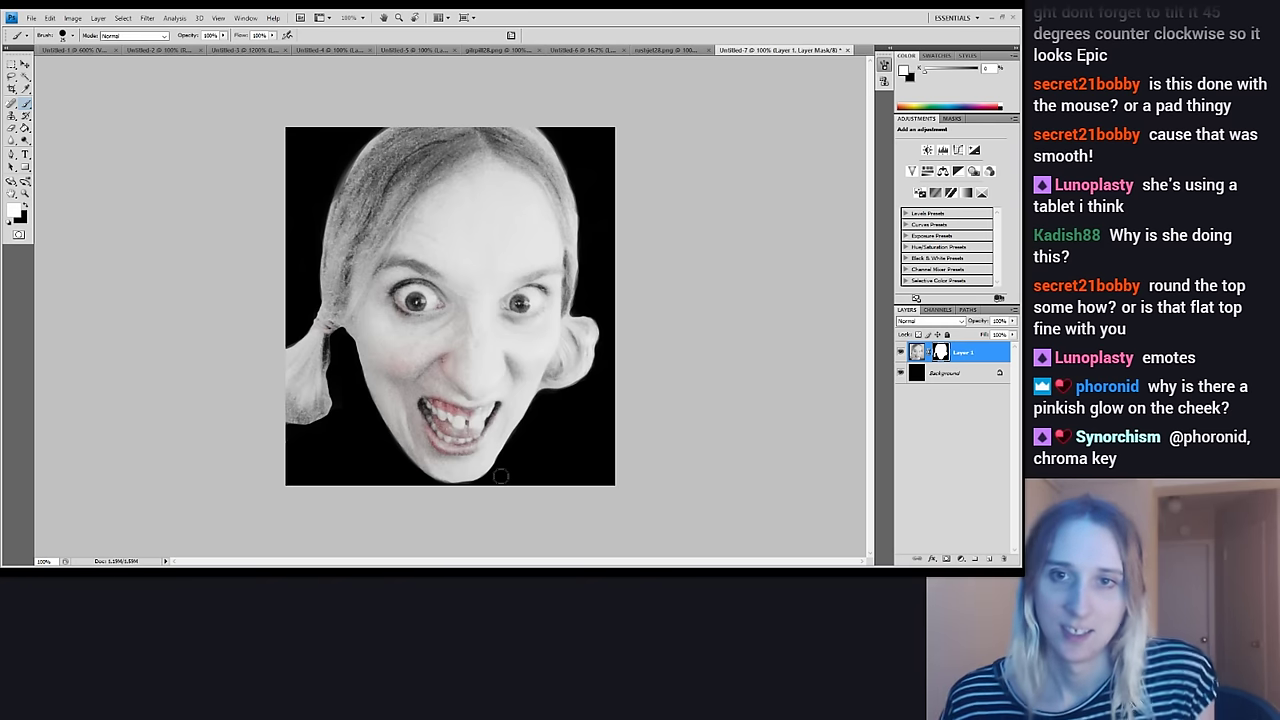
Select a square area from just below the top of the hair to the chin, reaching the image's right edge, and hide the Background
click(11, 63)
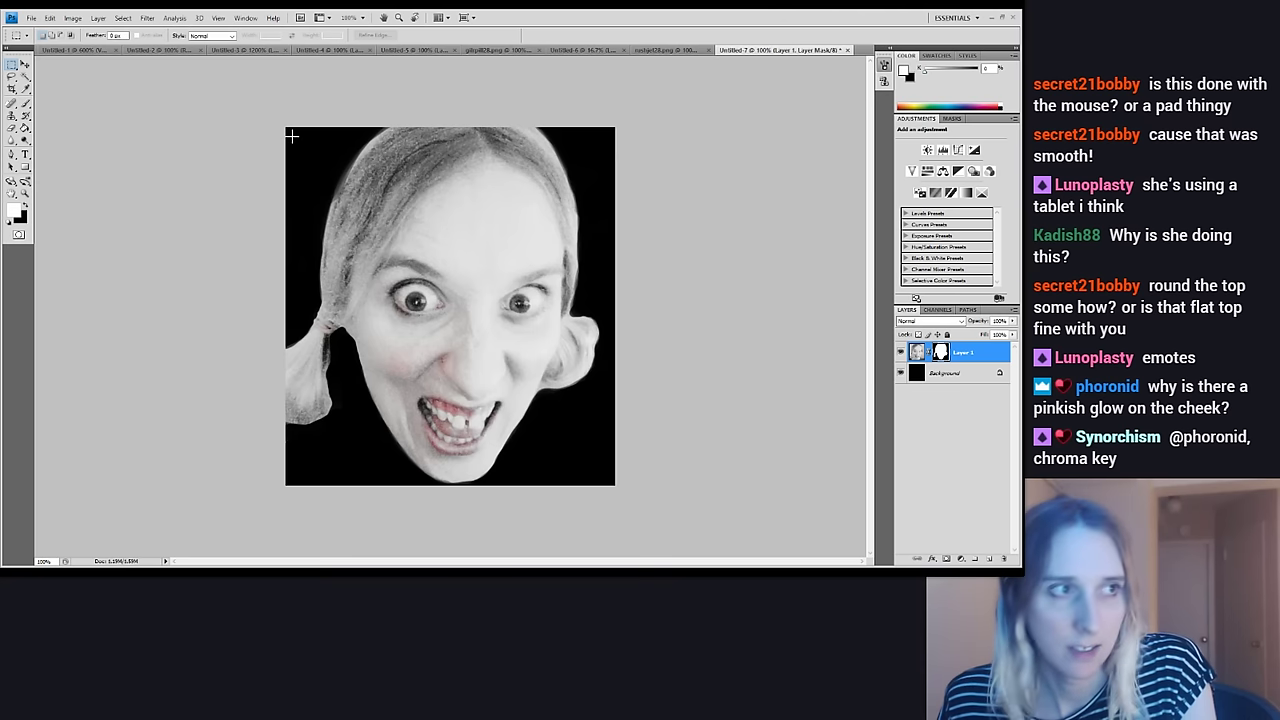
drag(348, 190, 615, 460)
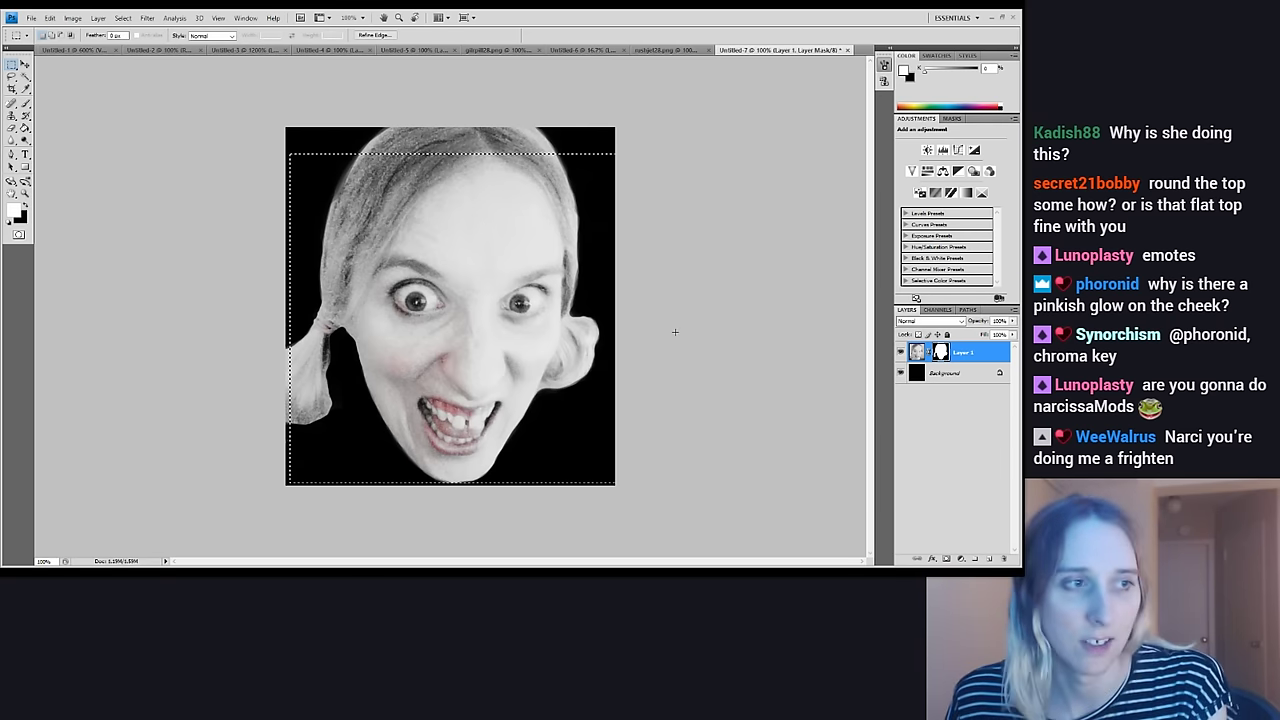
click(900, 372)
Hide Layer 1 and paste the copied square of its mask into a new grayscale document
click(899, 351)
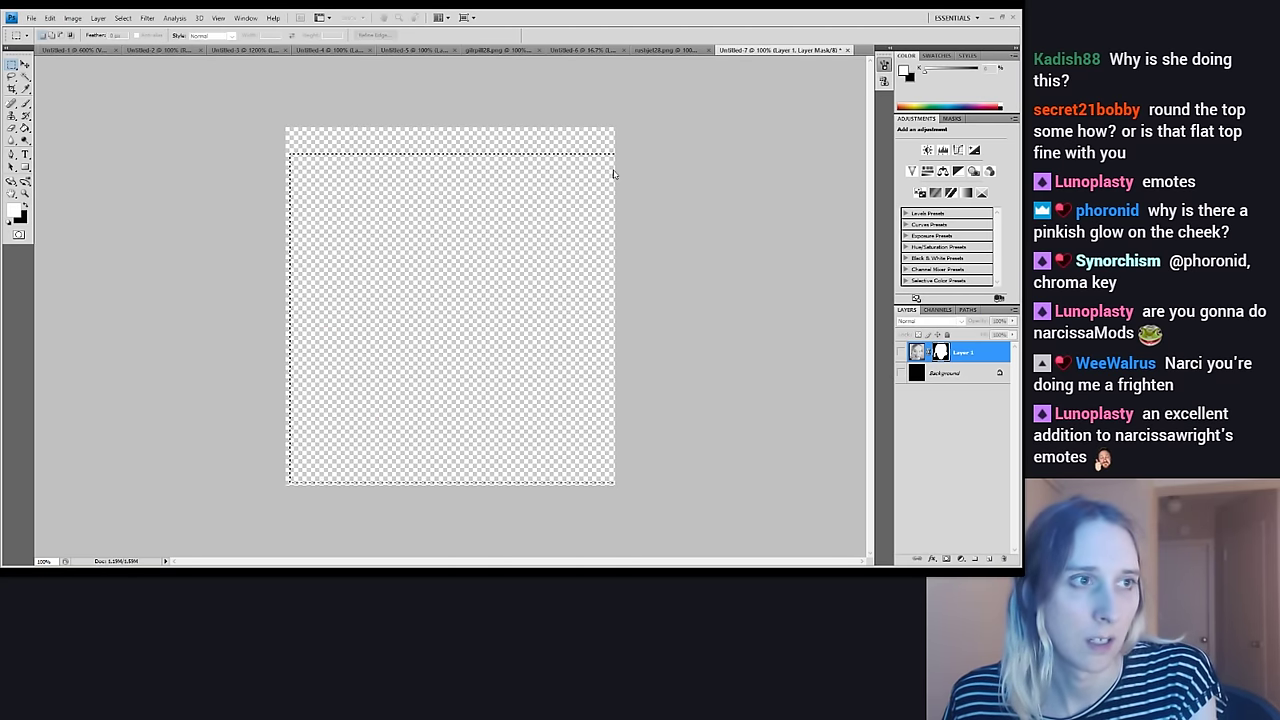
key(ctrl+n)
key(Return)
key(ctrl+v)
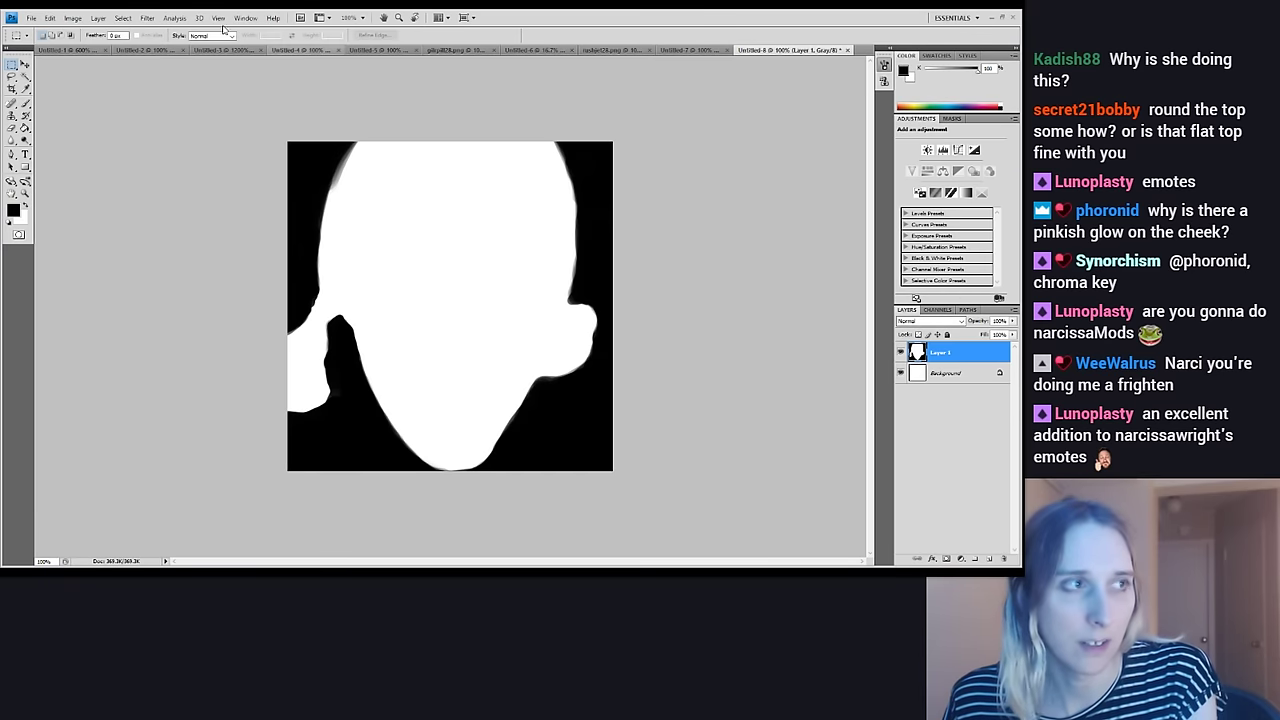
Show Layer 1 in Untitled-7 again and target its image instead of the mask for copying the face
click(681, 52)
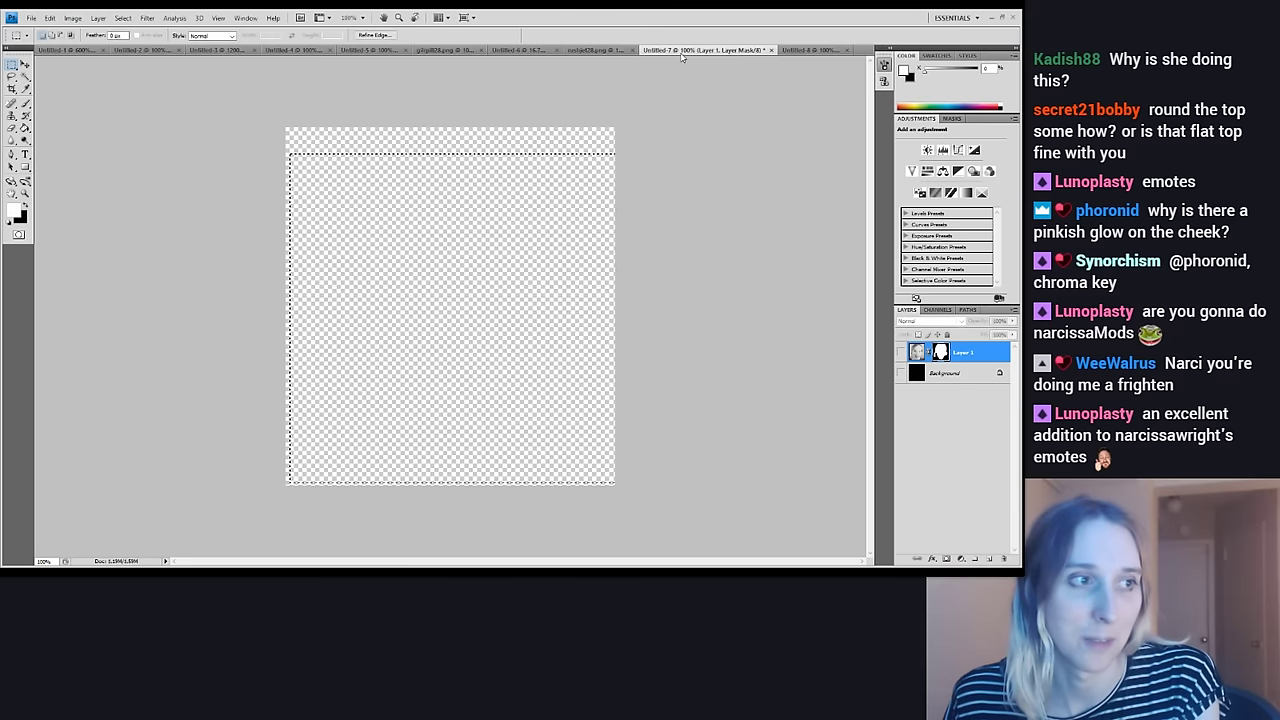
click(900, 352)
click(917, 352)
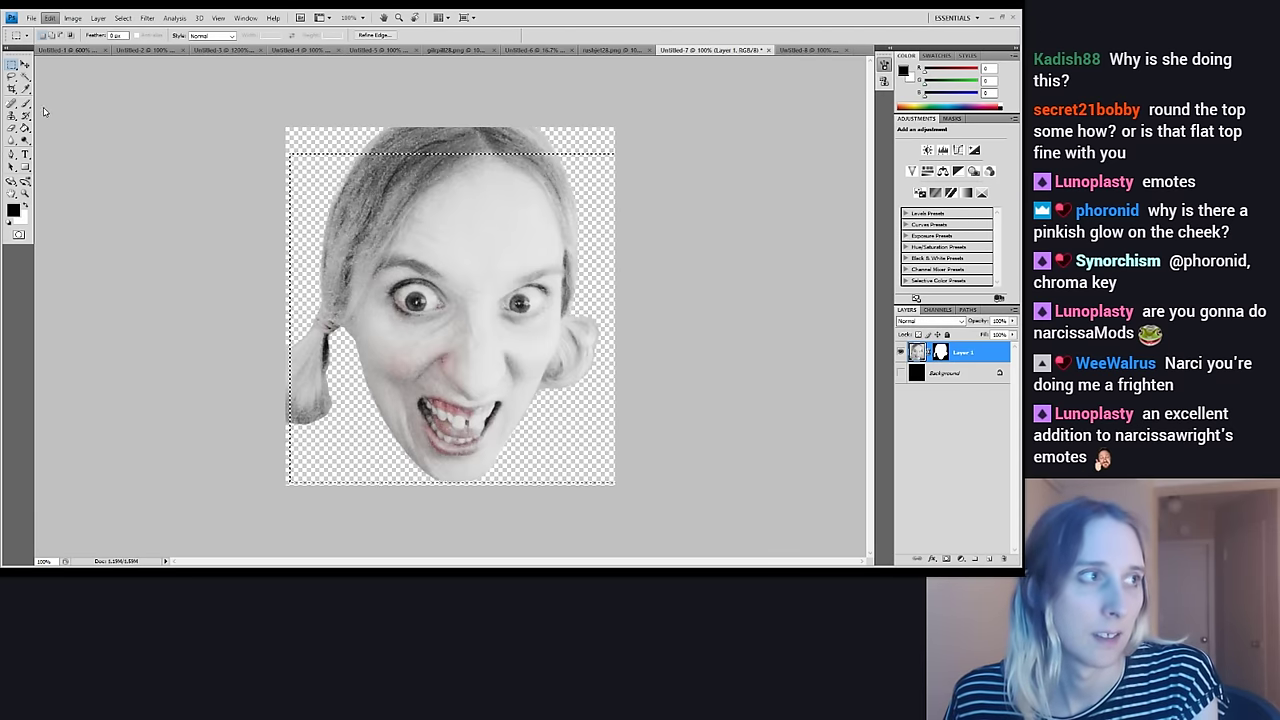
Hide the pasted mask layer in Untitled-8 and paste the face there as a new layer
click(808, 50)
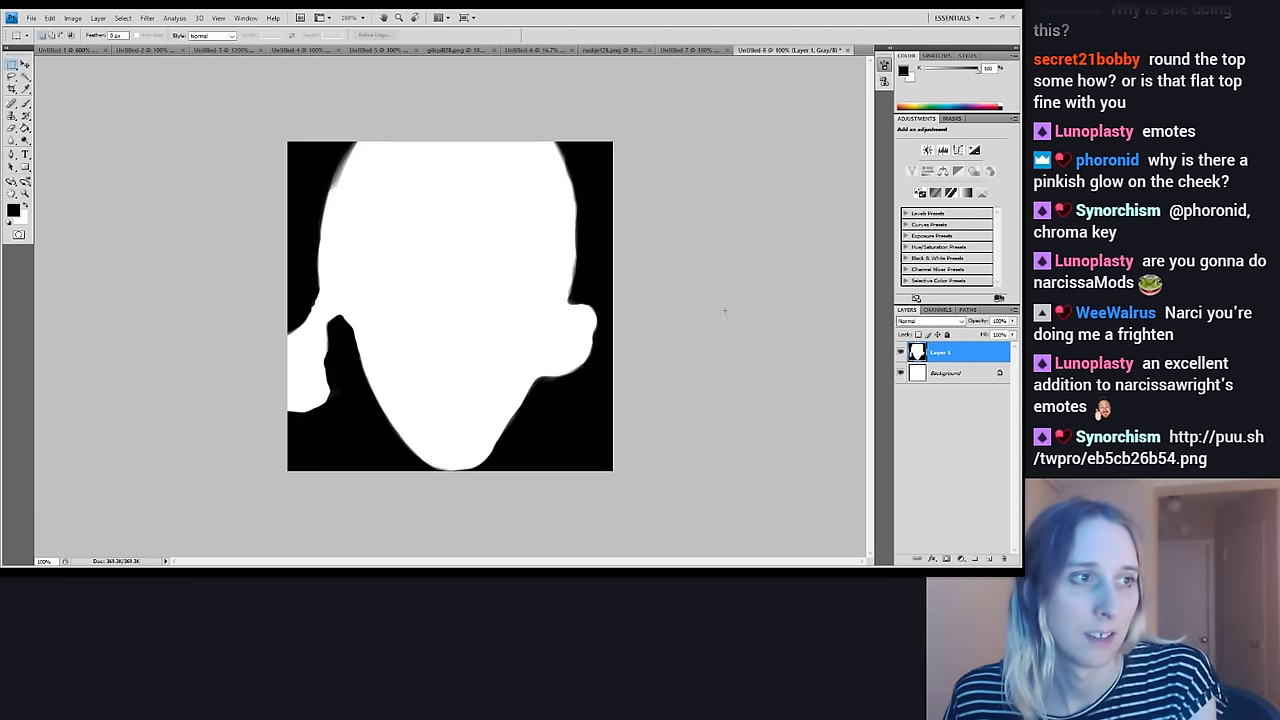
click(900, 352)
key(ctrl+v)
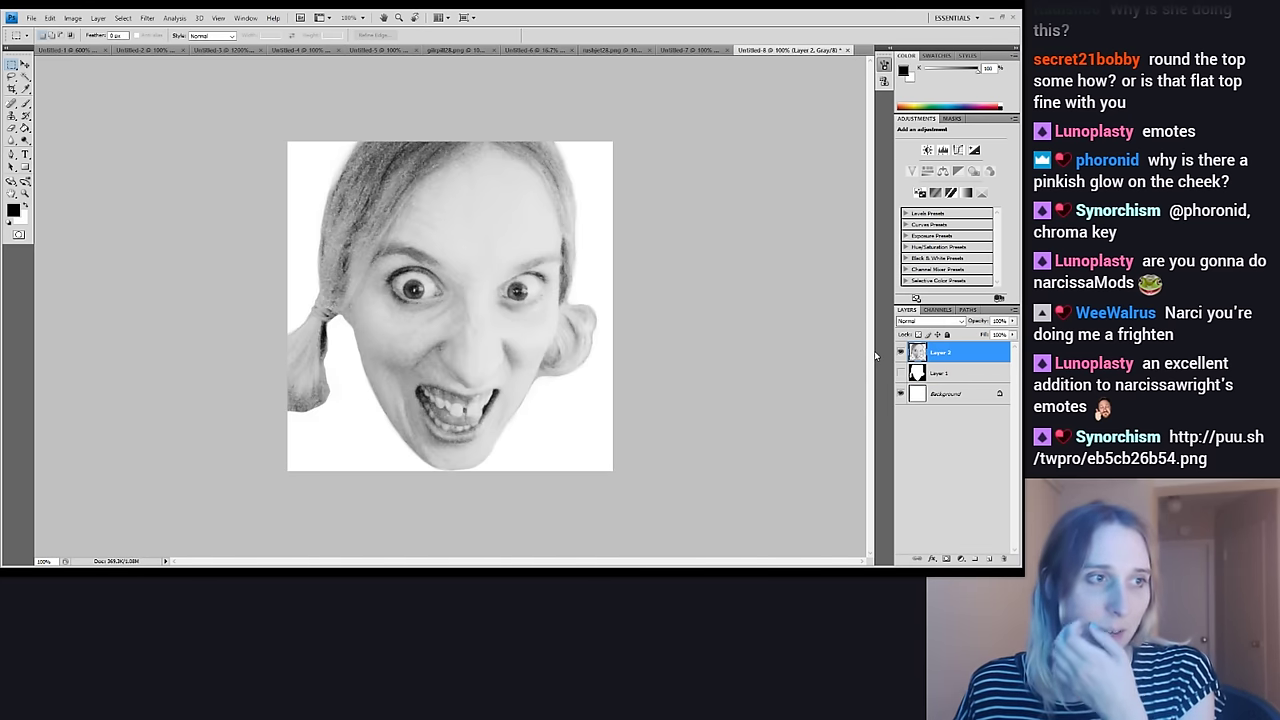
Paste the square face cutout from Untitled-7 into a new RGB document and hide its white Background layer
click(704, 50)
click(802, 52)
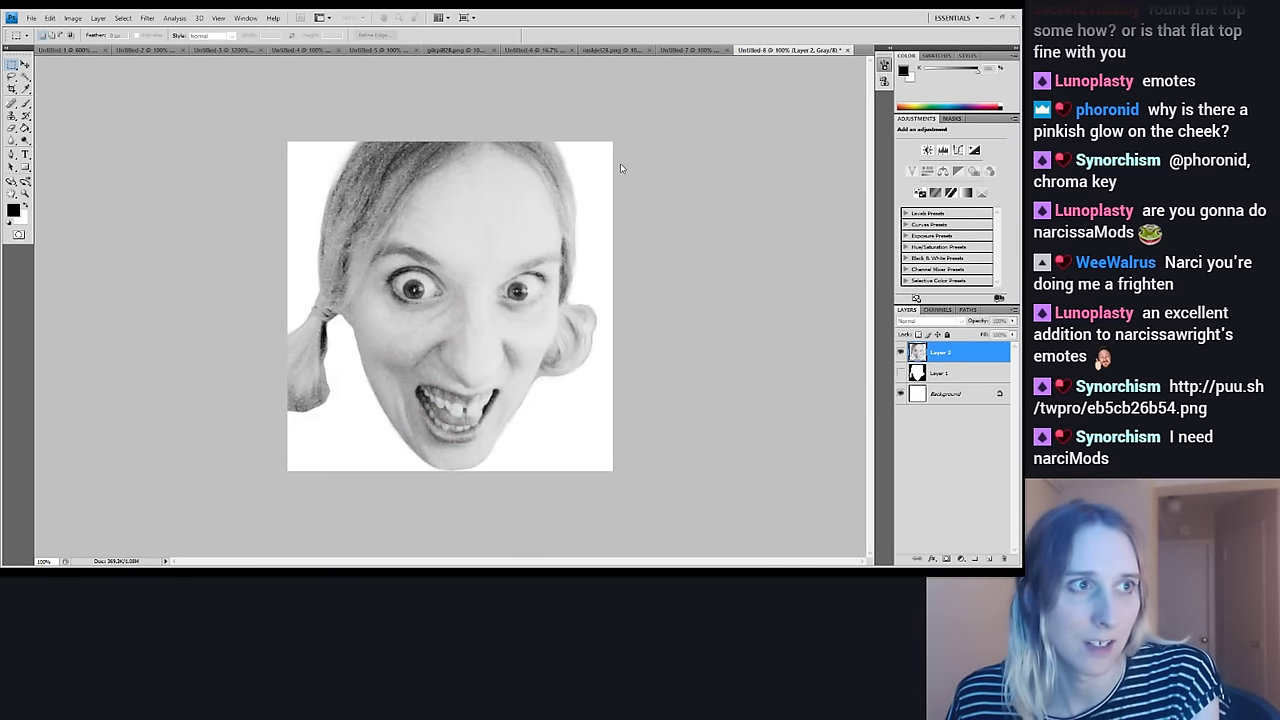
key(ctrl+n)
key(Return)
key(ctrl+v)
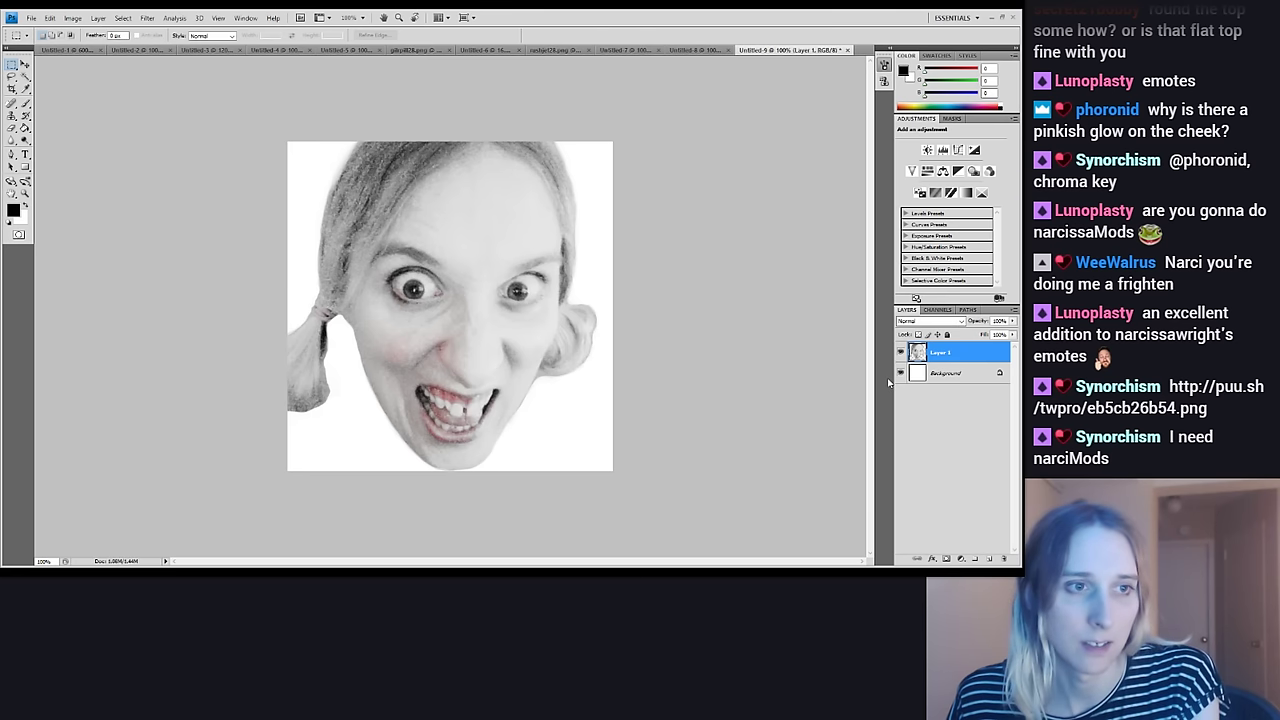
click(900, 373)
click(900, 373)
click(900, 373)
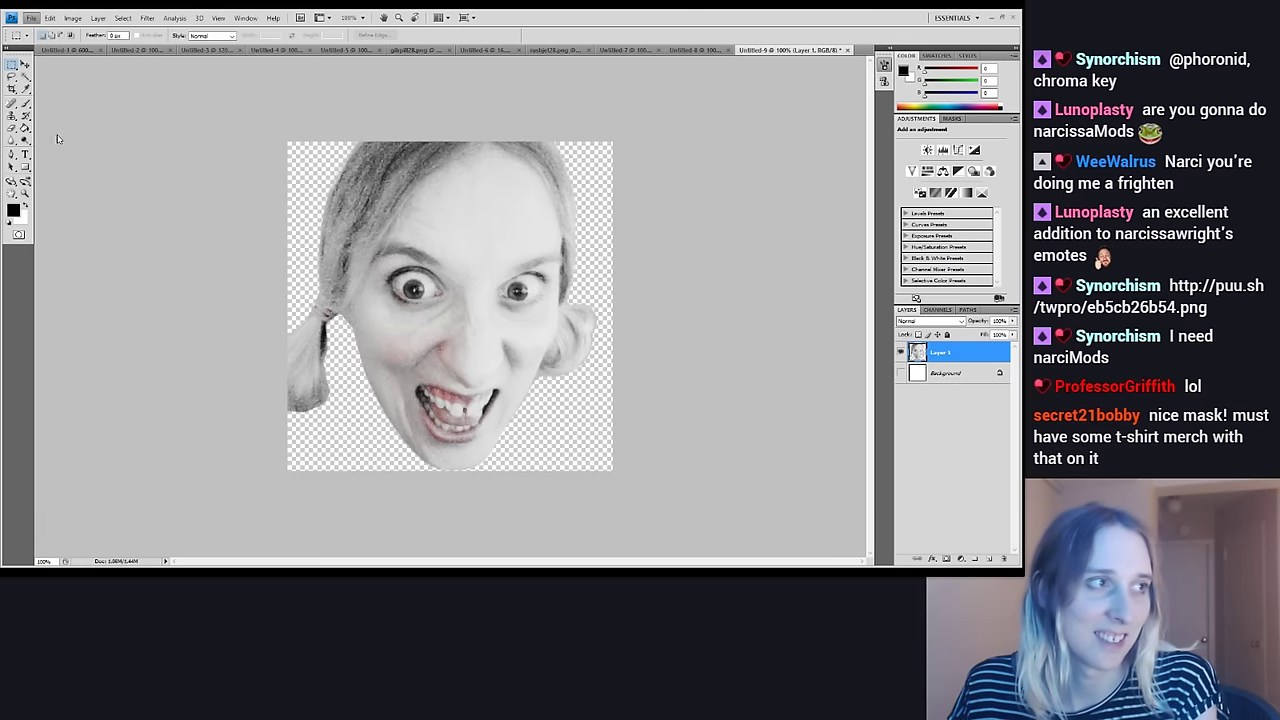
key(alt)
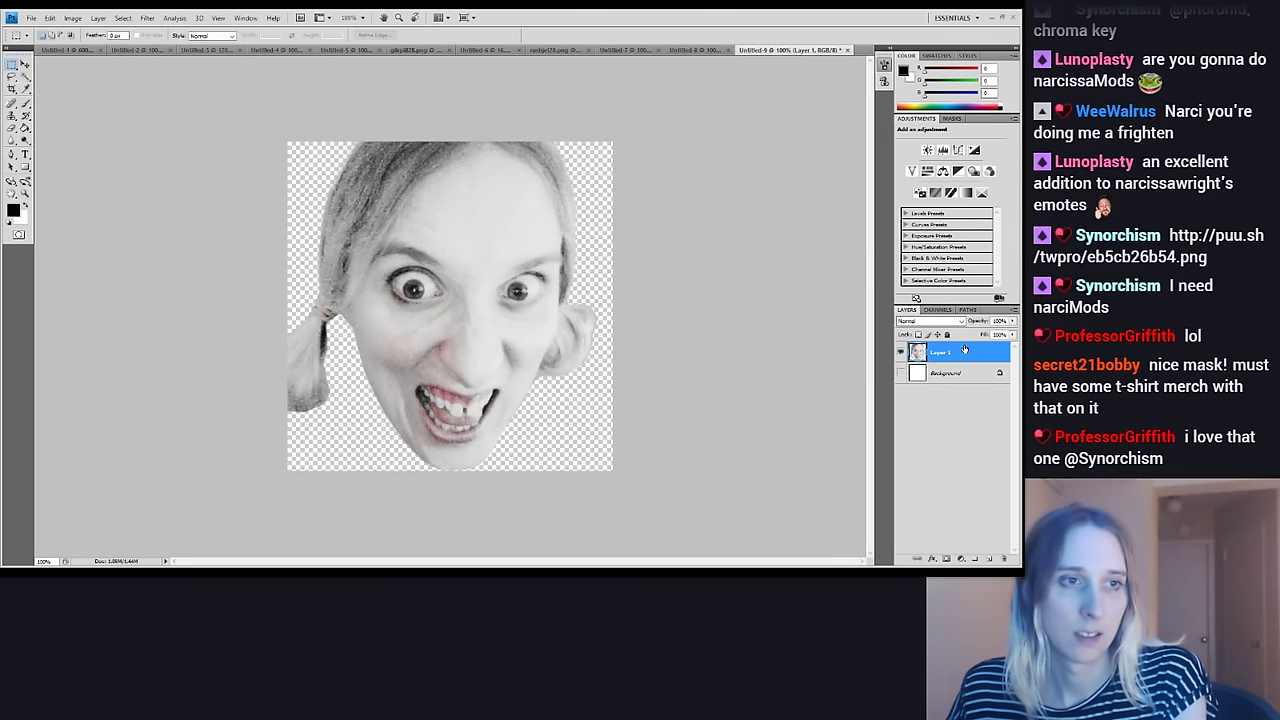
click(900, 352)
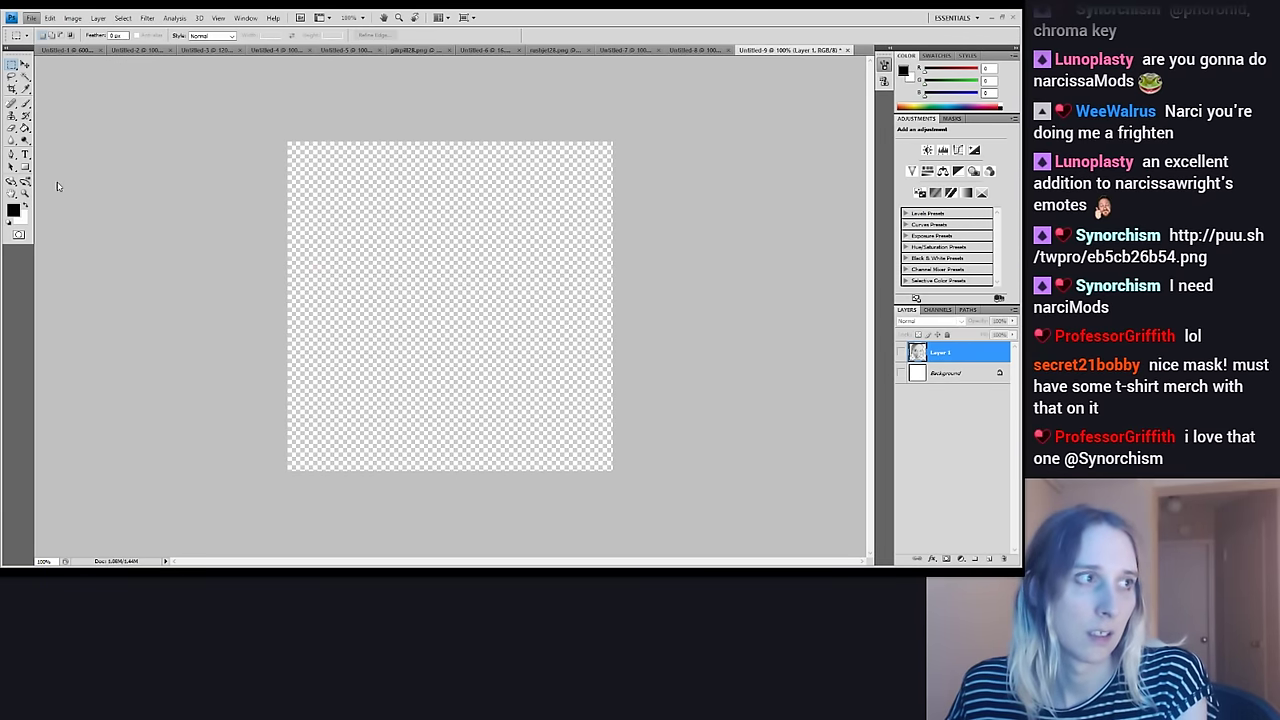
click(900, 352)
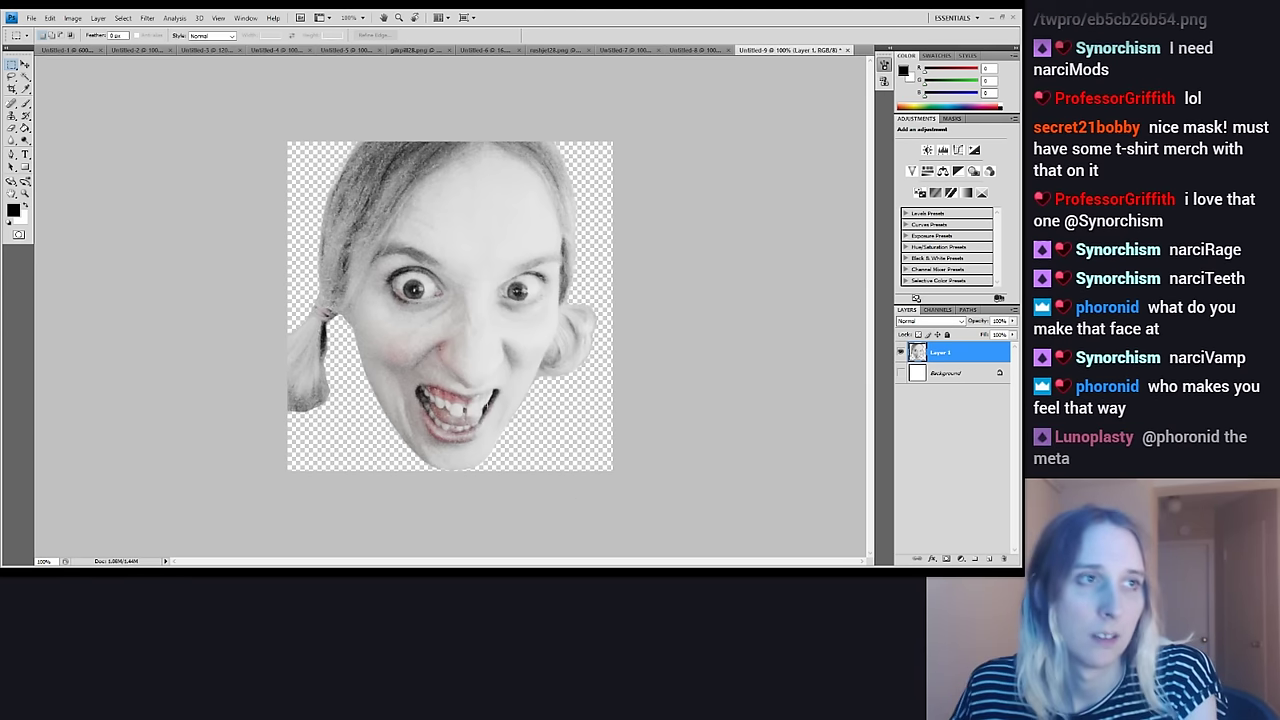
Look through the open emote documents and bring up the chat mockup in Untitled-5
click(612, 50)
click(558, 50)
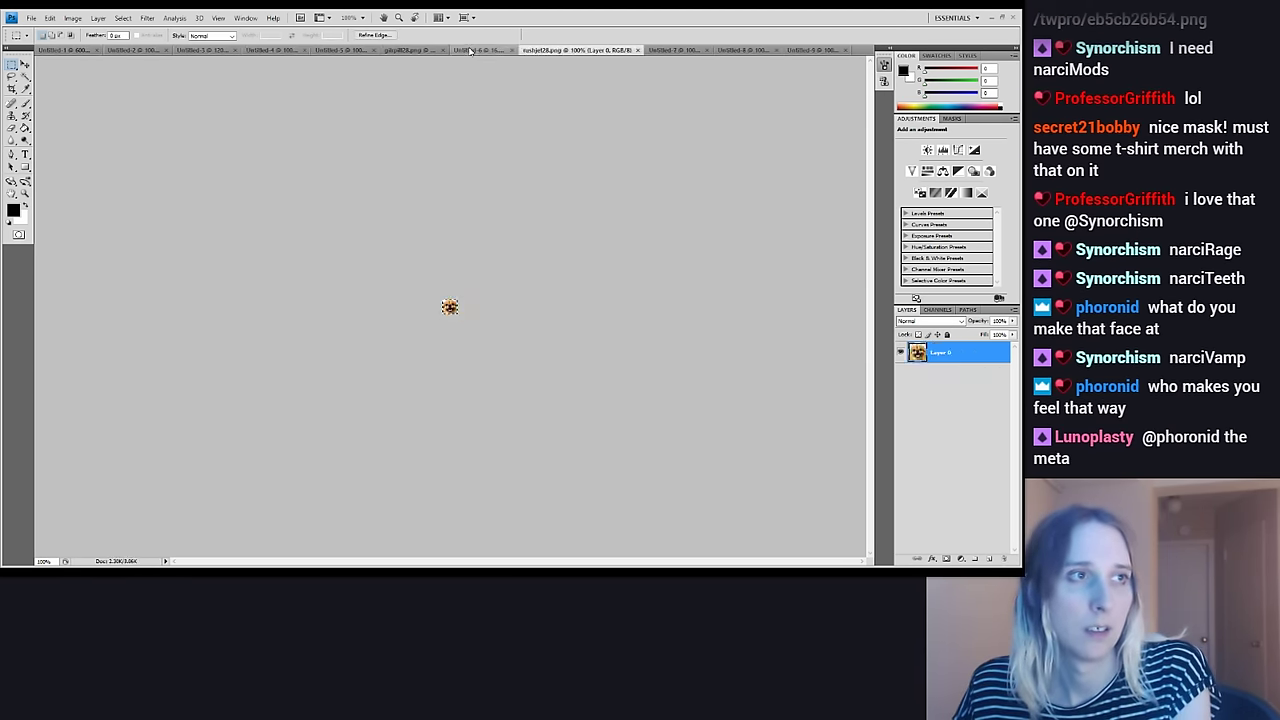
click(485, 50)
click(420, 50)
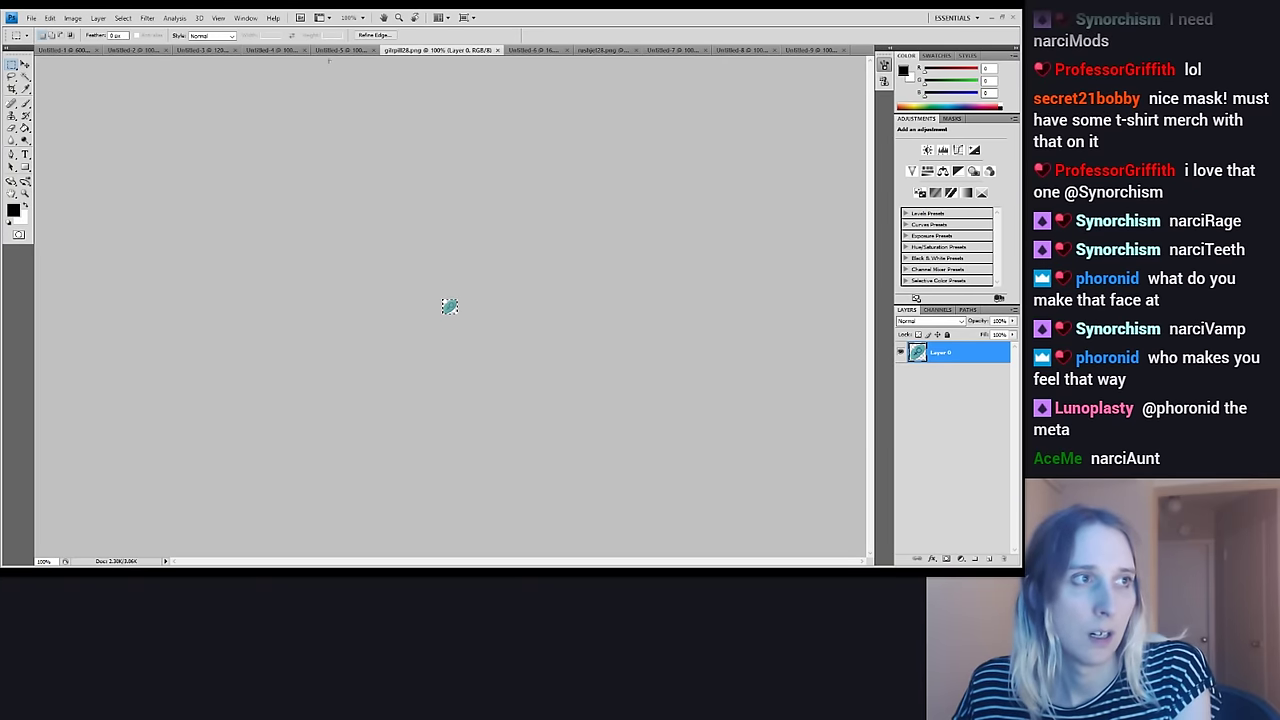
click(345, 50)
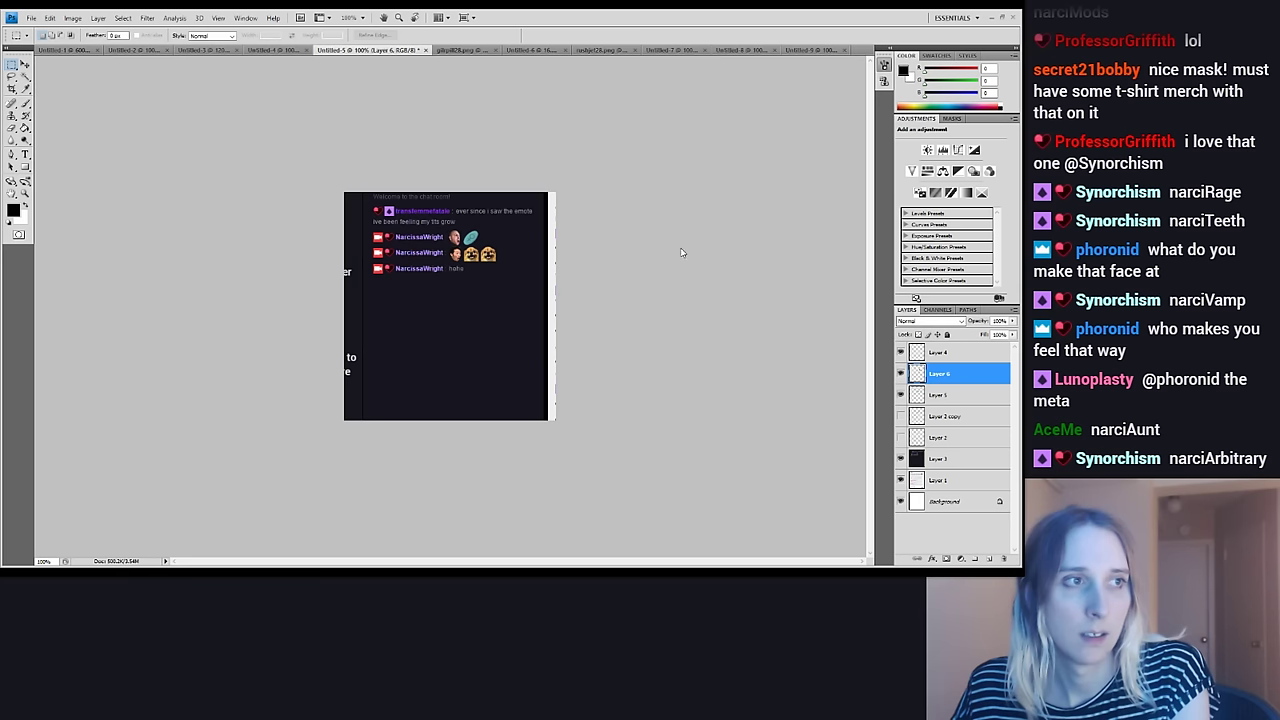
Open the small face emote PNG, copy the whole image and paste it into the chat mockup in Untitled-5
drag(676, 261, 668, 296)
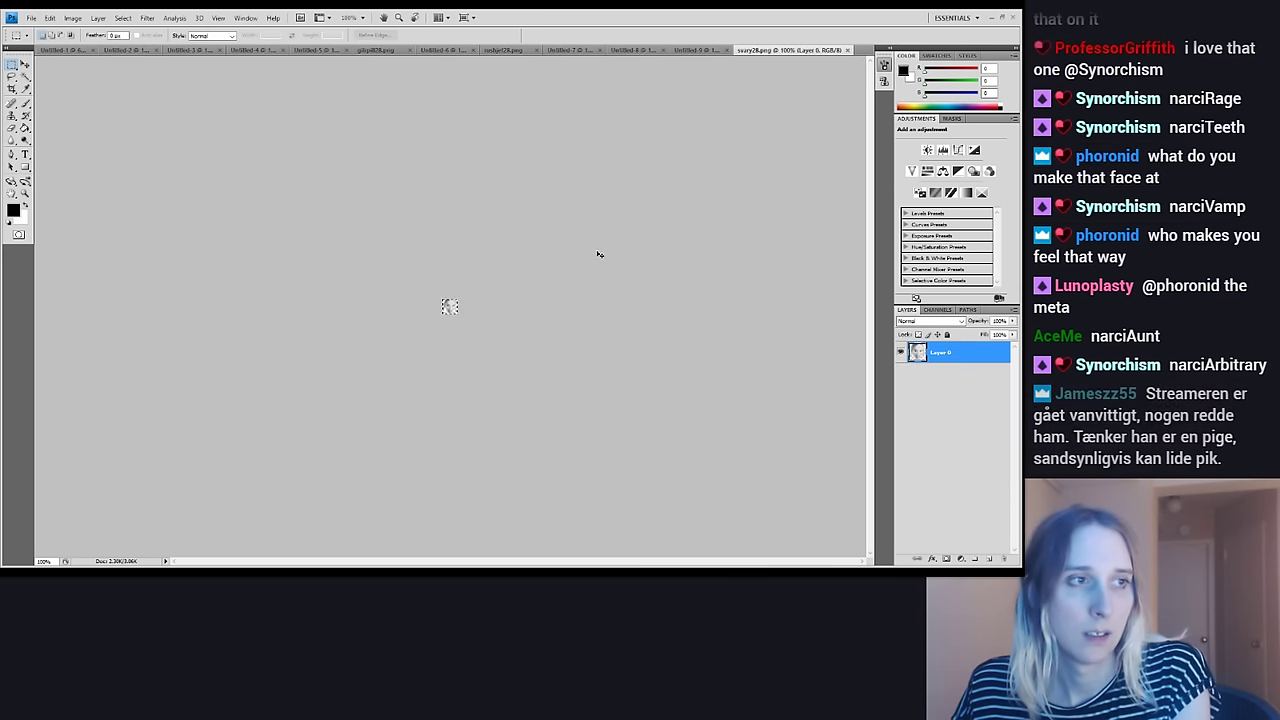
key(ctrl+a)
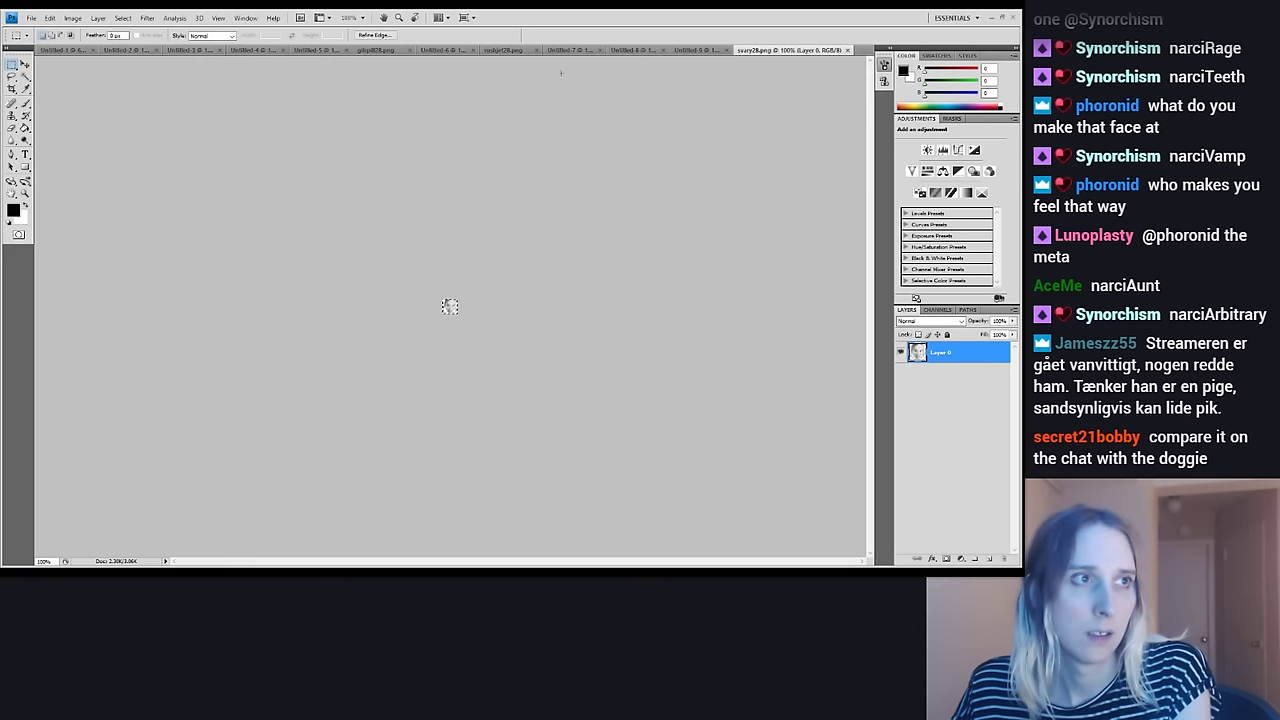
click(322, 50)
key(ctrl+v)
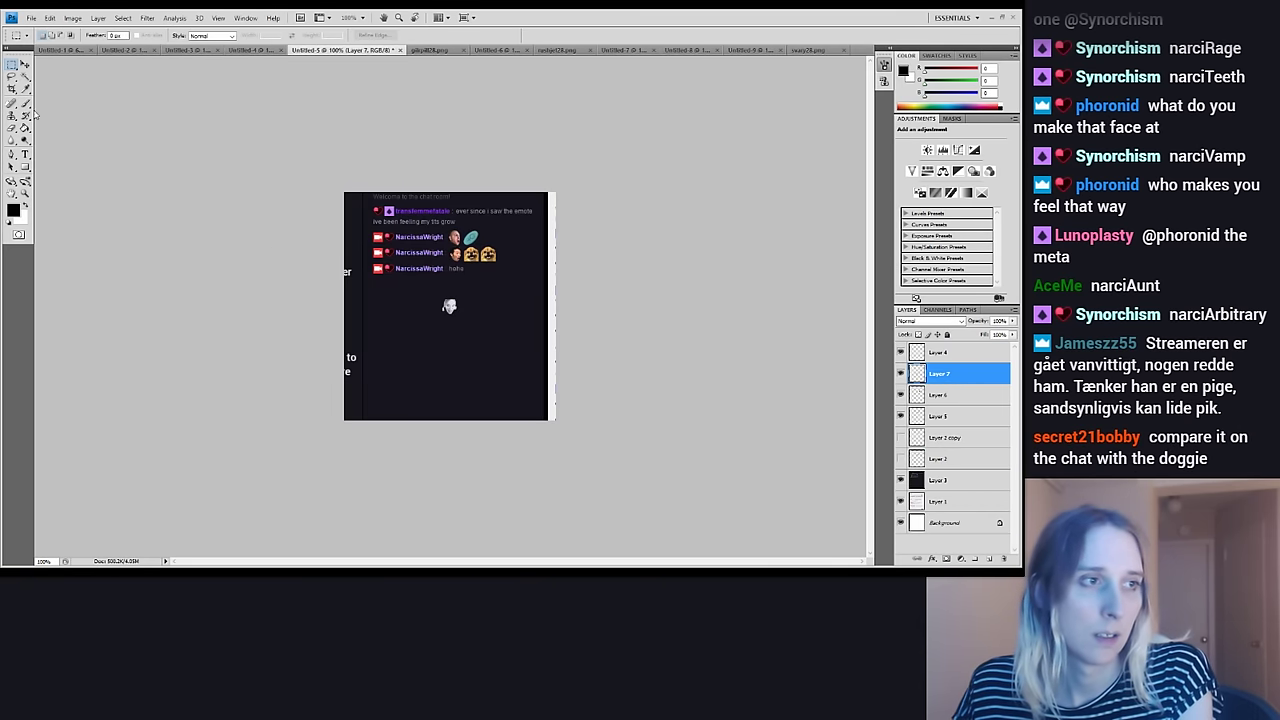
Move the pasted grey face emote to the end of the first emote row in the chat mockup
click(25, 63)
drag(412, 363, 453, 292)
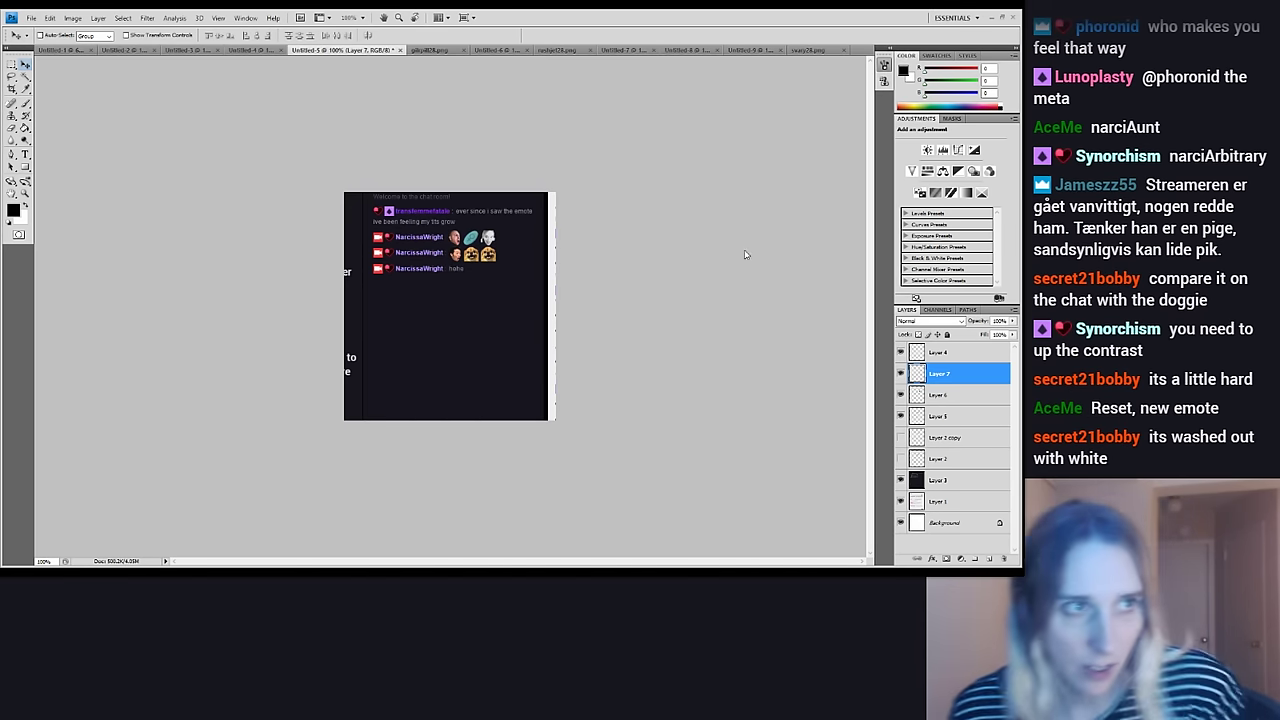
Add a Levels adjustment layer above the face in Untitled-9 and strengthen its contrast with the midtone input at 0.57
click(752, 50)
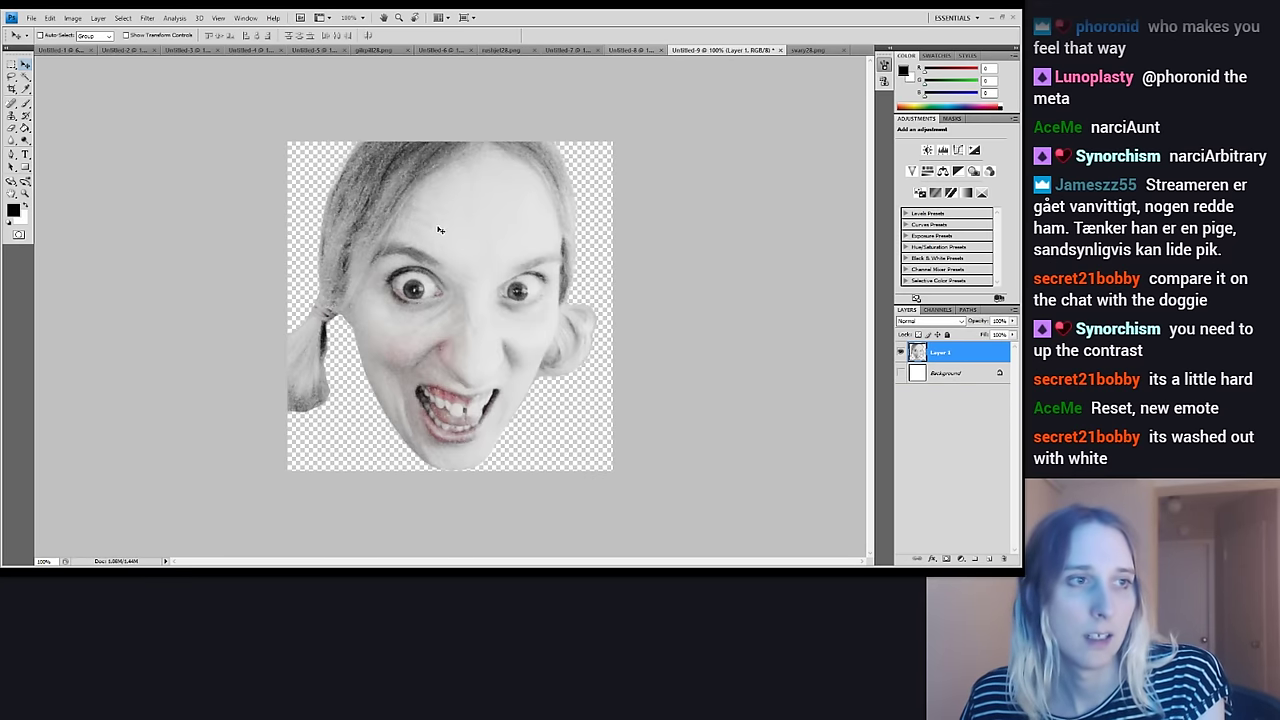
click(960, 557)
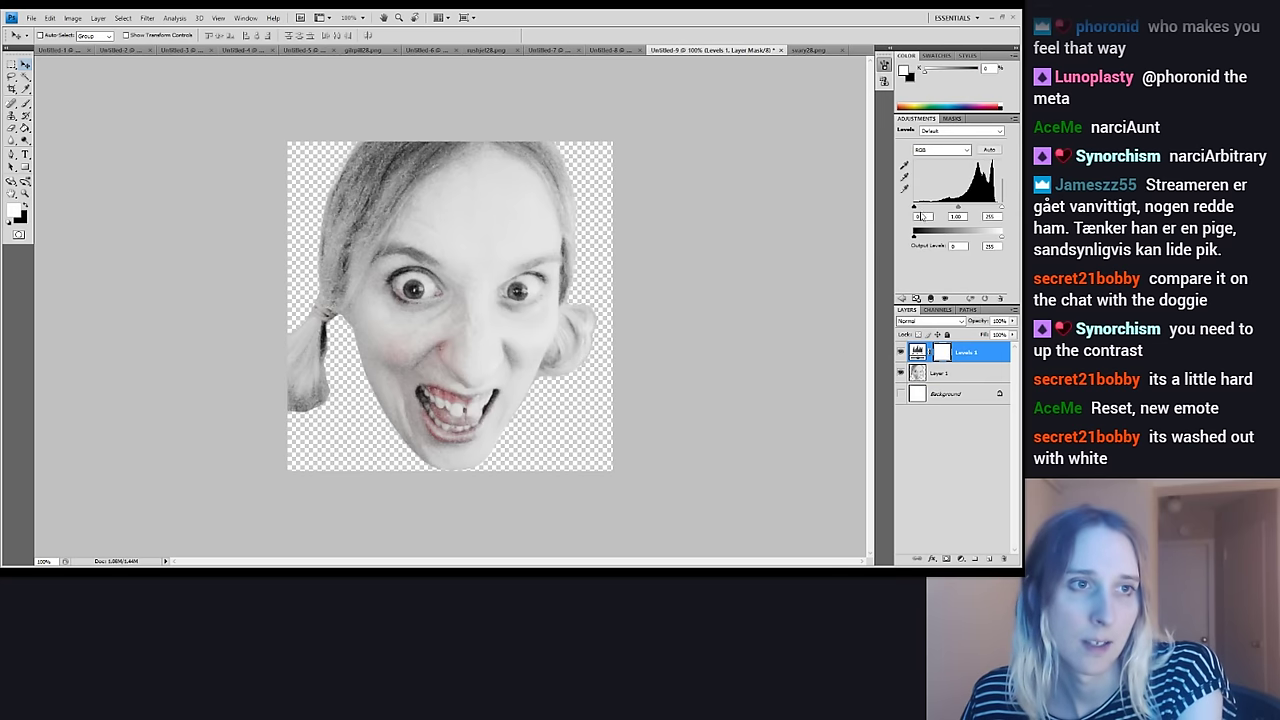
mouse_move(957, 207)
mouse_down()
mouse_move(979, 208)
mouse_move(921, 208)
mouse_move(996, 210)
mouse_move(931, 209)
mouse_move(976, 208)
mouse_up()
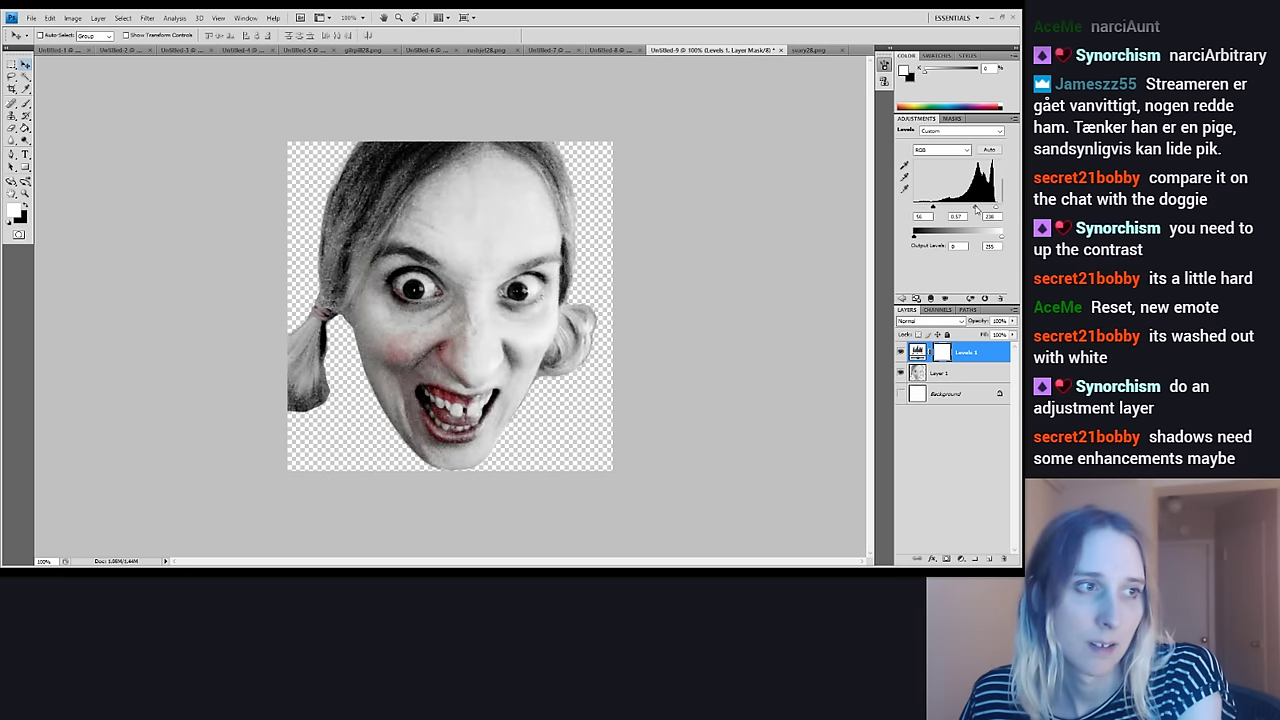
Select a tighter square around the face in Untitled-9, from mid-forehead to chin, leaving out most of the pigtails
click(10, 66)
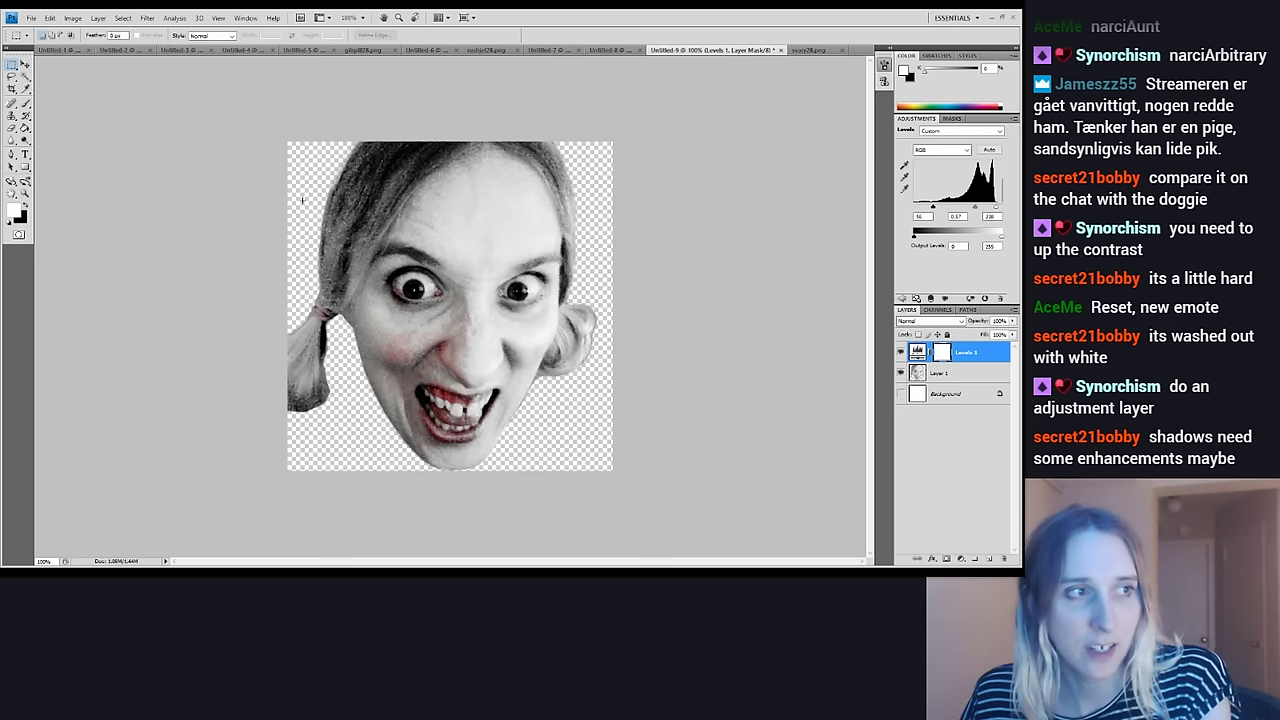
drag(309, 198, 611, 490)
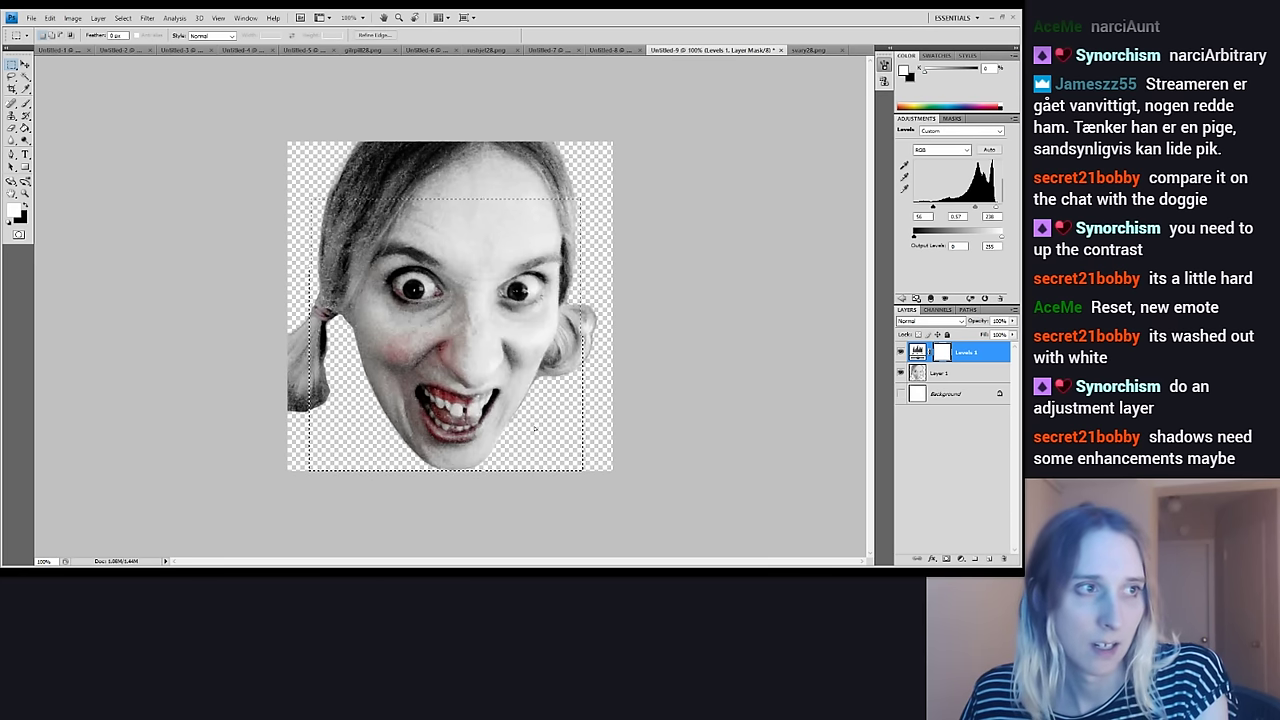
drag(325, 250, 574, 470)
click(323, 233)
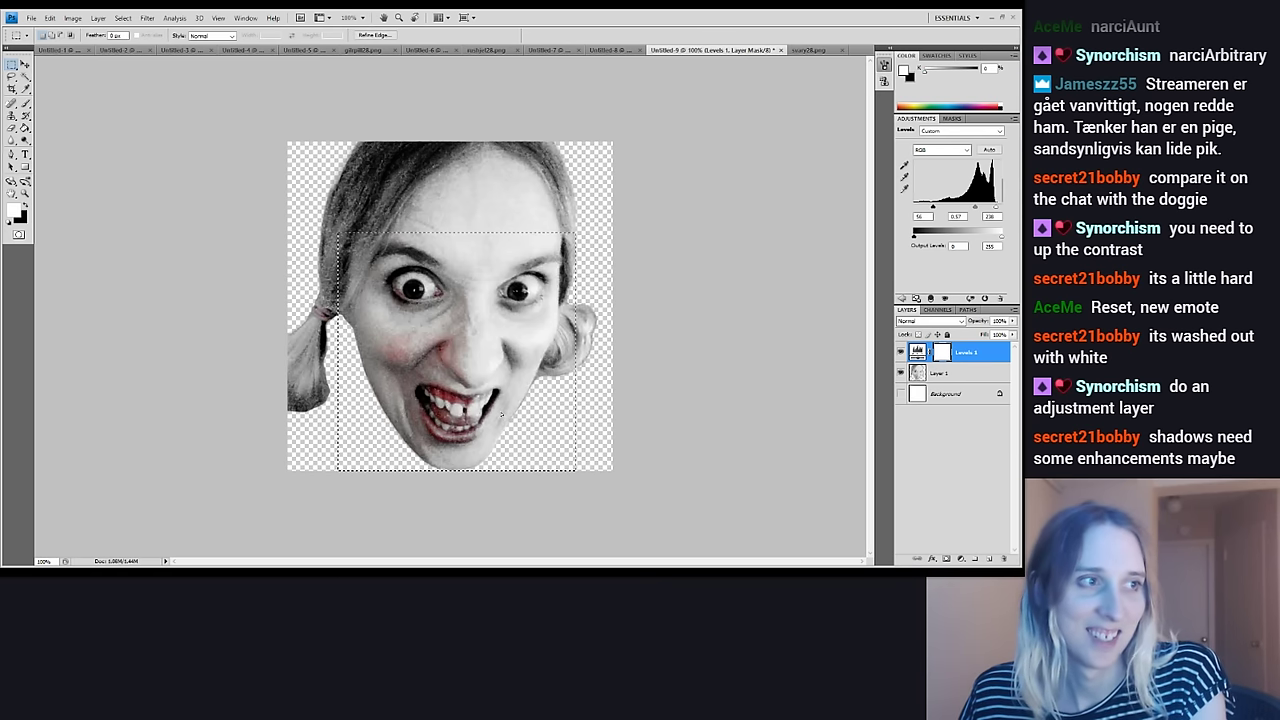
drag(502, 413, 504, 414)
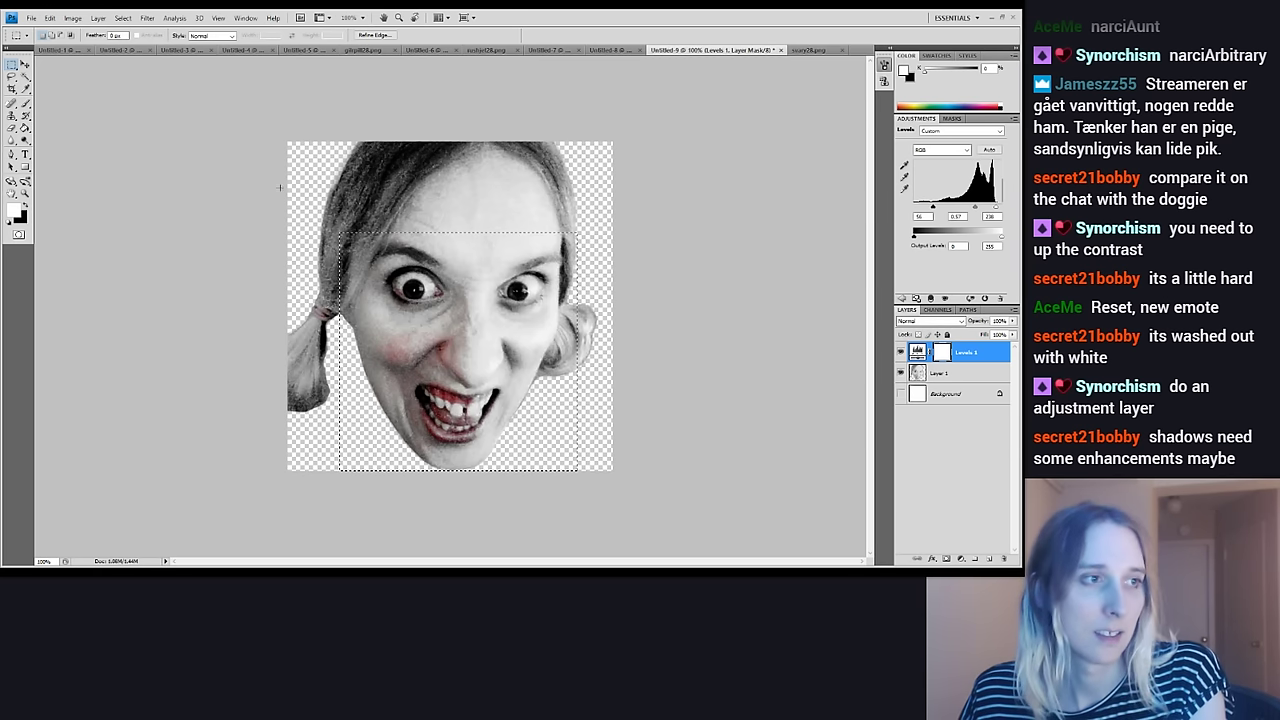
Copy the selected square with its Levels adjustment applied and paste it into a new document
key(alt+bracketleft)
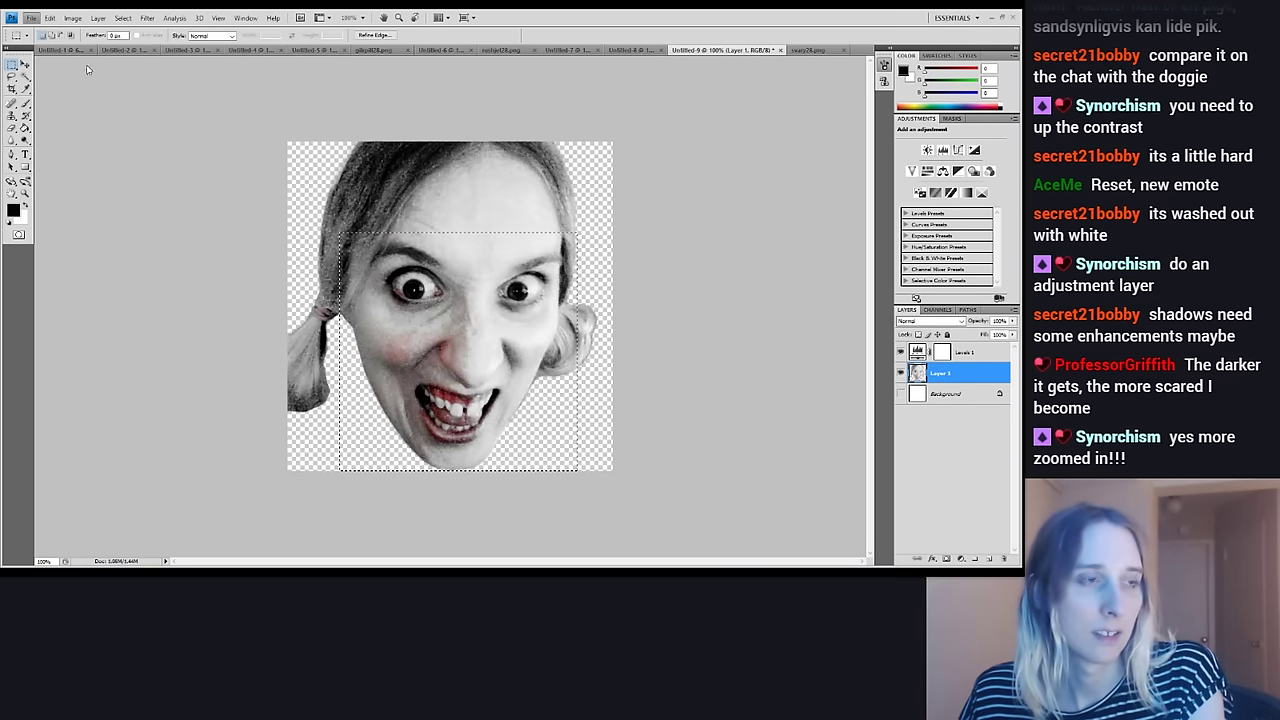
key(ctrl+n)
key(Return)
key(ctrl+v)
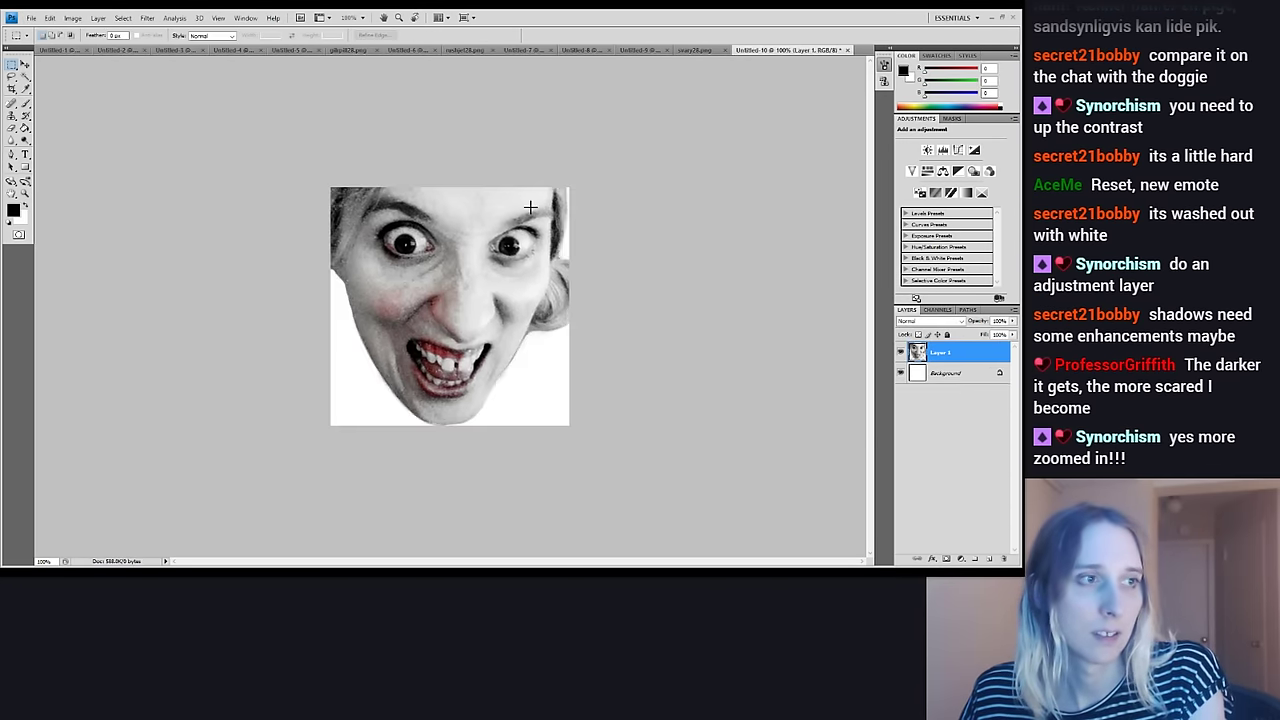
Compare the cropped face with and without the white Background layer, leaving that layer hidden
click(900, 373)
click(900, 373)
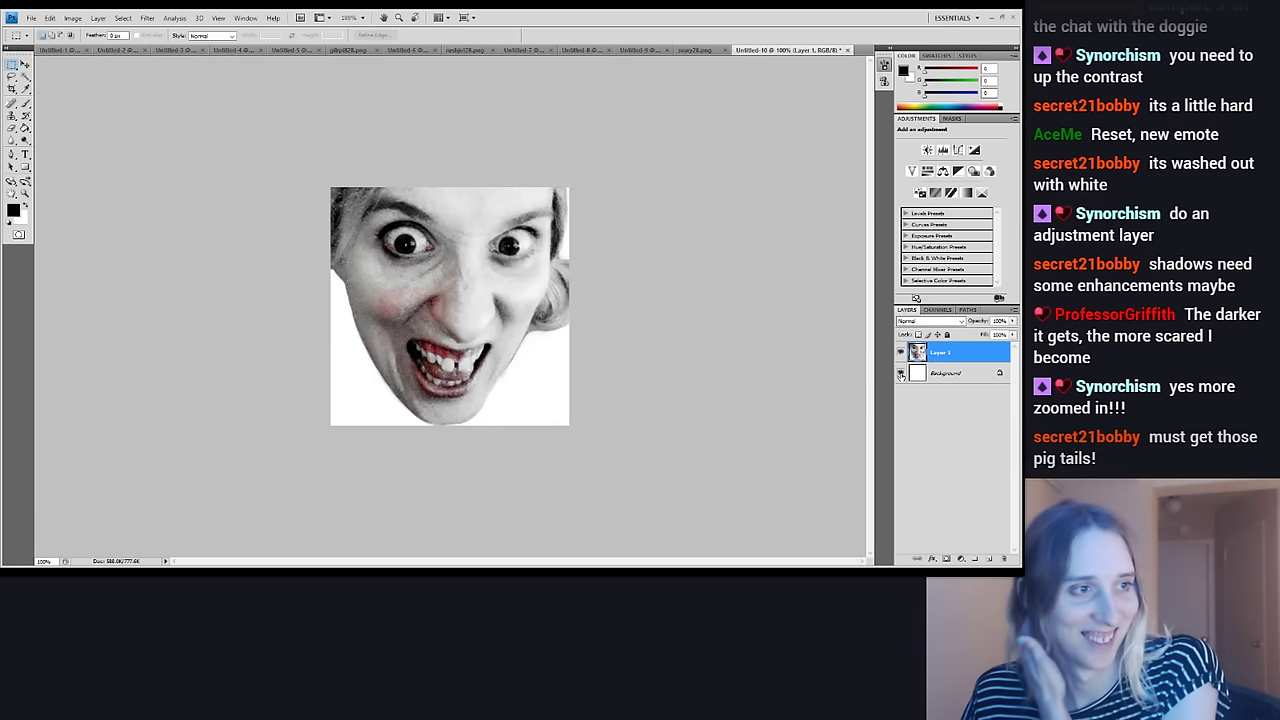
click(900, 373)
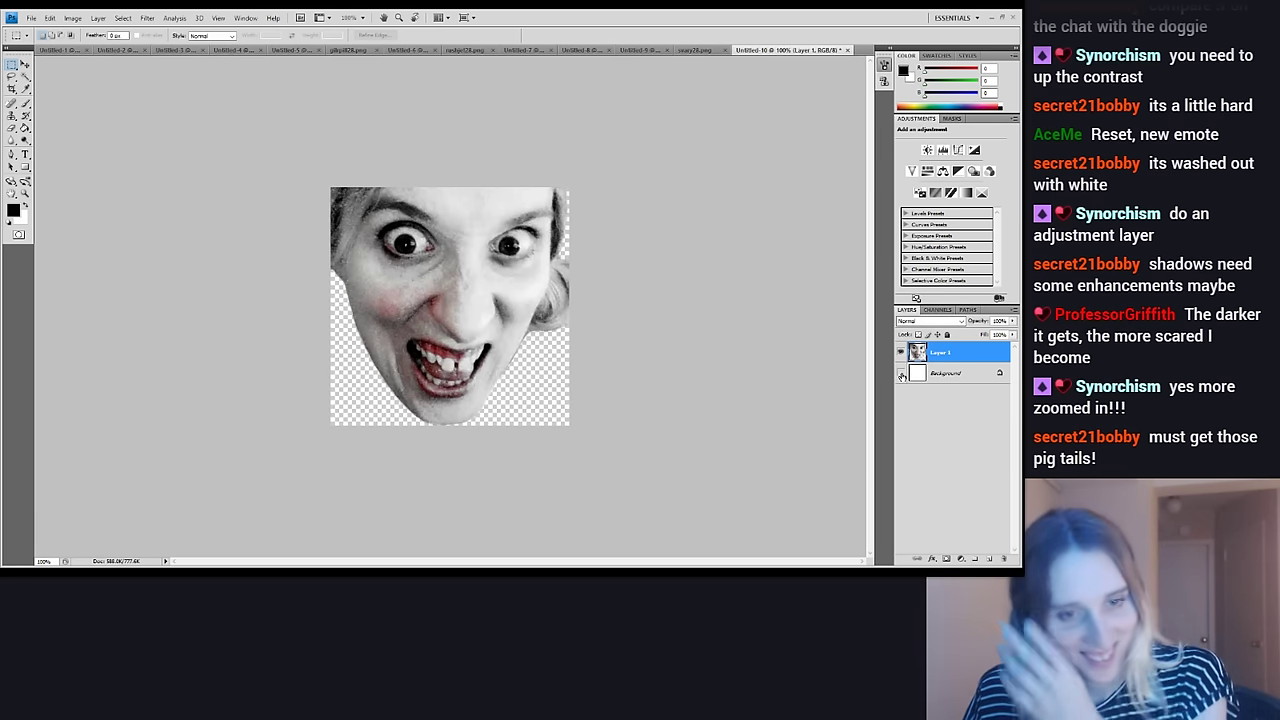
click(900, 373)
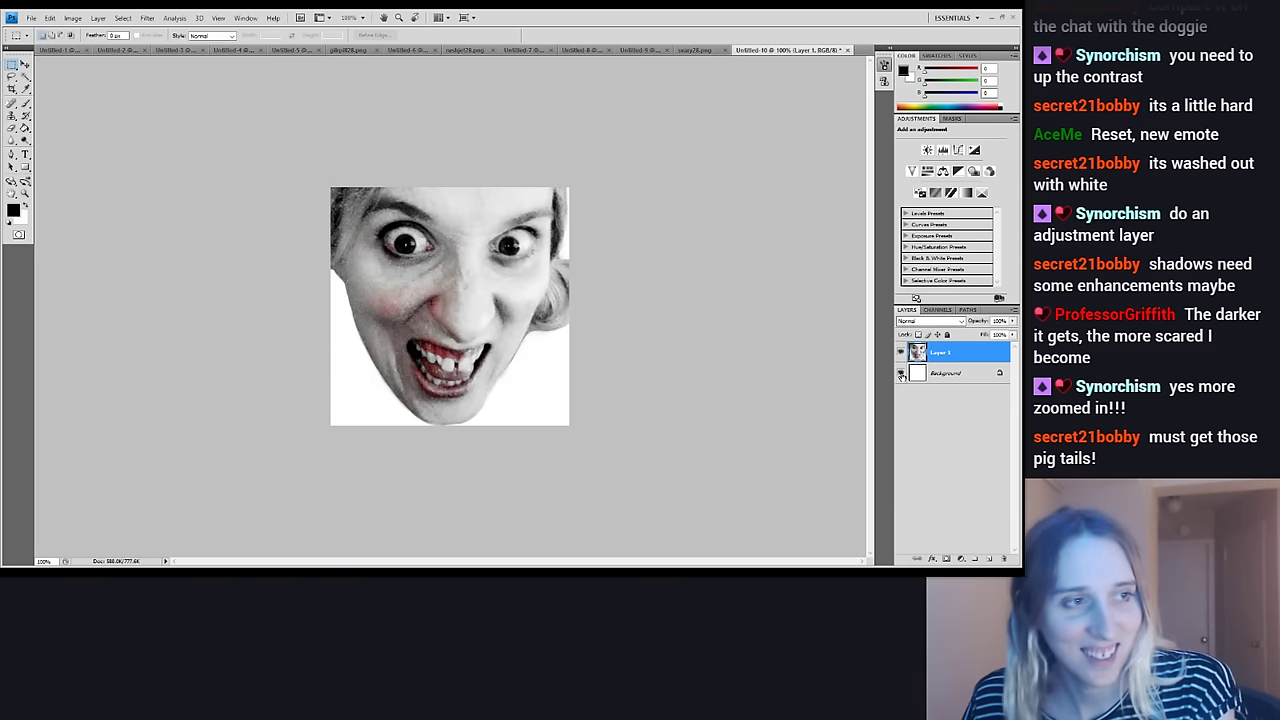
click(900, 373)
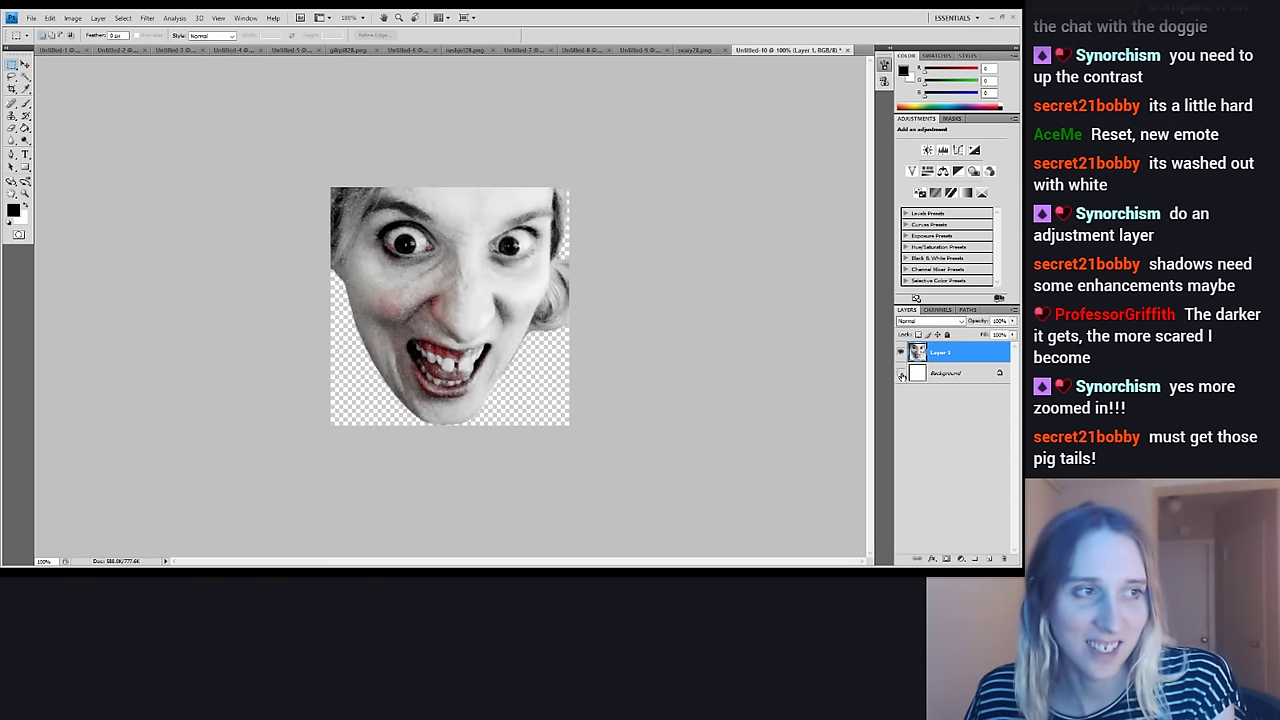
click(900, 373)
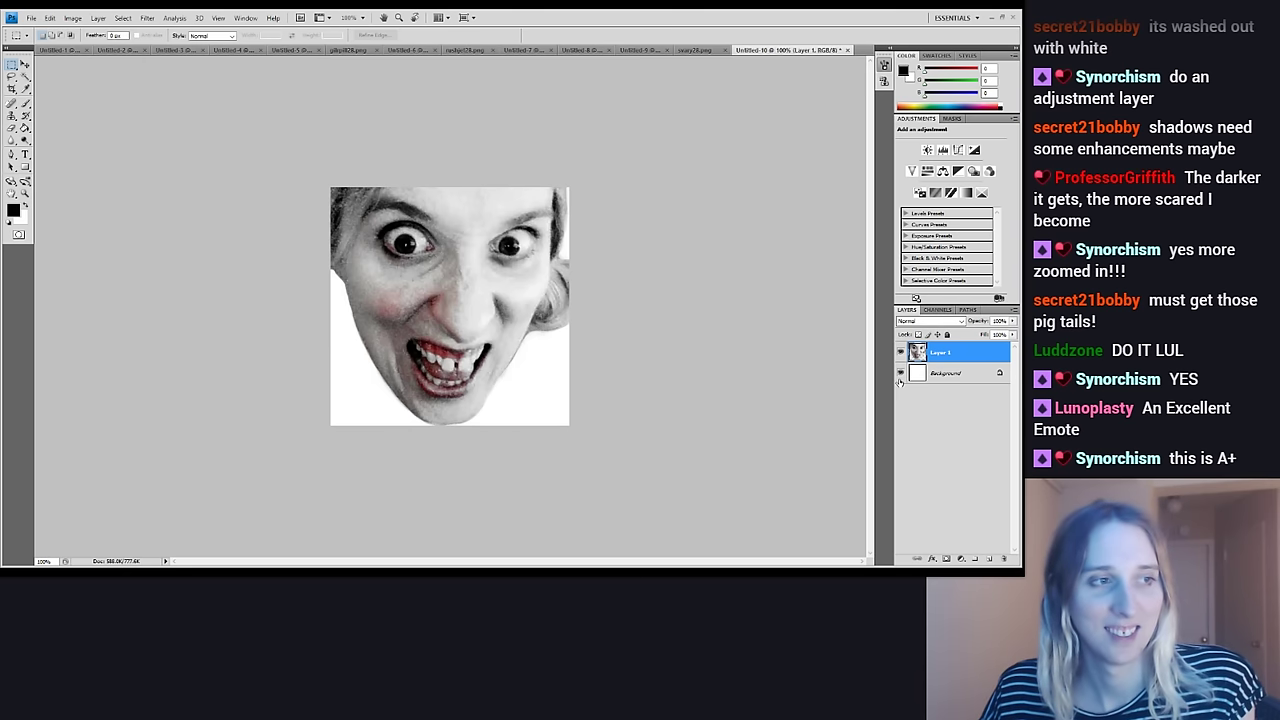
click(900, 374)
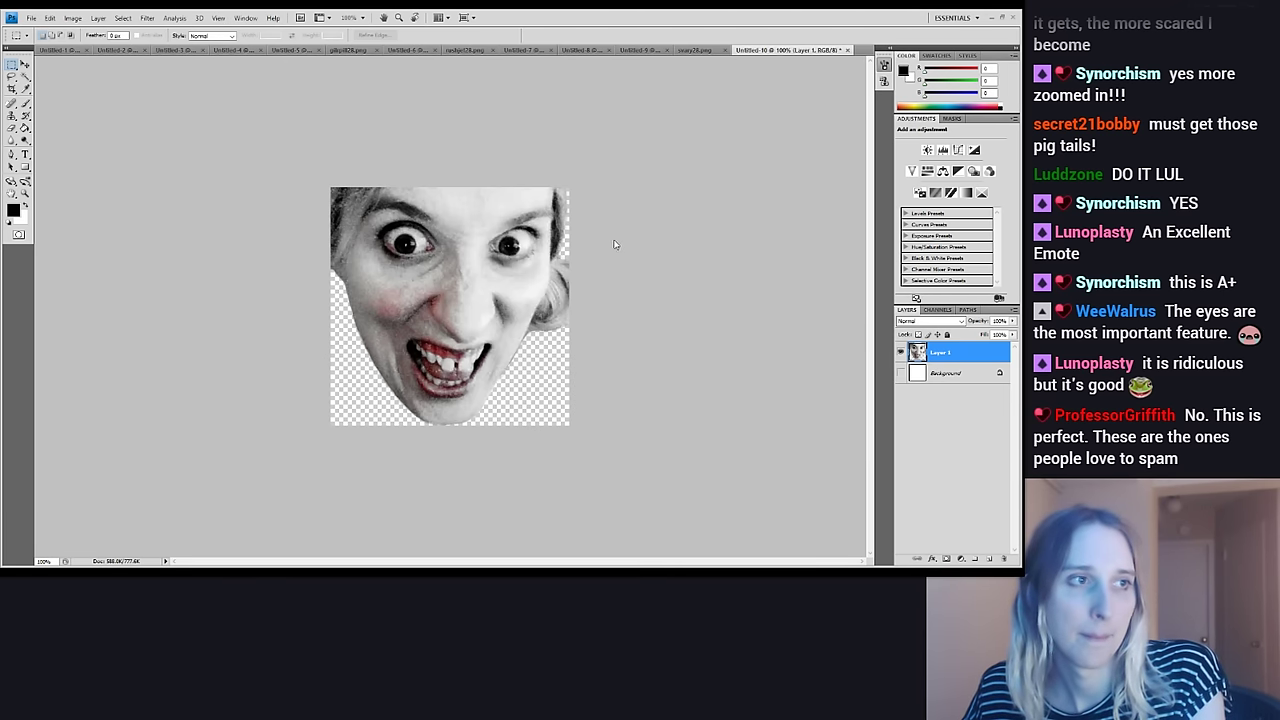
Bring up the chat mockup in Untitled-5 and paste the darker, small face emote from the newest PNG into it
key(ctrl+Tab)
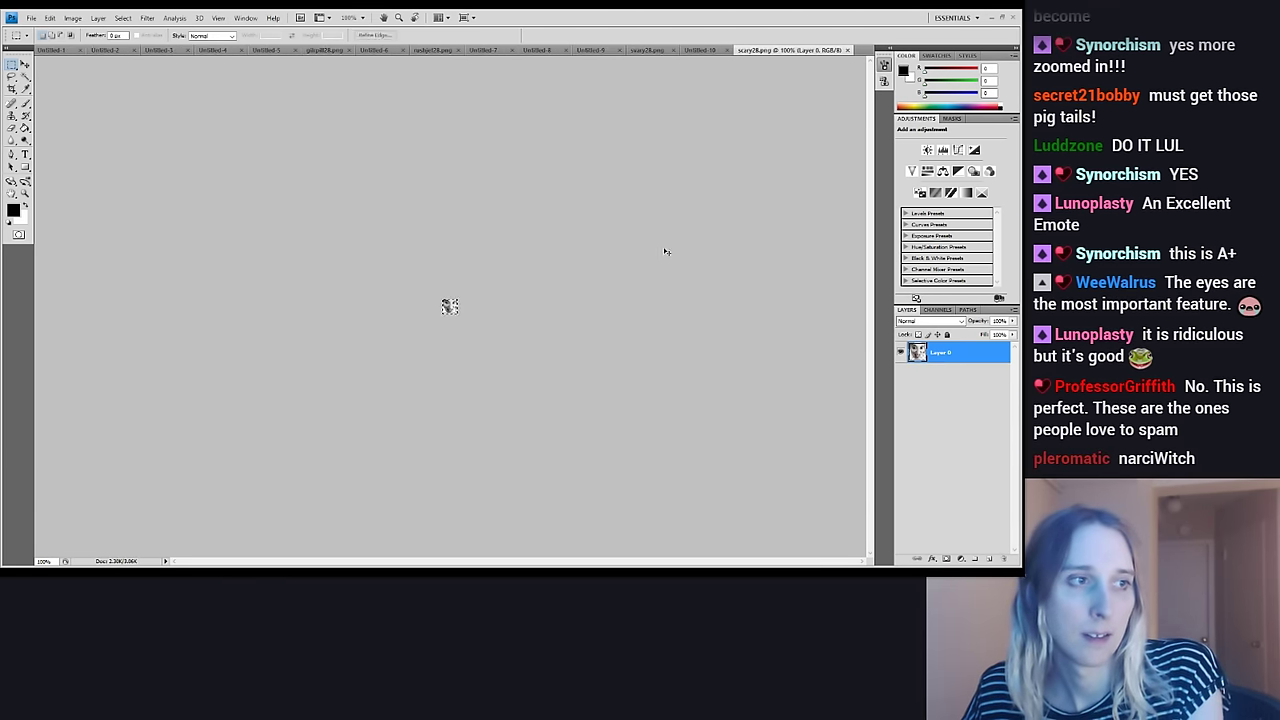
click(645, 50)
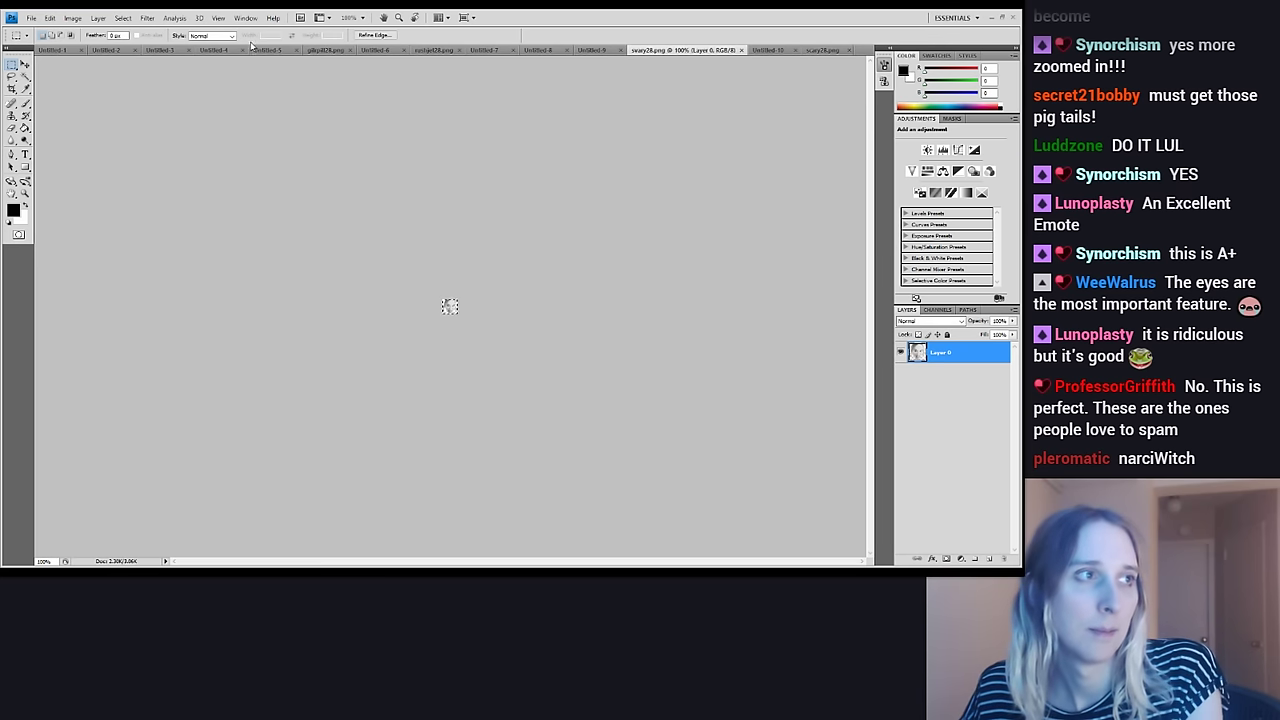
click(250, 48)
click(158, 50)
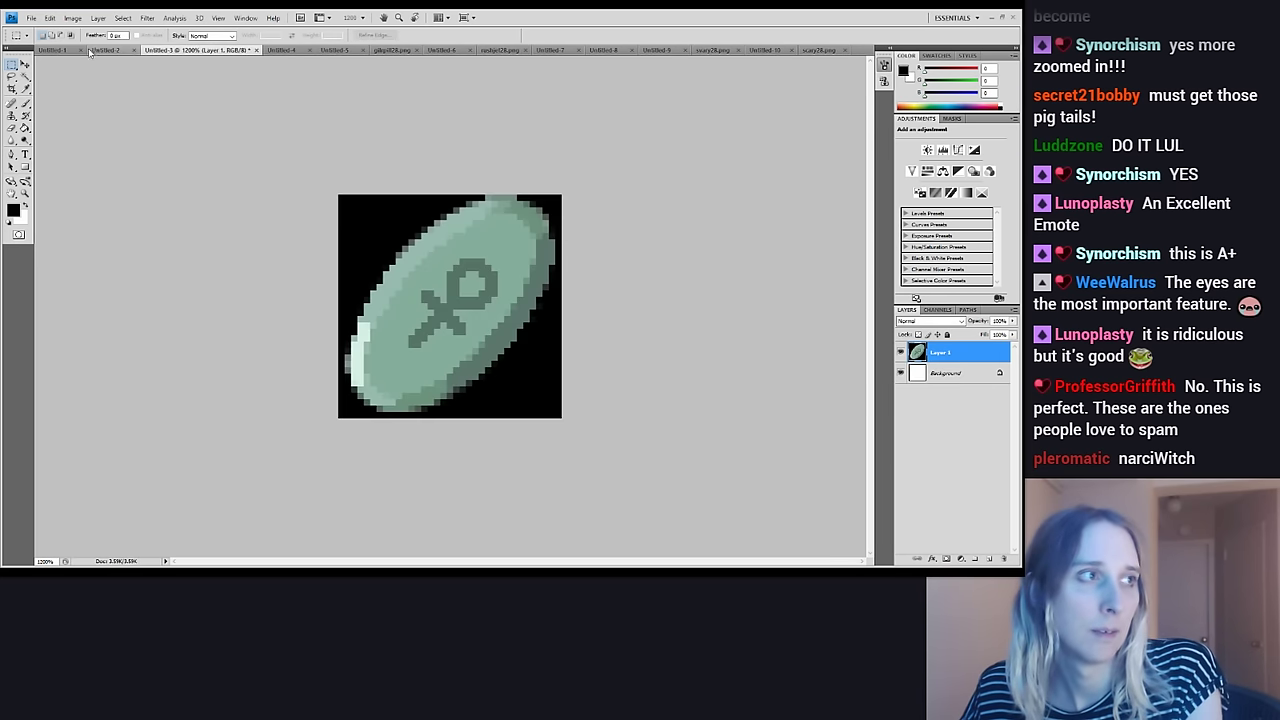
click(100, 50)
click(60, 50)
click(228, 50)
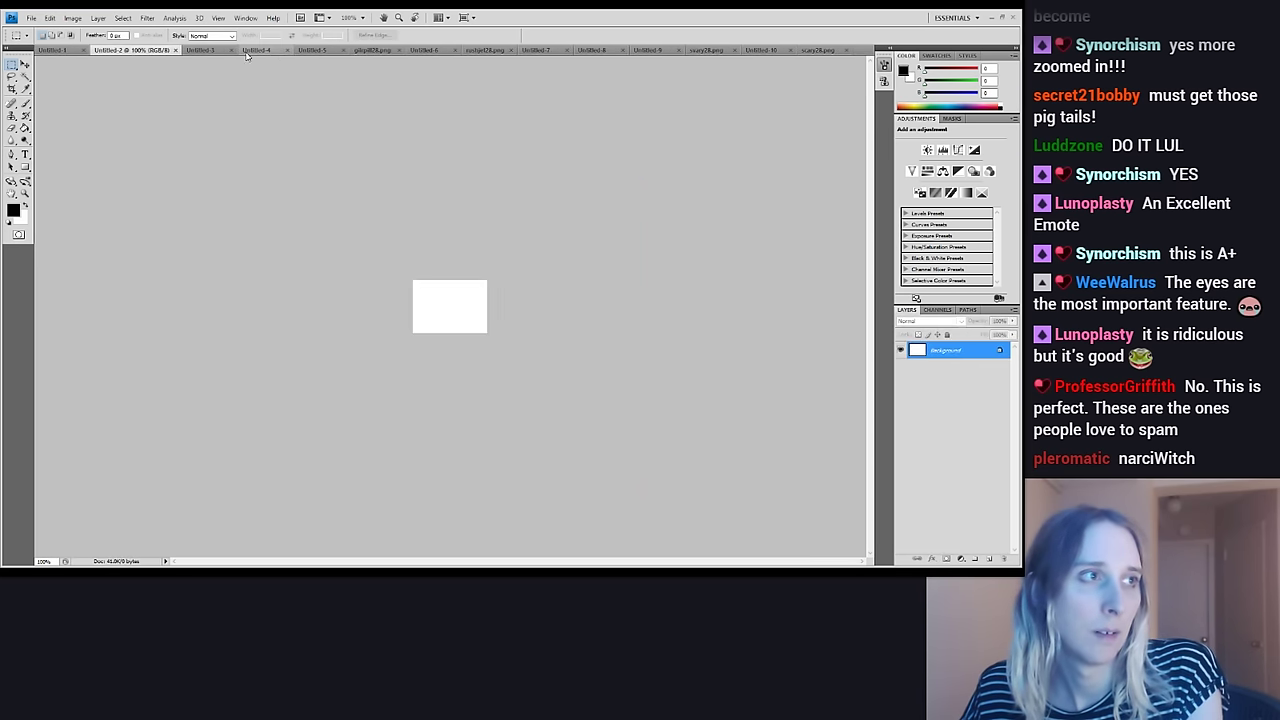
click(262, 50)
click(380, 50)
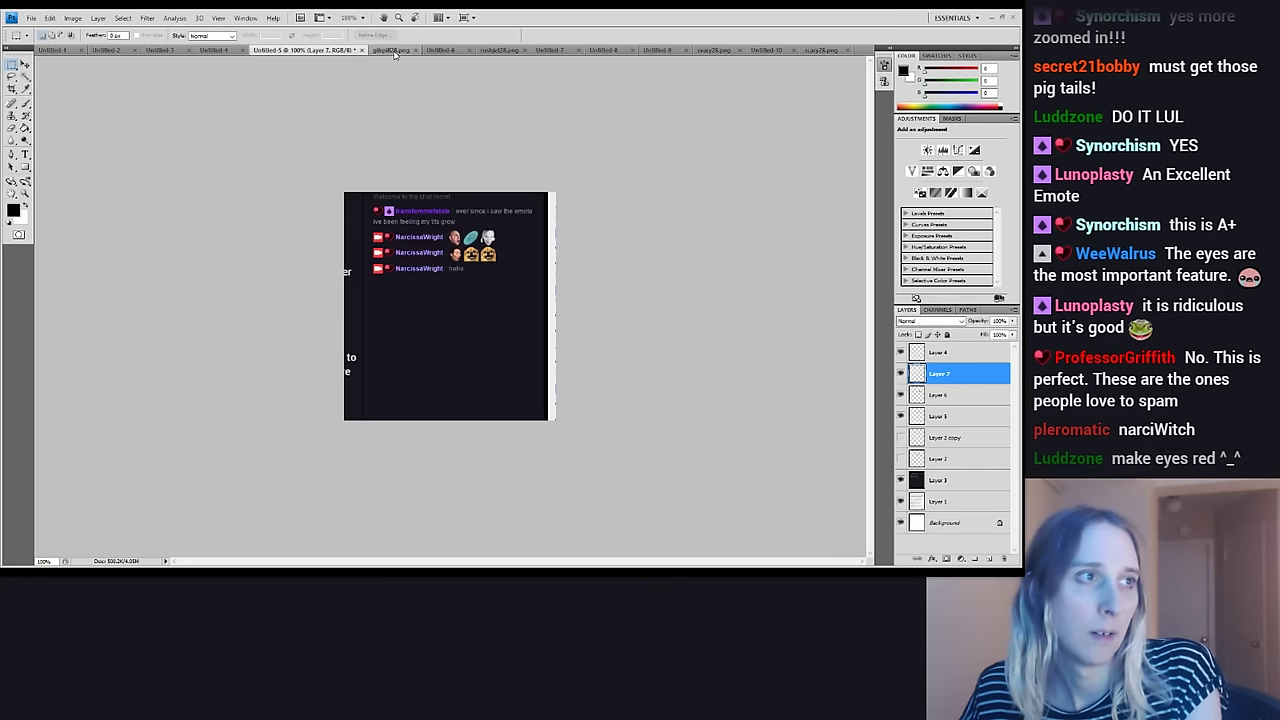
key(ctrl+v)
Place the darker face emote after the lighter one in the first emote row and enlarge the mockup to 200% to compare
click(25, 64)
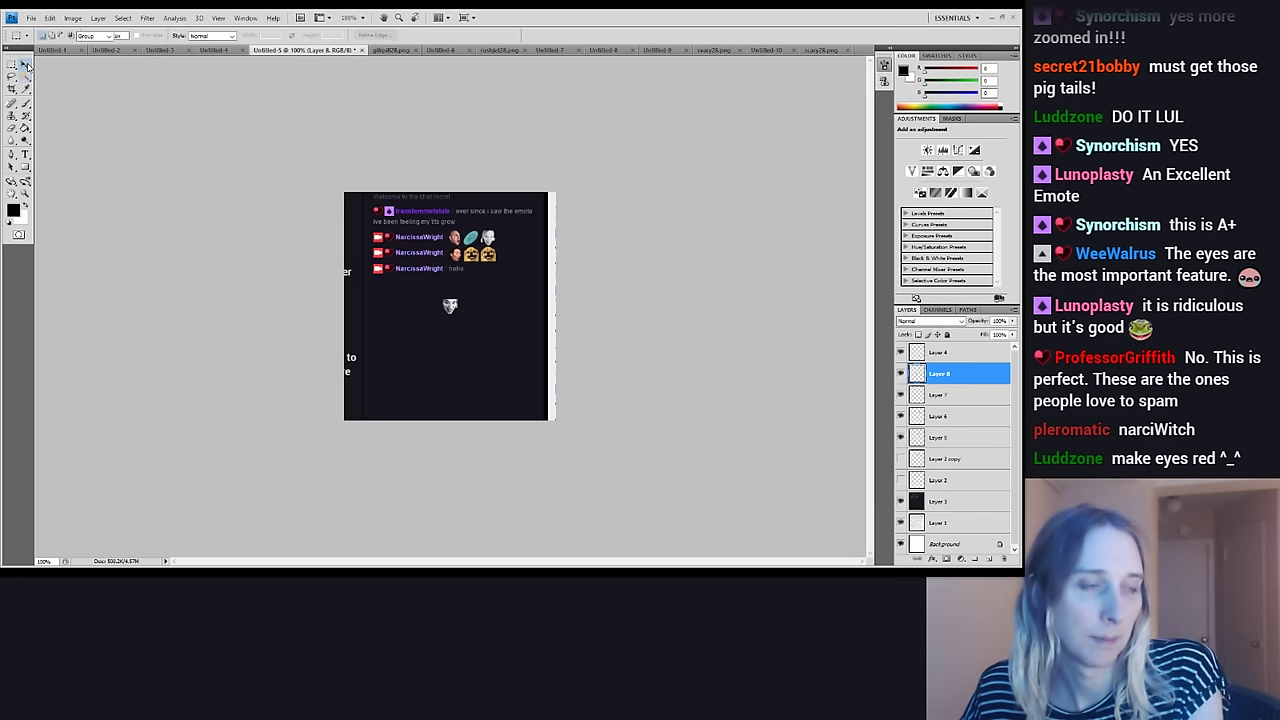
drag(450, 305, 503, 237)
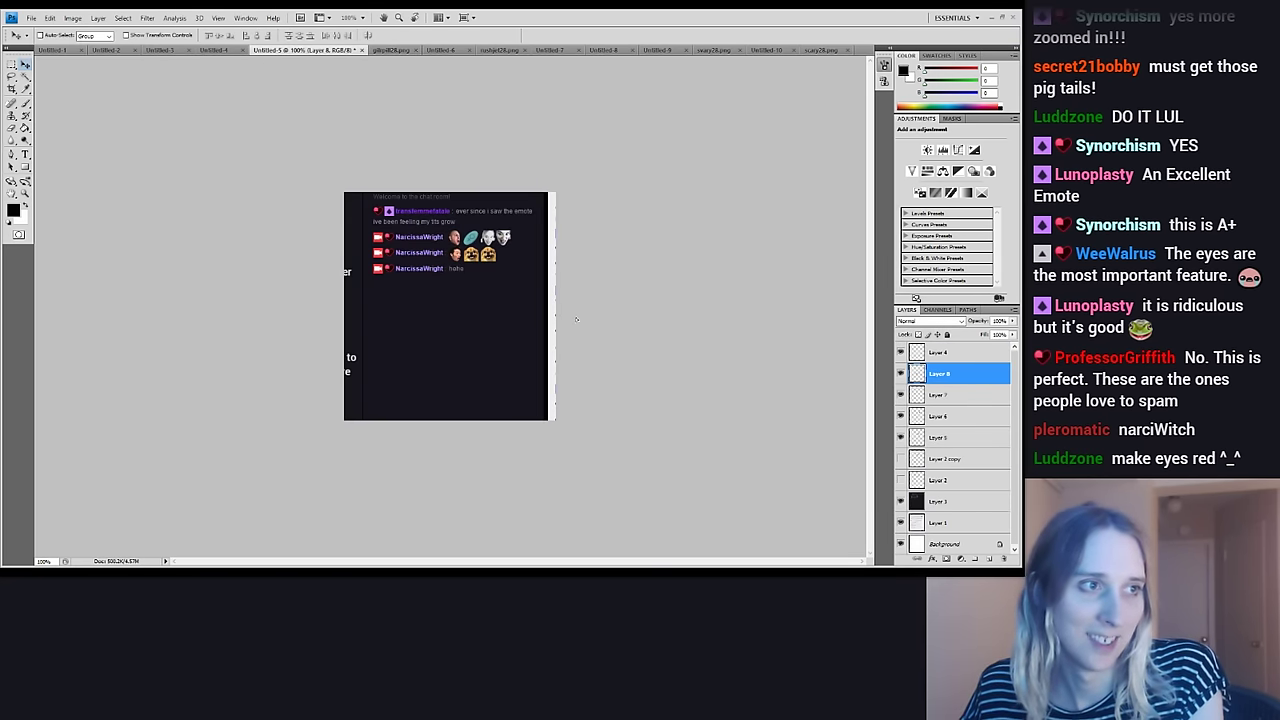
key(Right)
key(Right)
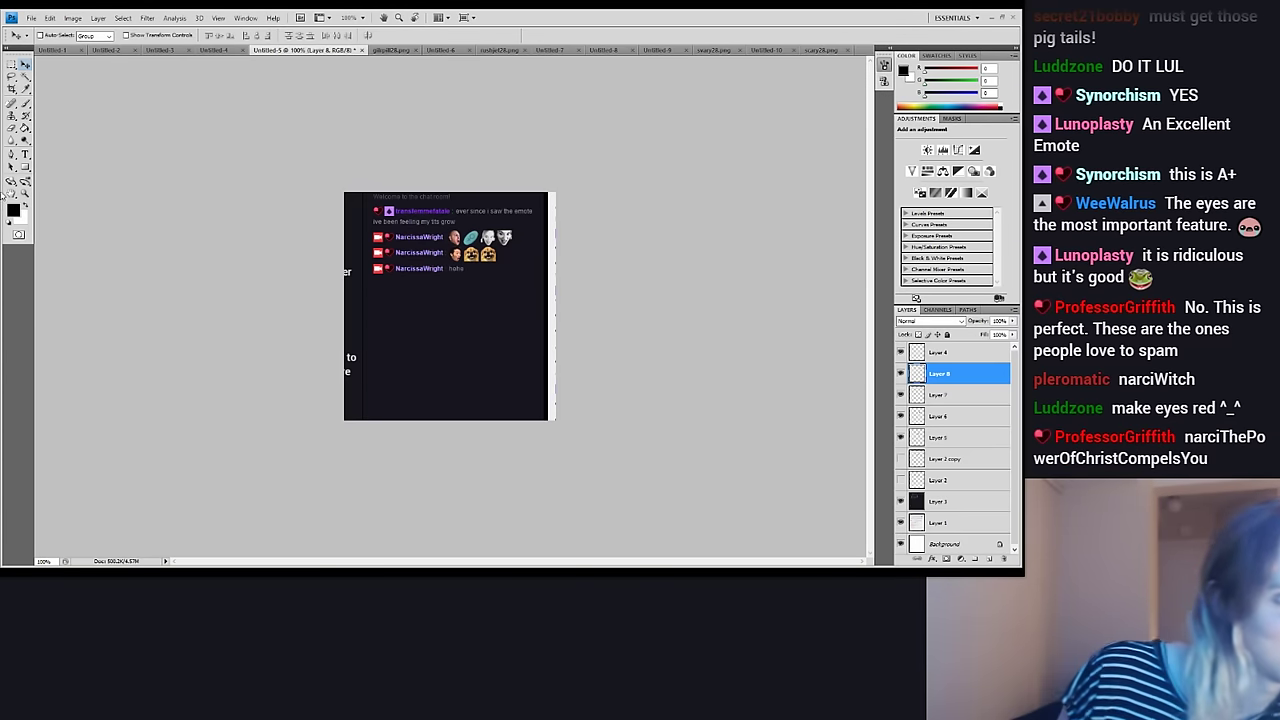
click(25, 193)
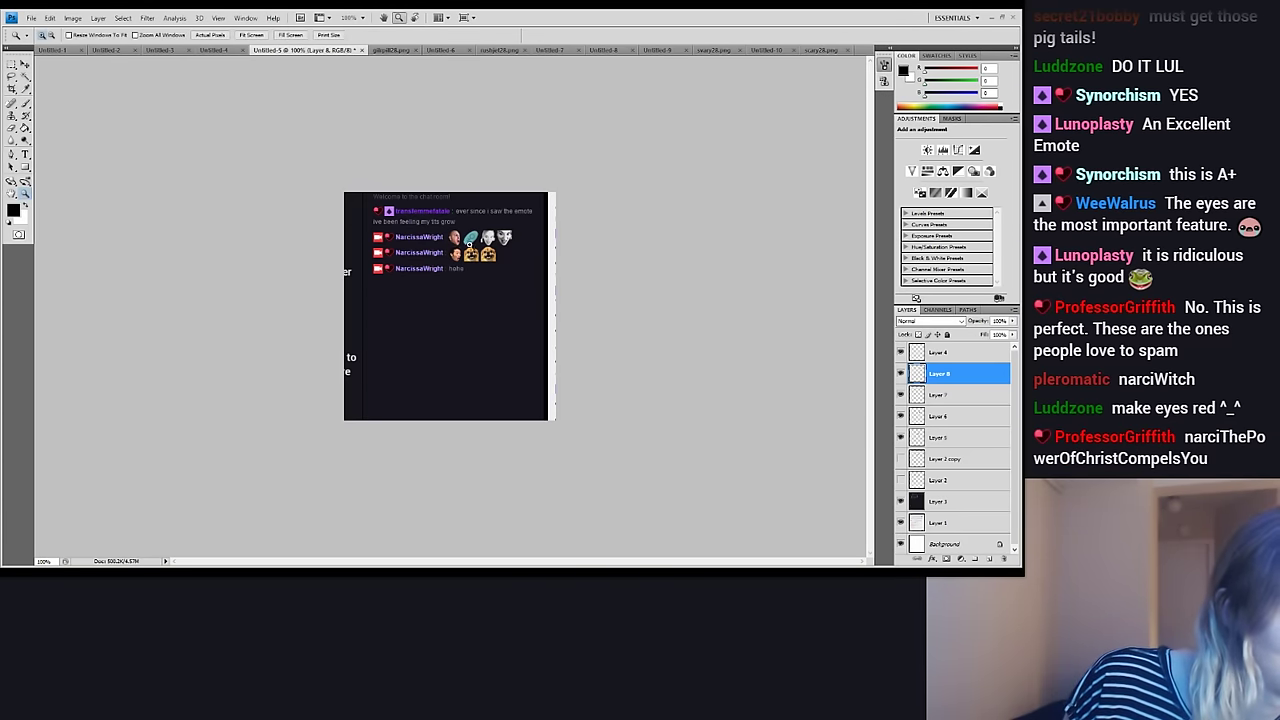
click(469, 244)
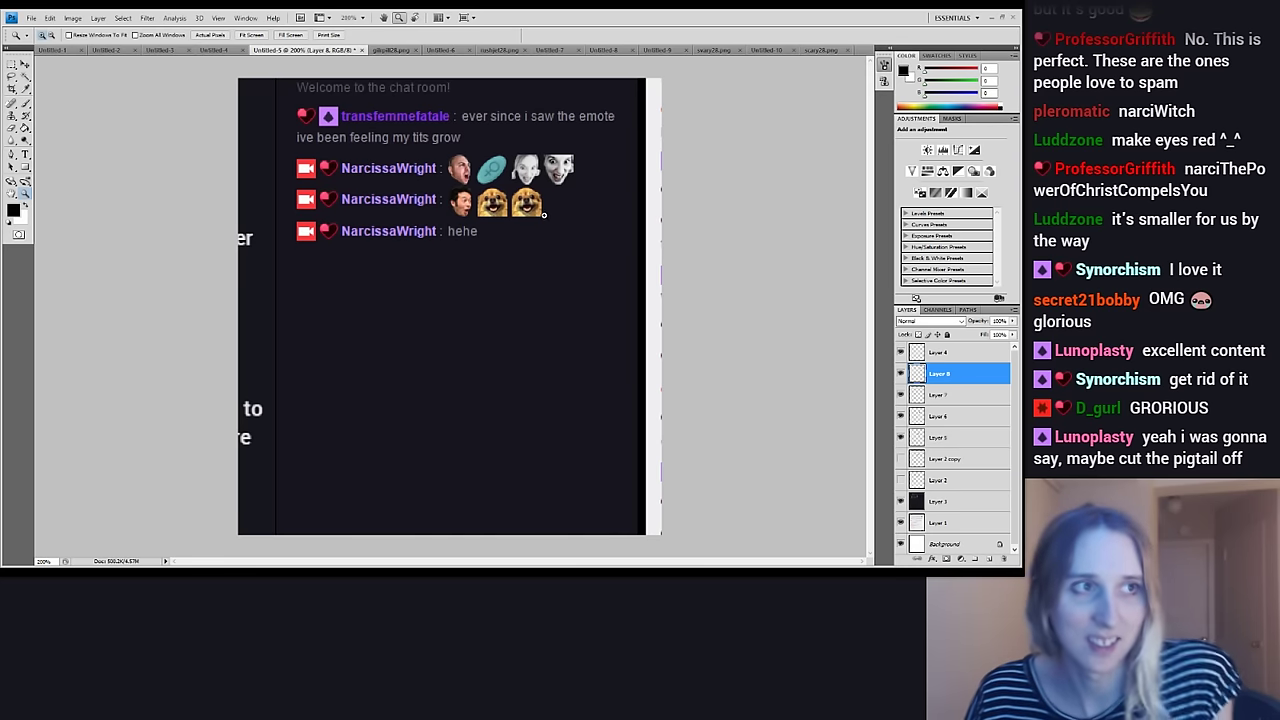
Add a layer mask to the face in Untitled-10 and paint with black to hide the pigtail beside the cheek
click(770, 51)
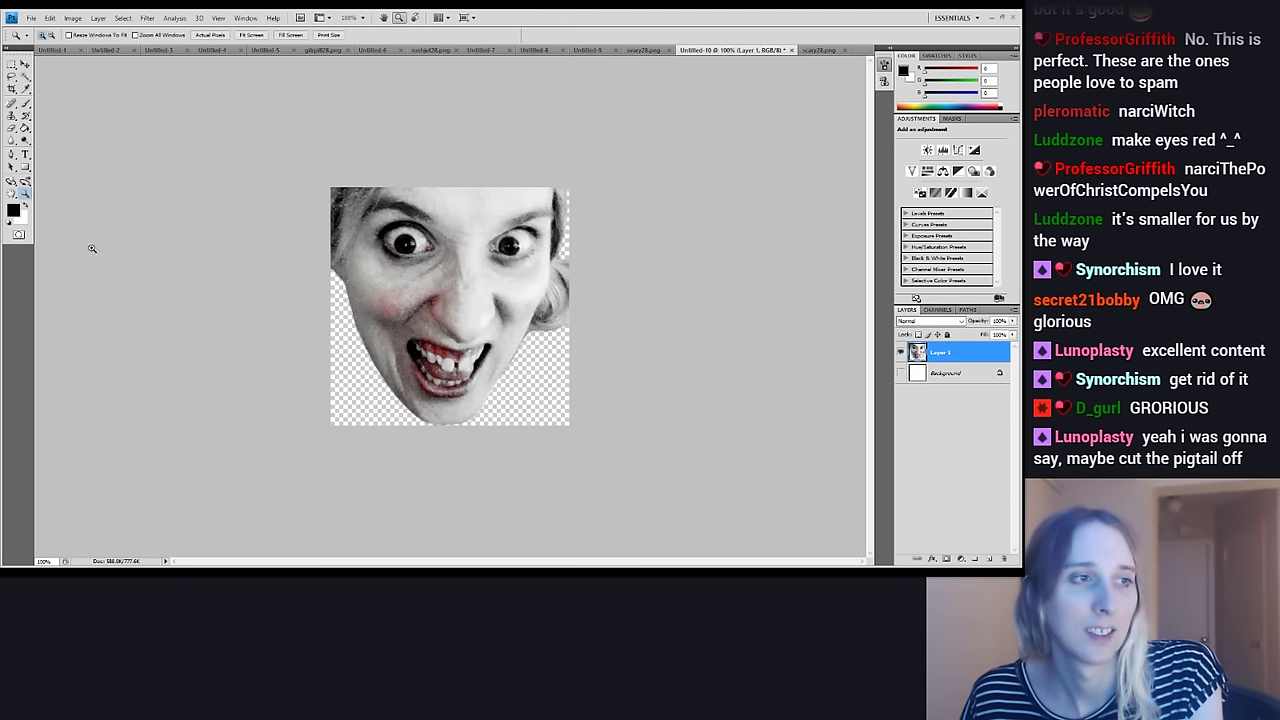
click(945, 560)
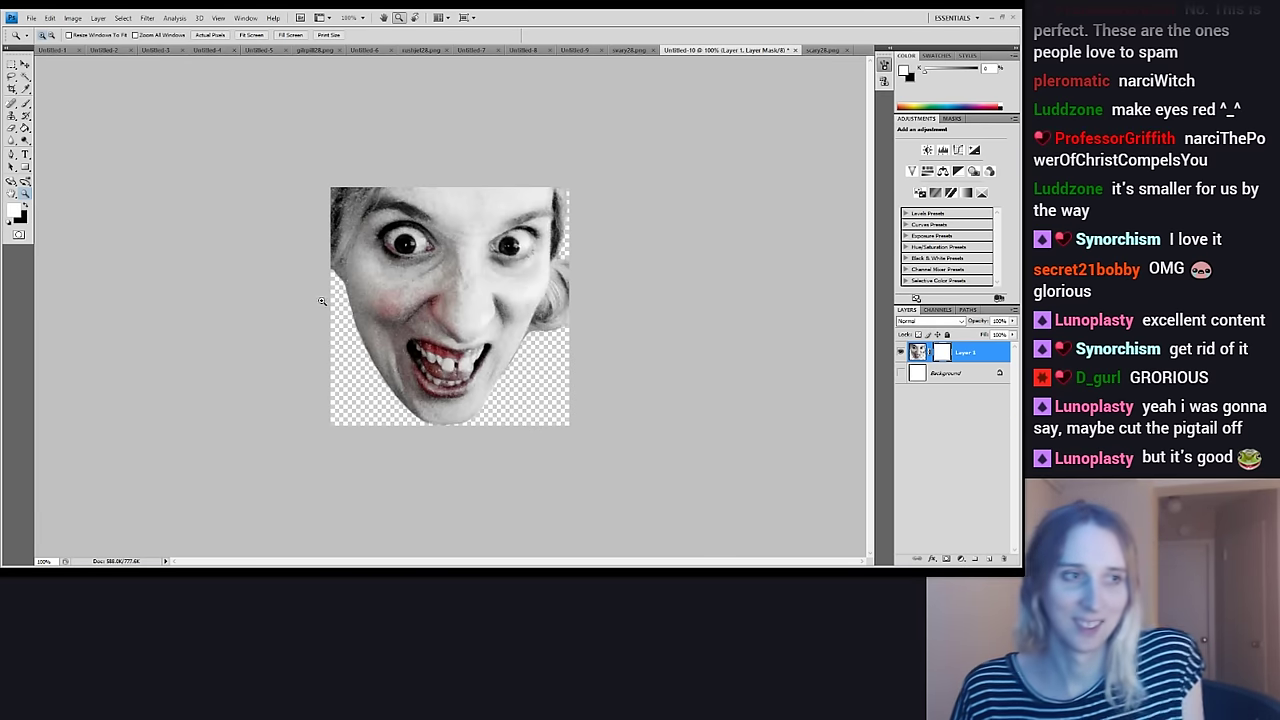
key(x)
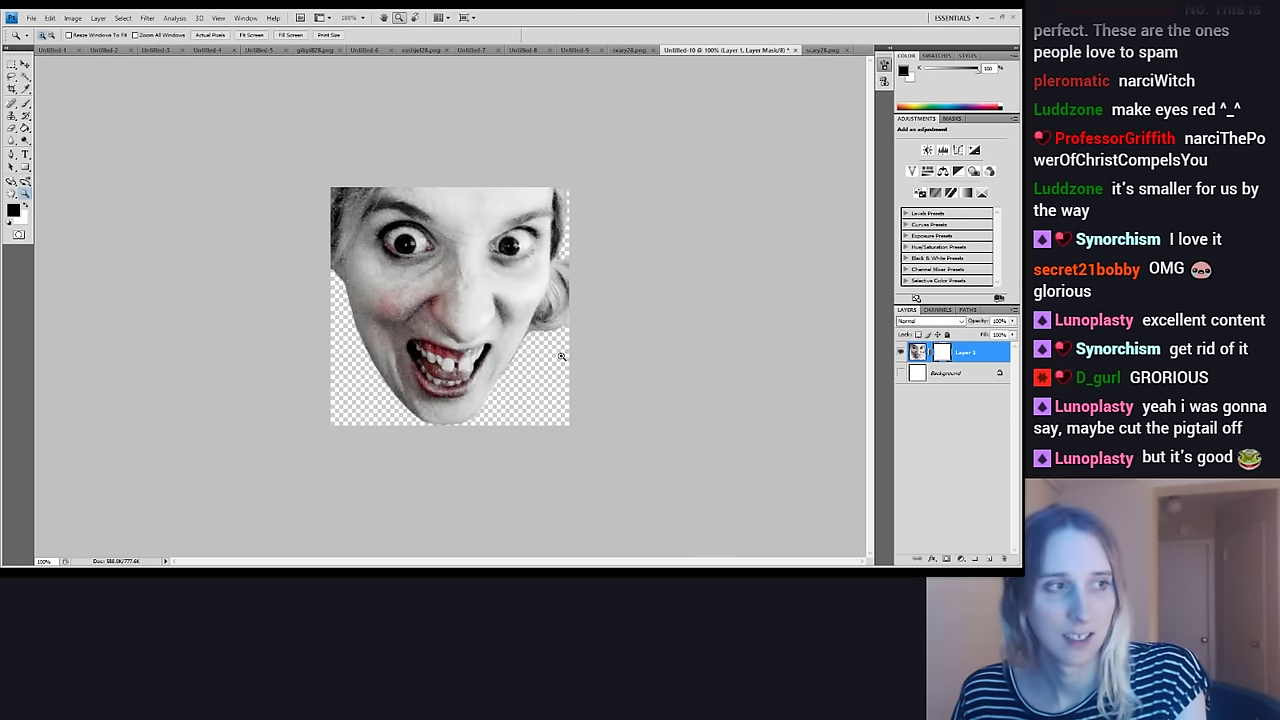
key(b)
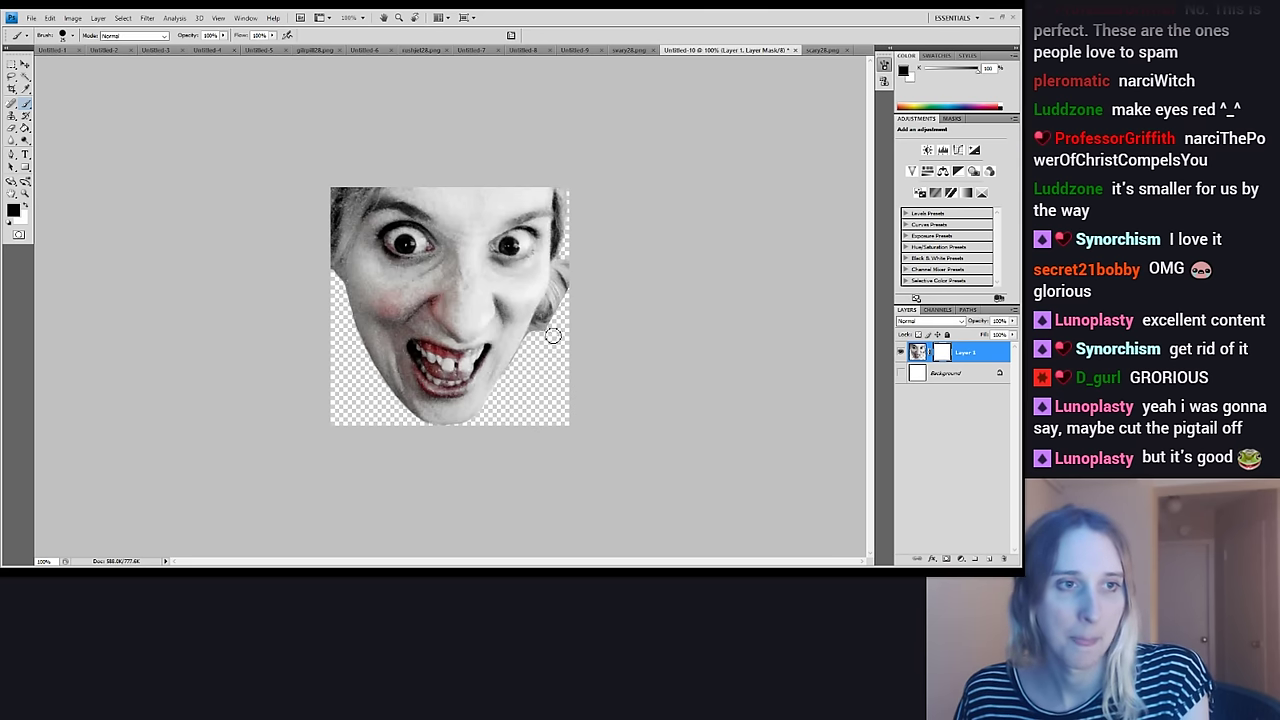
drag(572, 296, 568, 284)
mouse_move(548, 341)
mouse_down()
mouse_move(552, 318)
mouse_move(534, 343)
mouse_move(549, 318)
mouse_move(537, 341)
mouse_move(525, 316)
mouse_move(542, 330)
mouse_move(530, 342)
mouse_move(561, 268)
mouse_up()
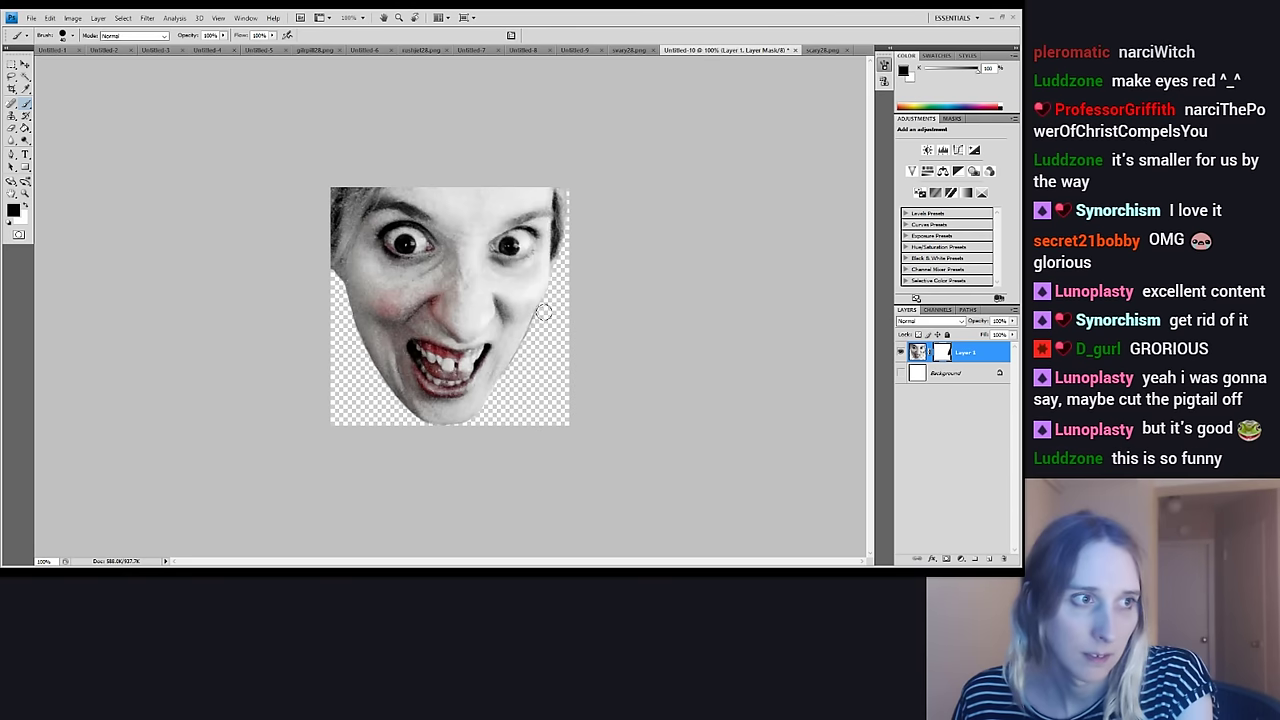
drag(545, 312, 519, 365)
drag(551, 299, 564, 249)
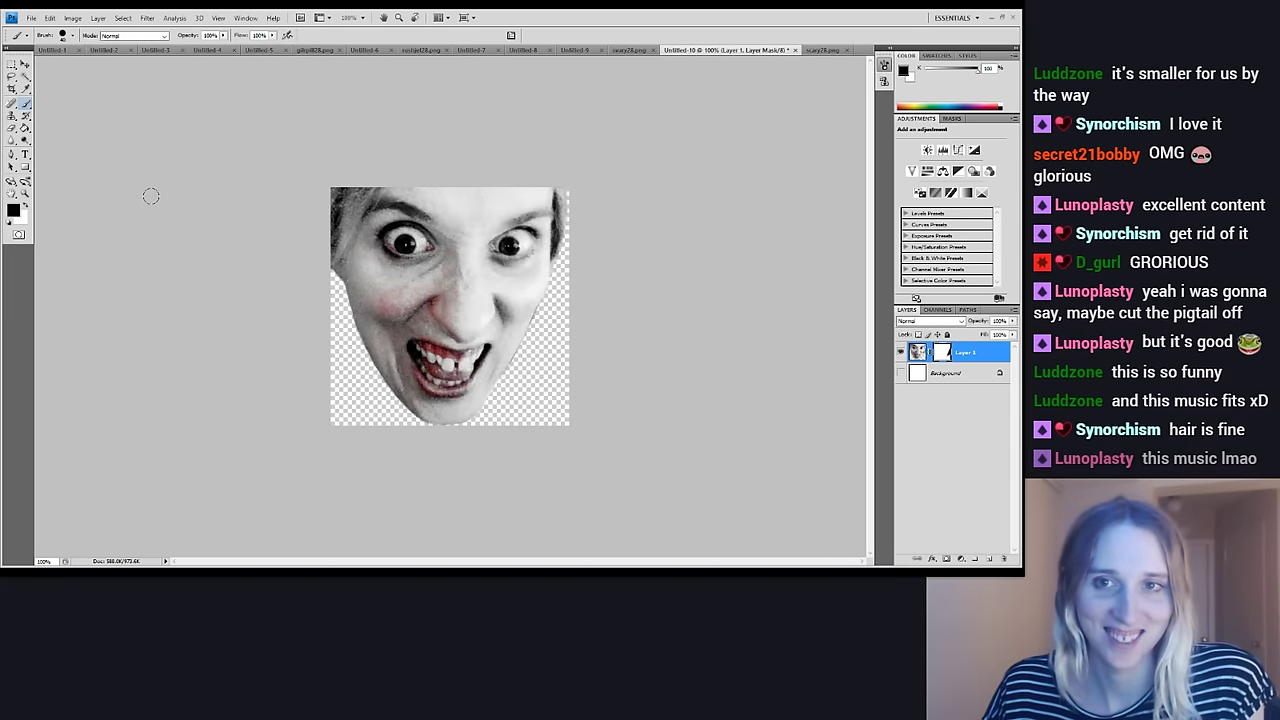
Try recentring the masked face in Untitled-10 by nudging its layer a few pixels sideways
key(alt)
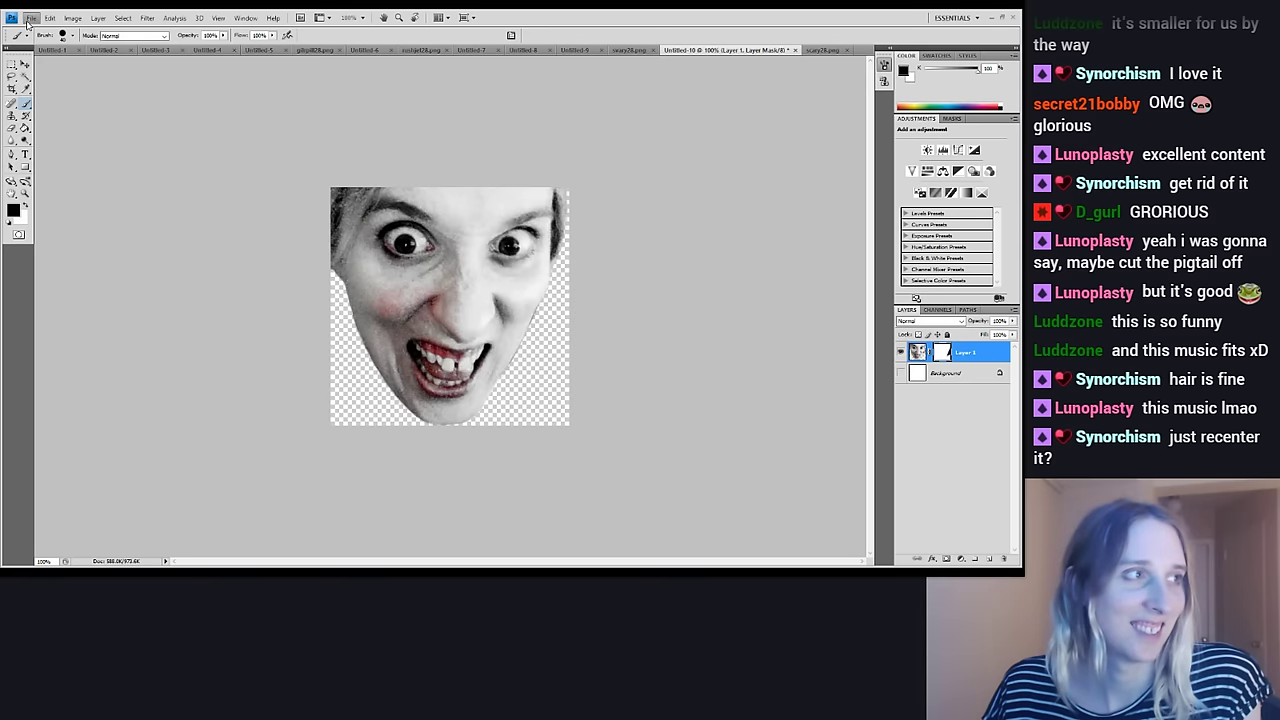
key(alt)
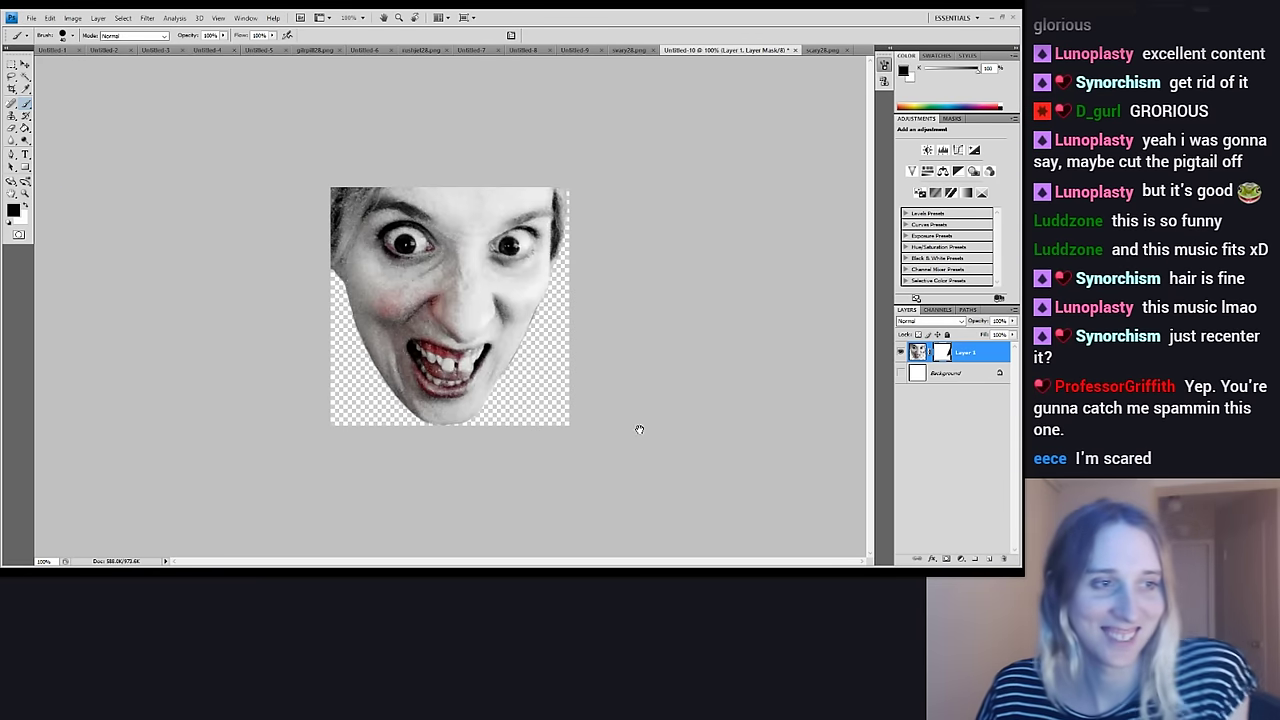
click(25, 64)
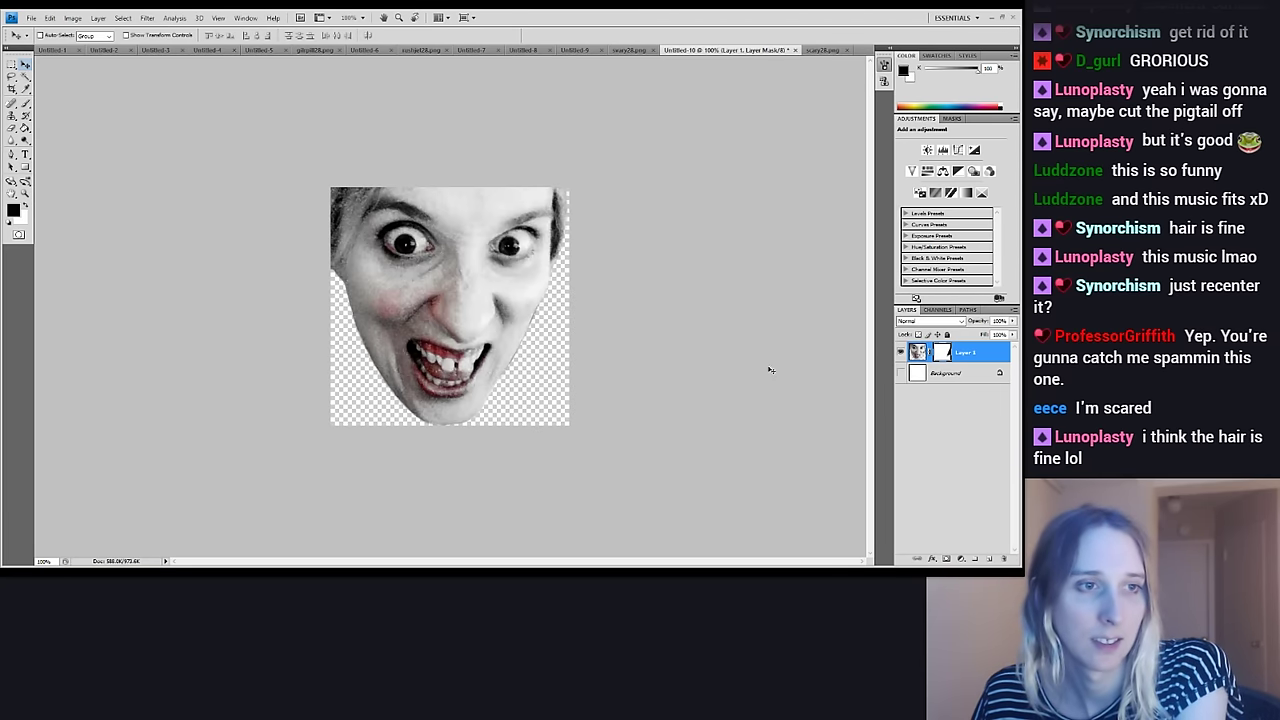
click(917, 352)
key(Right)
key(Right)
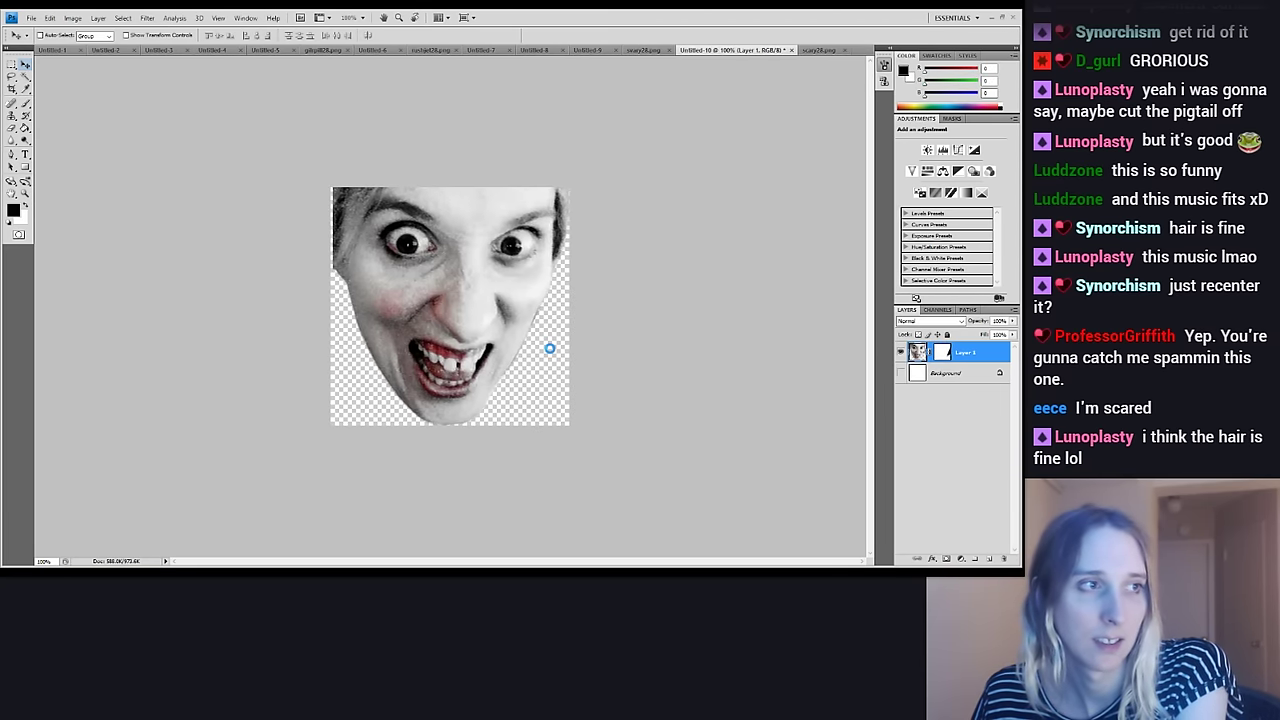
key(Right)
key(Right)
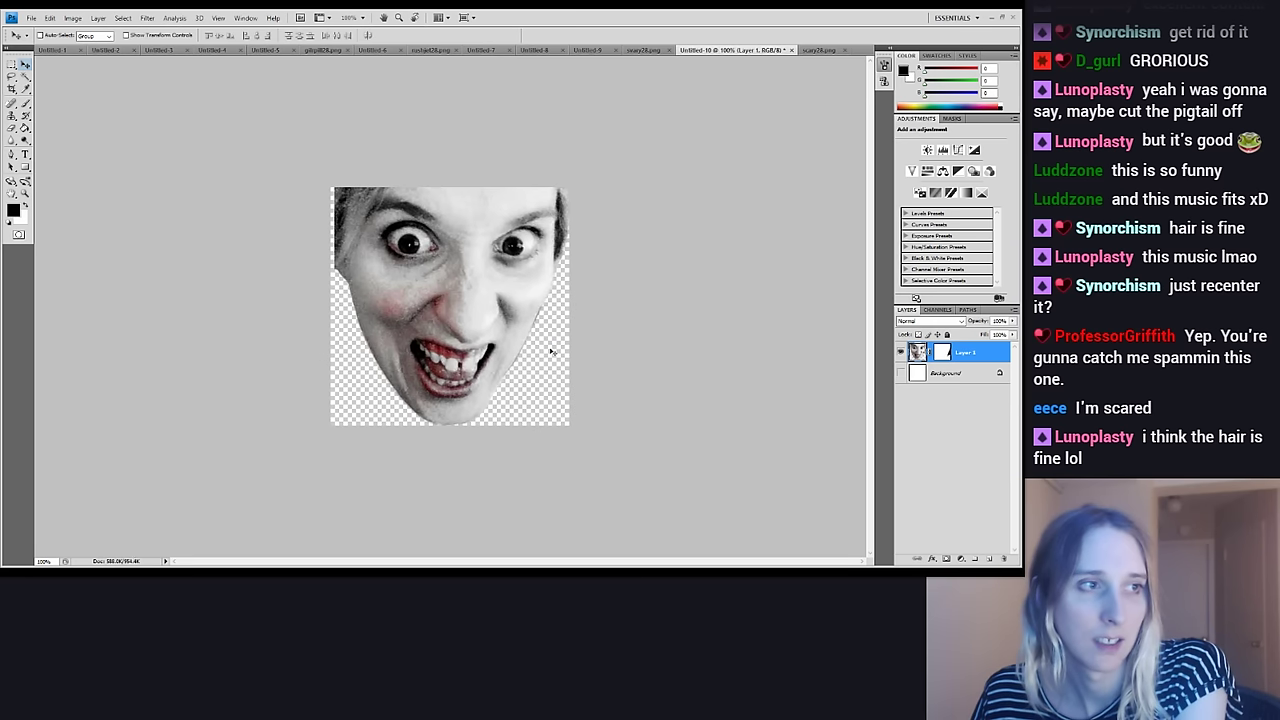
key(Left)
key(Left)
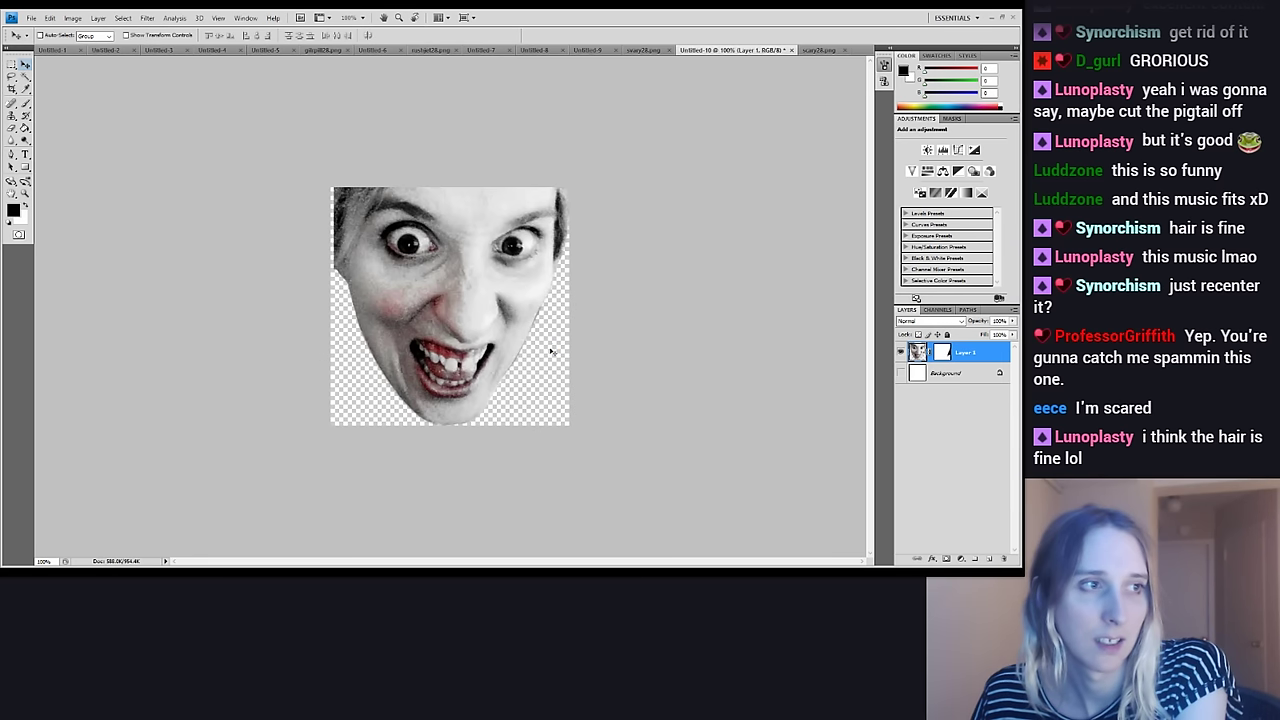
key(Left)
key(Left)
key(Right)
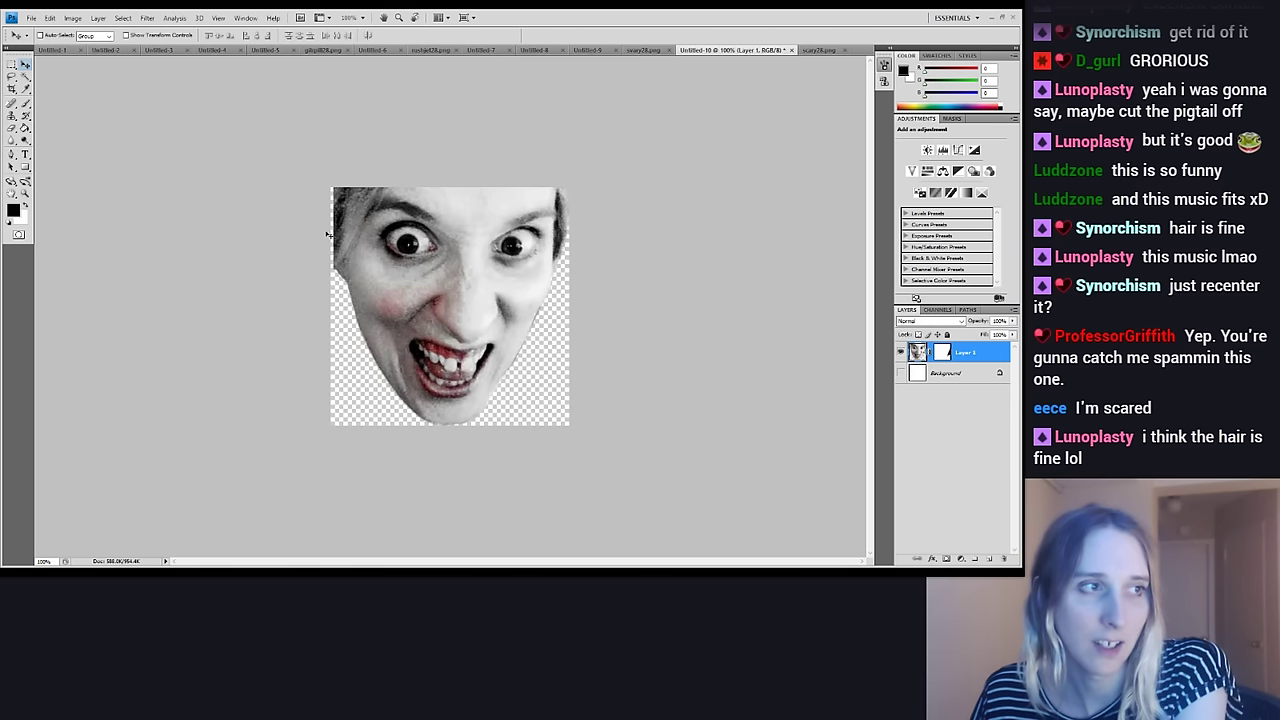
key(Left)
key(Left)
key(Left)
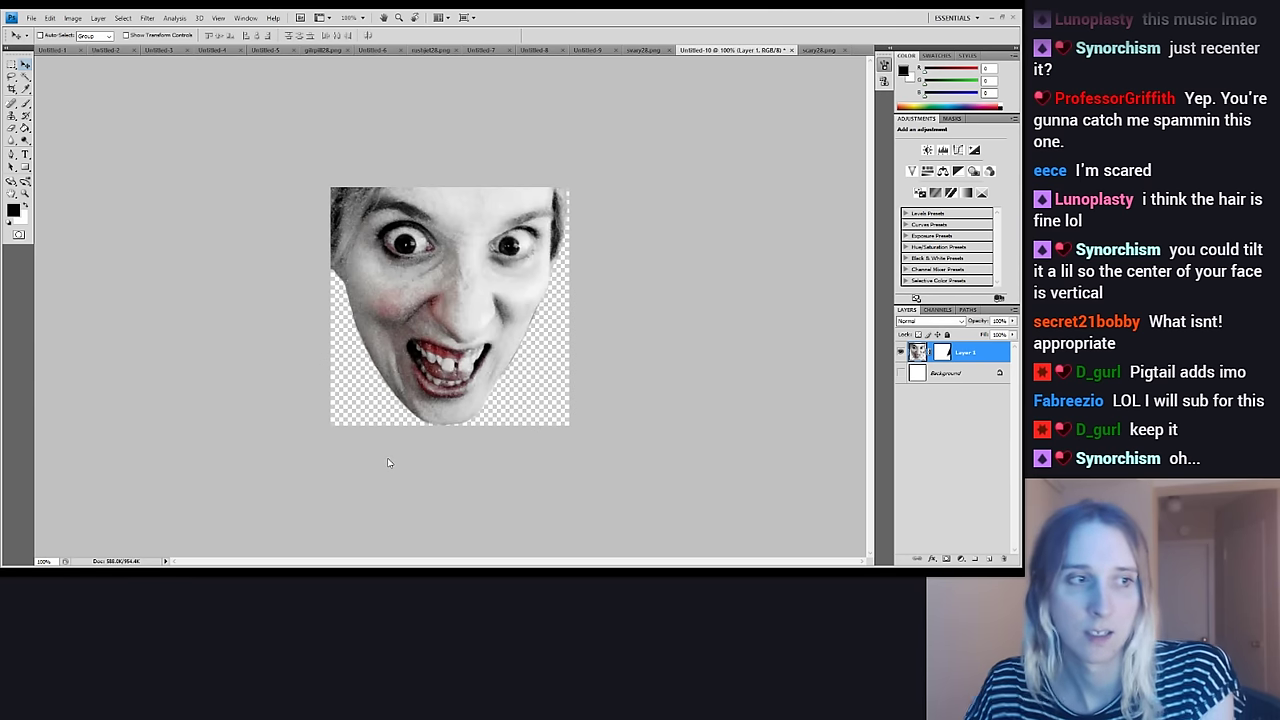
Paste the small face emote from scary2-28.png at the end of the mockup's first emote row and mask out the leftover hair beside it
click(153, 51)
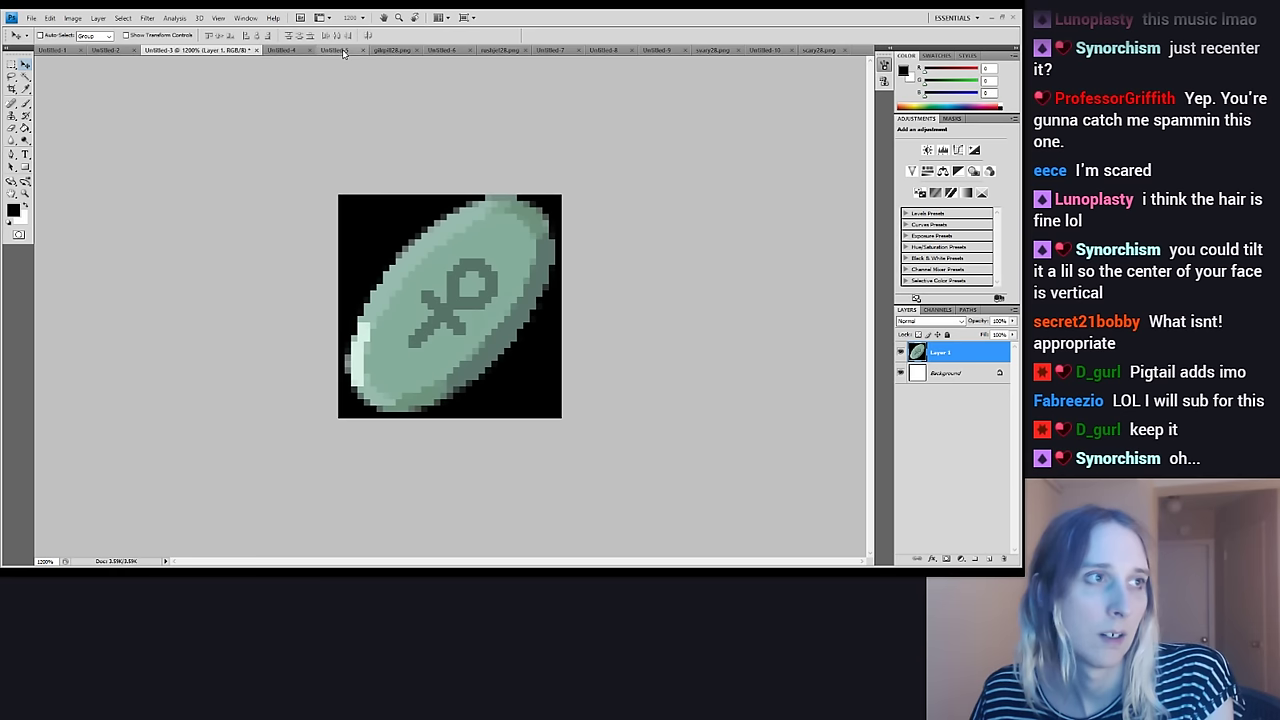
click(342, 50)
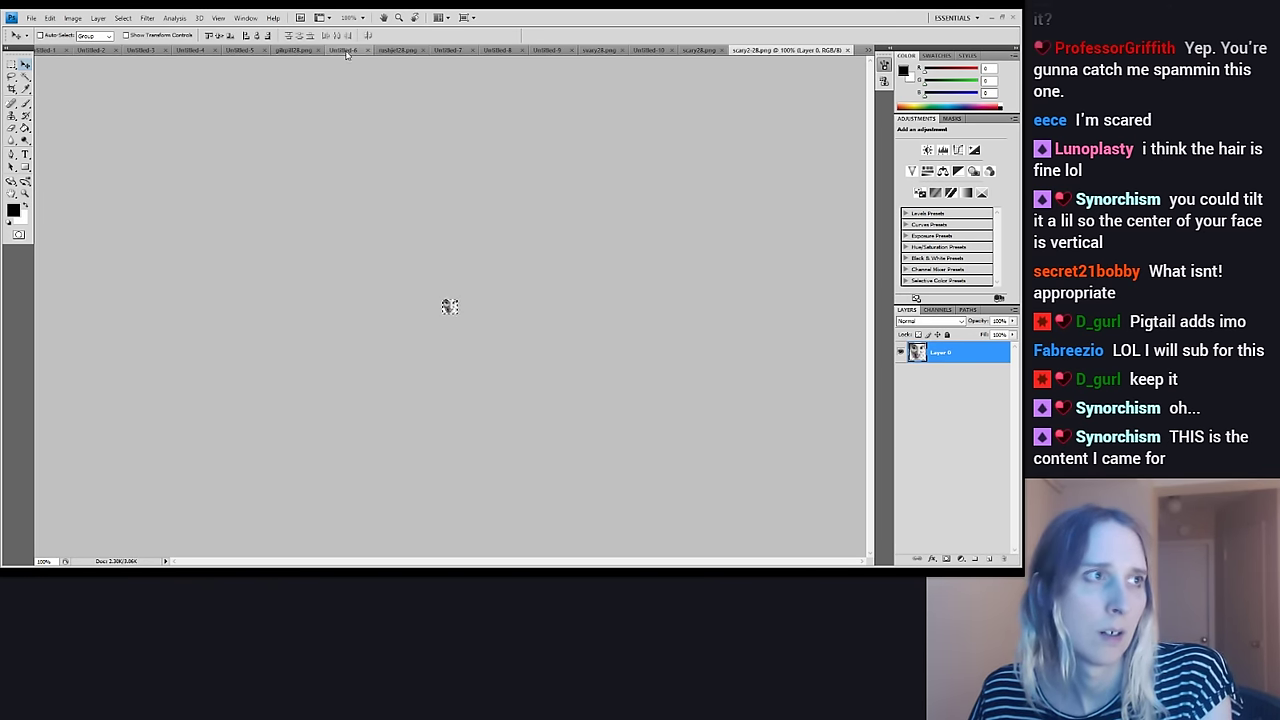
click(238, 50)
key(ctrl+v)
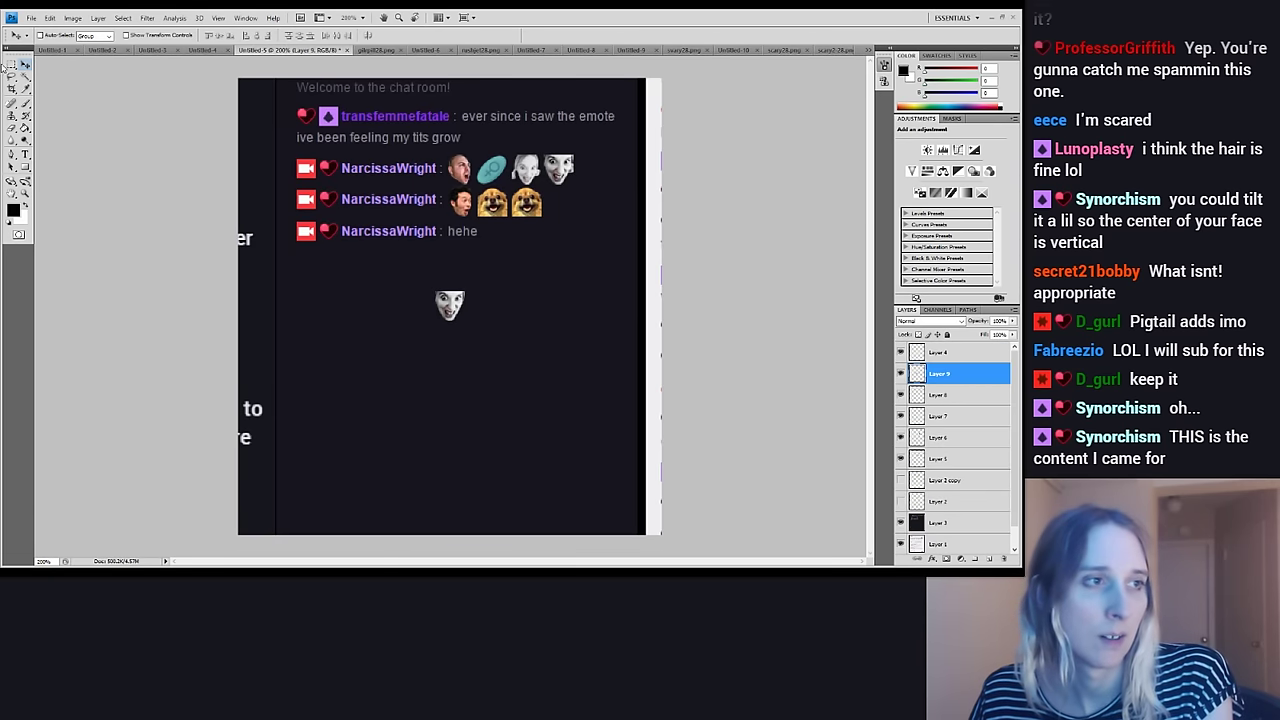
drag(365, 363, 520, 243)
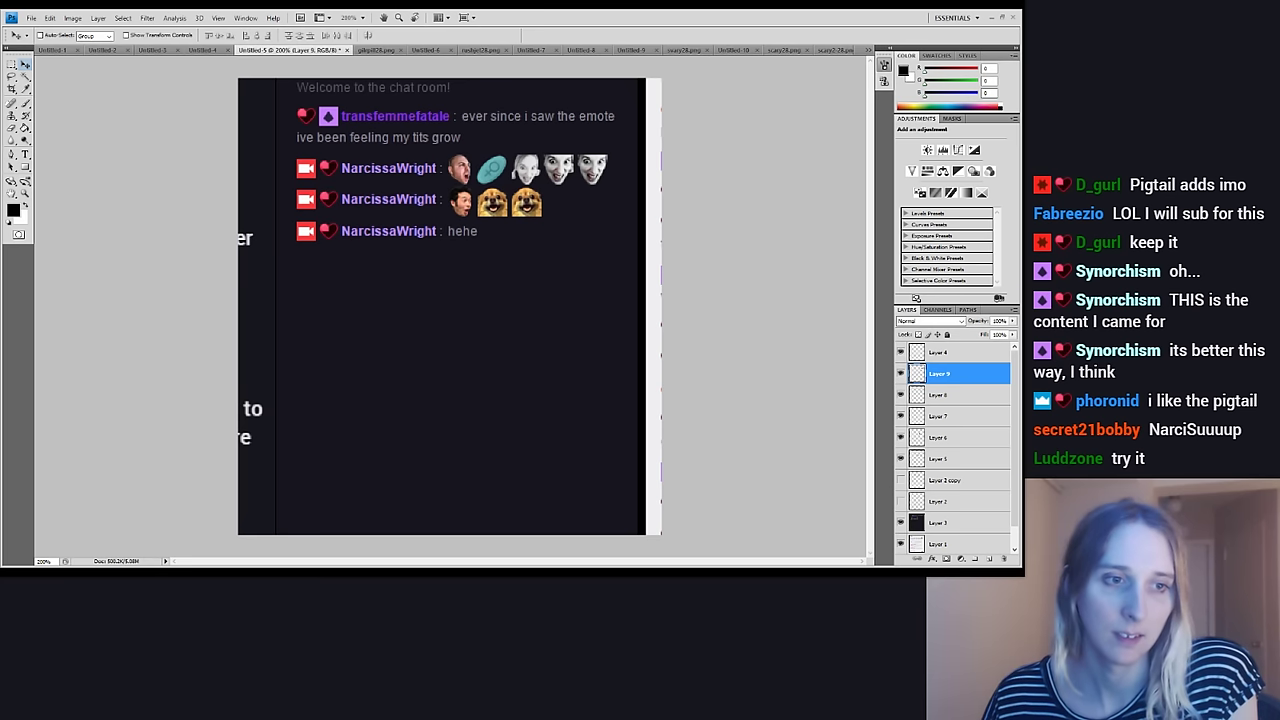
click(947, 559)
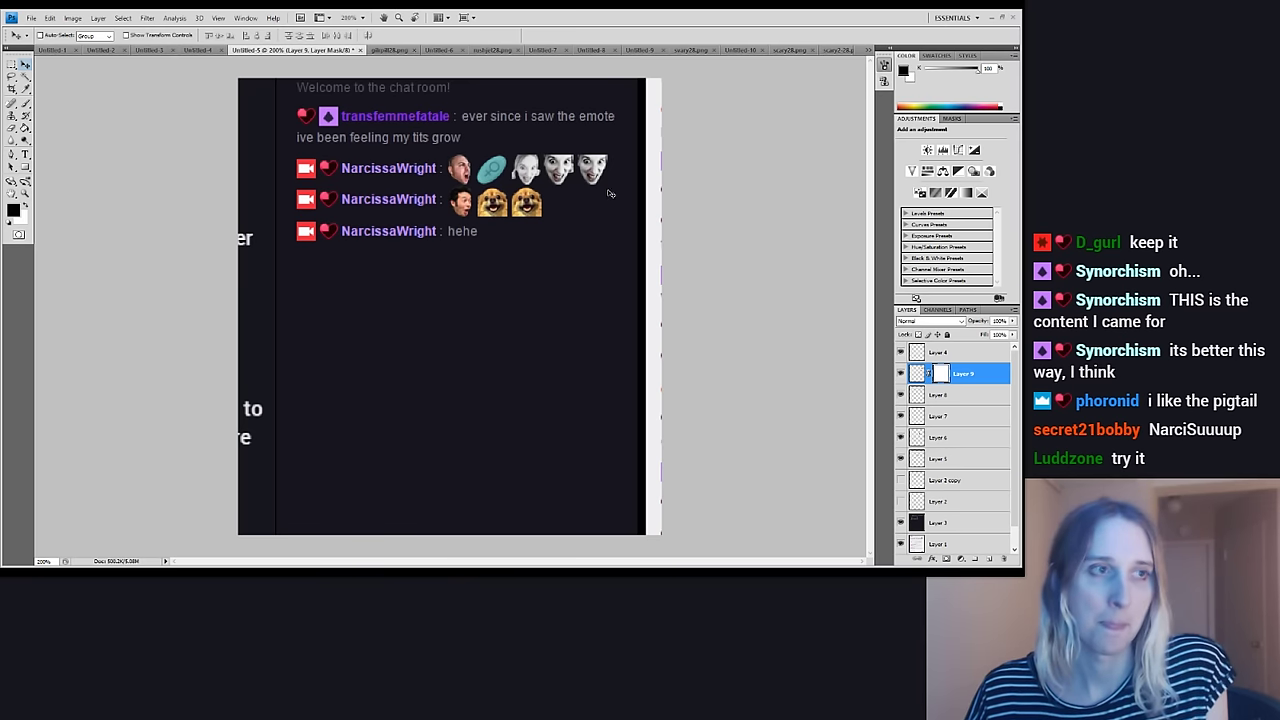
key(b)
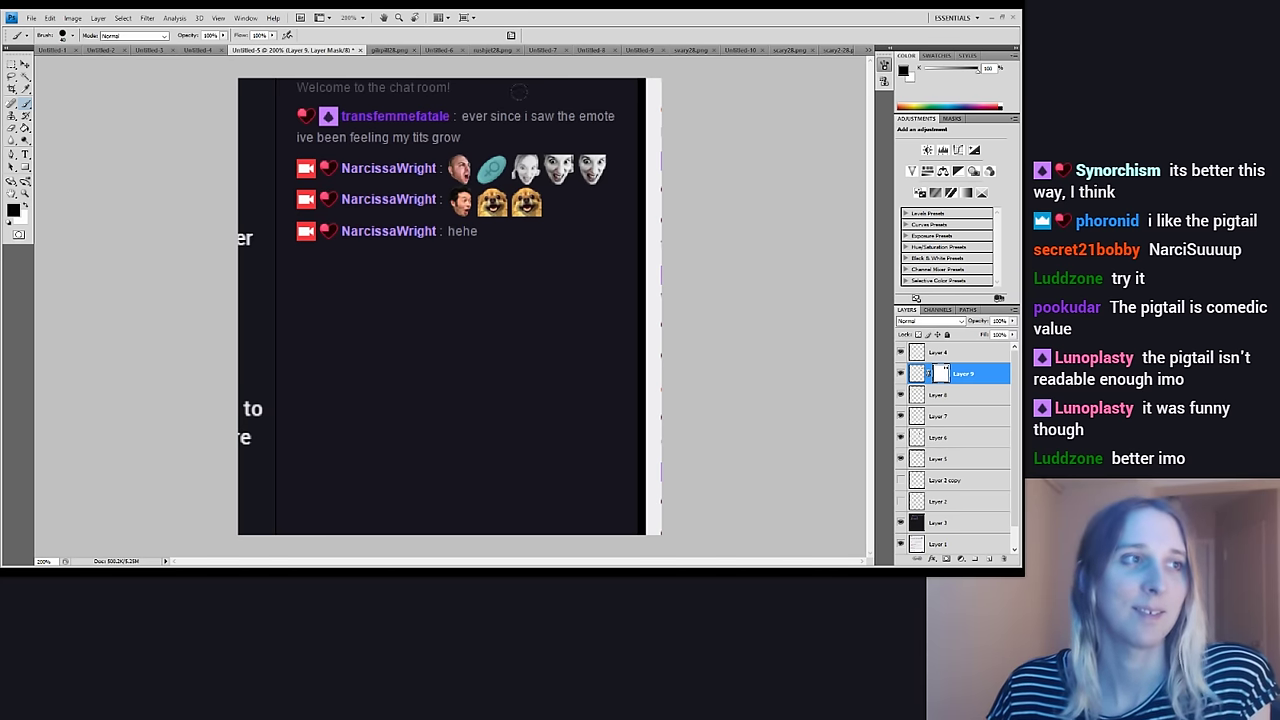
Paint black on the face's layer mask in Untitled-10 to hide the remaining hair along both sides of the face
click(742, 51)
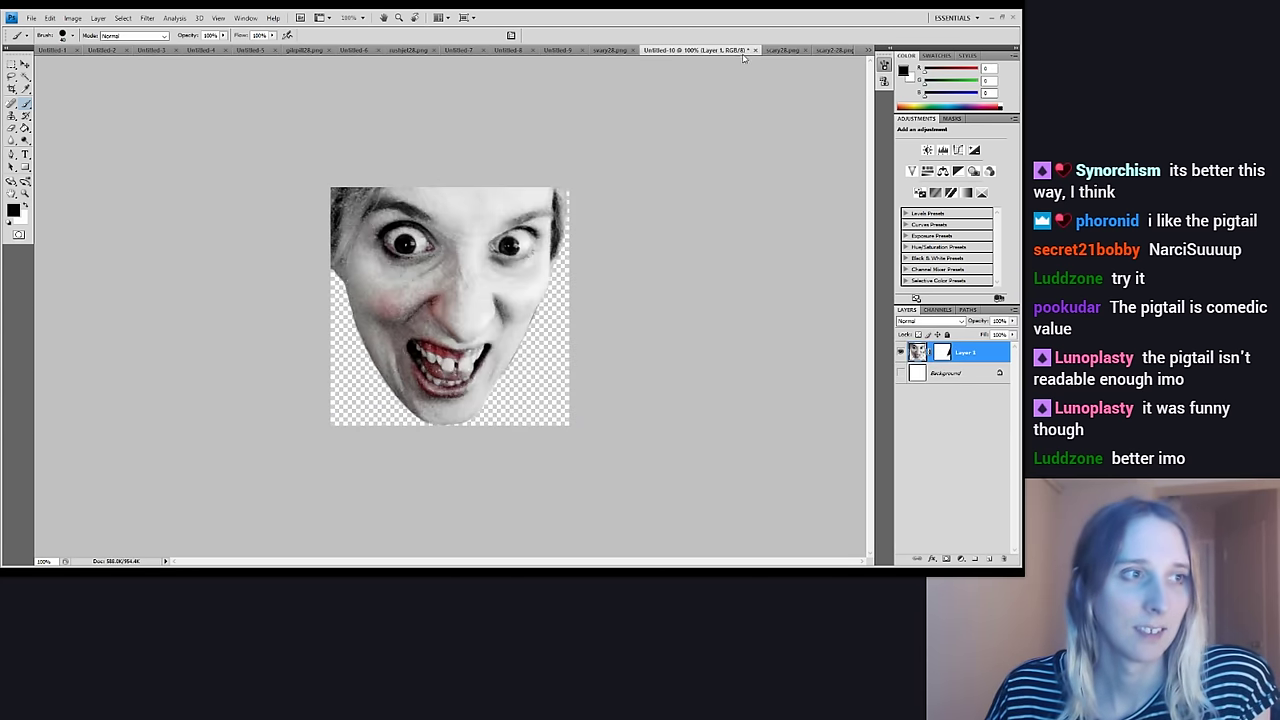
click(941, 352)
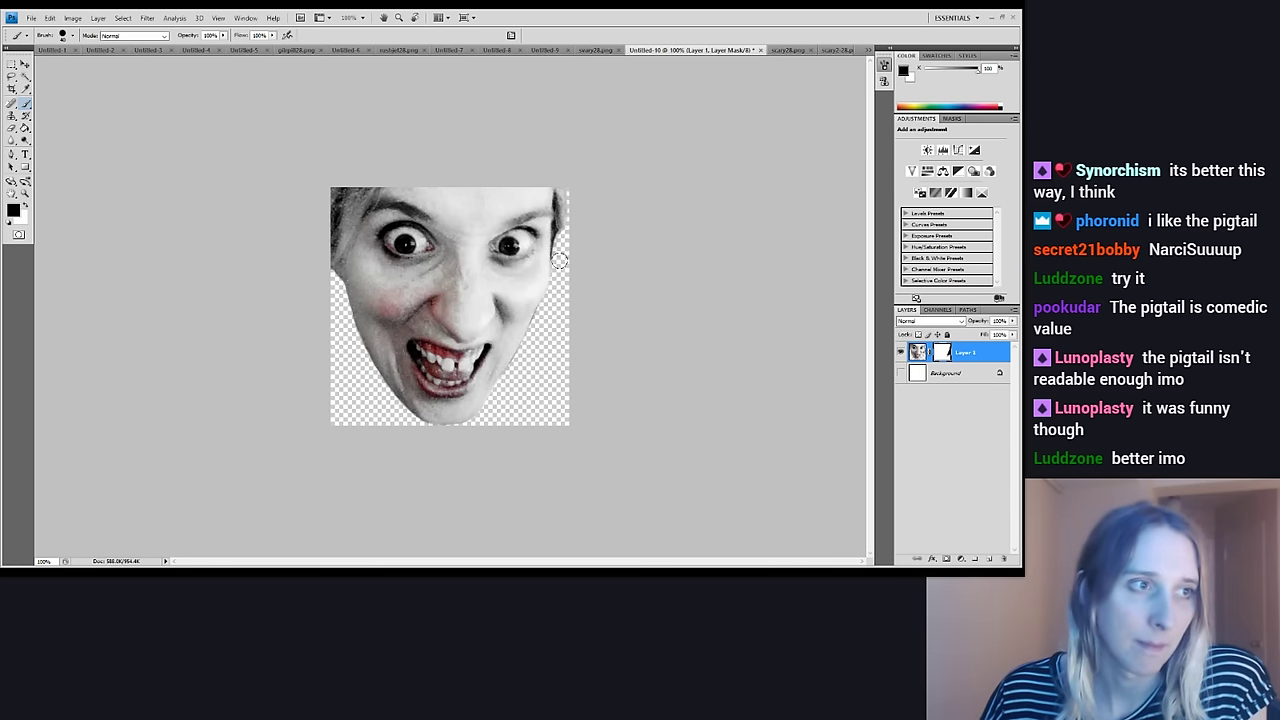
mouse_move(562, 240)
mouse_down()
mouse_move(554, 178)
mouse_move(567, 272)
mouse_up()
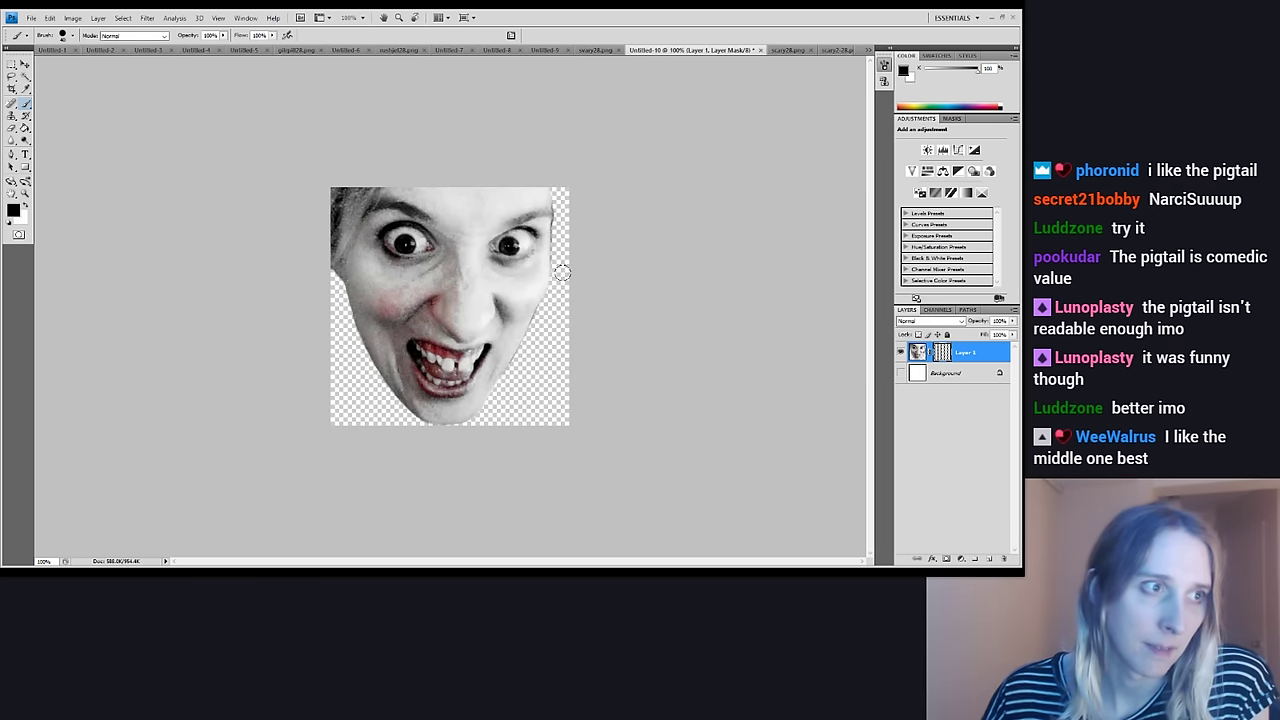
mouse_move(327, 284)
mouse_down()
mouse_move(333, 178)
mouse_move(320, 247)
mouse_move(334, 325)
mouse_move(314, 213)
mouse_up()
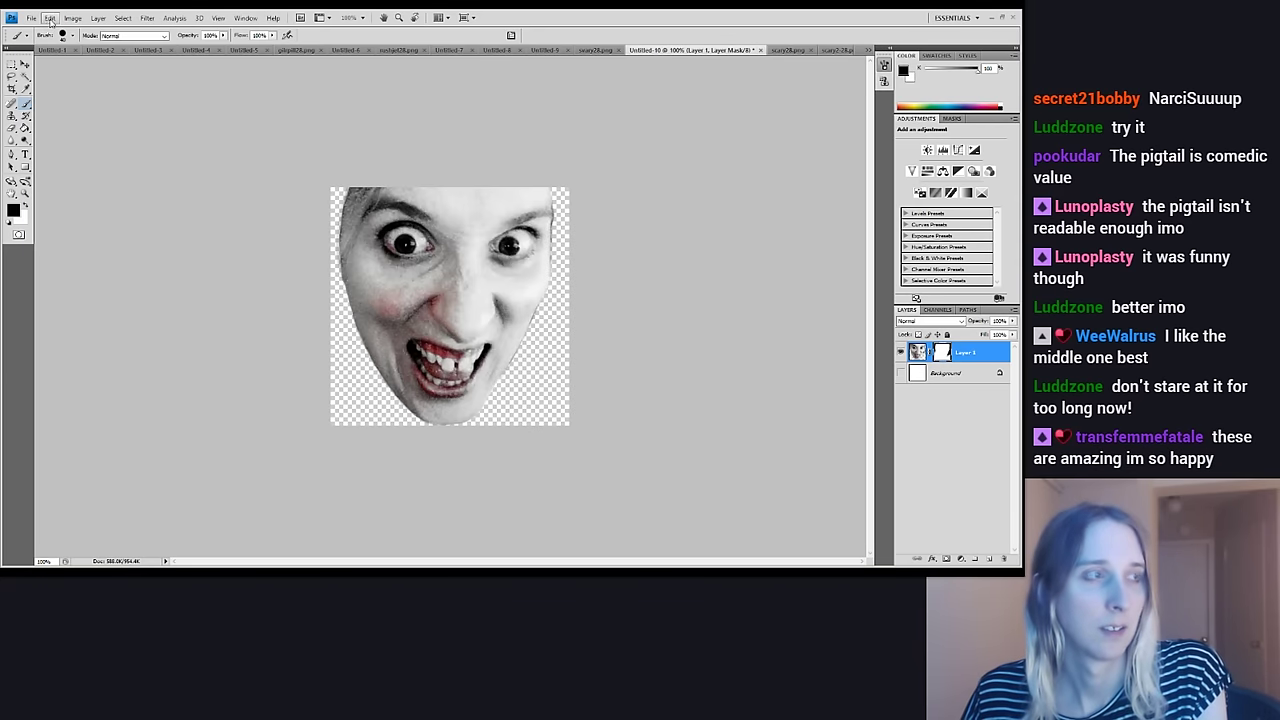
Set the Rectangular Marquee to a Fixed Ratio of 1 by 1 for square selections
click(12, 64)
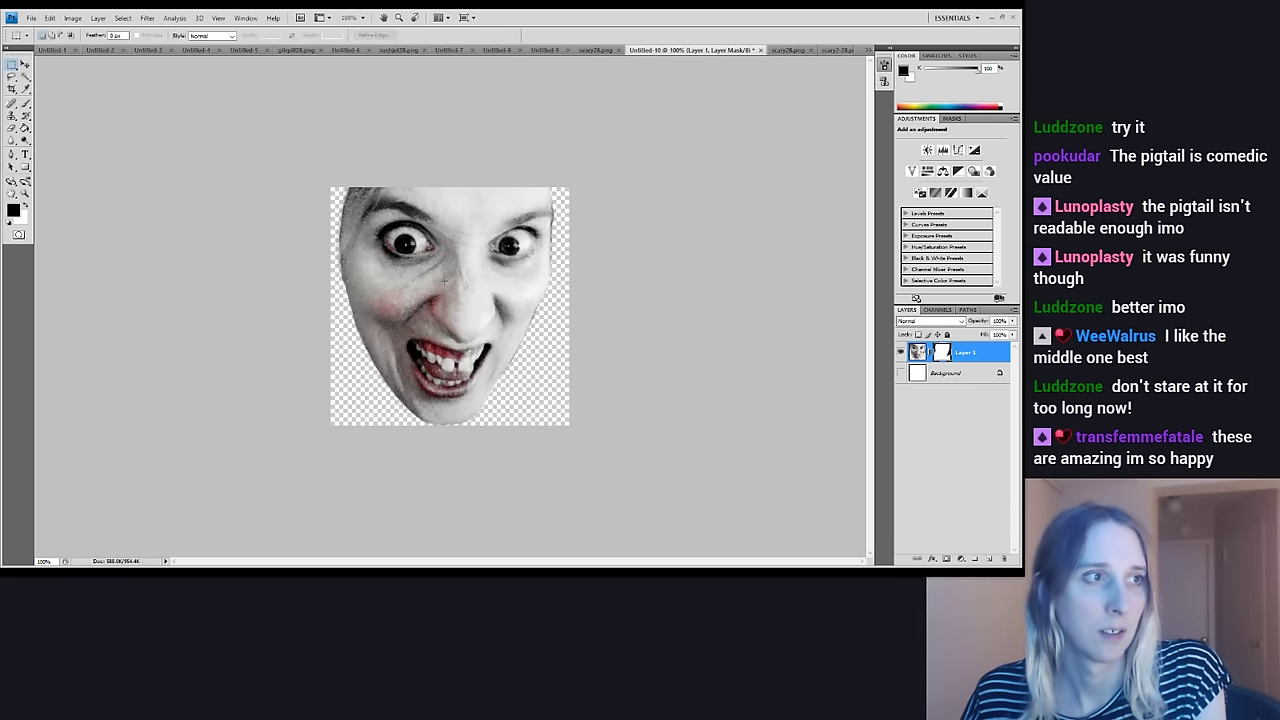
click(21, 70)
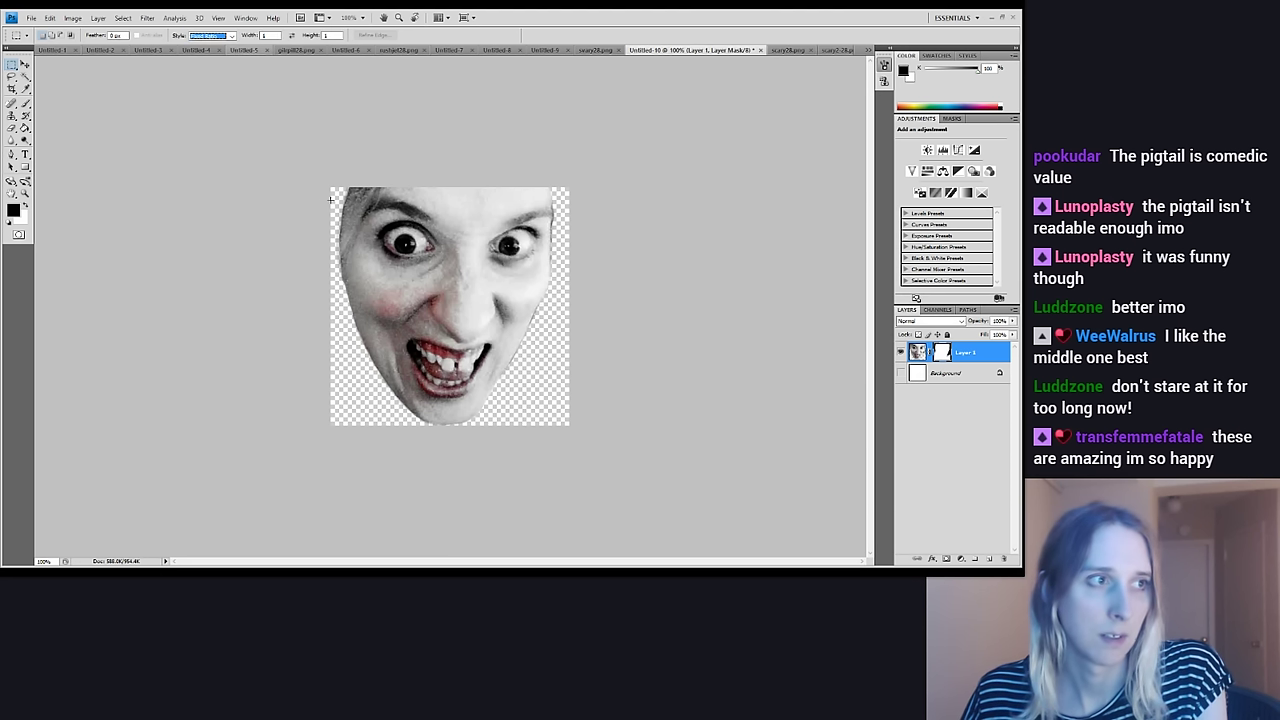
Try to crop the face to a tighter square that trims a strip off the top of the forehead
drag(341, 200, 502, 416)
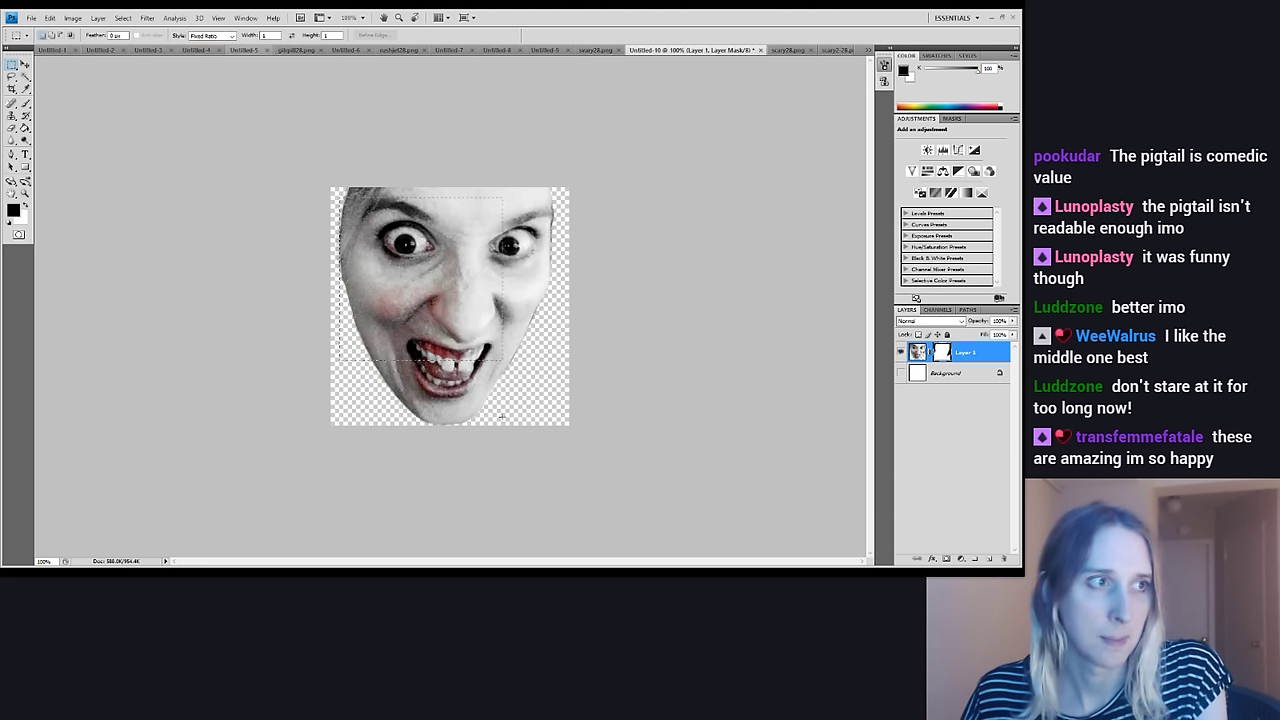
mouse_move(569, 463)
mouse_down()
mouse_move(553, 452)
mouse_move(563, 470)
mouse_up()
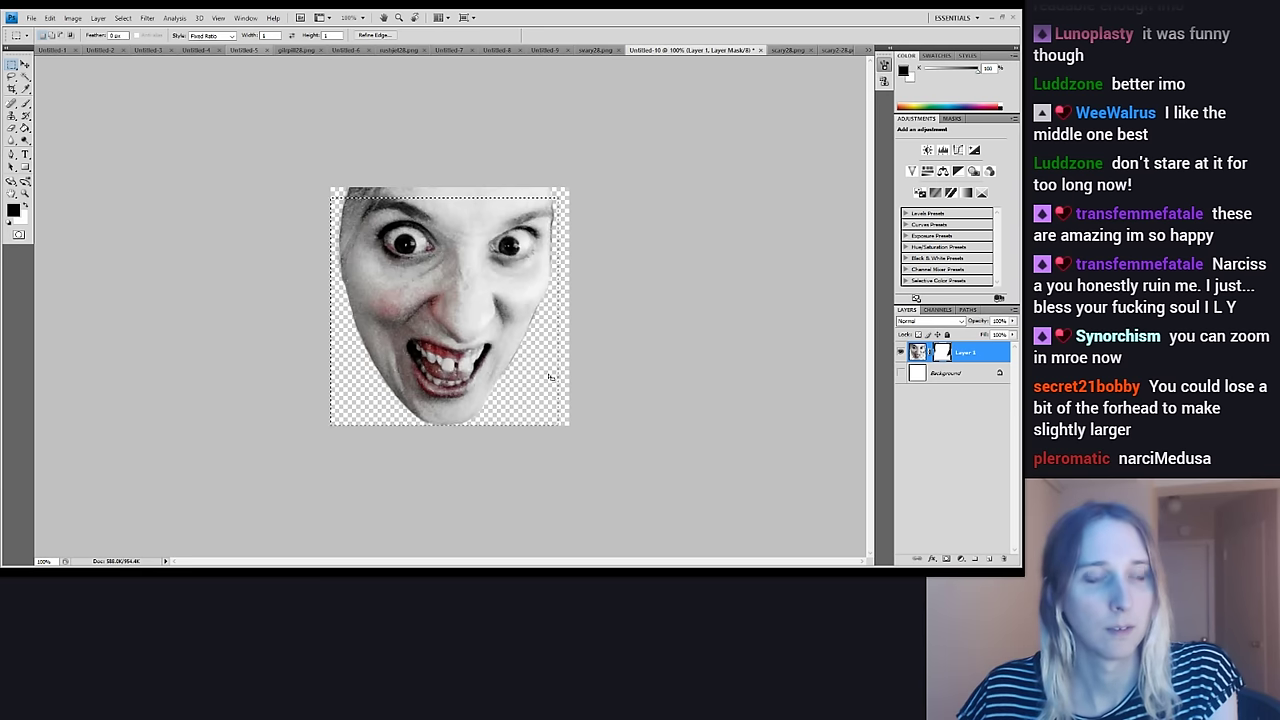
click(73, 17)
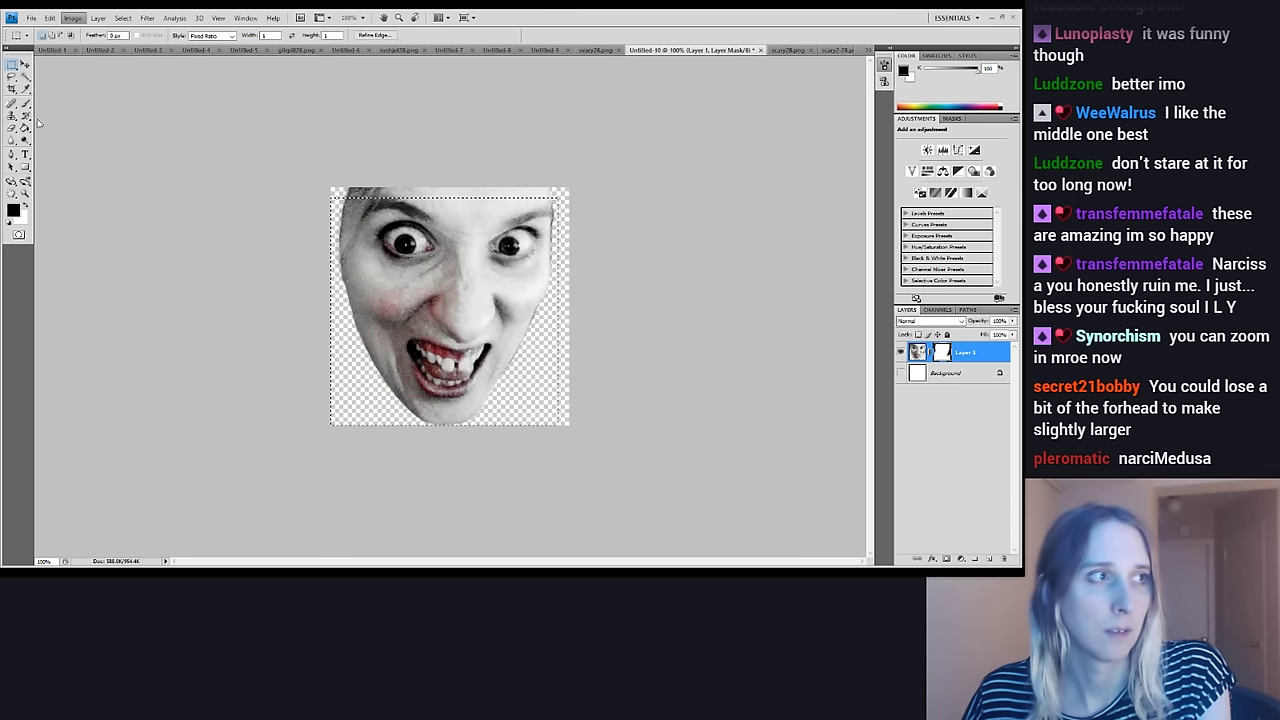
click(90, 124)
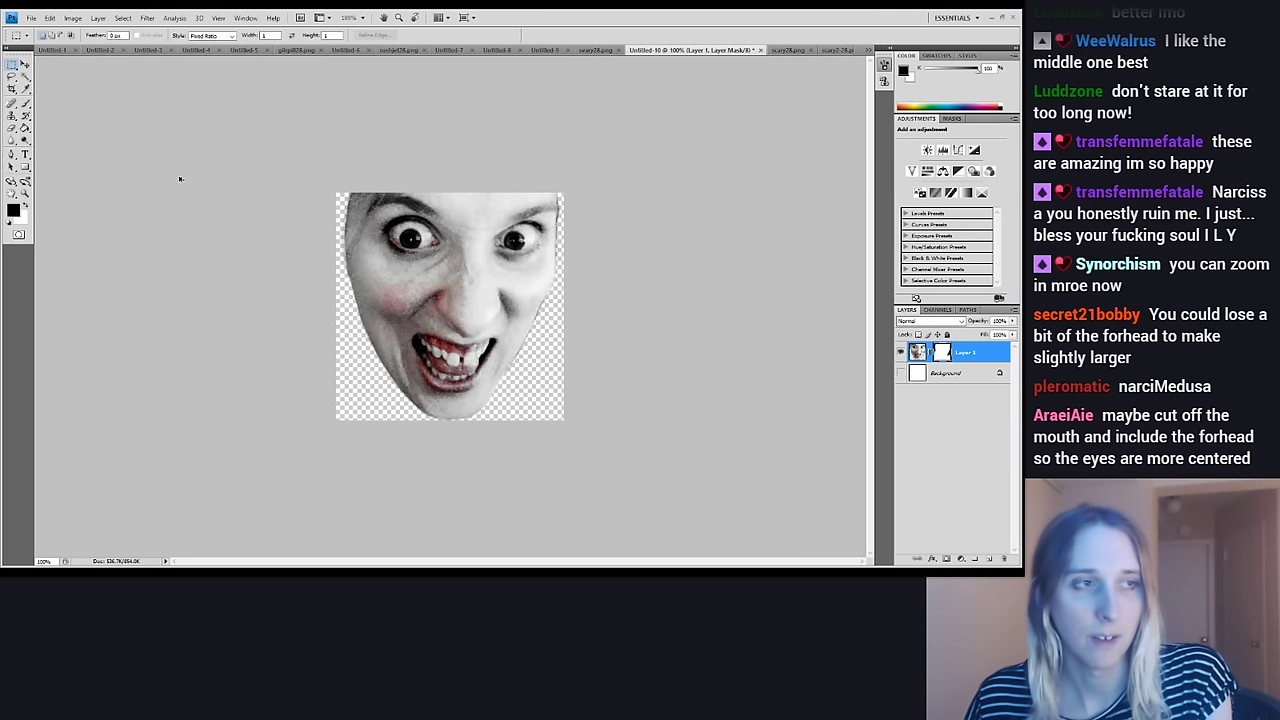
key(ctrl+z)
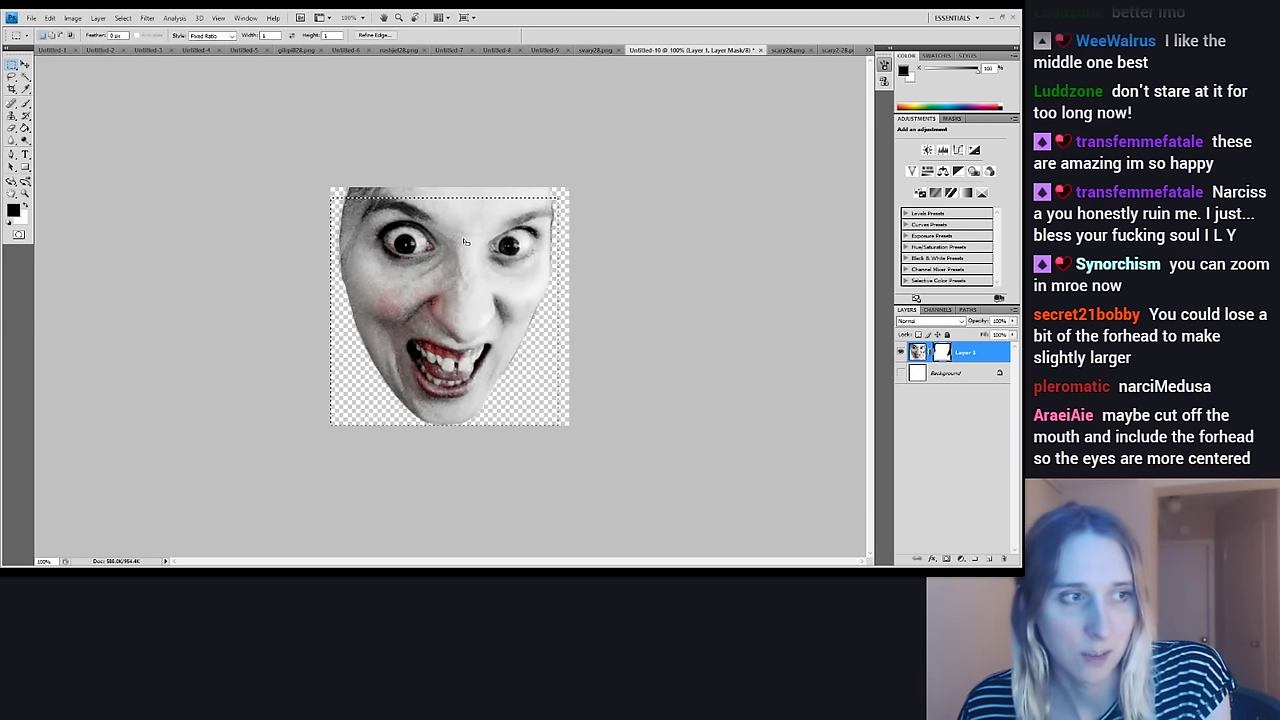
click(319, 185)
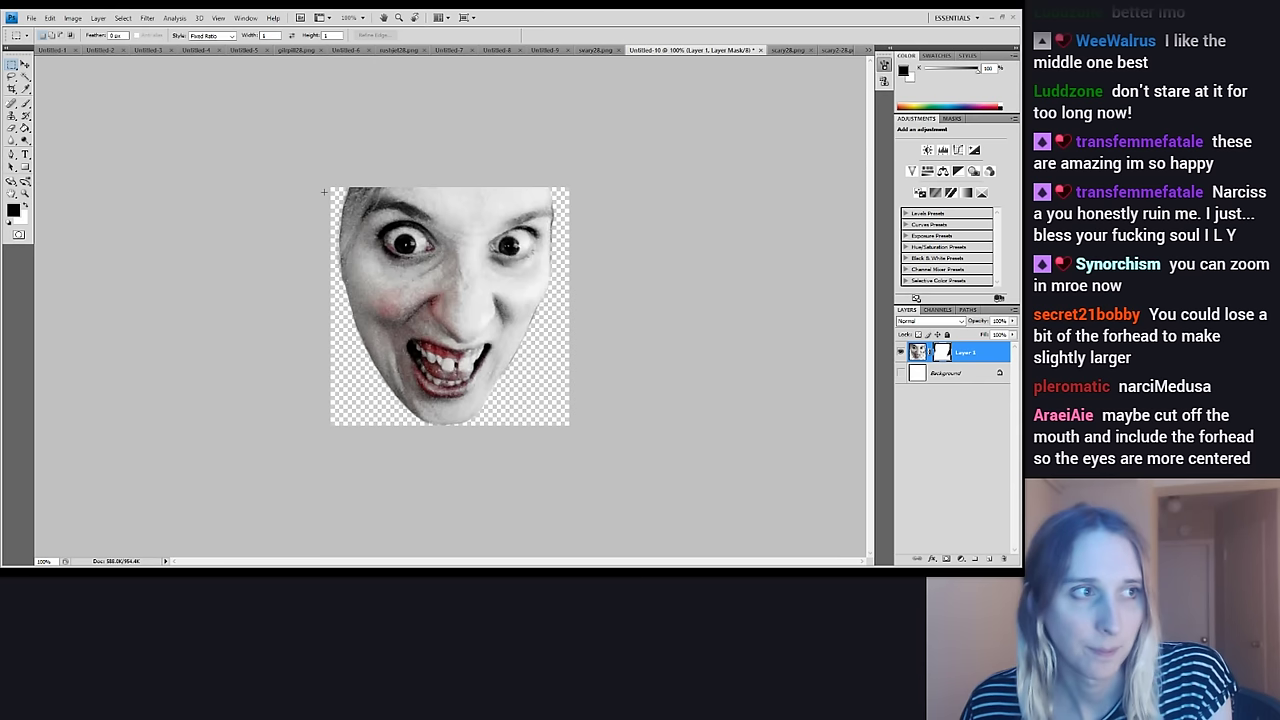
Crop Untitled-10 to a square selection that keeps nearly the whole canvas around the face
drag(329, 190, 573, 427)
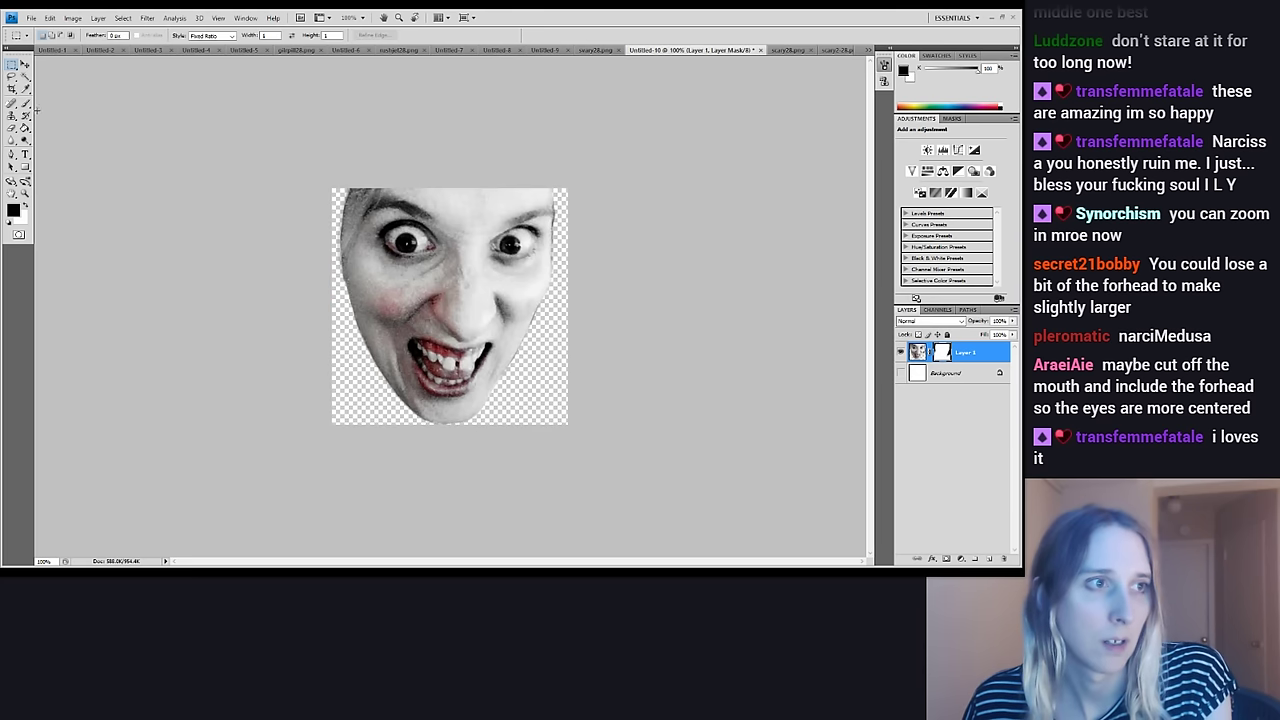
key(alt)
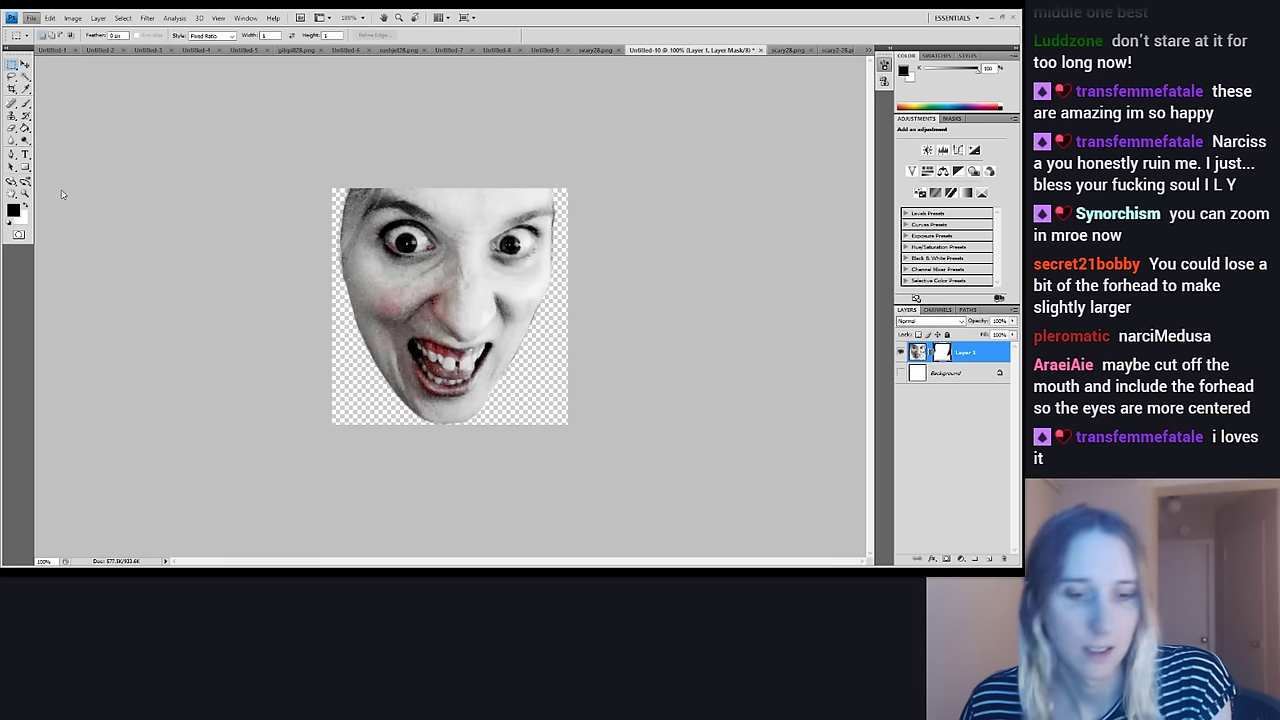
key(alt)
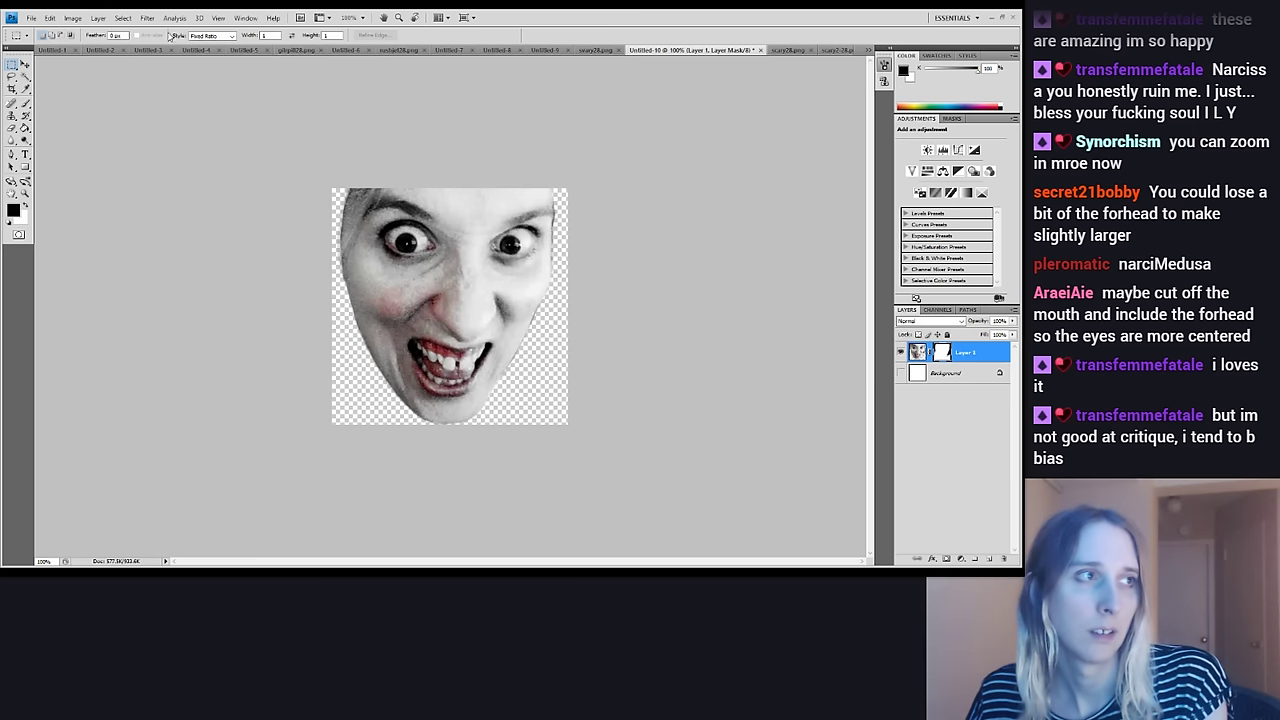
Close the earlier scary emote PNG files, check the uncropped face in Untitled-9 and return to Untitled-10
click(809, 50)
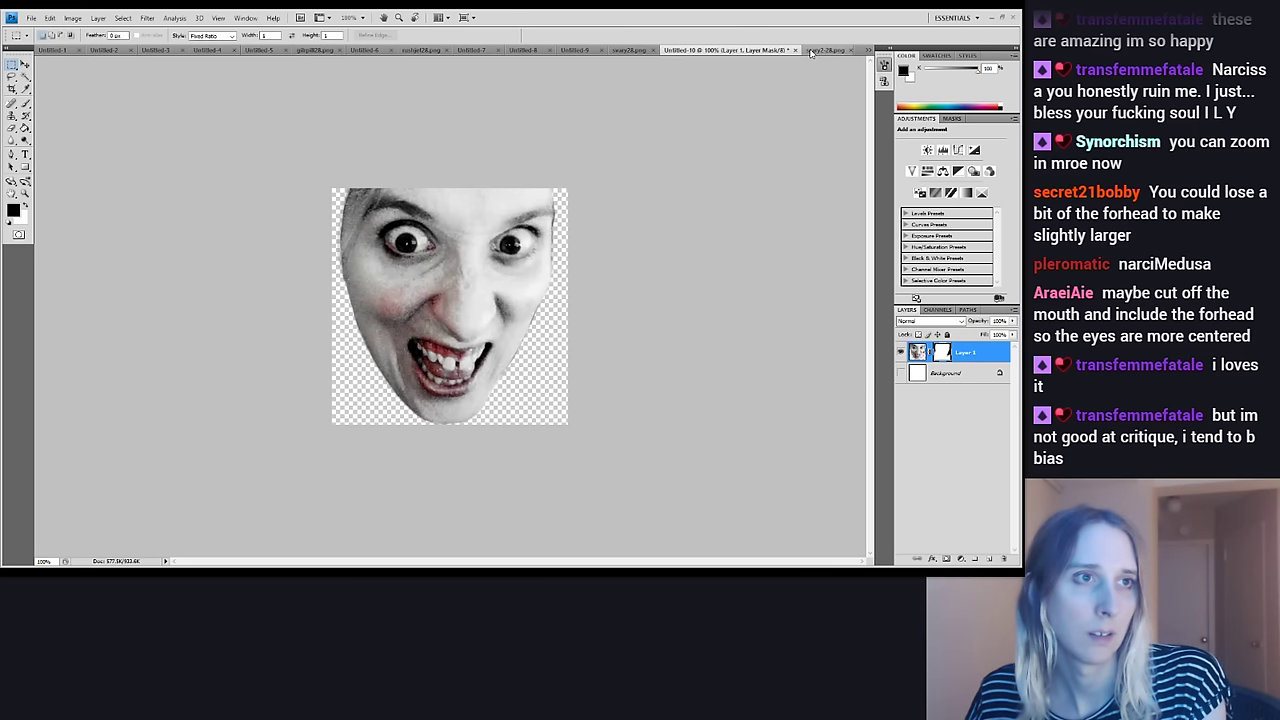
click(850, 50)
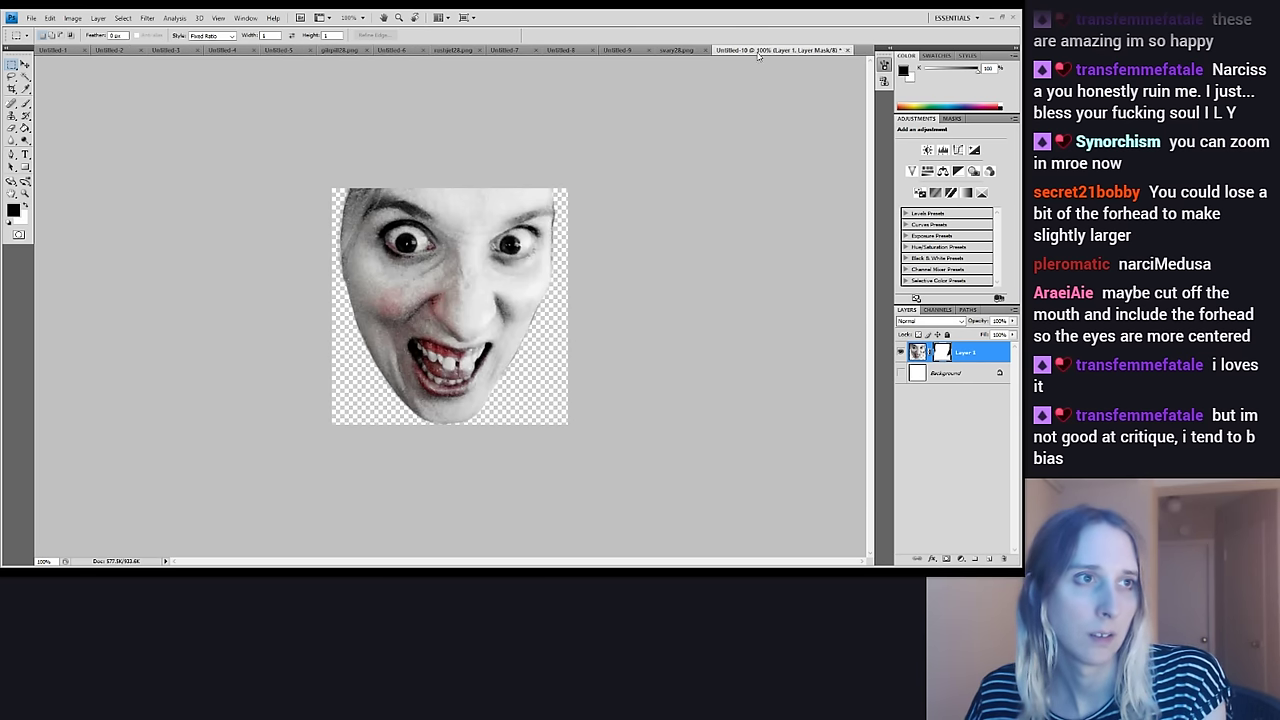
click(705, 50)
click(688, 50)
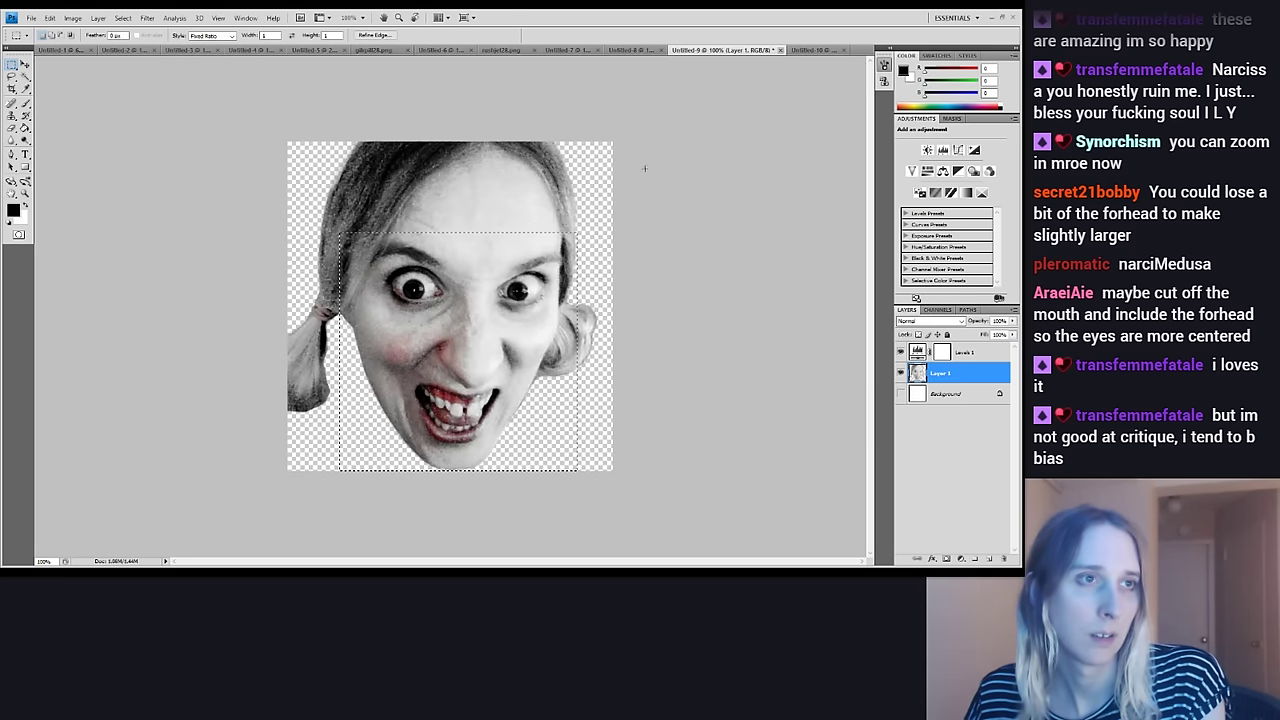
click(812, 50)
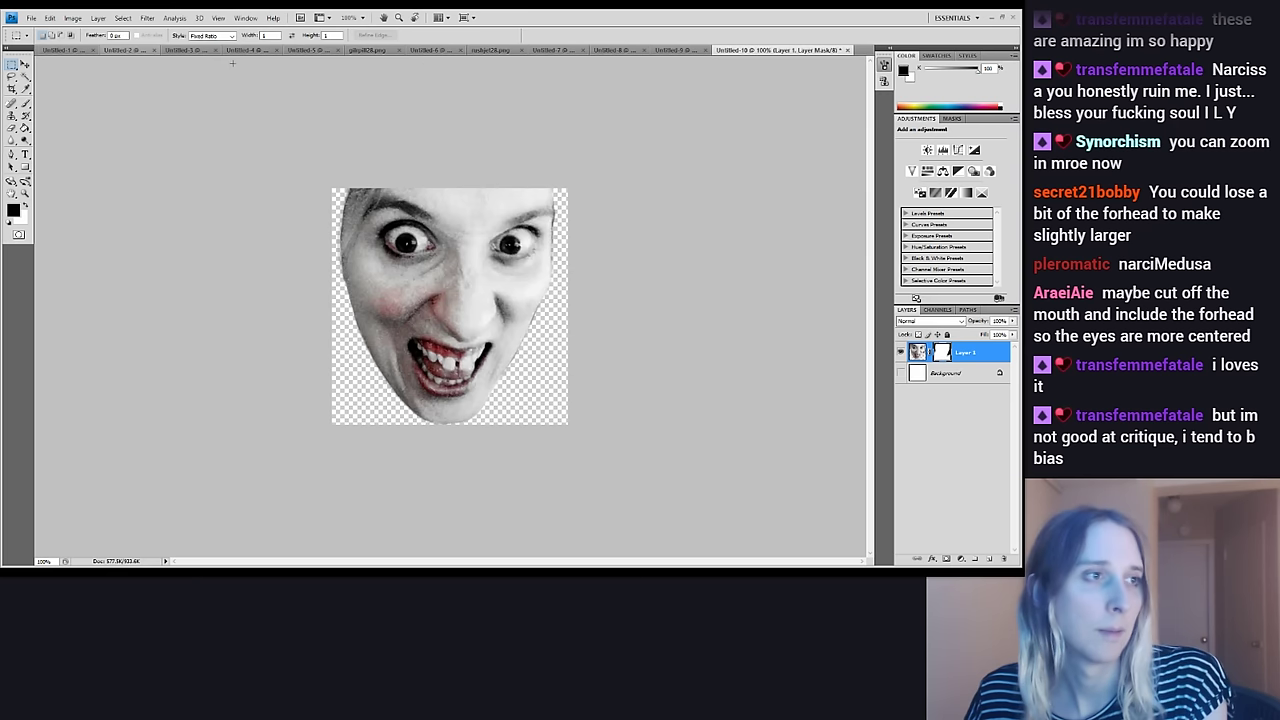
Paste the small face emote from scary__28.png into the Untitled-5 chat mockup and place it last in the first emote row
click(322, 51)
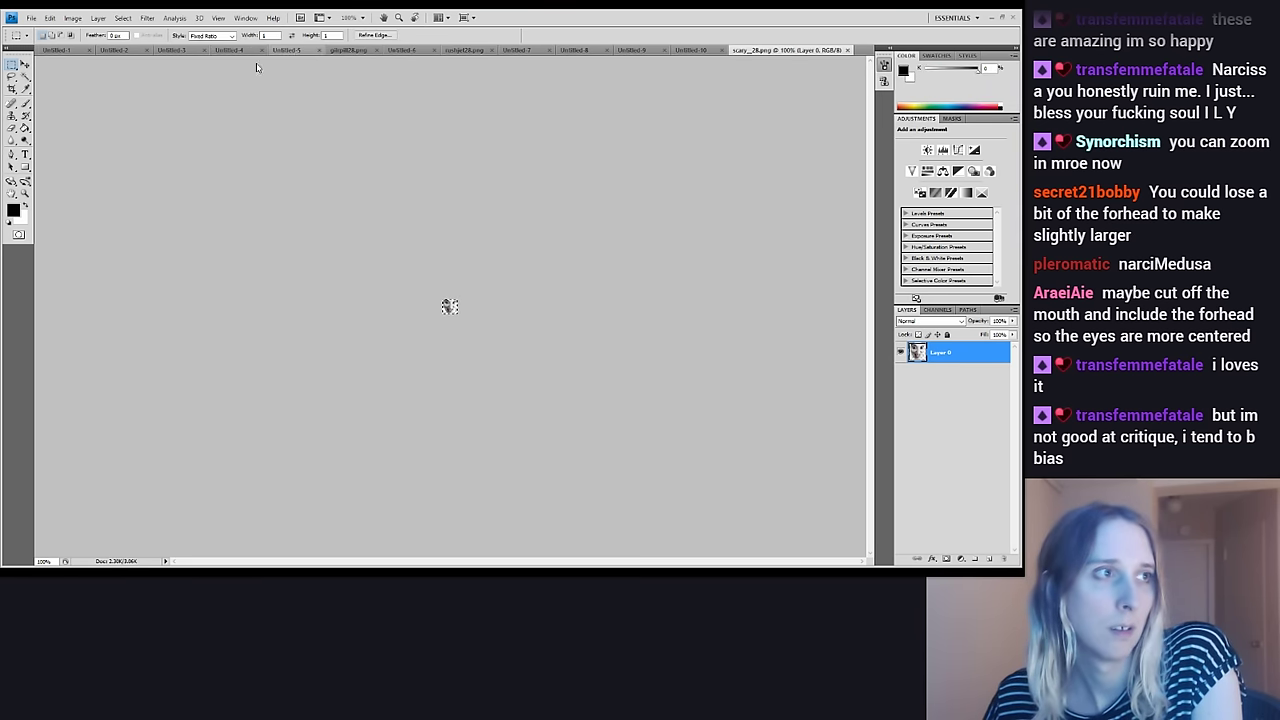
click(287, 49)
key(v)
key(ctrl+v)
drag(469, 346, 637, 209)
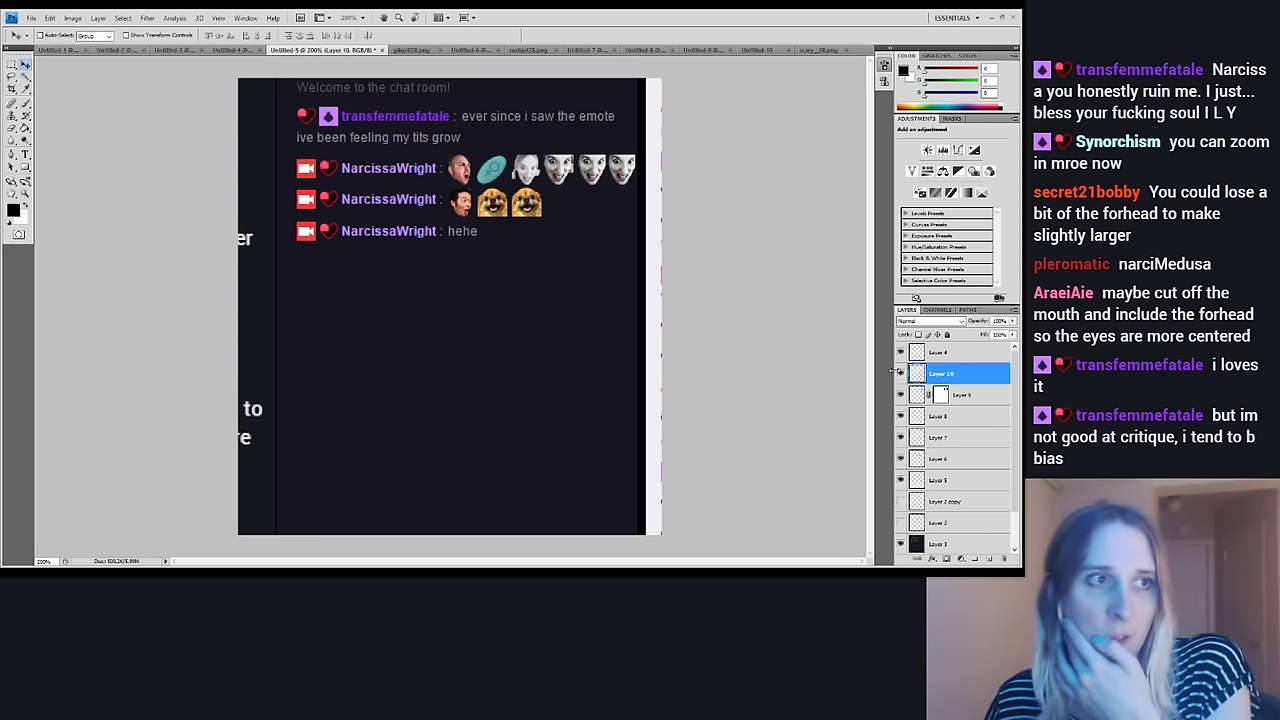
Move the small Layer 10 face emote beside the "hehe" message and hide the other versions on Layers 7, 8 and 9
drag(632, 252, 505, 221)
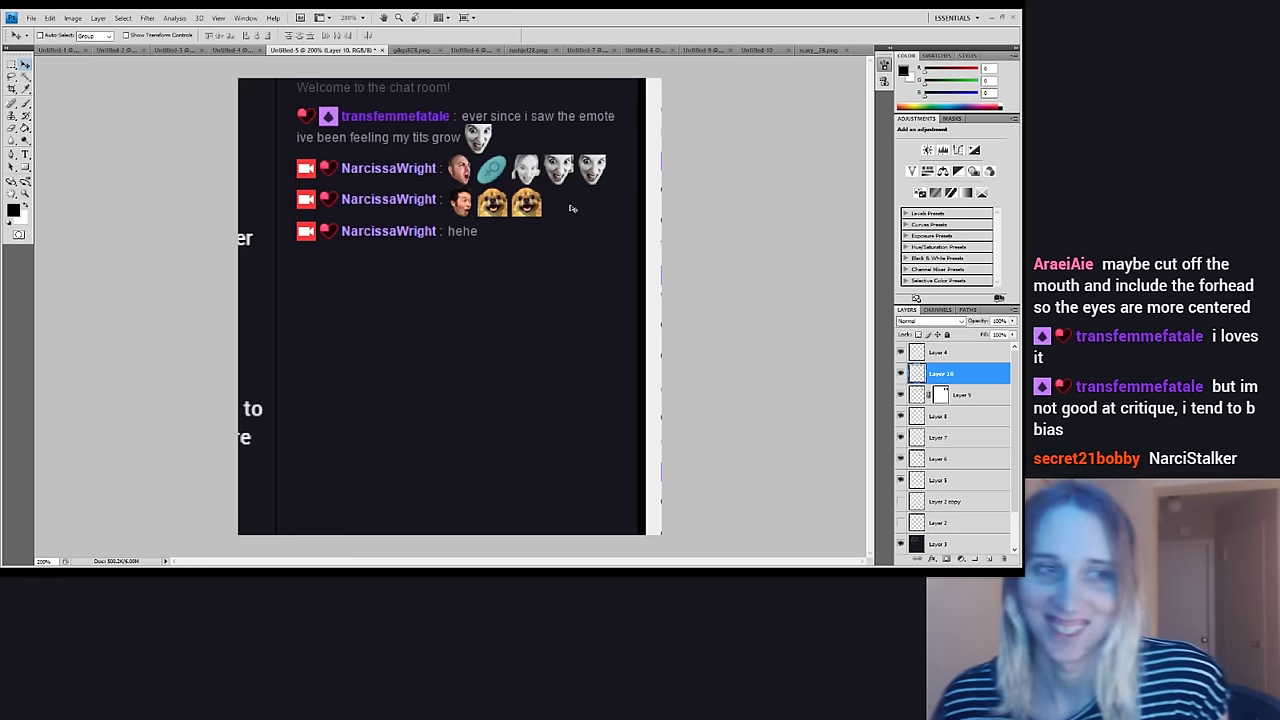
click(901, 395)
click(901, 416)
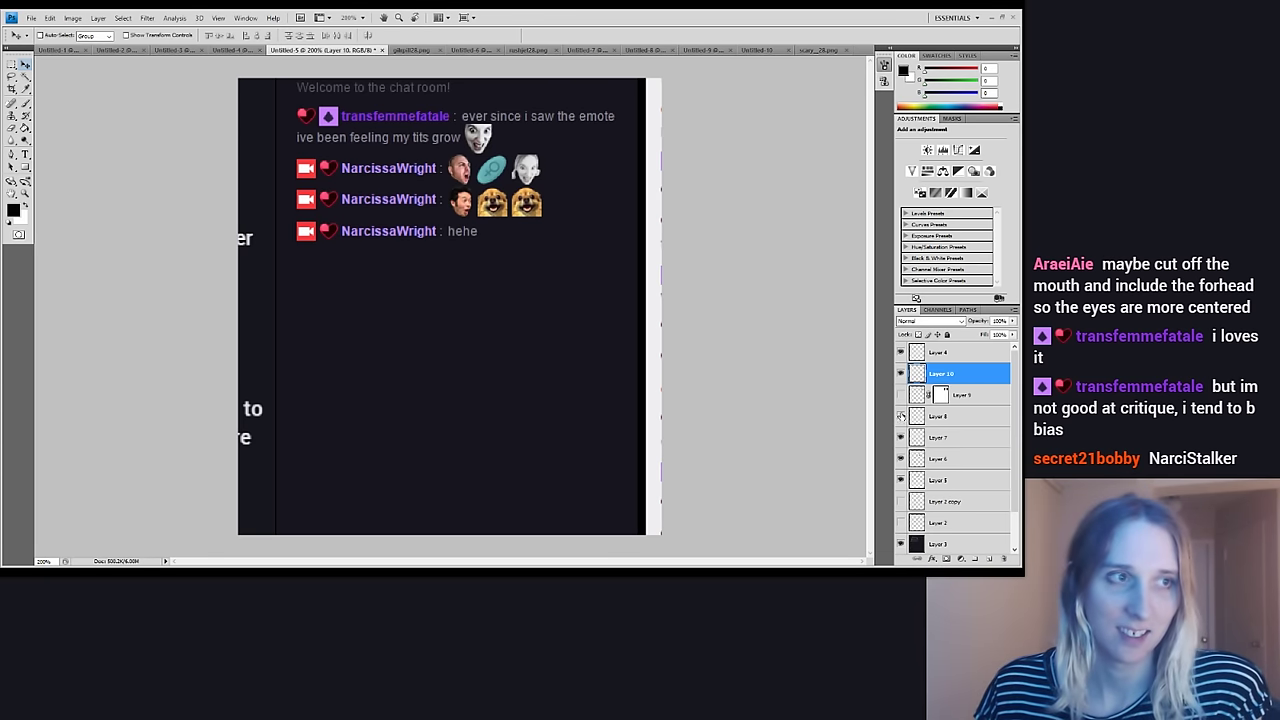
click(901, 437)
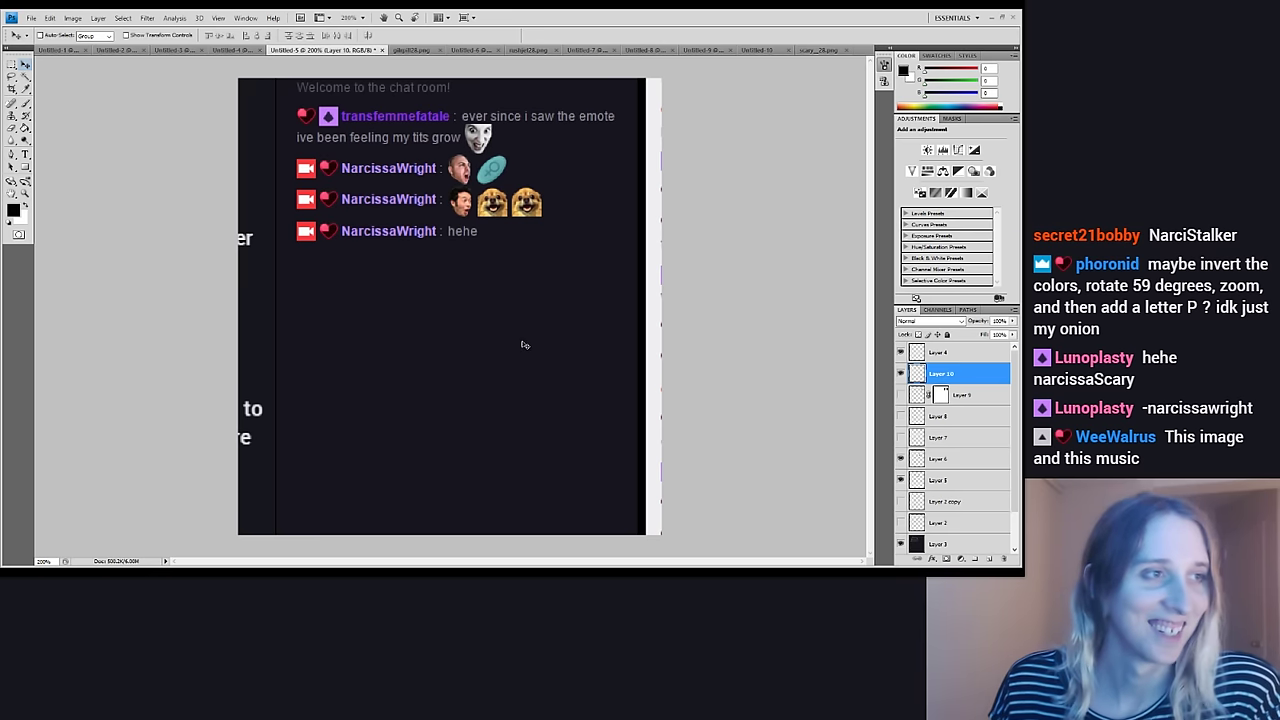
drag(523, 343, 541, 439)
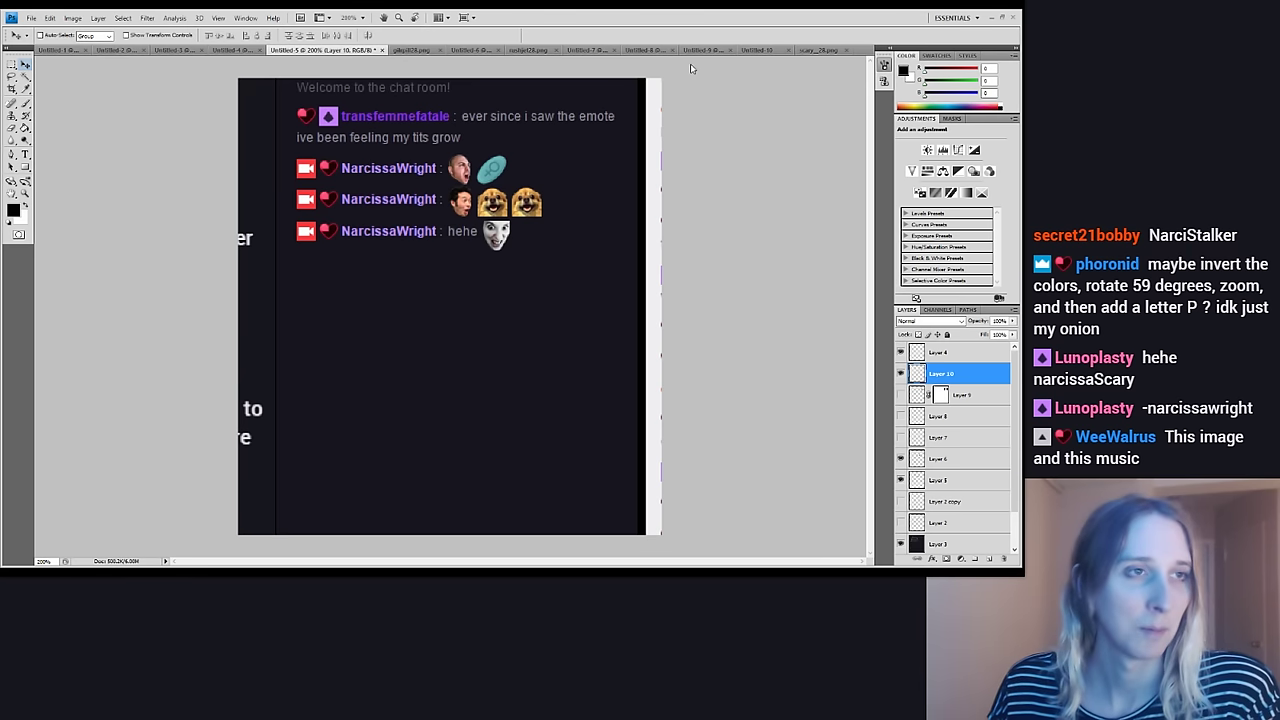
click(757, 50)
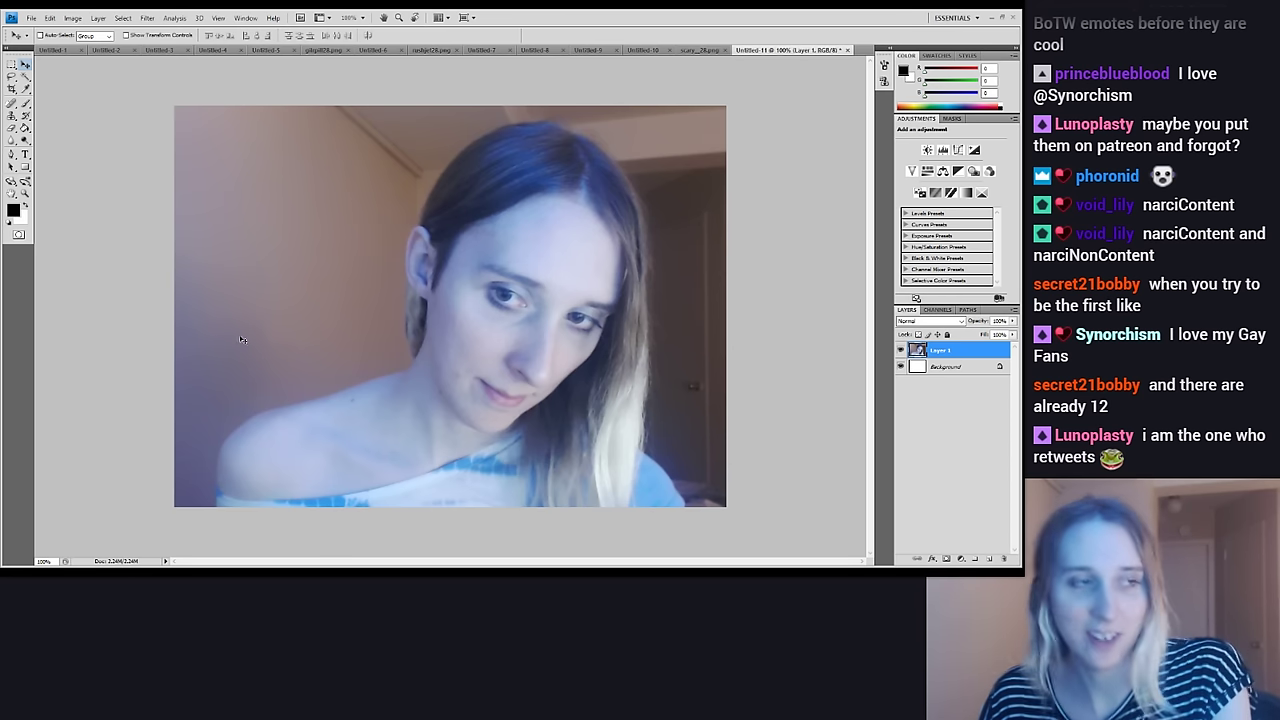
key(b)
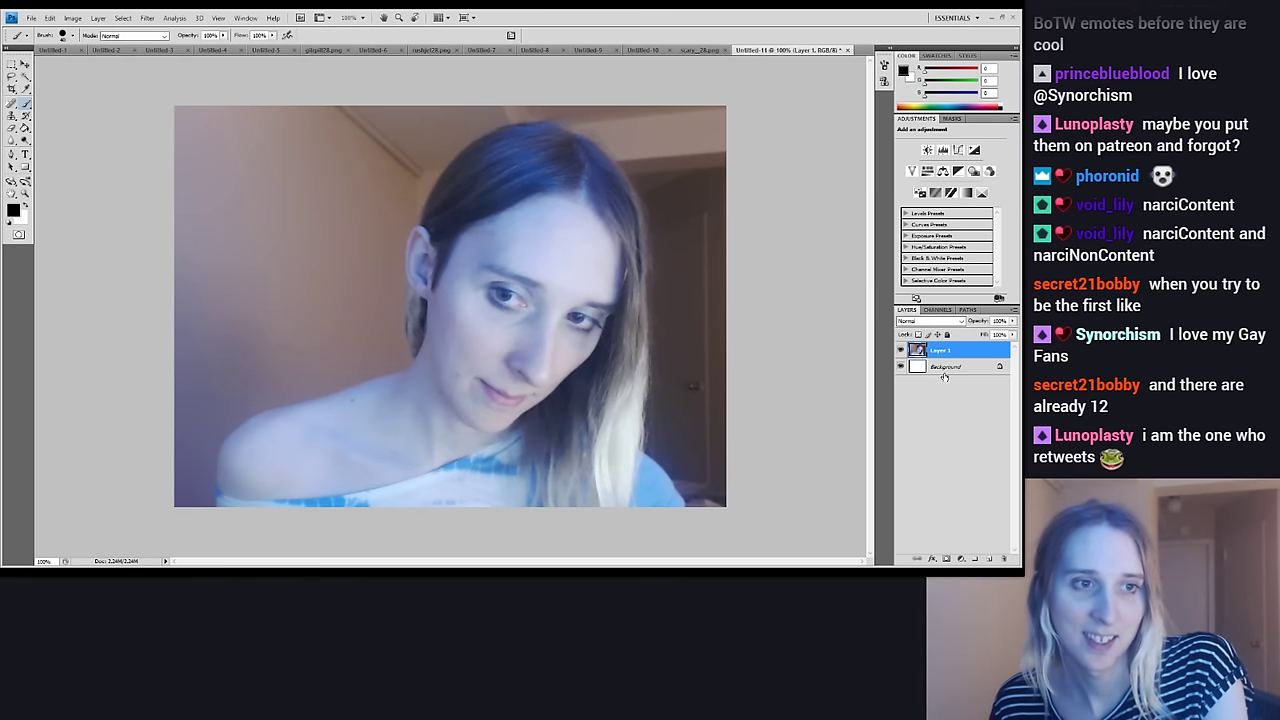
click(945, 367)
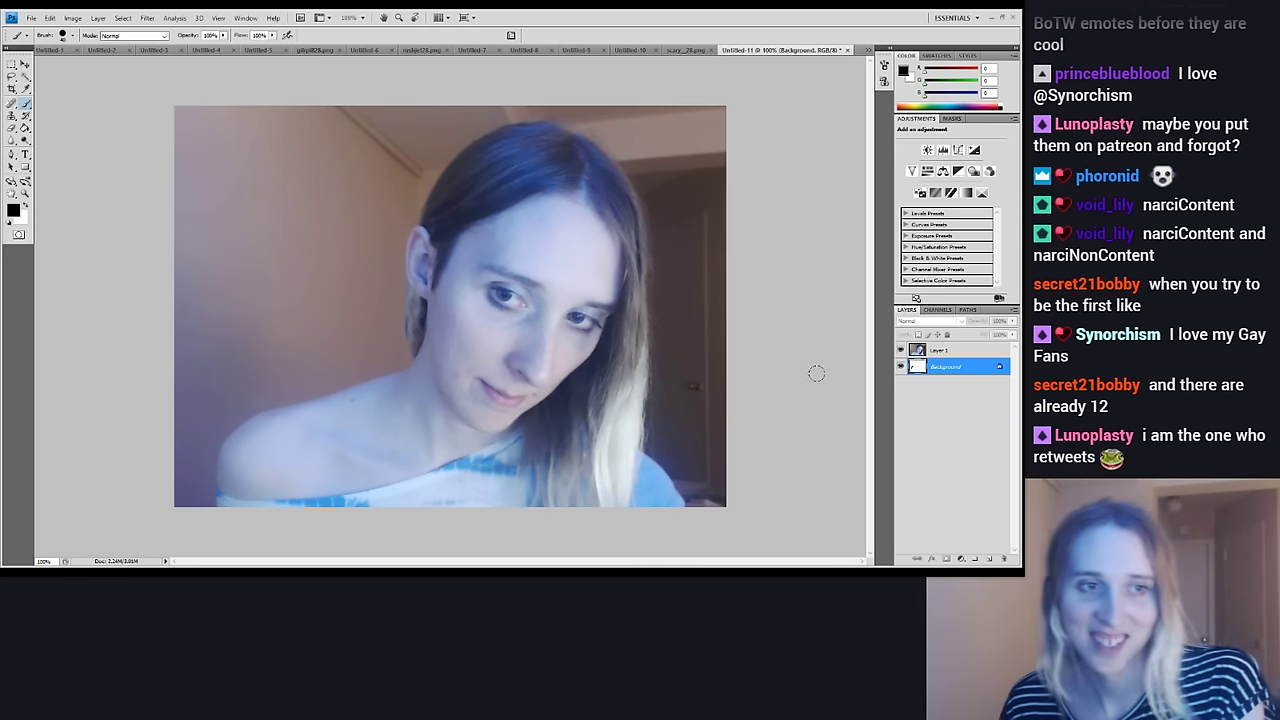
click(958, 352)
click(953, 366)
click(955, 352)
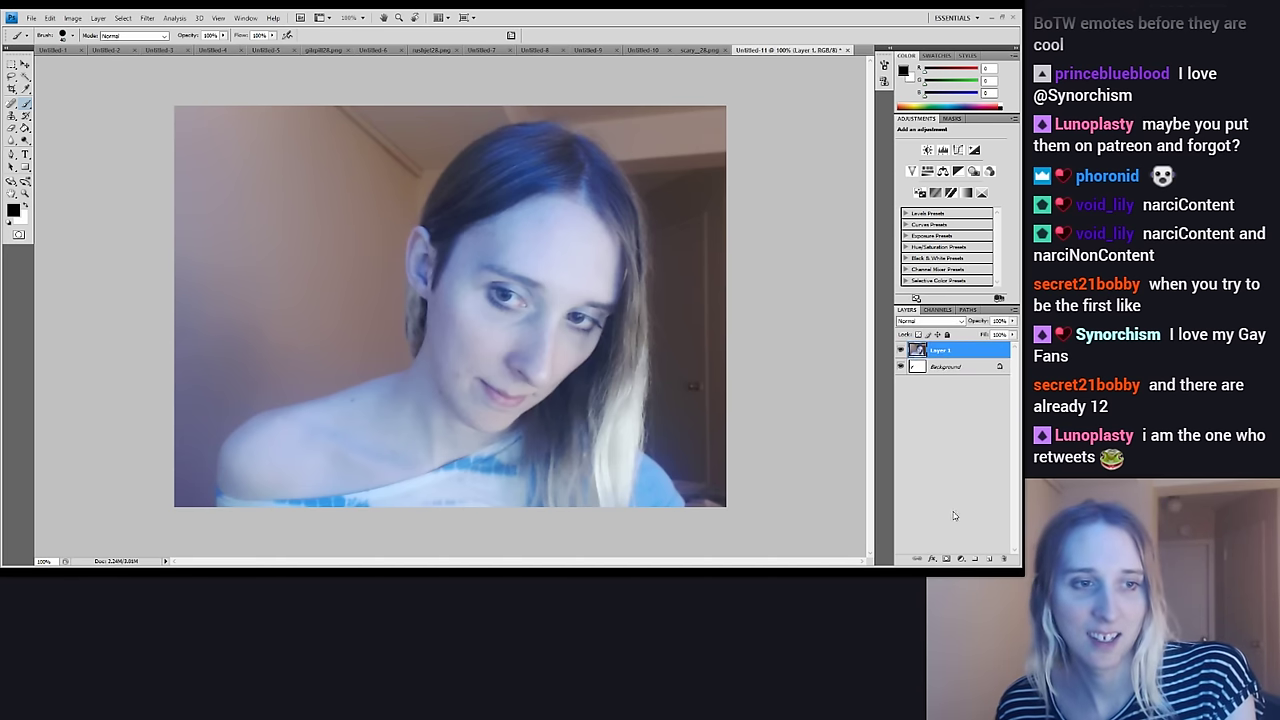
click(934, 367)
click(945, 352)
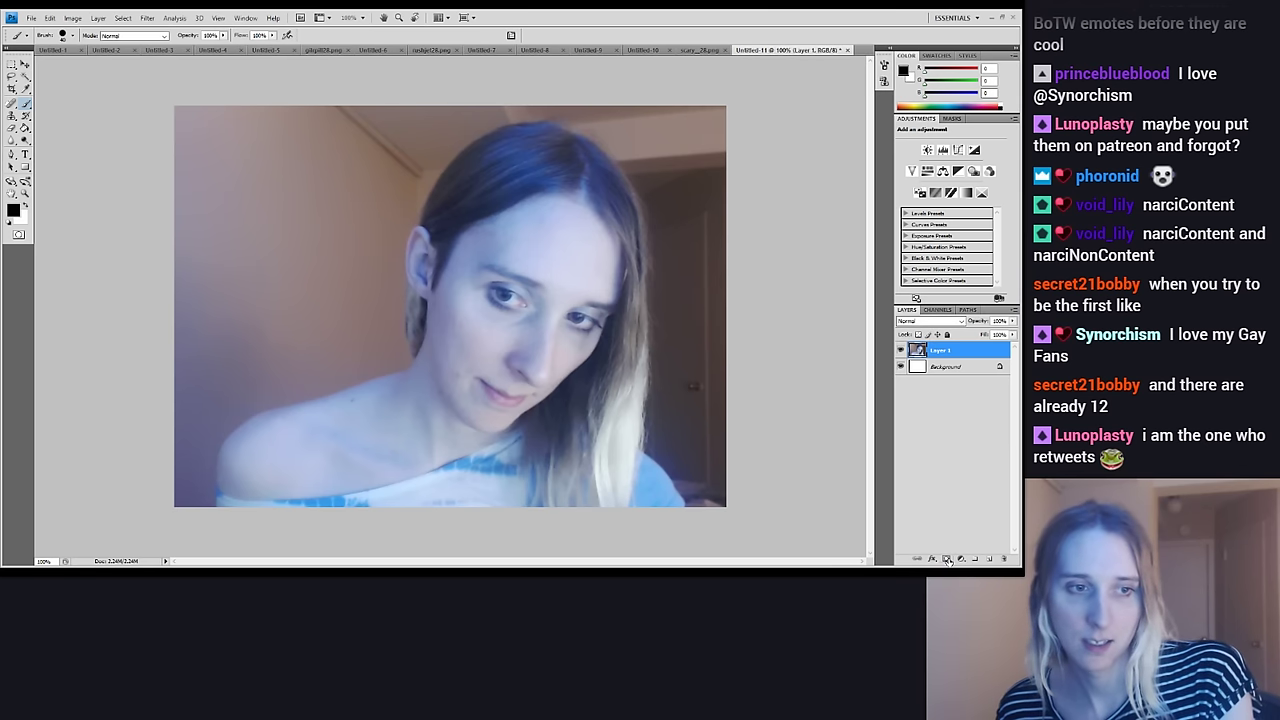
Add a layer mask to the portrait's Layer 1 in Untitled-11 and fill the Background layer with bright green
click(947, 558)
click(945, 367)
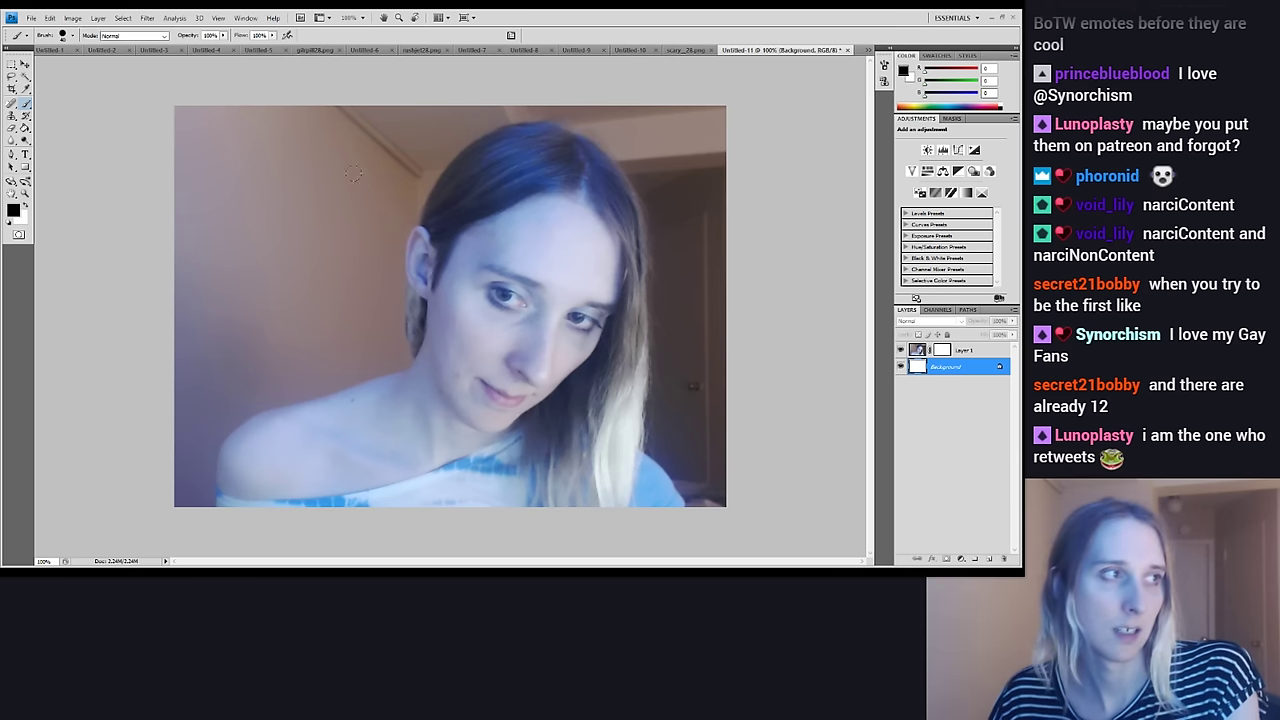
click(25, 88)
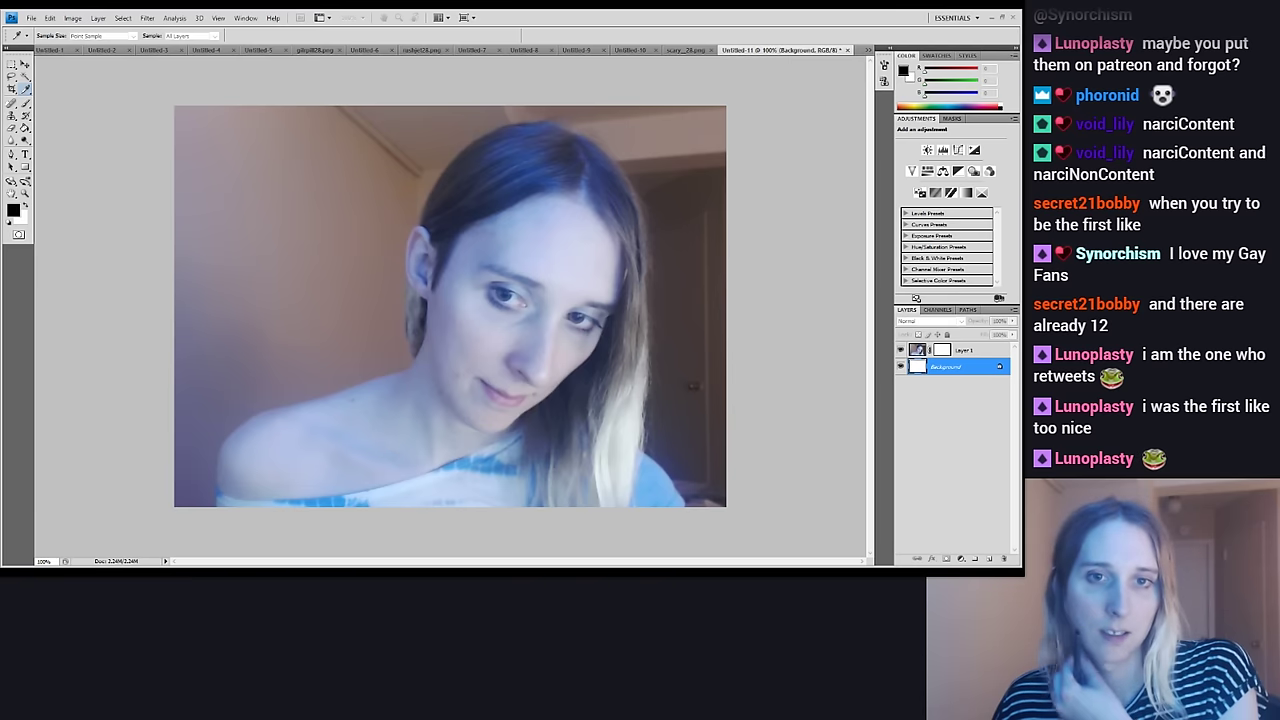
click(939, 105)
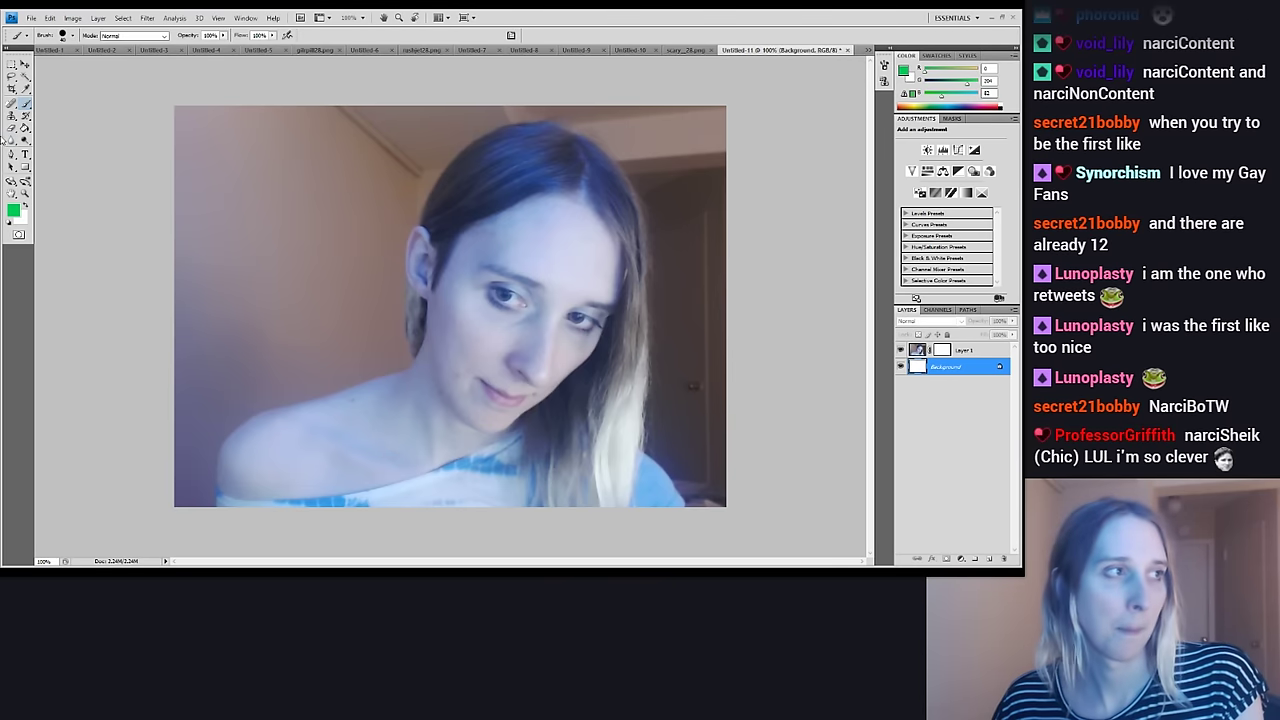
key(g)
click(735, 388)
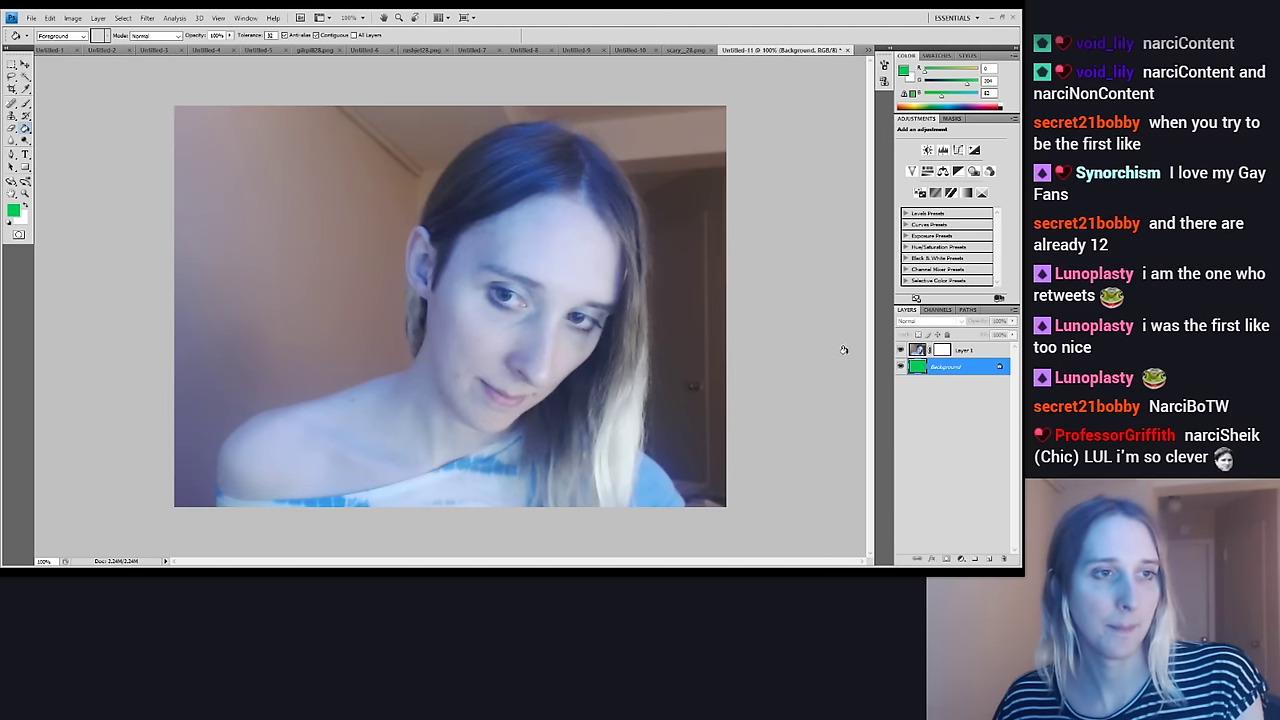
Paint black on Layer 1's mask to hide the wall beside the neck and along the outer edge of the ear
click(942, 350)
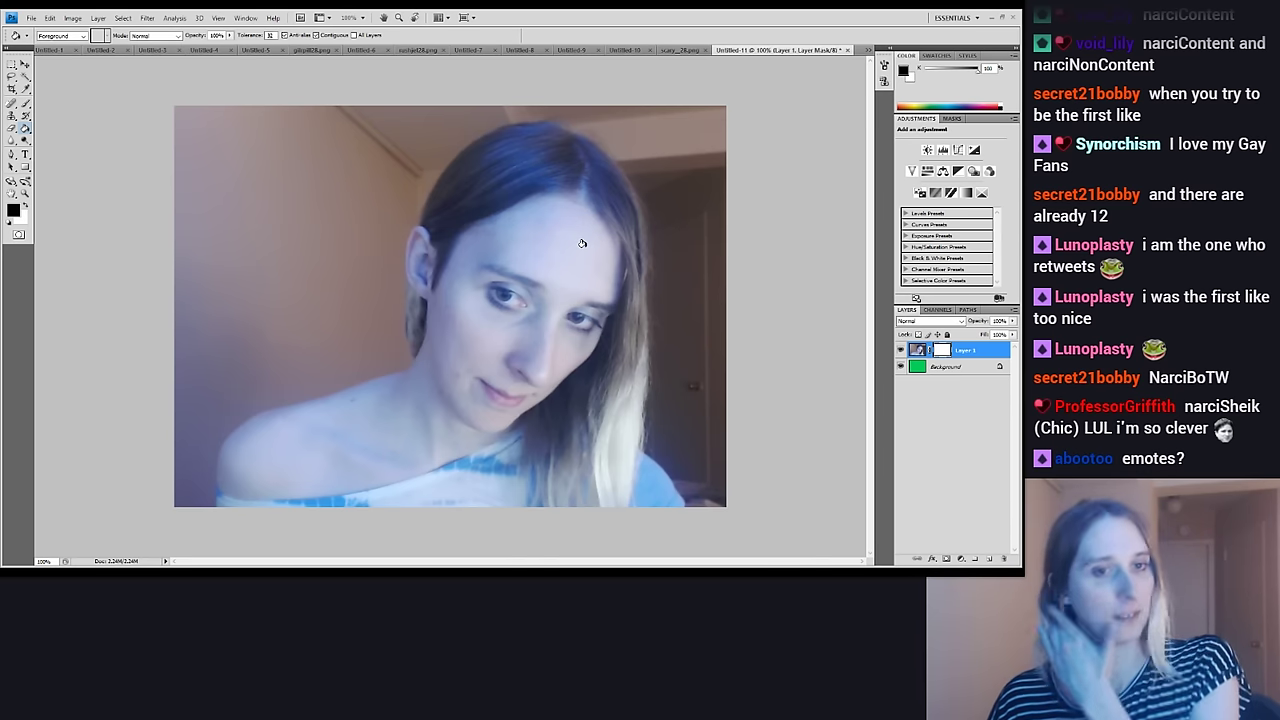
key(b)
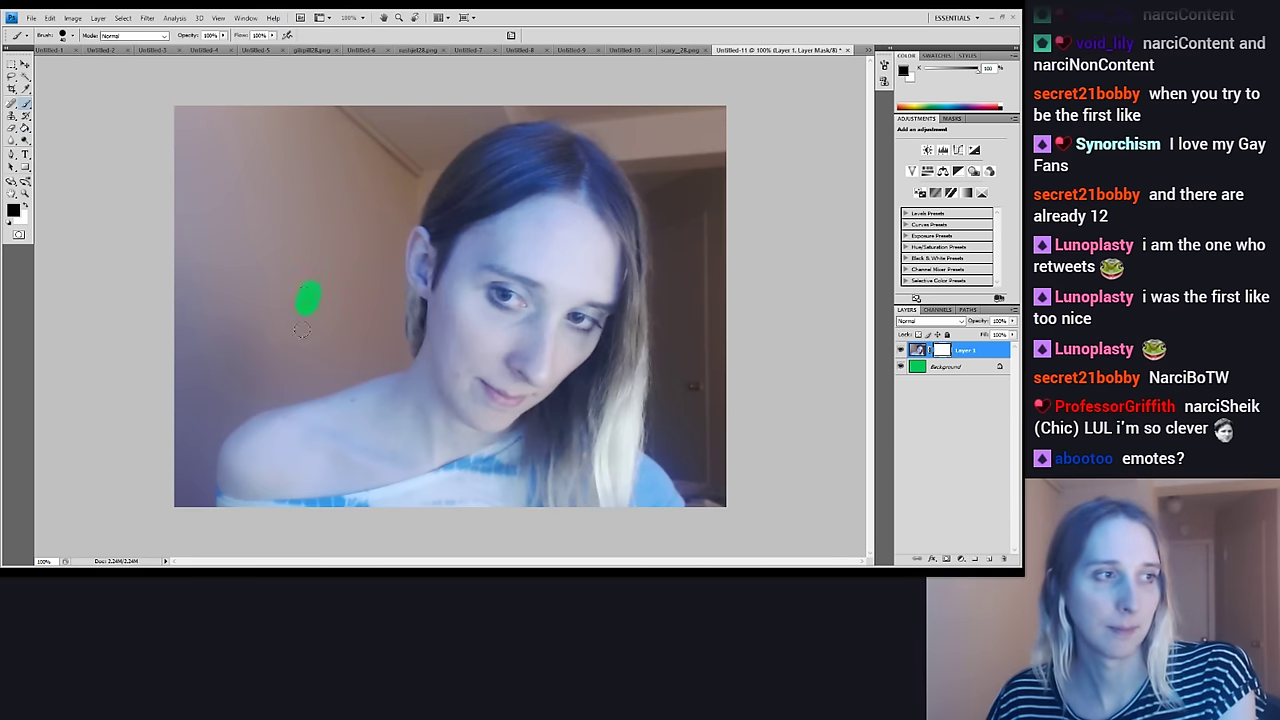
mouse_move(337, 290)
mouse_down()
mouse_move(375, 360)
mouse_move(400, 352)
mouse_move(390, 345)
mouse_up()
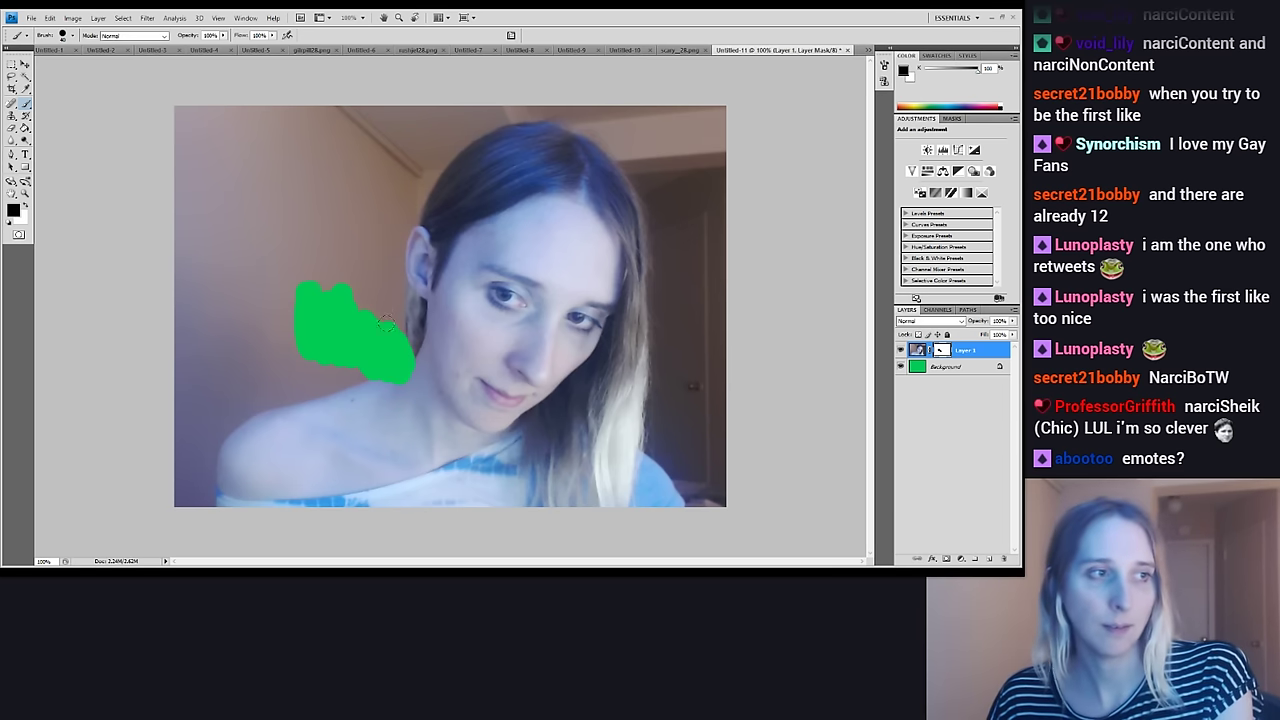
mouse_move(388, 325)
mouse_down()
mouse_move(416, 345)
mouse_move(412, 316)
mouse_up()
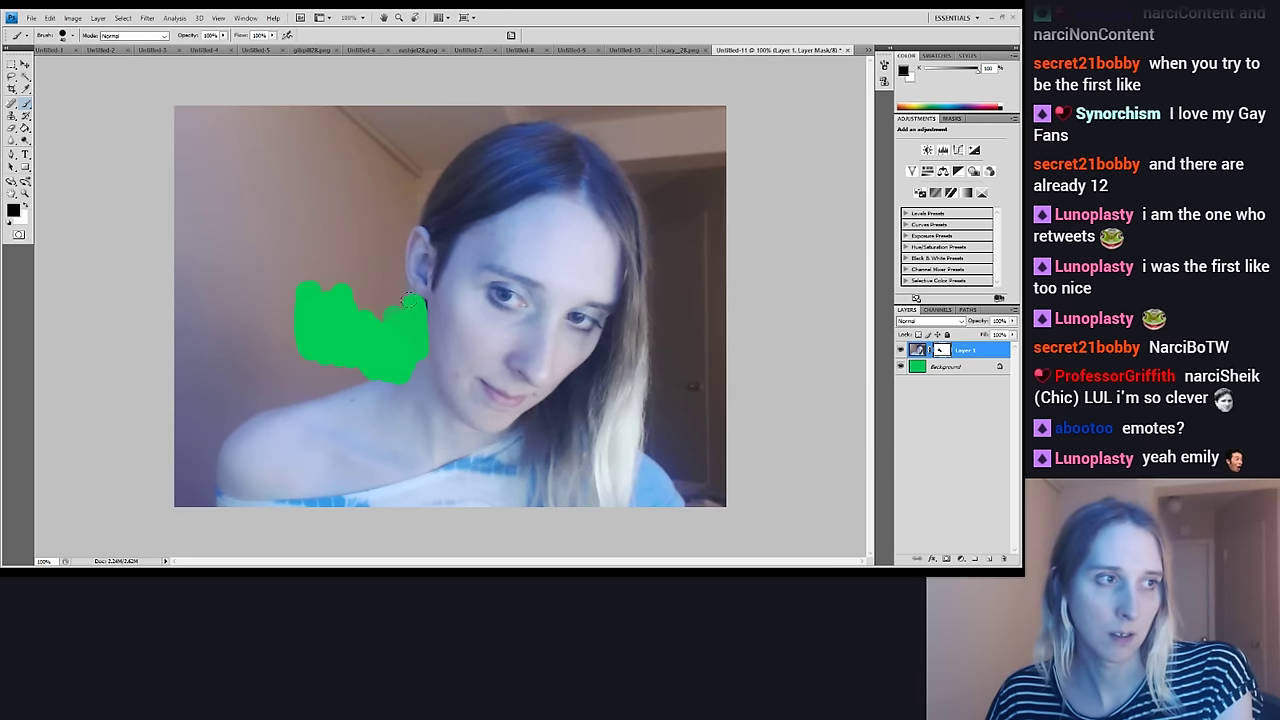
drag(397, 287, 391, 225)
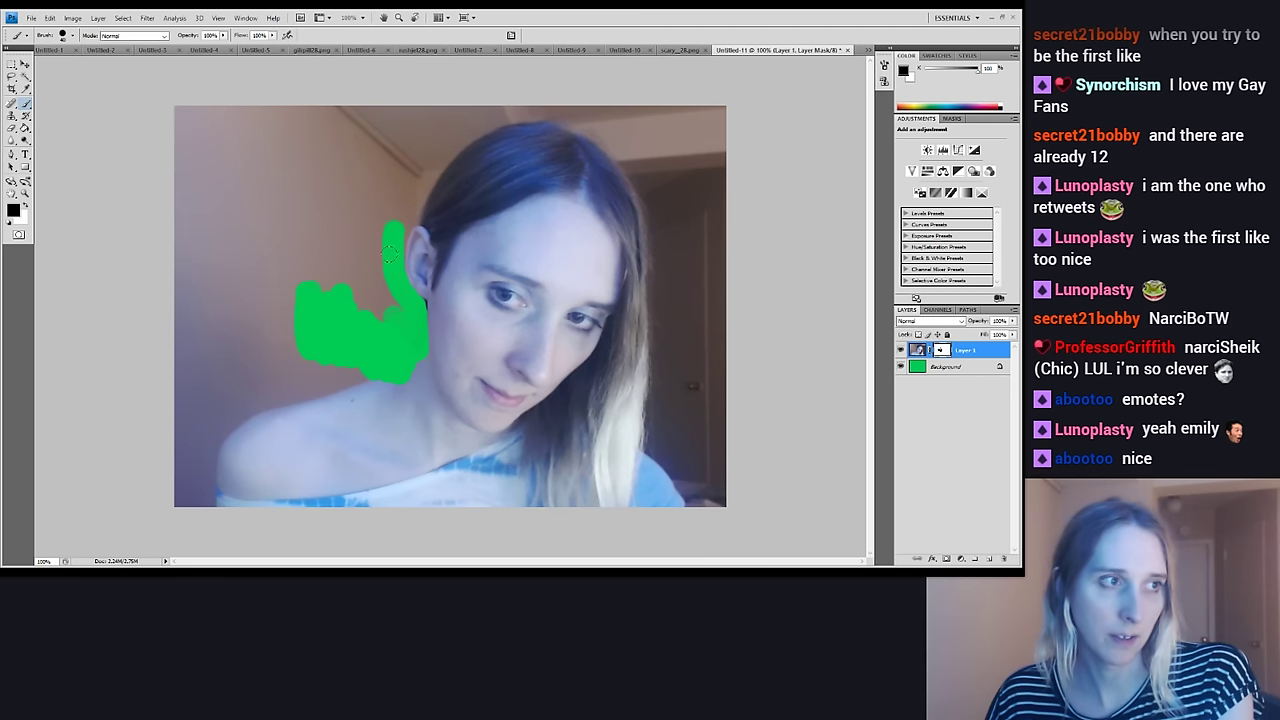
drag(392, 240, 400, 215)
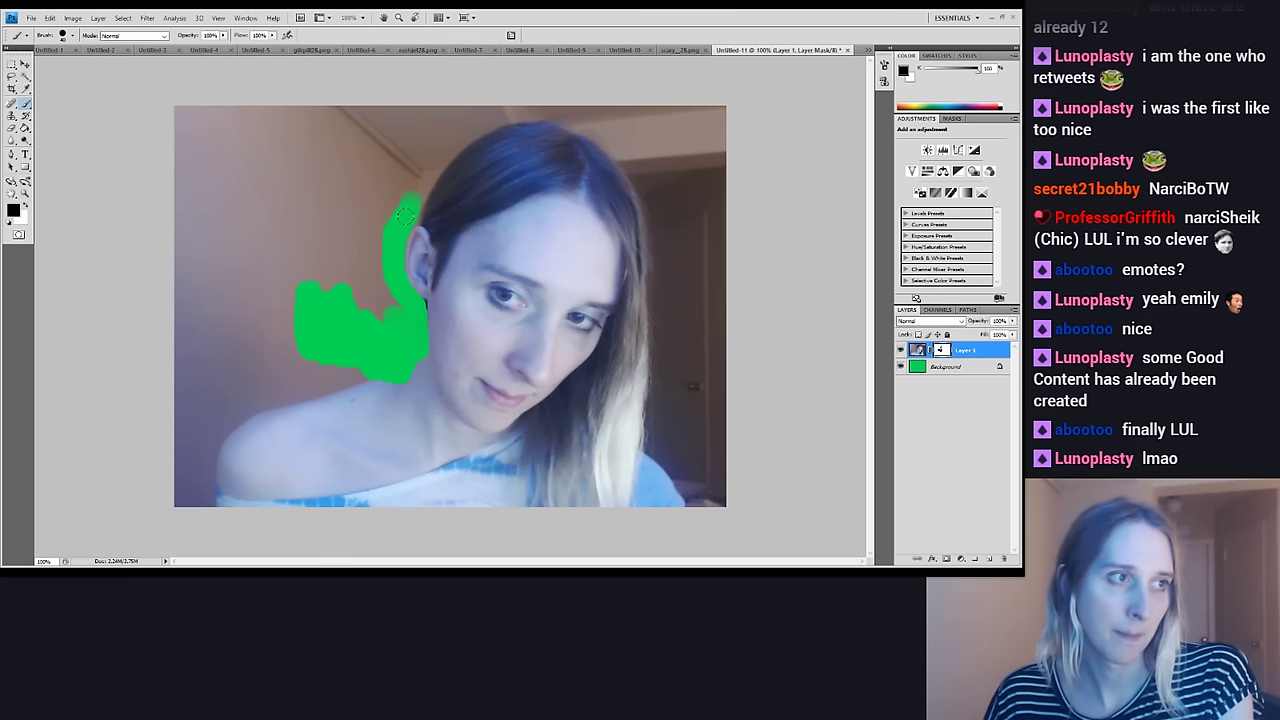
Mask out the background above the head and along the long blonde hair down to the bottom edge of the photo
mouse_move(406, 216)
mouse_down()
mouse_move(422, 165)
mouse_move(410, 202)
mouse_move(452, 135)
mouse_move(427, 167)
mouse_move(485, 115)
mouse_move(412, 148)
mouse_move(415, 134)
mouse_move(478, 103)
mouse_move(472, 131)
mouse_move(463, 125)
mouse_move(485, 114)
mouse_move(462, 125)
mouse_move(519, 104)
mouse_move(466, 124)
mouse_move(553, 104)
mouse_move(491, 113)
mouse_move(578, 118)
mouse_move(558, 109)
mouse_move(613, 102)
mouse_move(575, 119)
mouse_move(620, 155)
mouse_move(594, 111)
mouse_move(607, 94)
mouse_move(670, 120)
mouse_move(712, 106)
mouse_move(622, 163)
mouse_move(650, 185)
mouse_move(636, 198)
mouse_move(660, 235)
mouse_move(666, 336)
mouse_move(665, 195)
mouse_move(634, 147)
mouse_move(676, 143)
mouse_up()
mouse_move(690, 190)
mouse_down()
mouse_move(726, 137)
mouse_move(716, 240)
mouse_up()
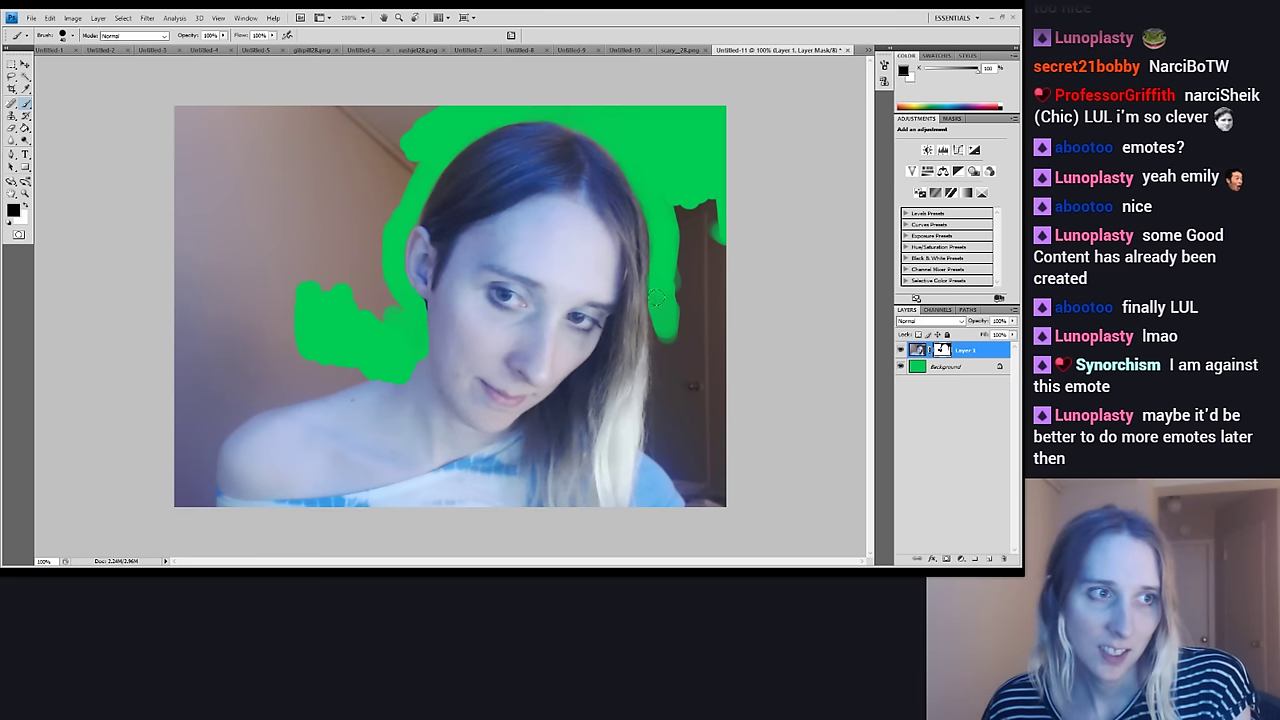
mouse_move(656, 298)
mouse_down()
mouse_move(656, 298)
mouse_move(646, 410)
mouse_move(661, 384)
mouse_move(636, 502)
mouse_move(668, 479)
mouse_move(664, 502)
mouse_move(694, 481)
mouse_move(716, 495)
mouse_move(729, 462)
mouse_move(695, 472)
mouse_move(704, 422)
mouse_move(658, 462)
mouse_move(668, 380)
mouse_up()
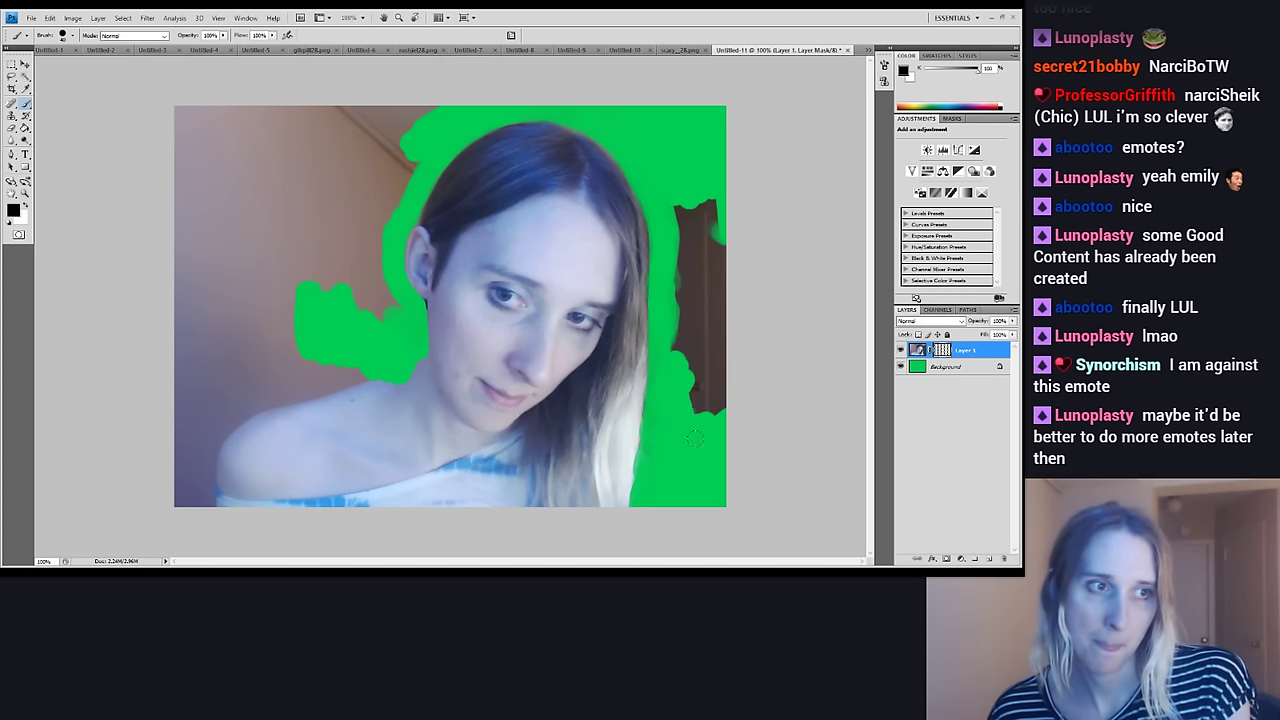
mouse_move(693, 437)
mouse_down()
mouse_move(707, 367)
mouse_move(730, 345)
mouse_up()
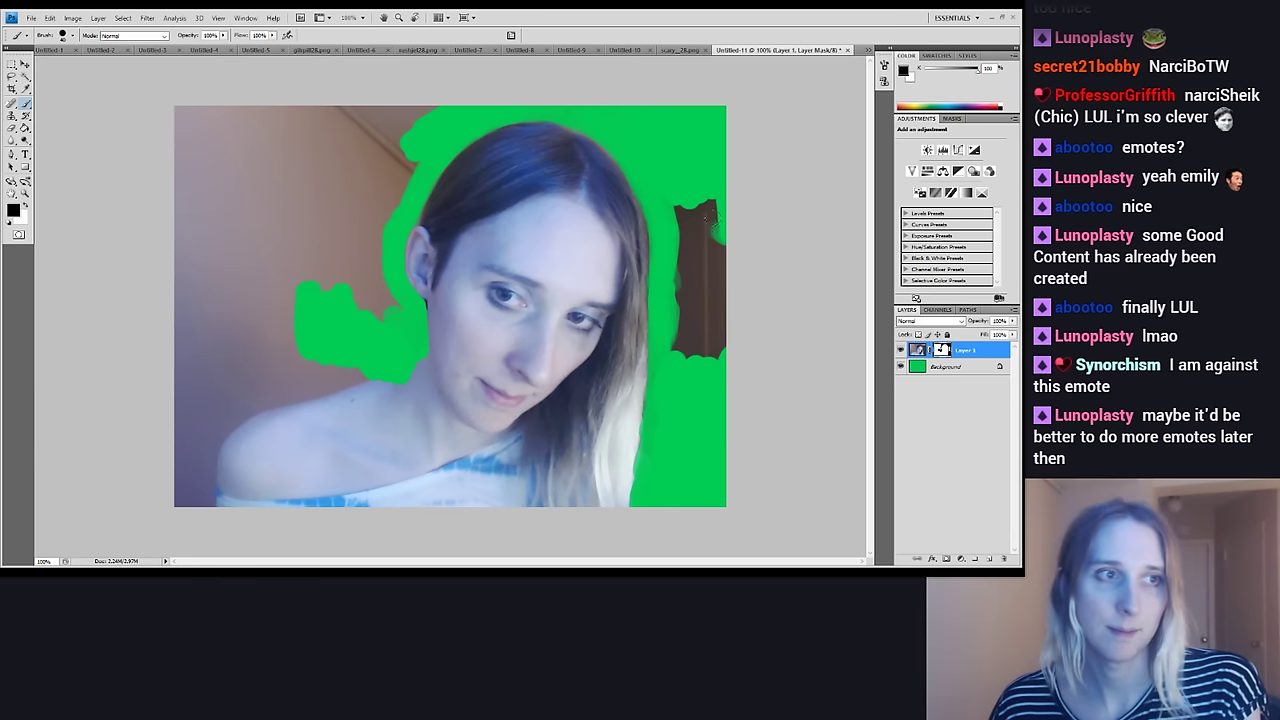
mouse_move(712, 216)
mouse_down()
mouse_move(692, 185)
mouse_move(676, 211)
mouse_move(690, 235)
mouse_move(681, 253)
mouse_move(692, 258)
mouse_move(692, 220)
mouse_move(718, 243)
mouse_move(714, 268)
mouse_move(680, 297)
mouse_move(671, 347)
mouse_move(673, 368)
mouse_move(698, 293)
mouse_move(718, 362)
mouse_up()
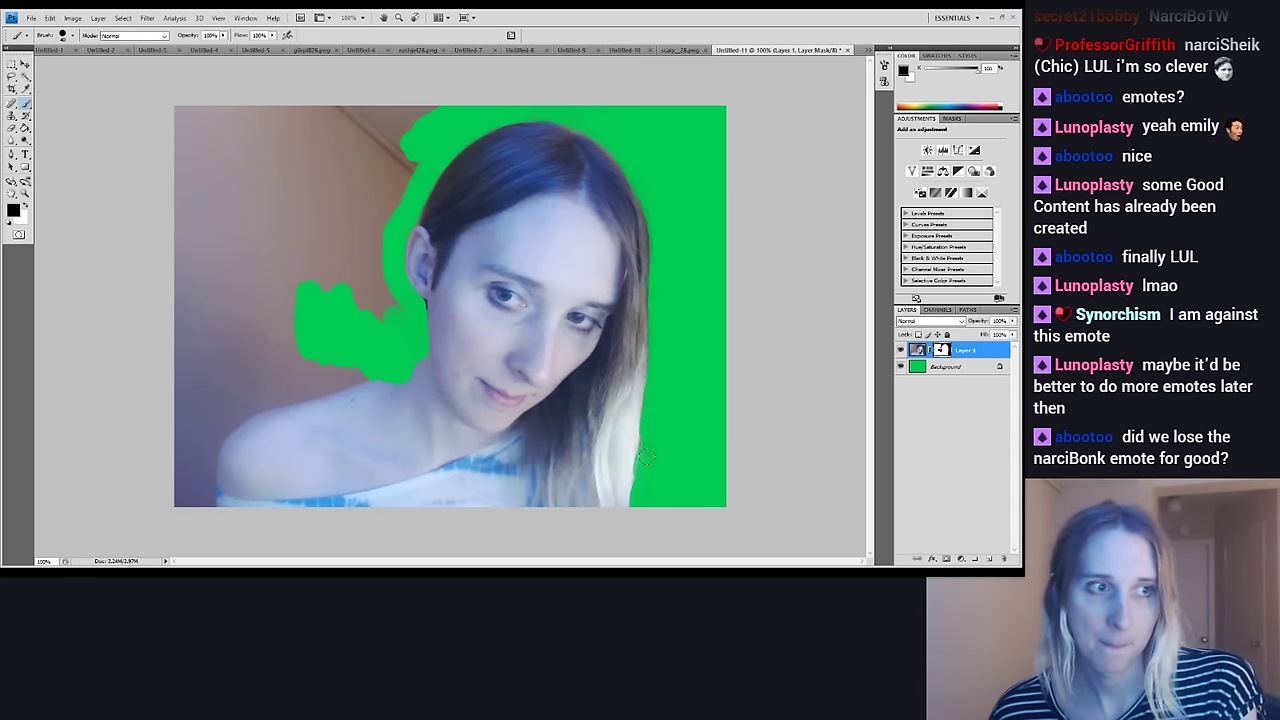
drag(650, 412, 642, 461)
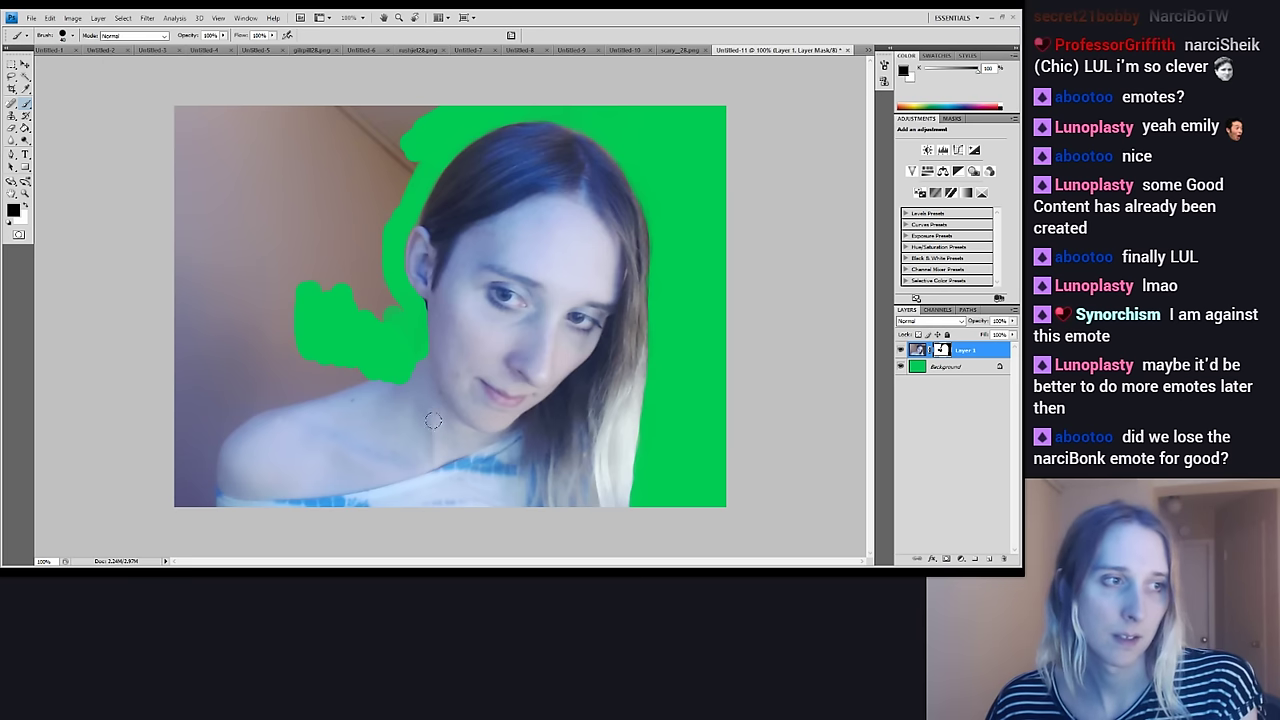
Mask out the bare shoulder, the neck beside the jaw and the rest of the wall with a larger brush
drag(434, 420, 452, 438)
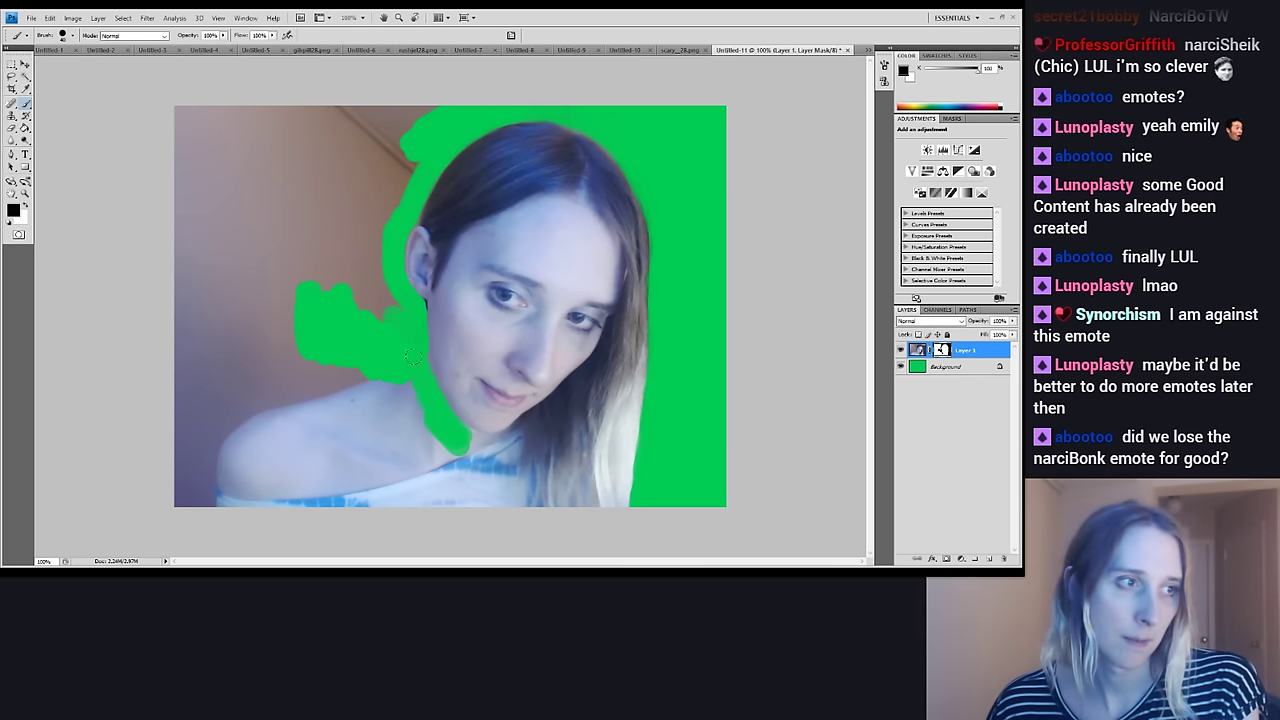
mouse_move(410, 355)
mouse_down()
mouse_move(424, 388)
mouse_move(405, 420)
mouse_move(377, 385)
mouse_up()
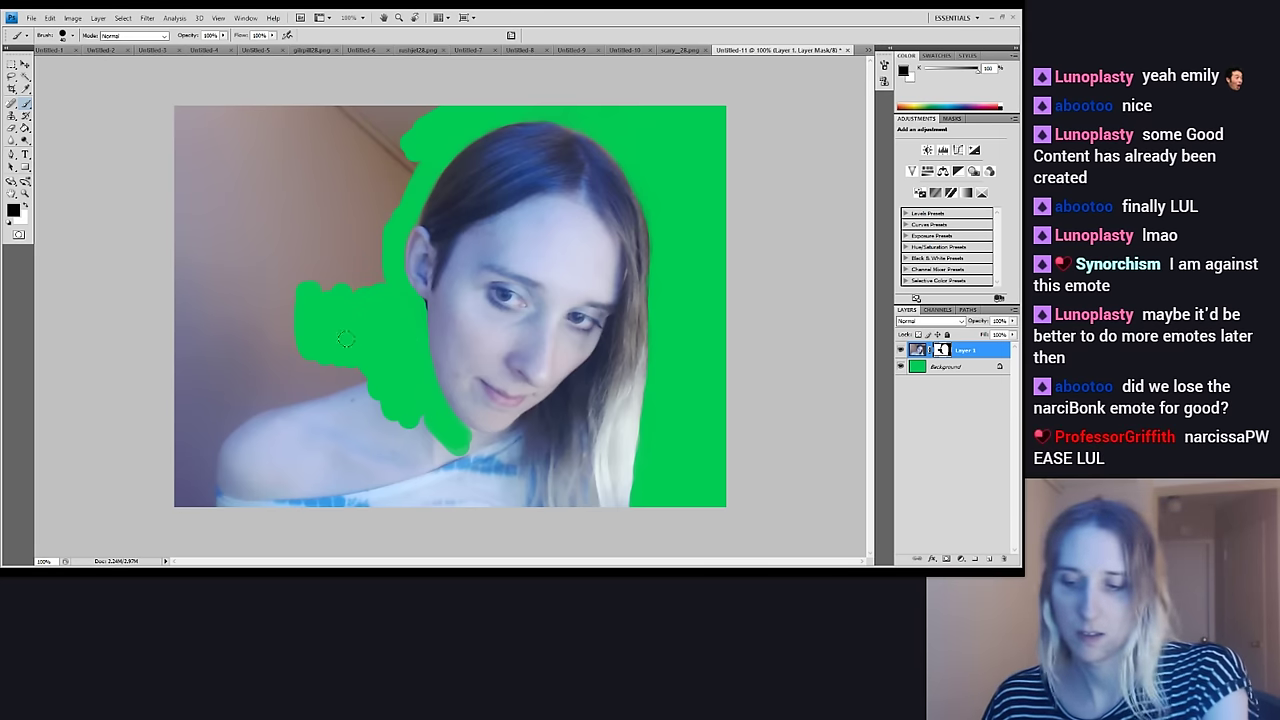
mouse_move(113, 305)
mouse_down()
mouse_move(240, 220)
mouse_move(250, 120)
mouse_up()
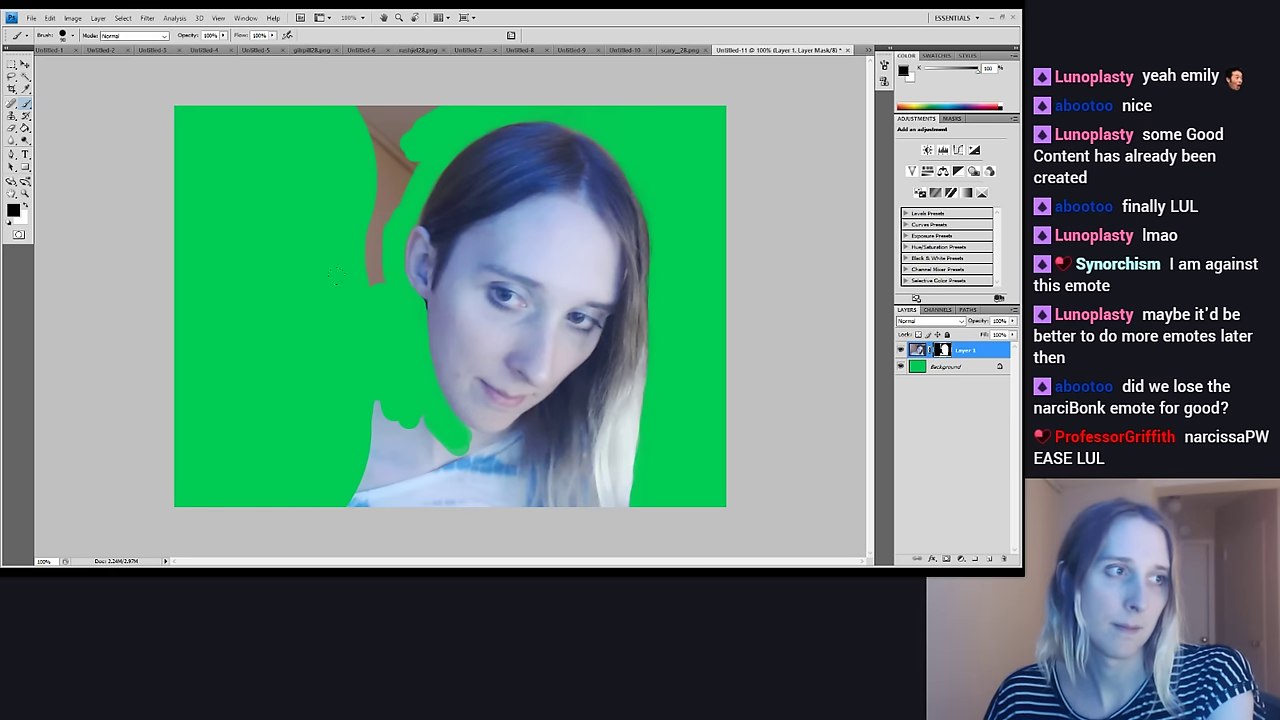
mouse_move(350, 258)
mouse_down()
mouse_move(377, 133)
mouse_move(373, 162)
mouse_move(421, 95)
mouse_move(345, 82)
mouse_up()
mouse_move(372, 400)
mouse_down()
mouse_move(350, 484)
mouse_move(359, 492)
mouse_move(374, 422)
mouse_move(428, 478)
mouse_up()
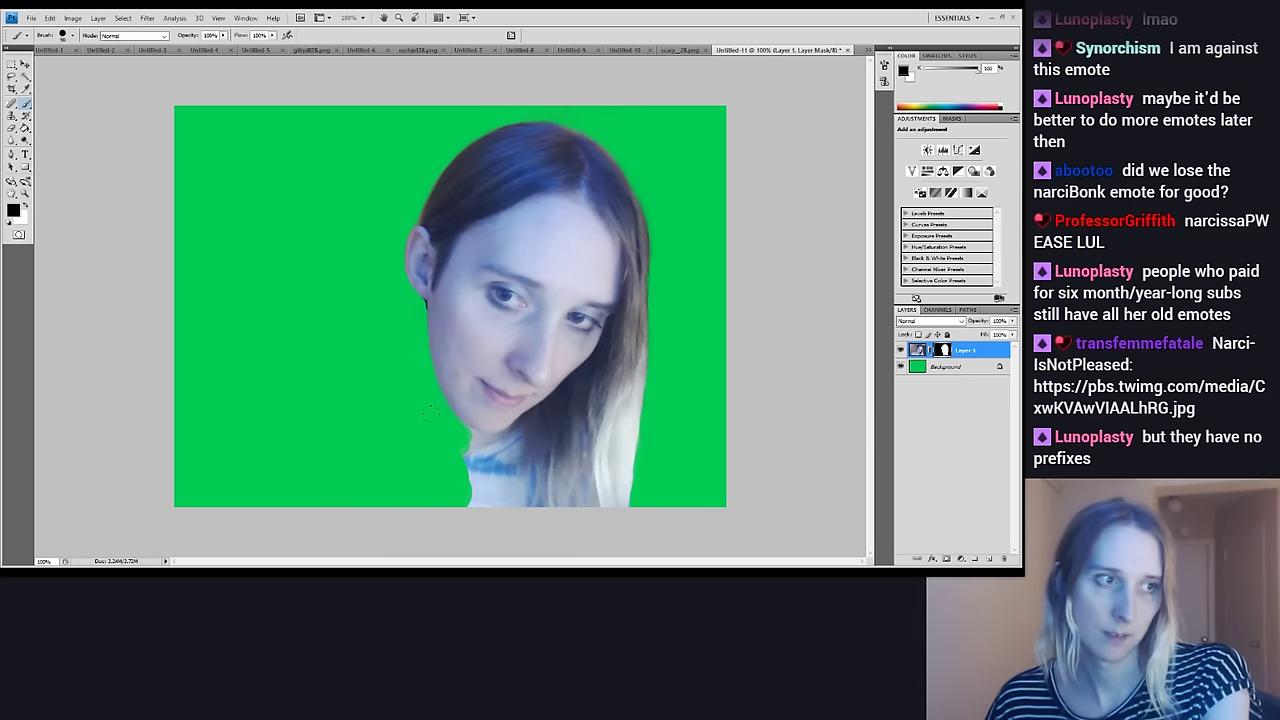
Mask out the remaining neck and shirt below the chin, following the jawline and the inner edge of the hair
mouse_move(450, 430)
mouse_down()
mouse_move(494, 445)
mouse_move(516, 437)
mouse_move(527, 509)
mouse_move(523, 464)
mouse_move(498, 477)
mouse_move(506, 450)
mouse_move(454, 451)
mouse_move(495, 479)
mouse_move(465, 486)
mouse_move(497, 496)
mouse_move(465, 479)
mouse_up()
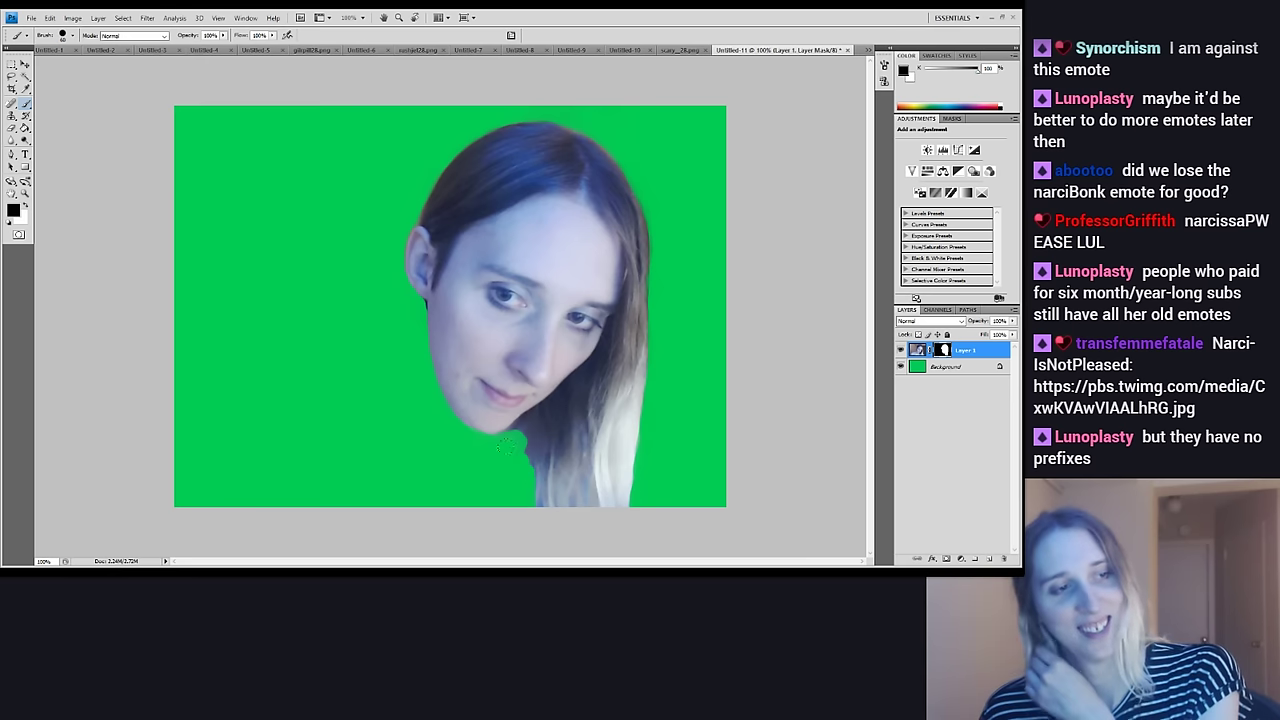
mouse_move(510, 432)
mouse_down()
mouse_move(508, 464)
mouse_move(536, 476)
mouse_up()
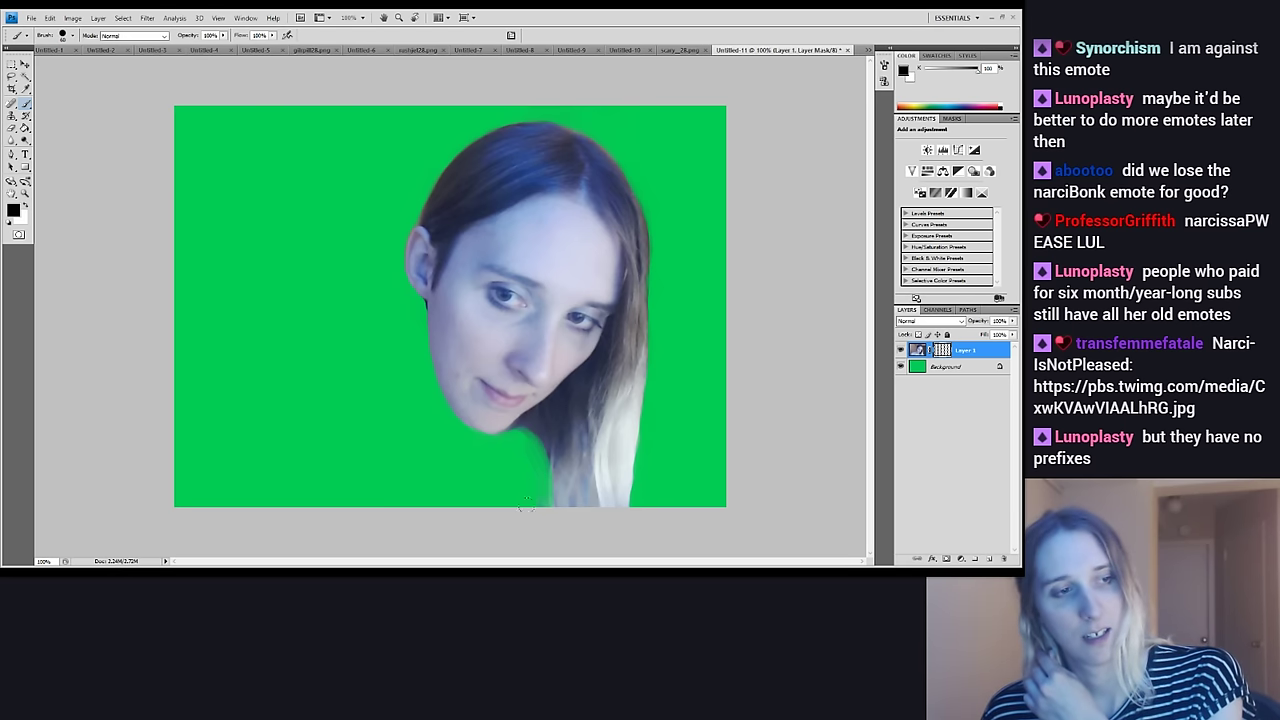
mouse_move(508, 433)
mouse_down()
mouse_move(530, 438)
mouse_move(512, 426)
mouse_up()
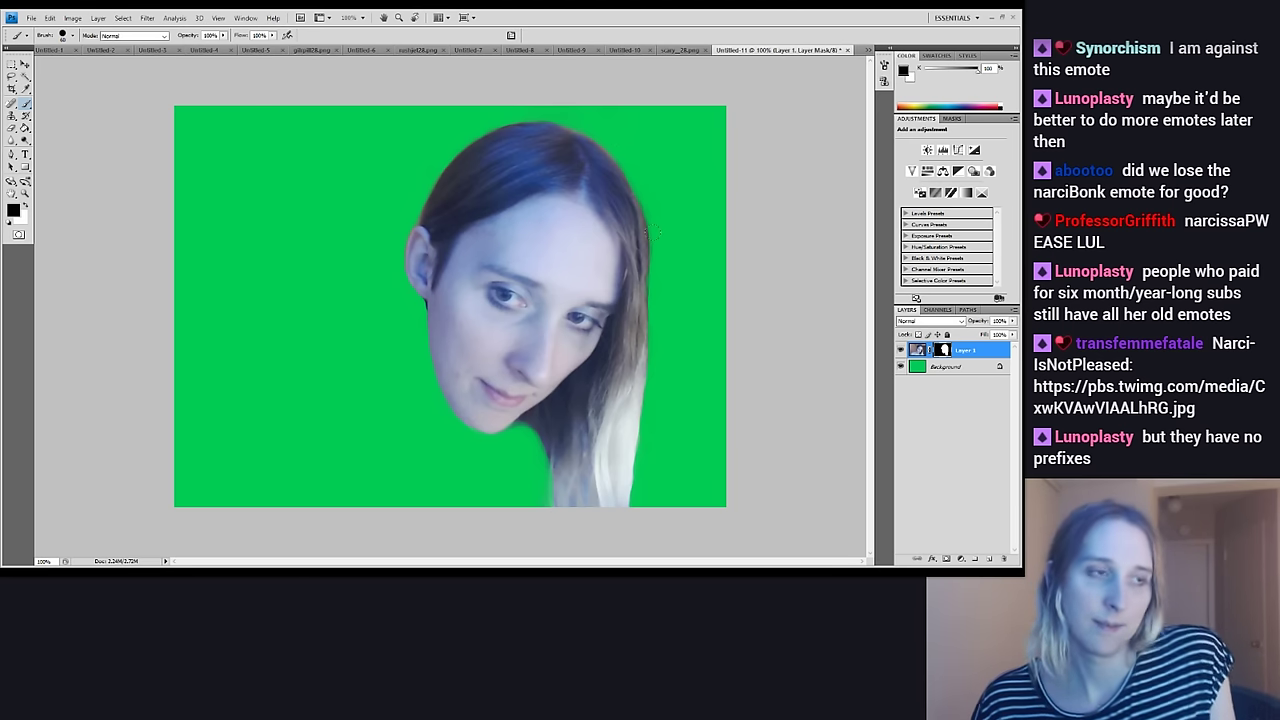
Copy the masked head without the green background into a new layer, leaving the original layers hidden
click(917, 350)
click(901, 366)
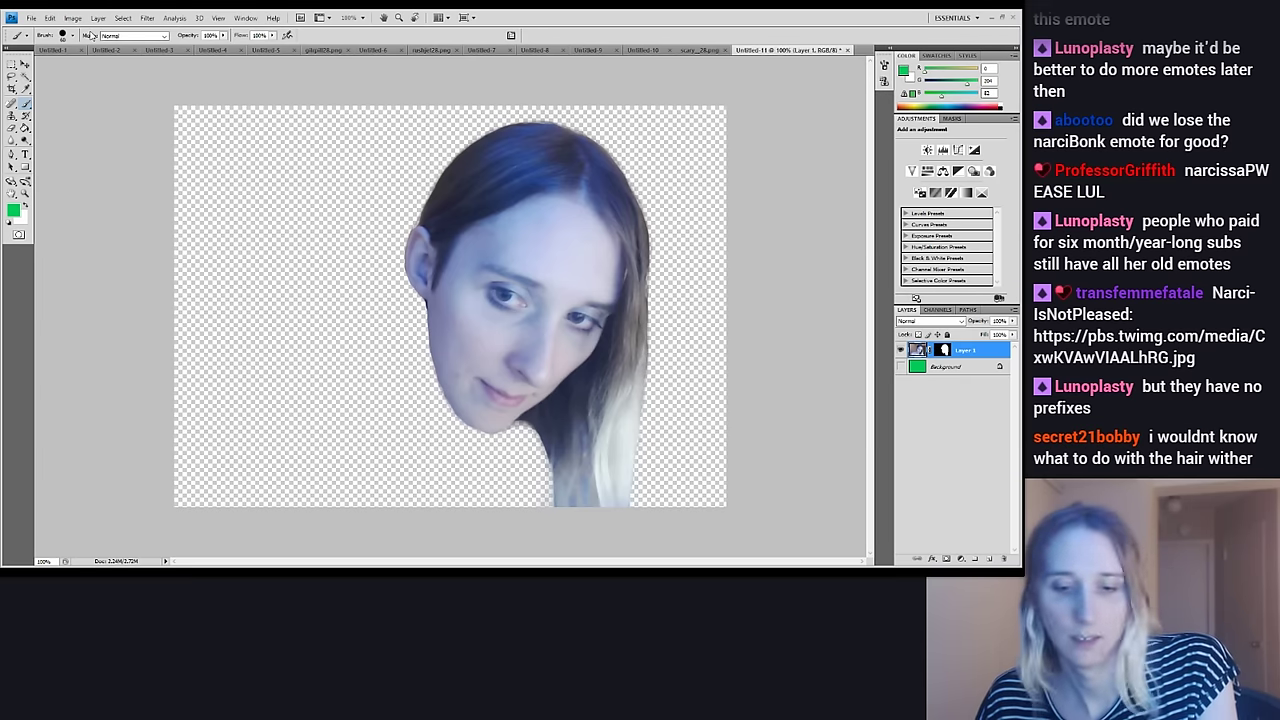
key(ctrl+a)
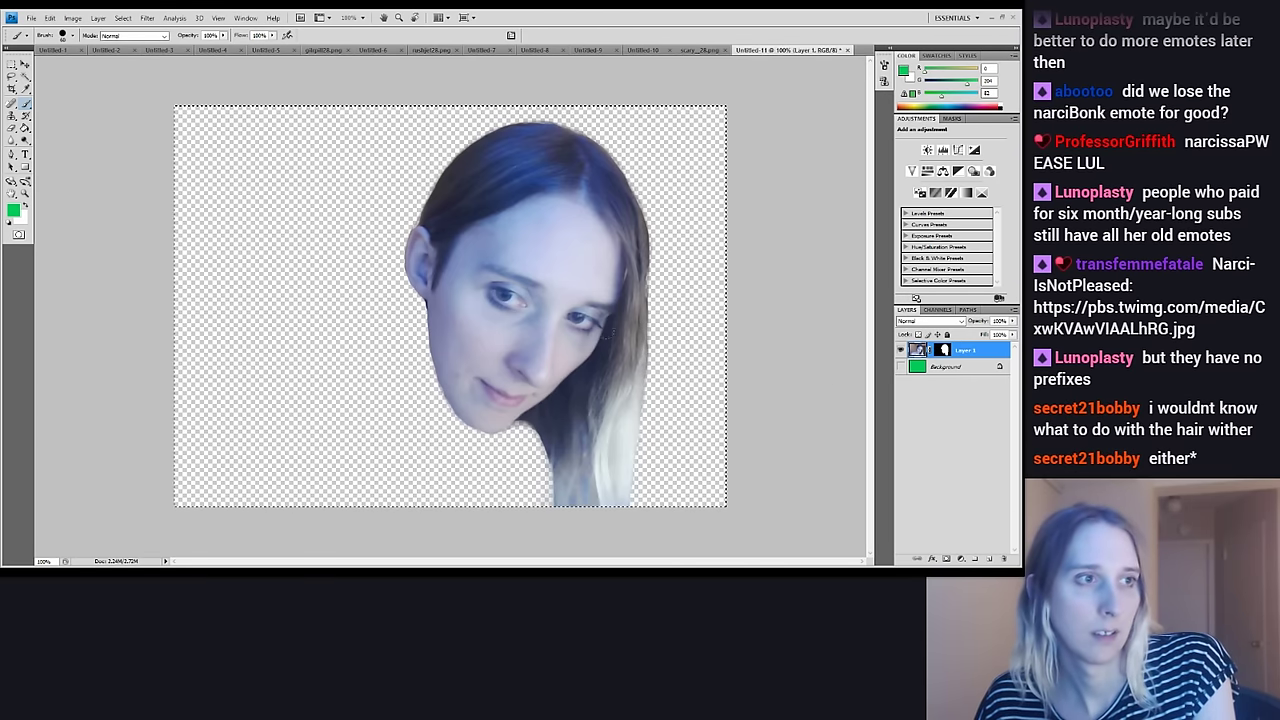
key(ctrl+x)
key(ctrl+v)
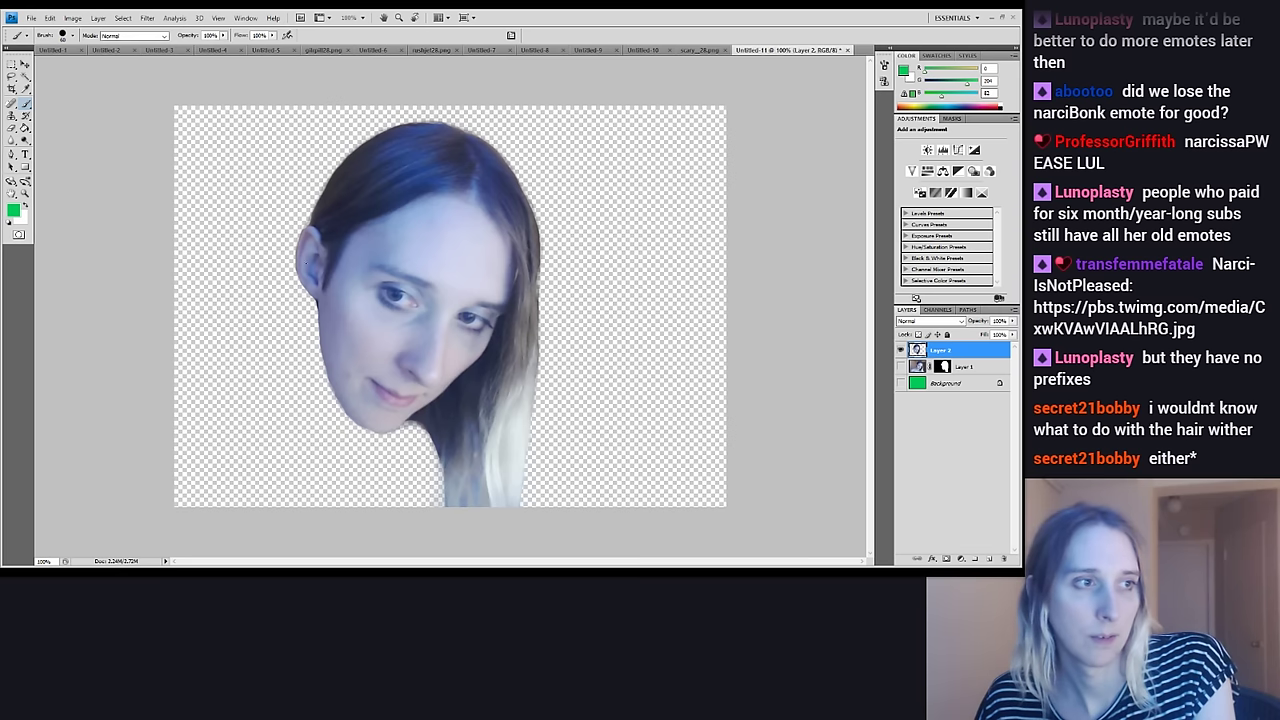
Select a square 1:1 area around the tilted head, from just above the hair to just below the chin, with some space on both sides
click(11, 64)
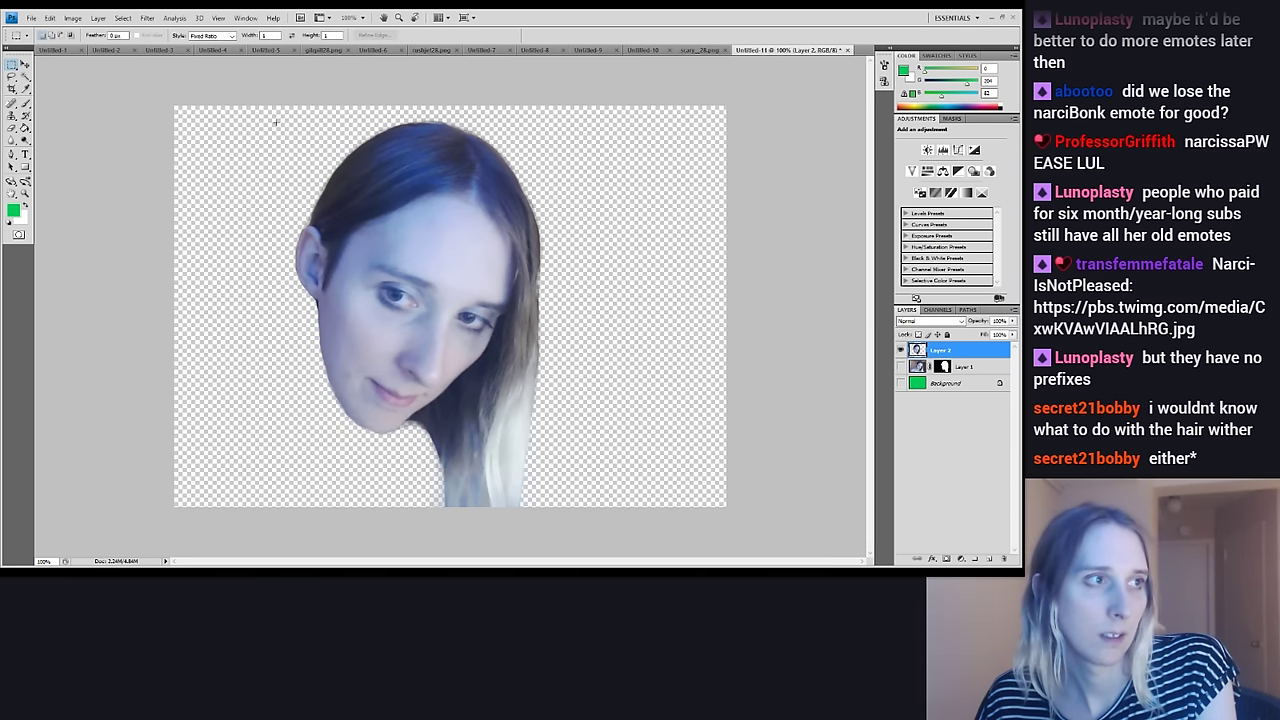
drag(282, 128, 589, 436)
key(Left)
key(Left)
key(Left)
key(Left)
key(Left)
key(Left)
key(Left)
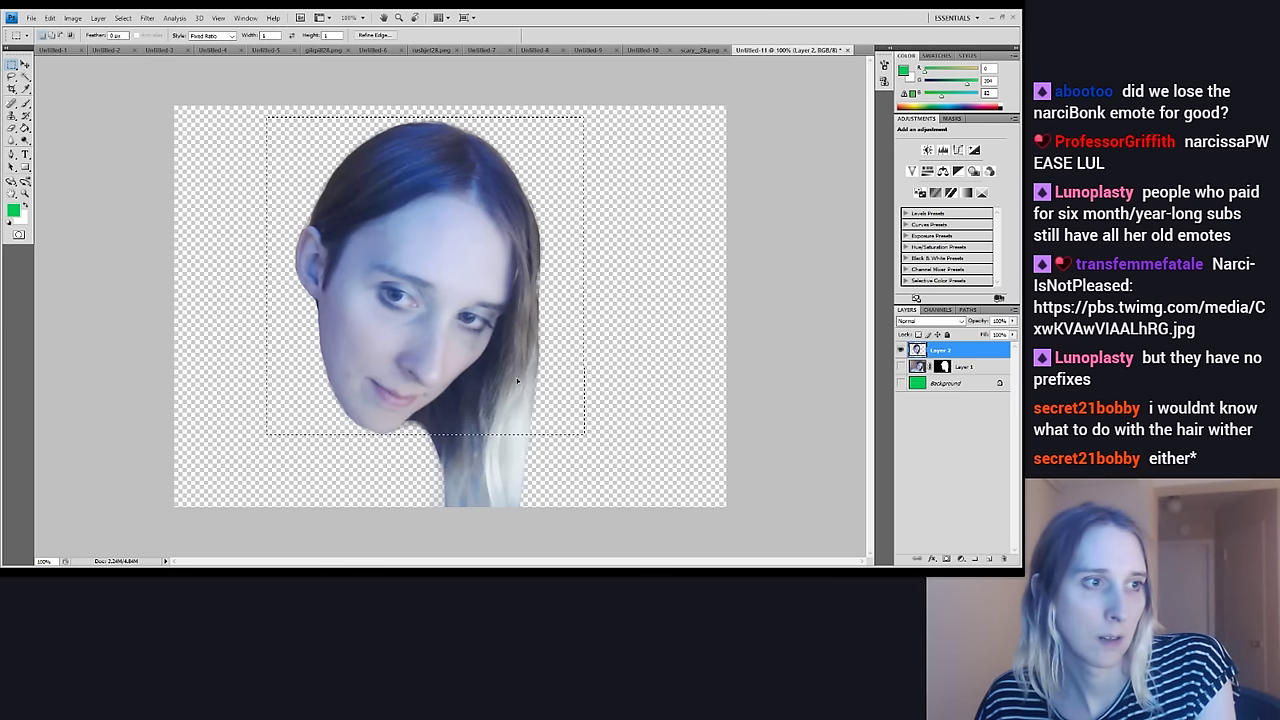
drag(514, 379, 507, 383)
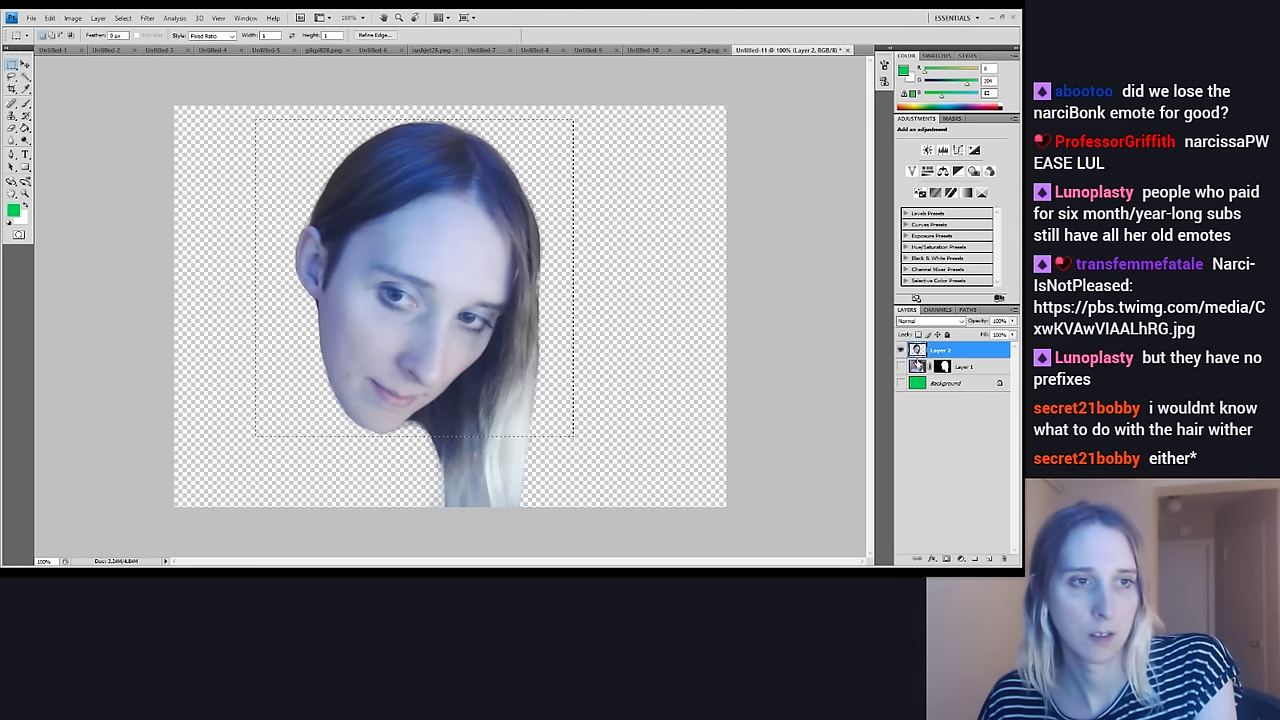
key(ctrl+c)
key(ctrl+v)
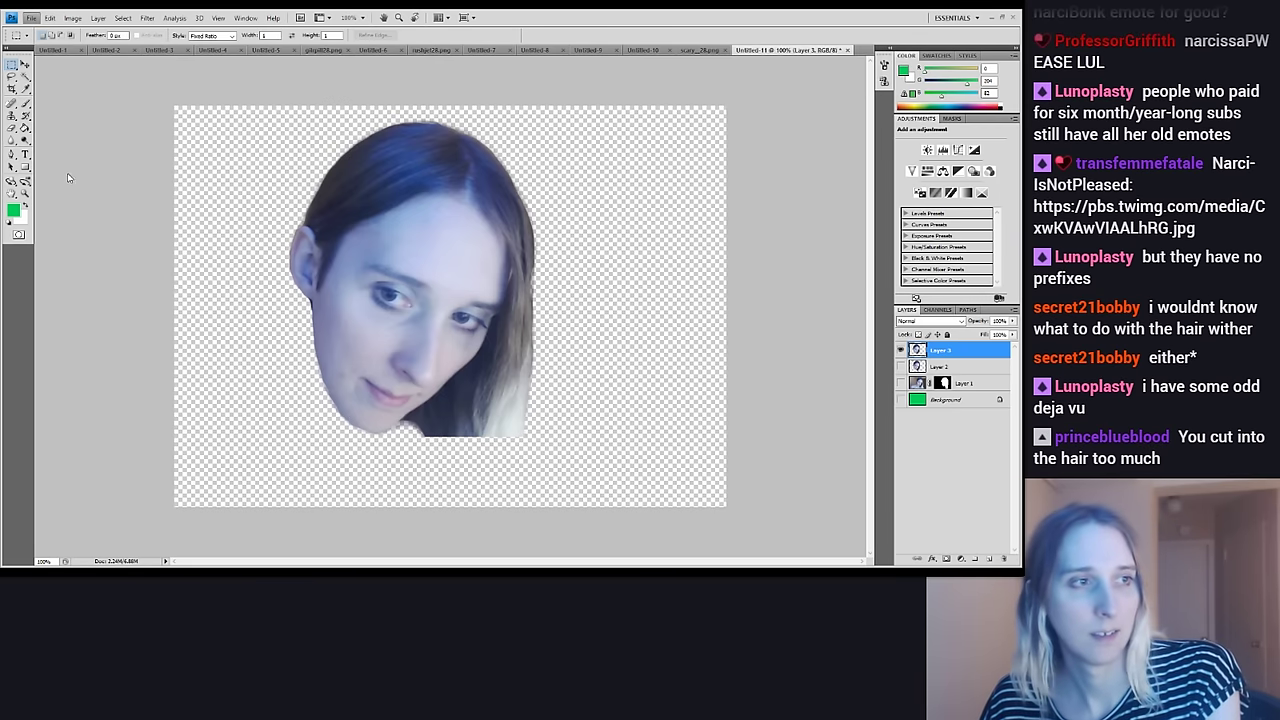
key(ctrl+z)
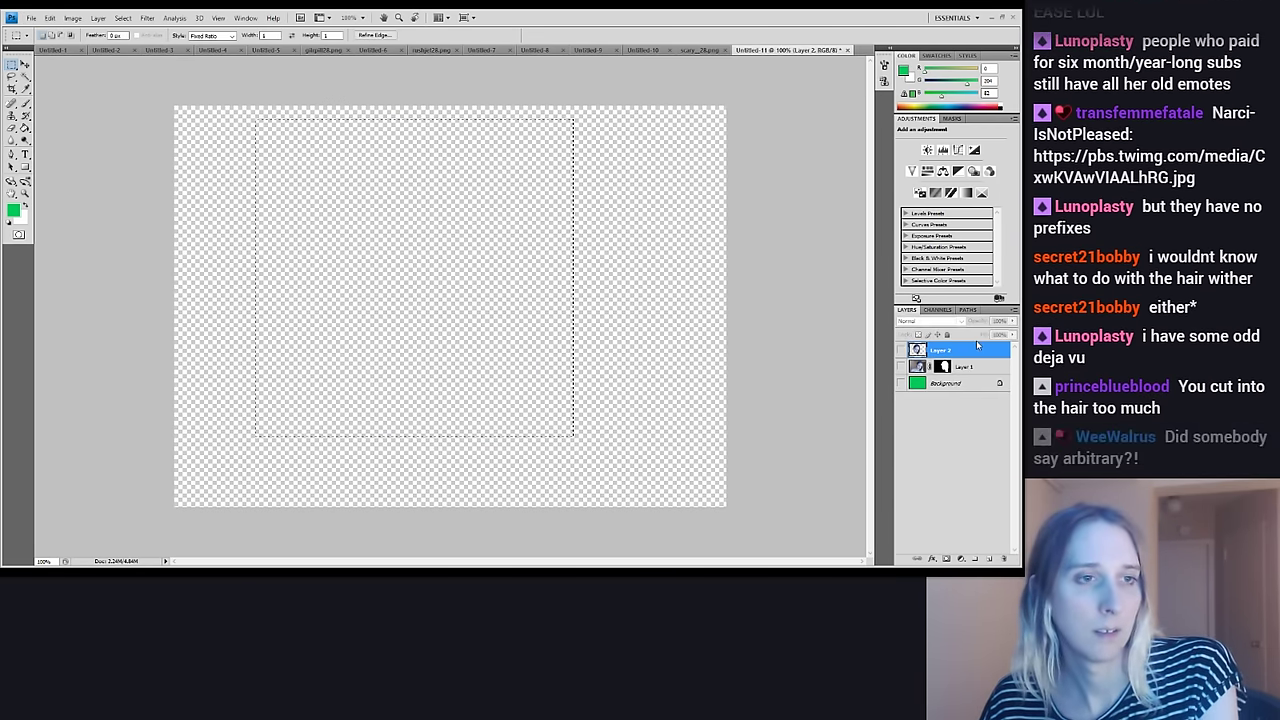
click(900, 349)
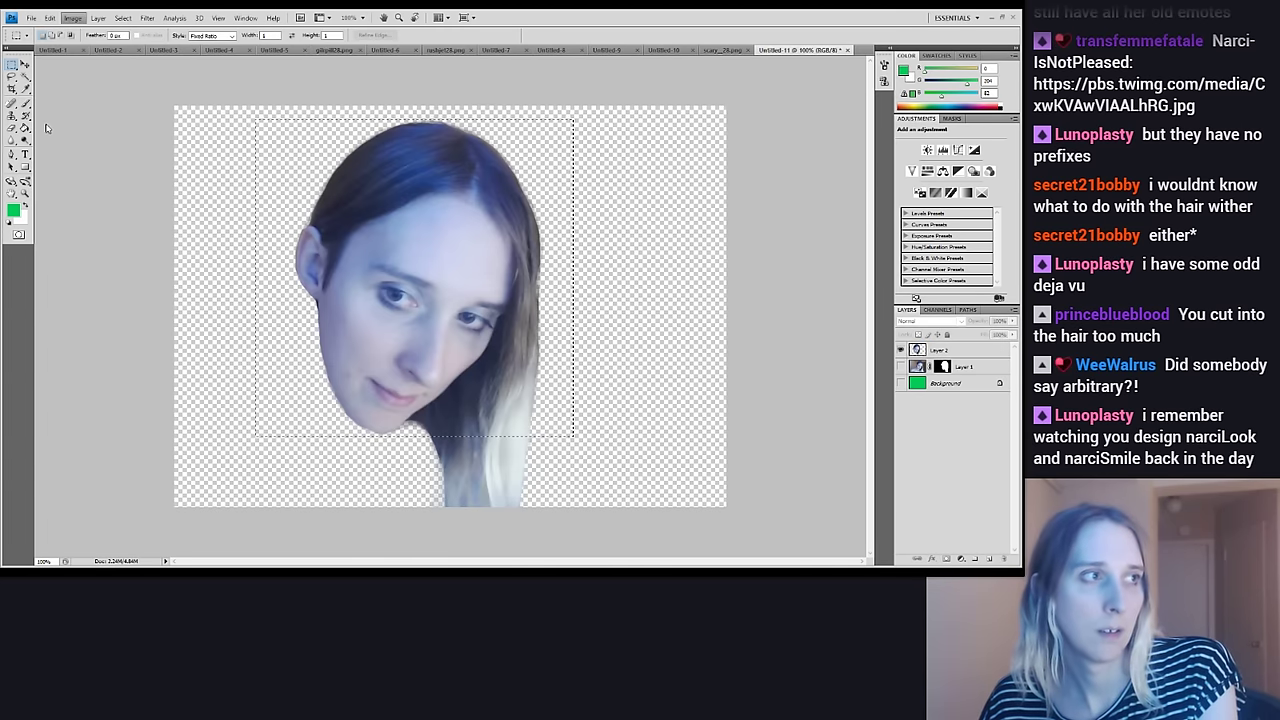
Crop the portrait document to the square selection around the head
click(66, 20)
click(80, 126)
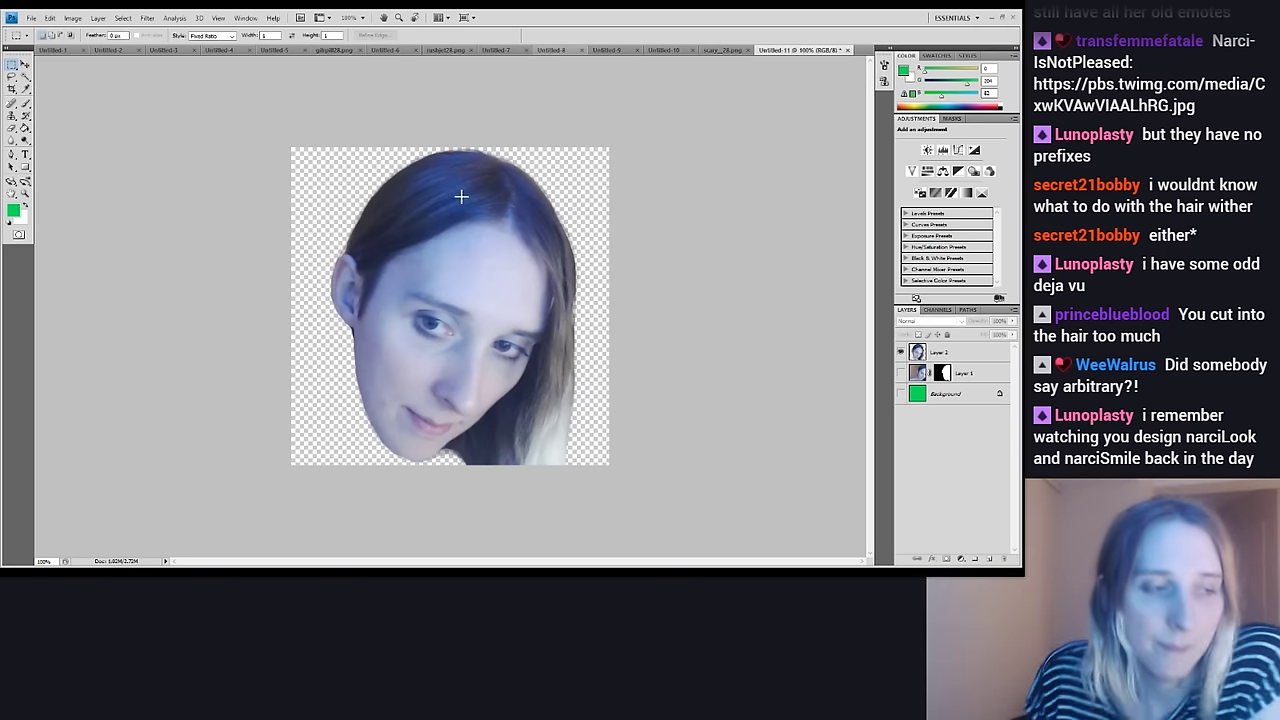
Switch to the chat mockup document containing the sample messages with emotes
click(382, 50)
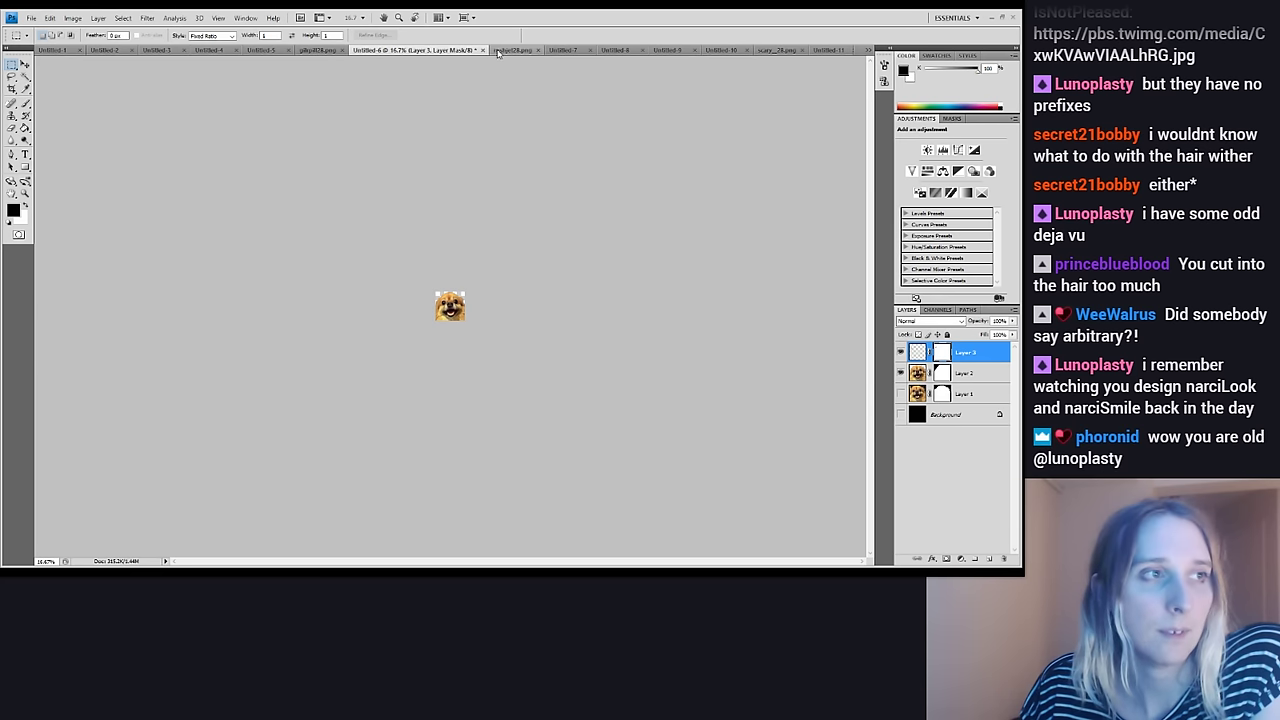
click(272, 50)
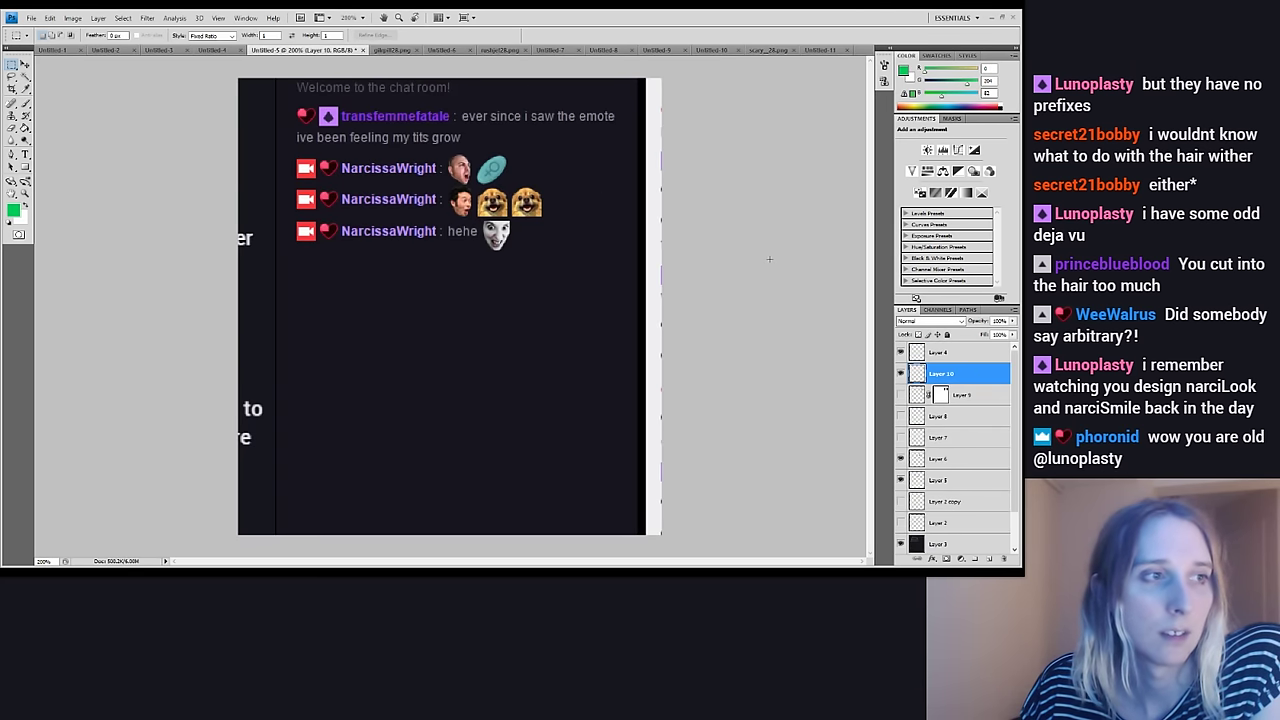